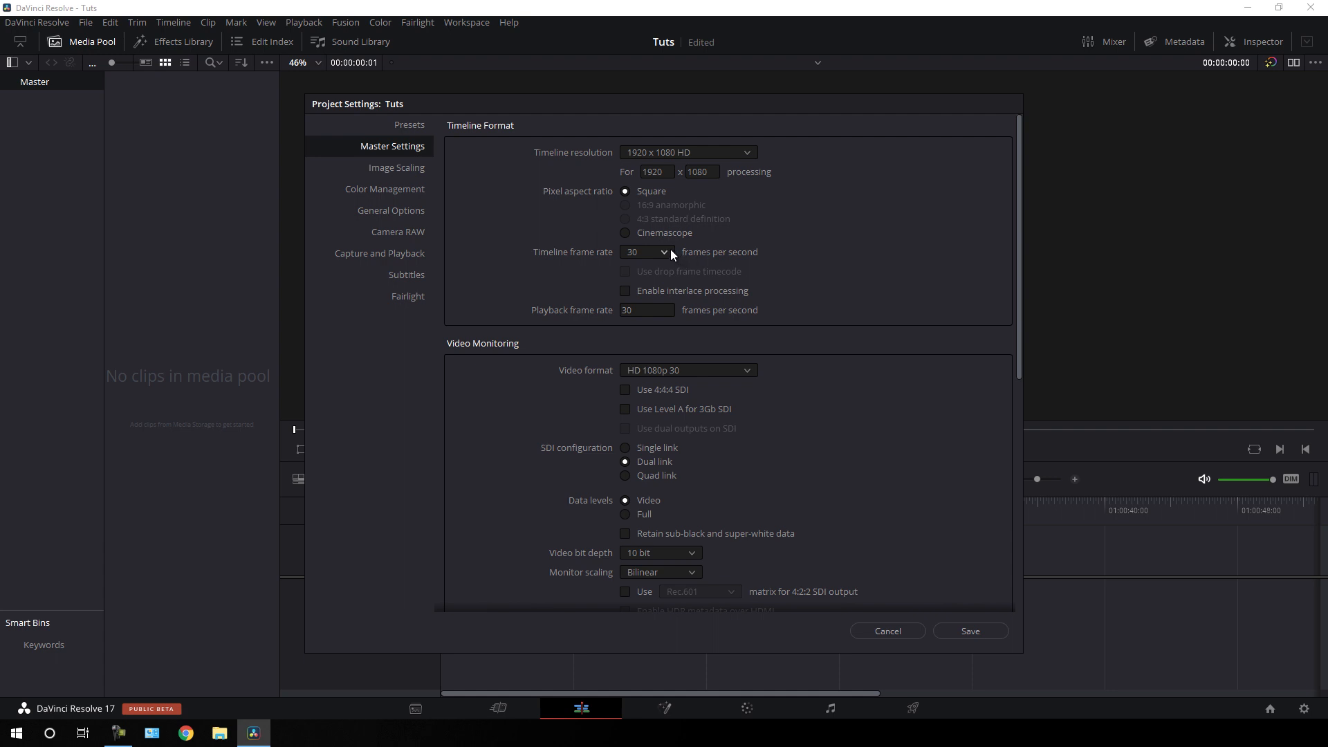
- Check the timeline frame rate options, keep 30 frames per second, and save the project settings
{"action": "left_click", "coordinate": [666, 254]}
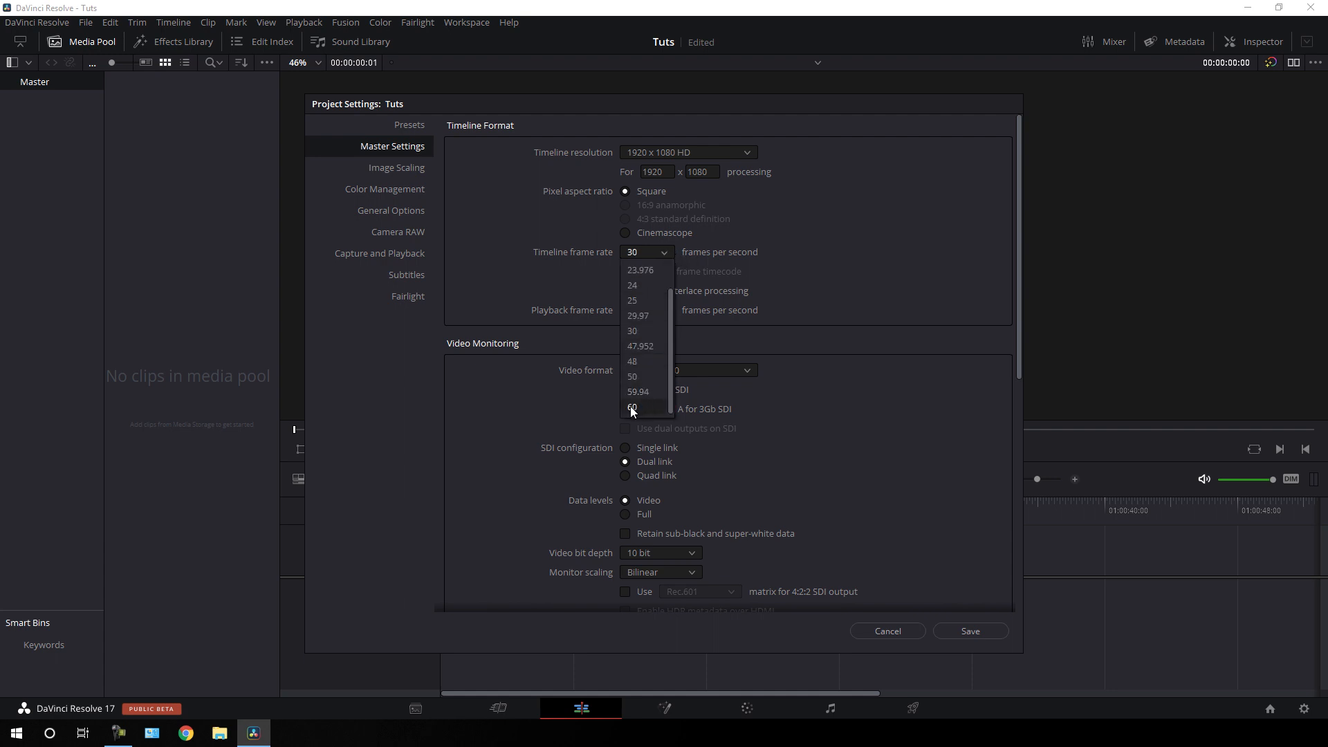
{"action": "left_click", "coordinate": [662, 253]}
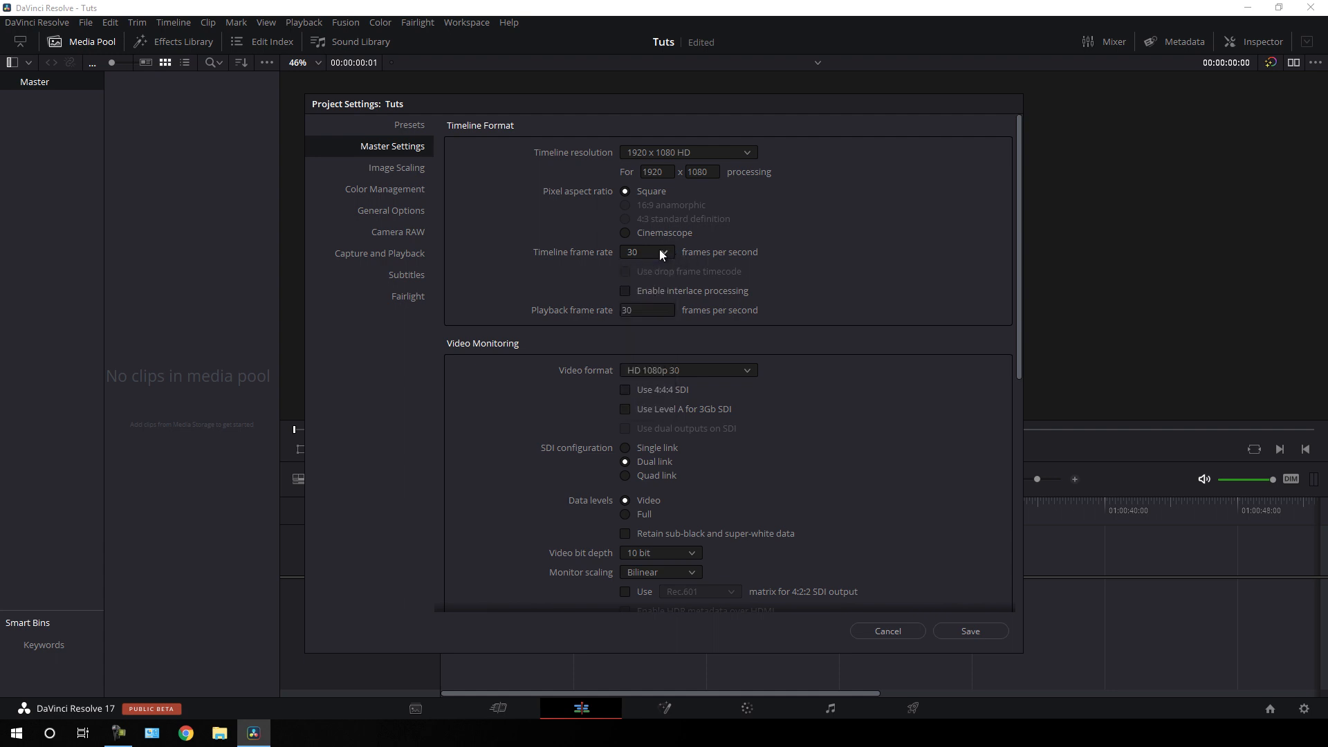
{"action": "left_click", "coordinate": [970, 630]}
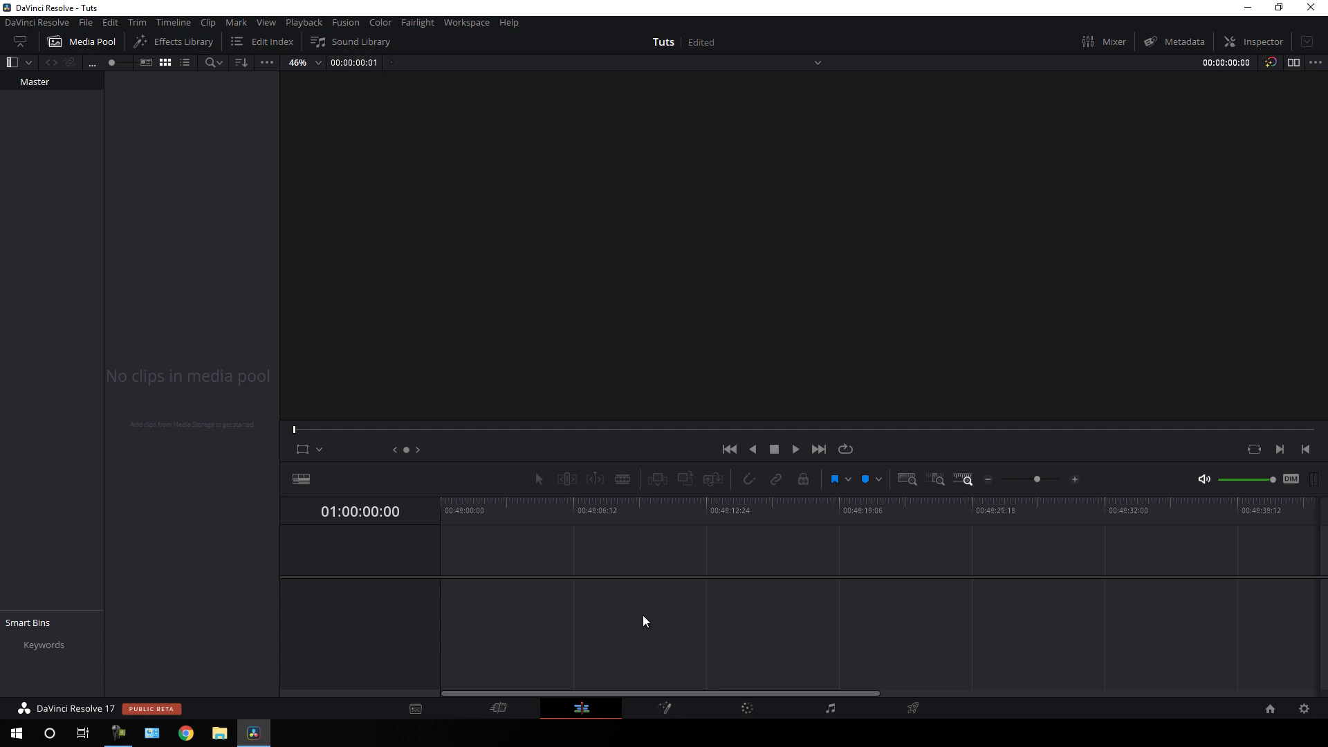
- Create a 6-second Fusion composition clip named Fusion Composition and place it at the start of a new timeline
{"action": "right_click", "coordinate": [177, 167]}
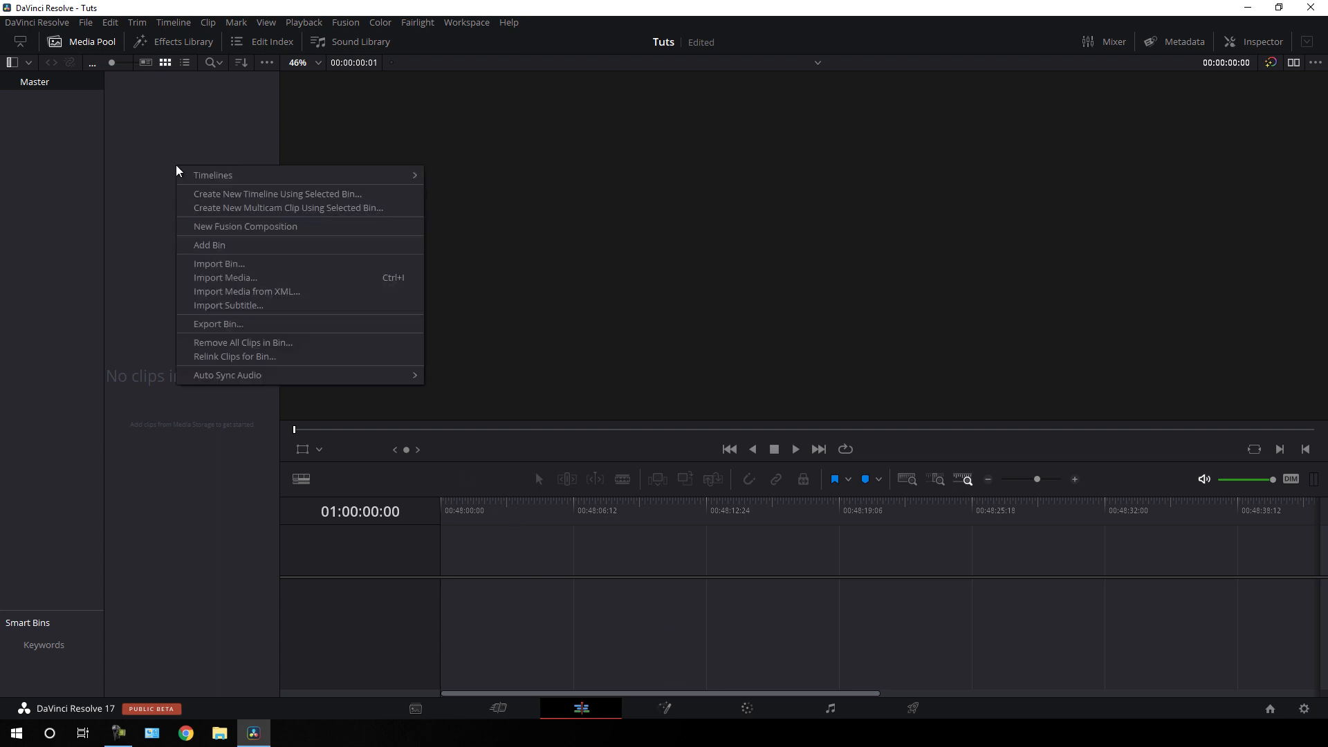
{"action": "left_click", "coordinate": [228, 226]}
{"action": "left_click", "coordinate": [720, 369]}
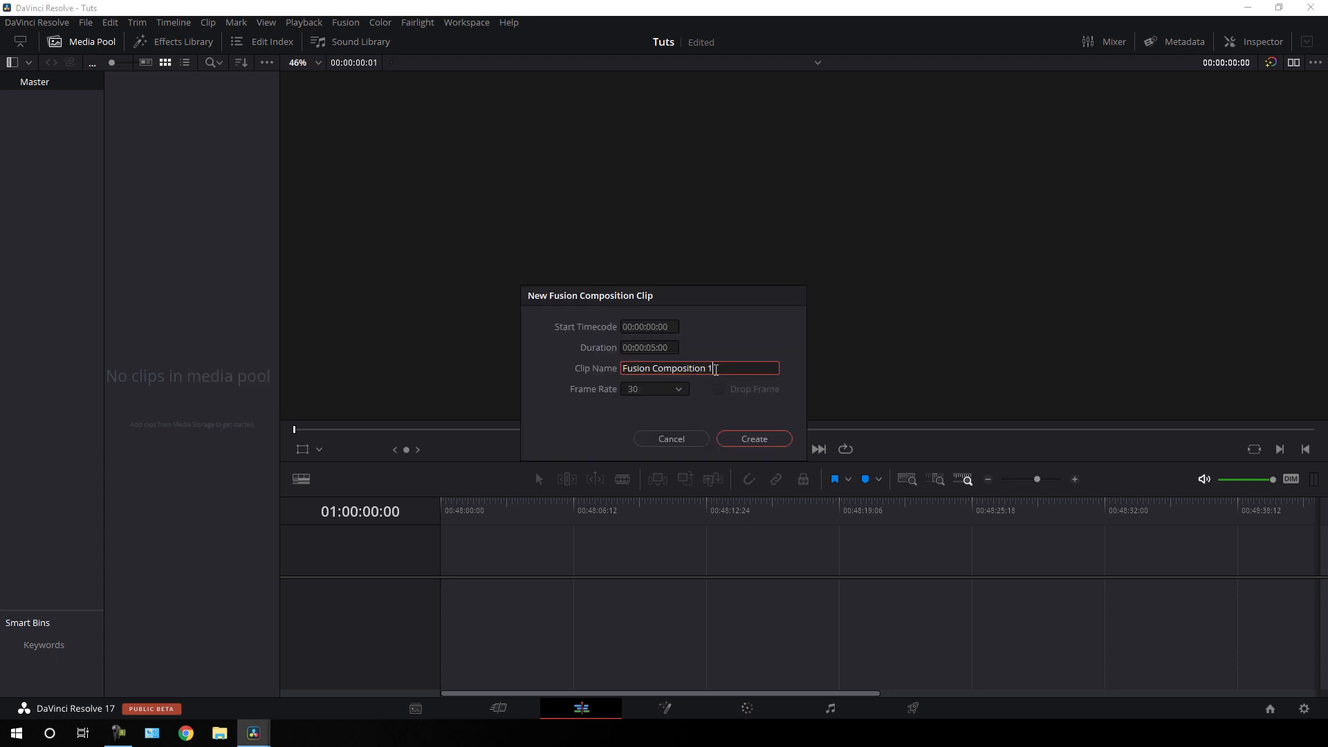
{"action": "key", "text": "BackSpace"}
{"action": "key", "text": "BackSpace"}
{"action": "left_click", "coordinate": [656, 350]}
{"action": "left_click", "coordinate": [652, 349]}
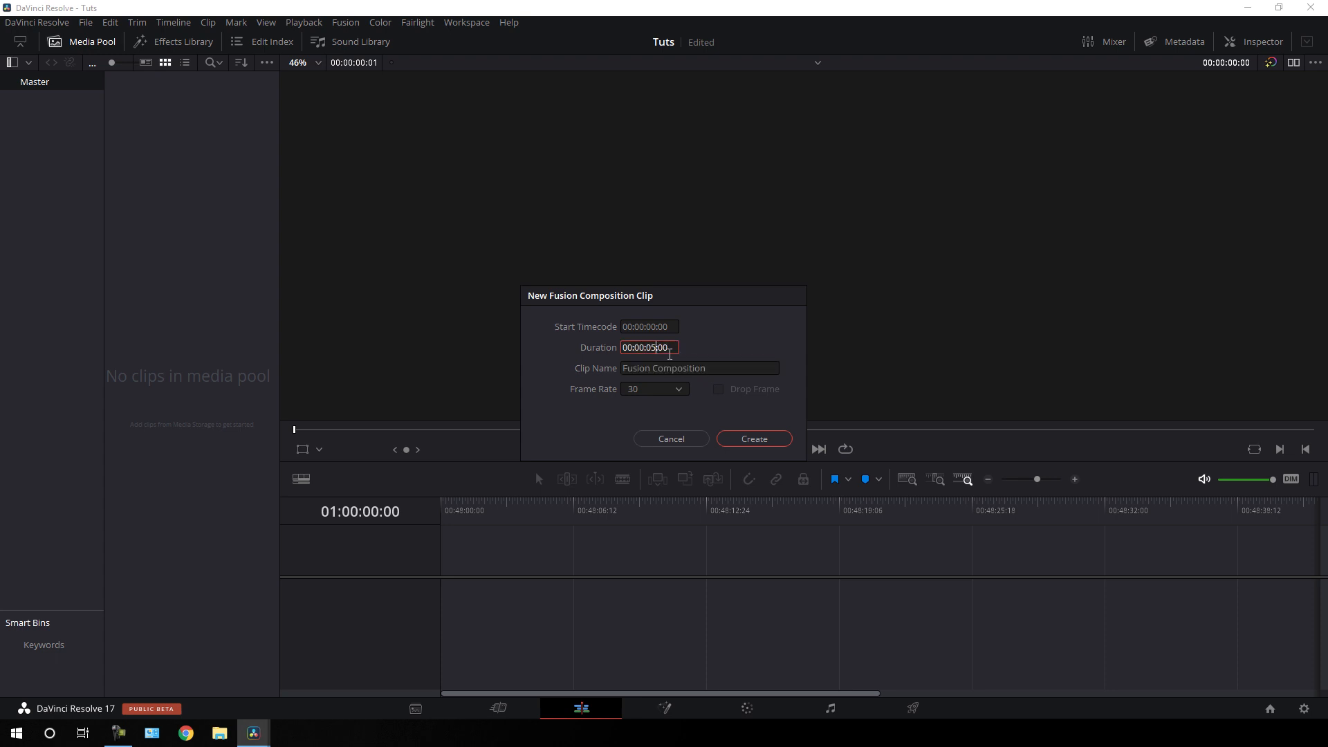
{"action": "key", "text": "BackSpace"}
{"action": "type", "text": "6"}
{"action": "left_click", "coordinate": [754, 441]}
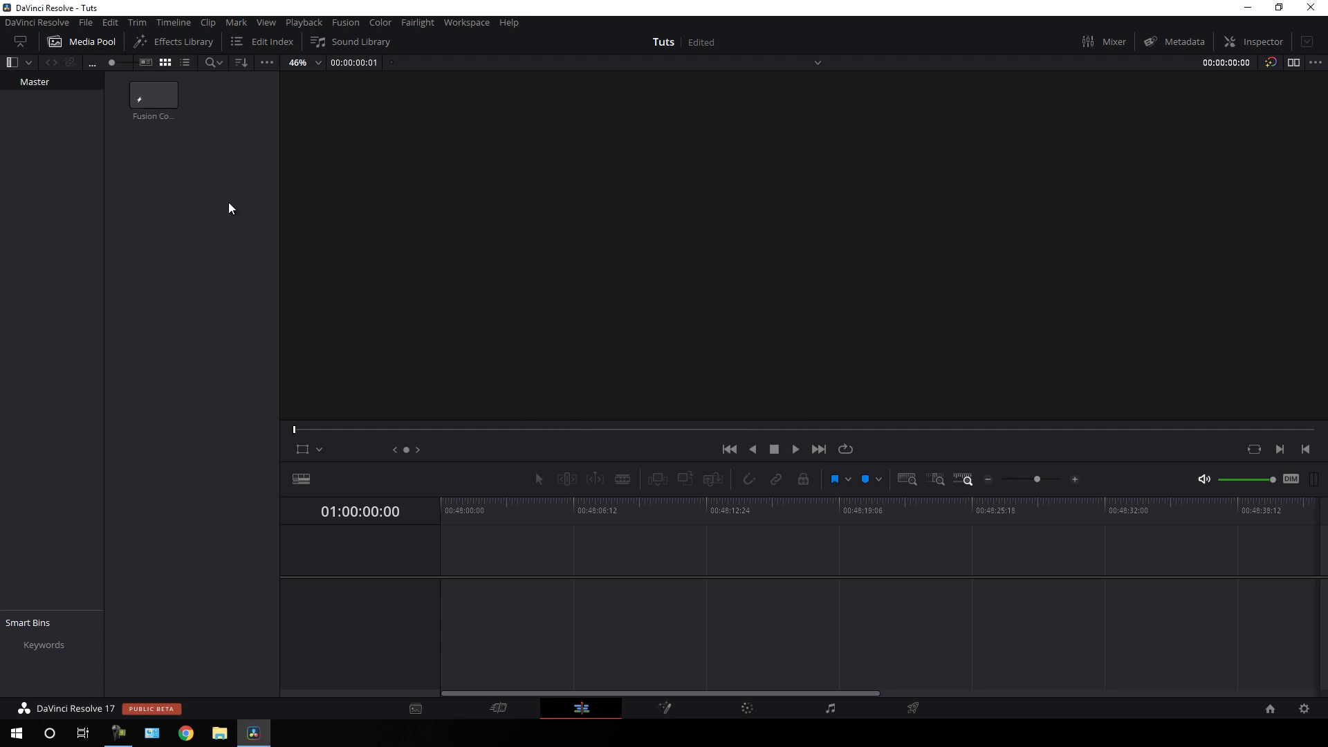
{"action": "left_click_drag", "start_coordinate": [159, 104], "coordinate": [429, 575]}
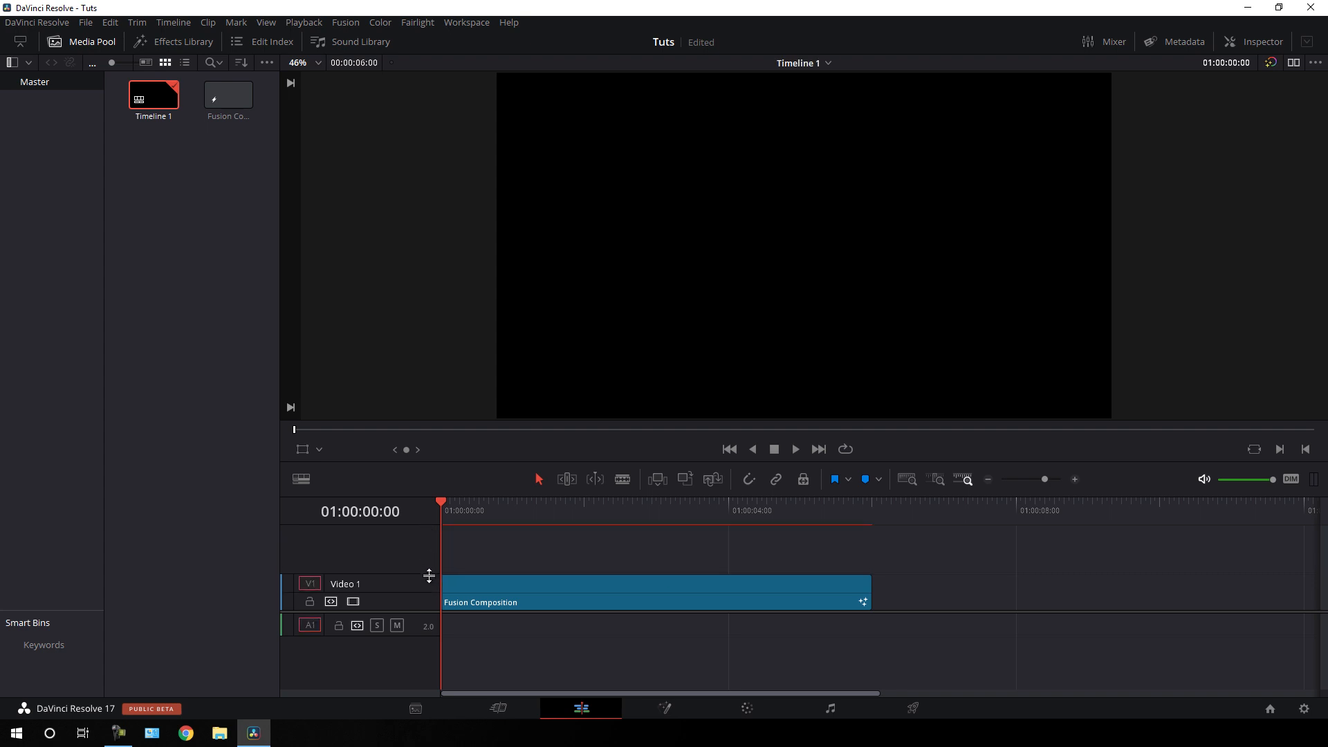
- Import the Burn, Paper and portugal-839817_1920 files from the Images folder into the media pool
{"action": "right_click", "coordinate": [171, 187]}
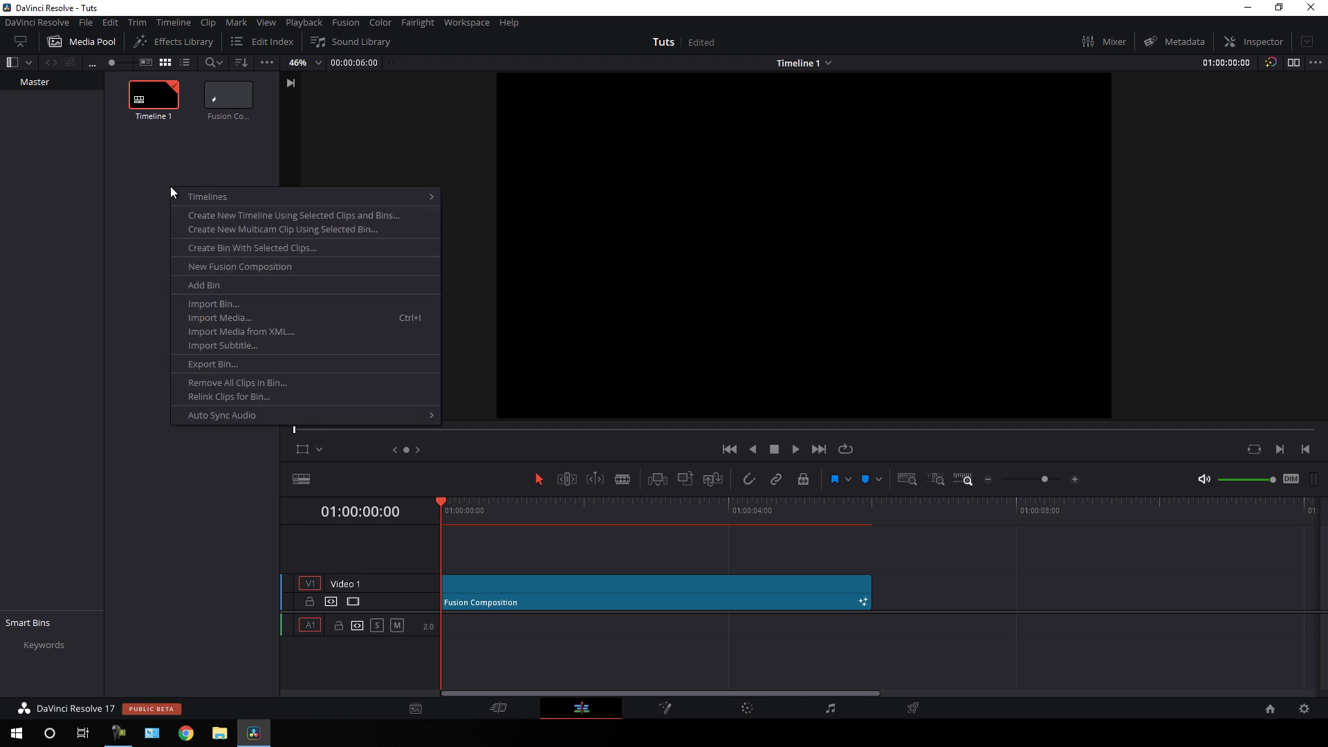
{"action": "left_click", "coordinate": [223, 318]}
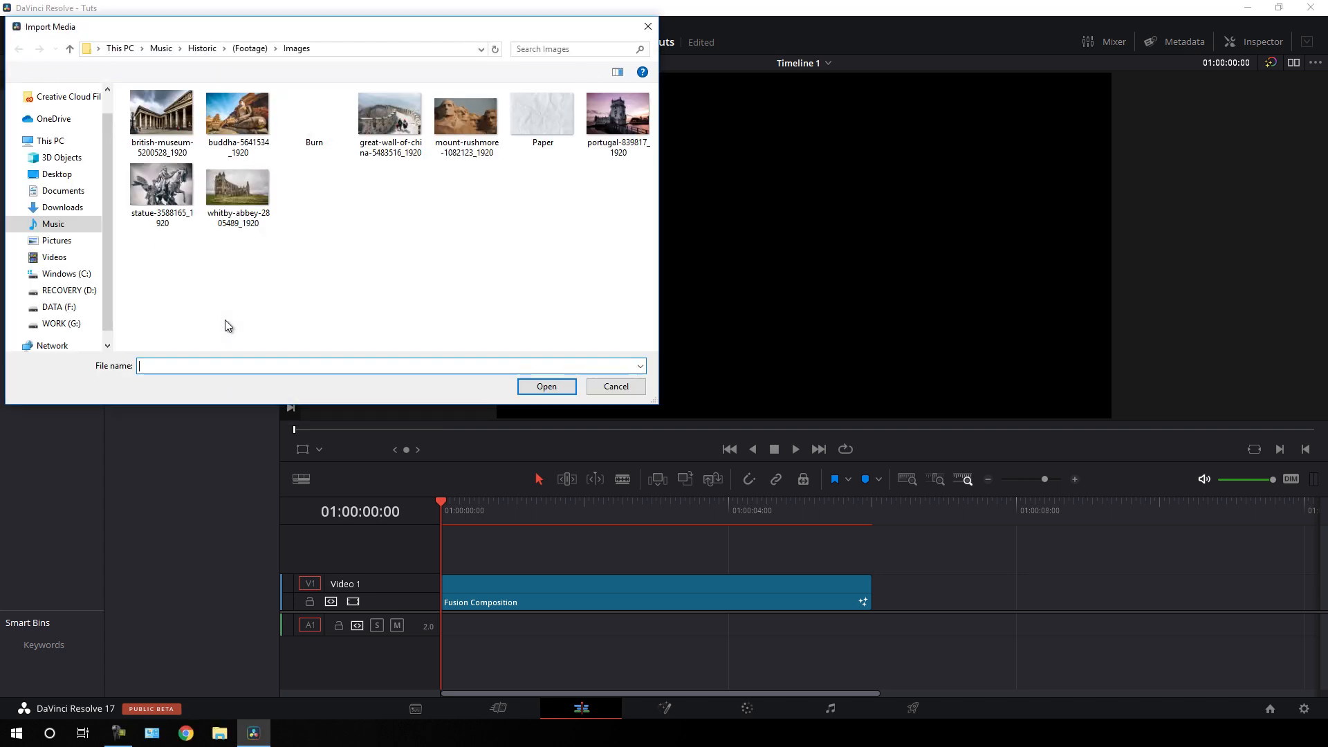
{"action": "left_click", "coordinate": [326, 135]}
{"action": "left_click", "coordinate": [560, 148], "text": "ctrl"}
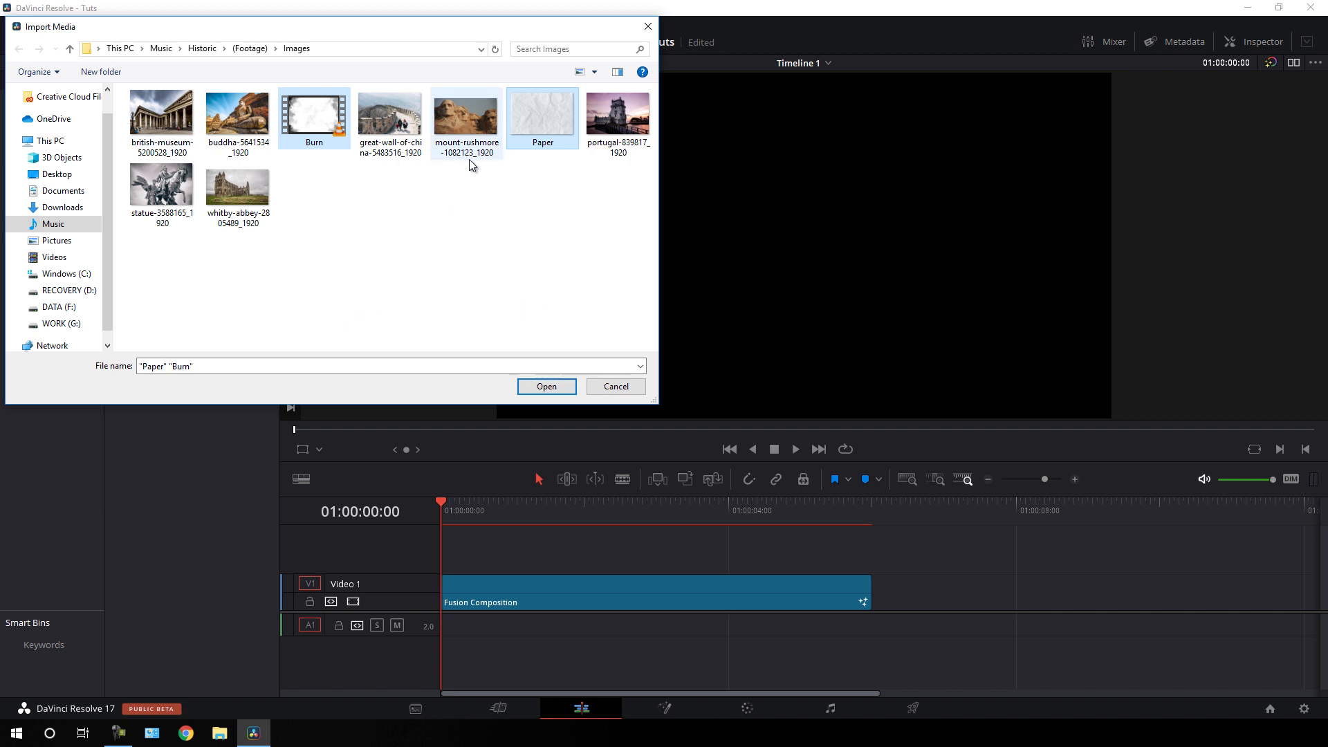
{"action": "left_click", "coordinate": [618, 121], "text": "ctrl"}
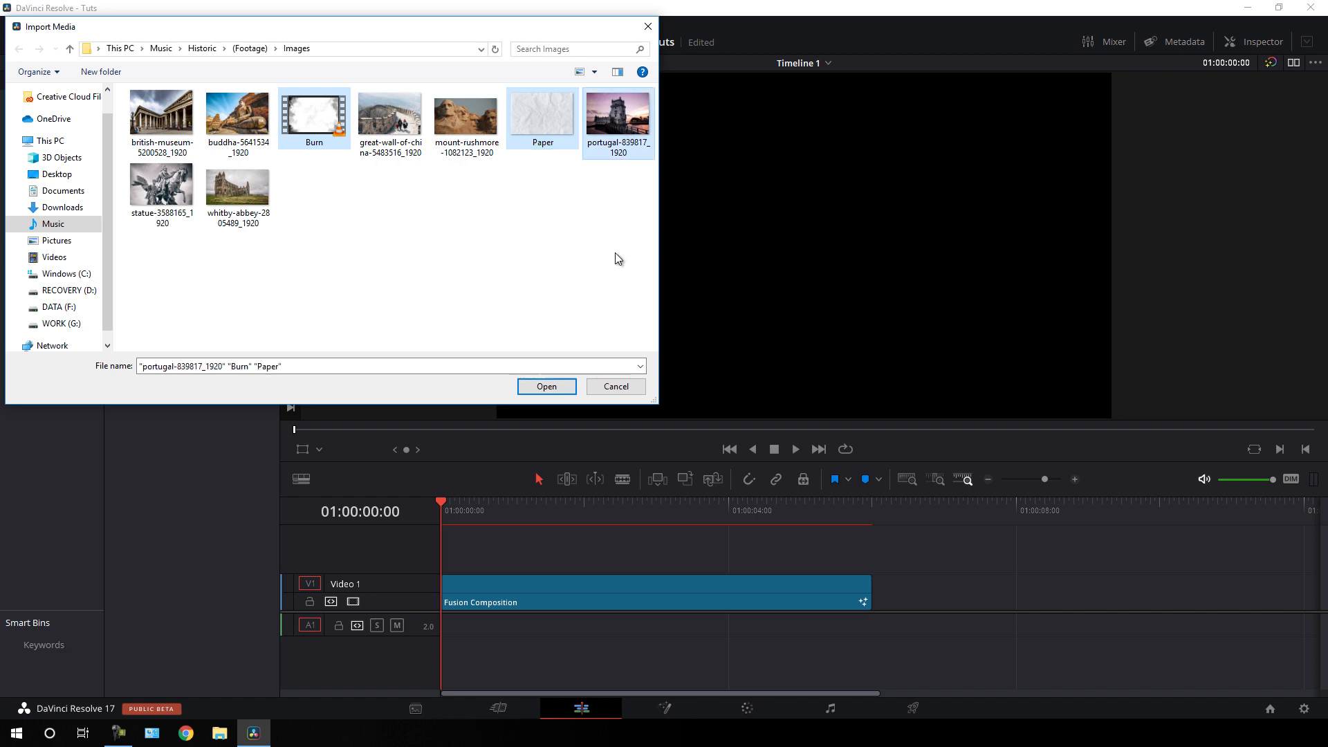
{"action": "left_click", "coordinate": [545, 386]}
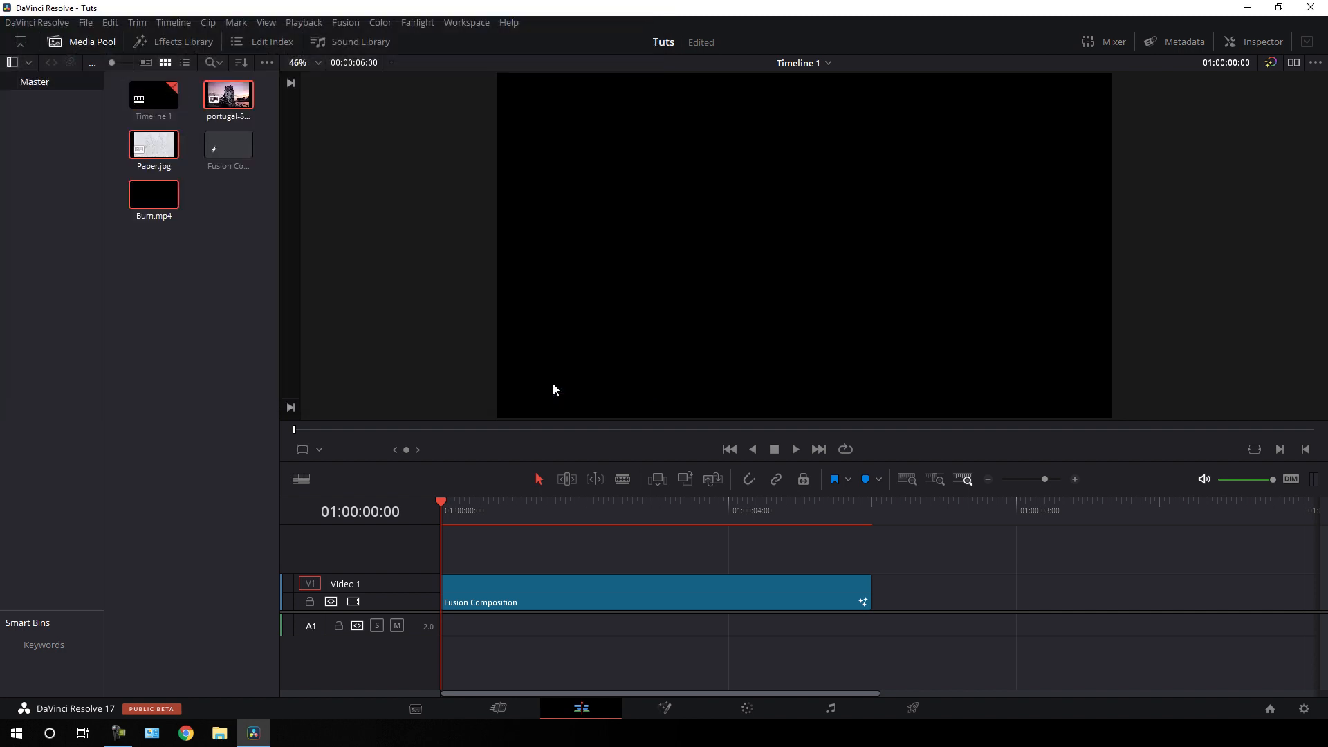
{"action": "left_click", "coordinate": [235, 311]}
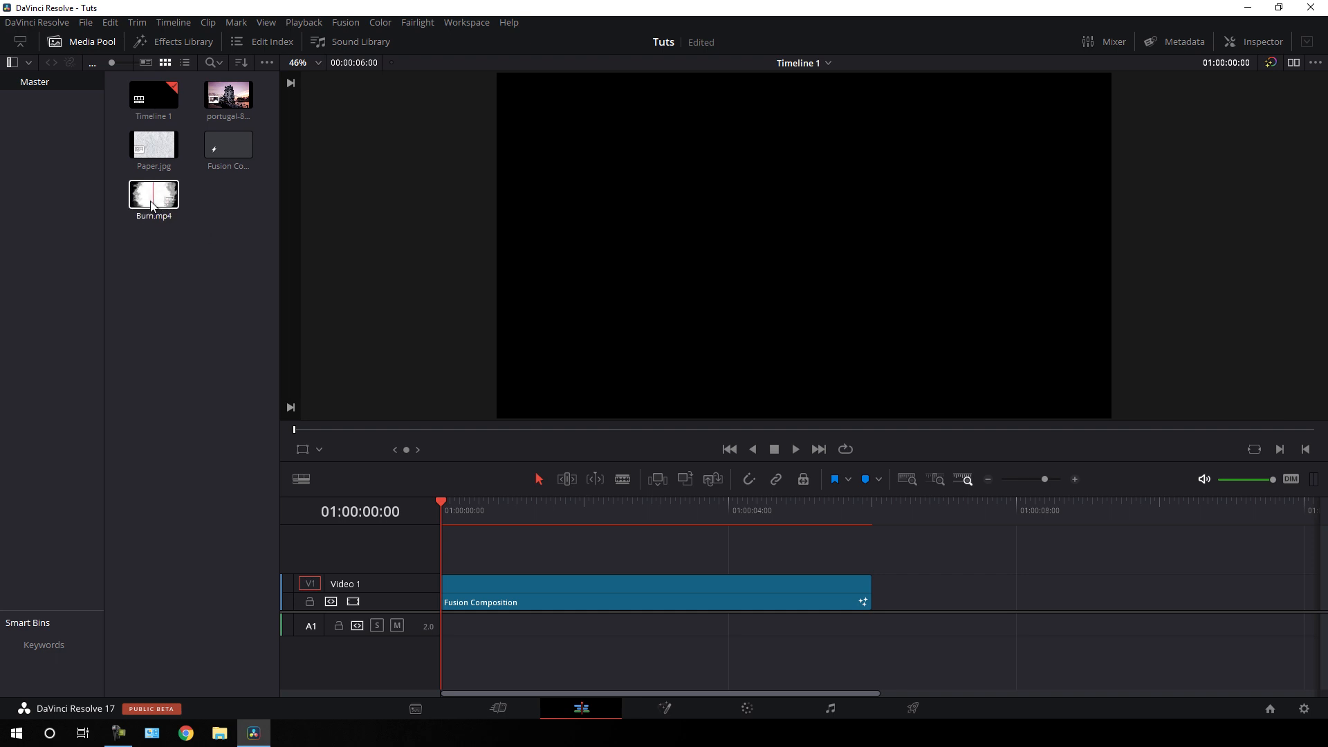
- Place Burn.mp4 on a video track above the Fusion composition and split it at 01:00:02:15
{"action": "mouse_move", "coordinate": [153, 206]}
{"action": "left_mouse_down"}
{"action": "mouse_move", "coordinate": [169, 267]}
{"action": "mouse_move", "coordinate": [492, 522]}
{"action": "mouse_move", "coordinate": [498, 549]}
{"action": "mouse_move", "coordinate": [433, 546]}
{"action": "mouse_move", "coordinate": [432, 581]}
{"action": "left_mouse_up"}
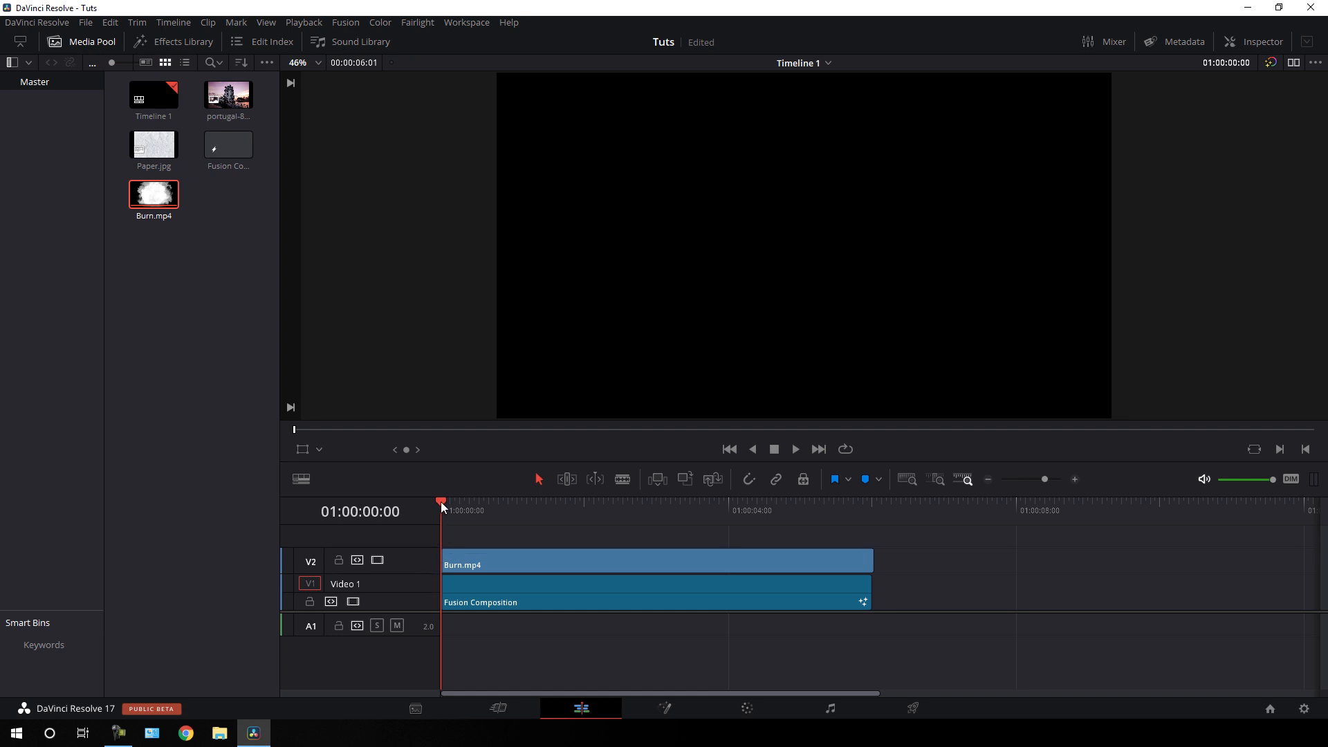
{"action": "left_click_drag", "start_coordinate": [443, 506], "coordinate": [621, 518]}
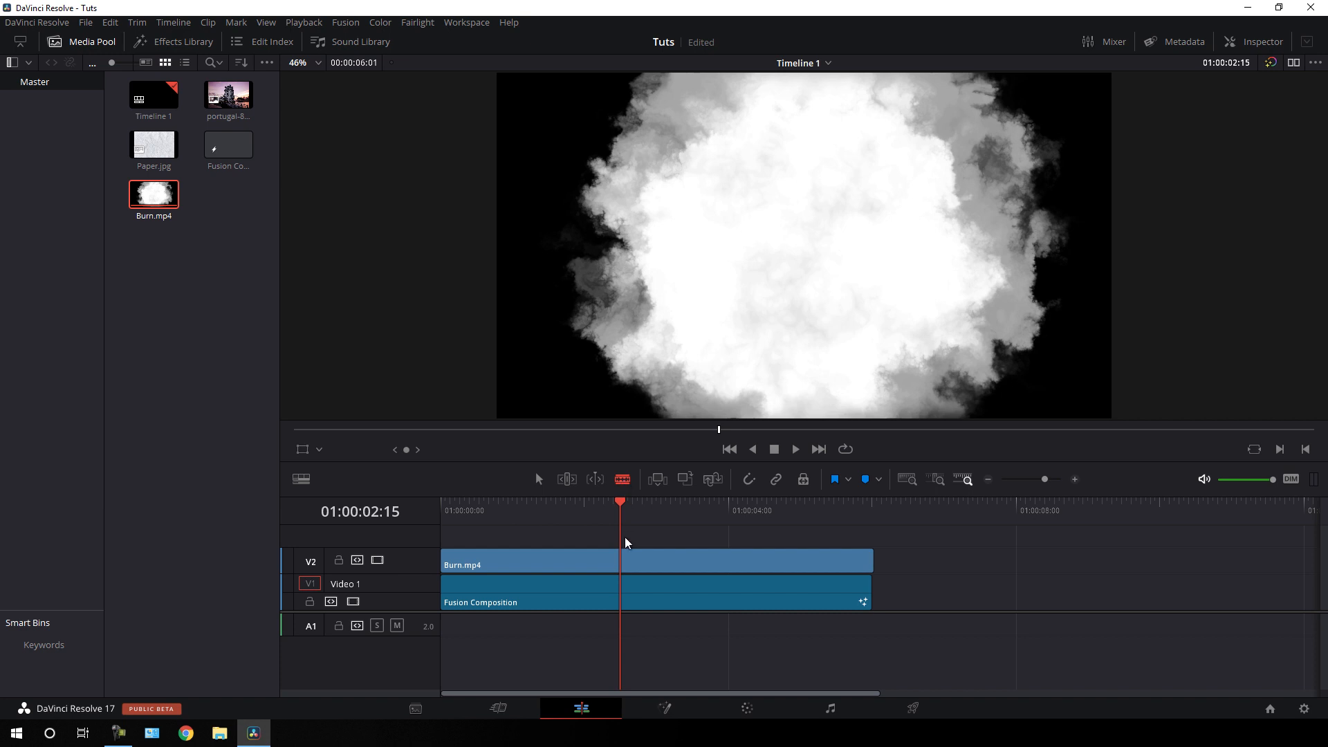
{"action": "left_click", "coordinate": [627, 559]}
- Set the clip speed of the second Burn.mp4 piece to 25%
{"action": "left_click", "coordinate": [718, 567]}
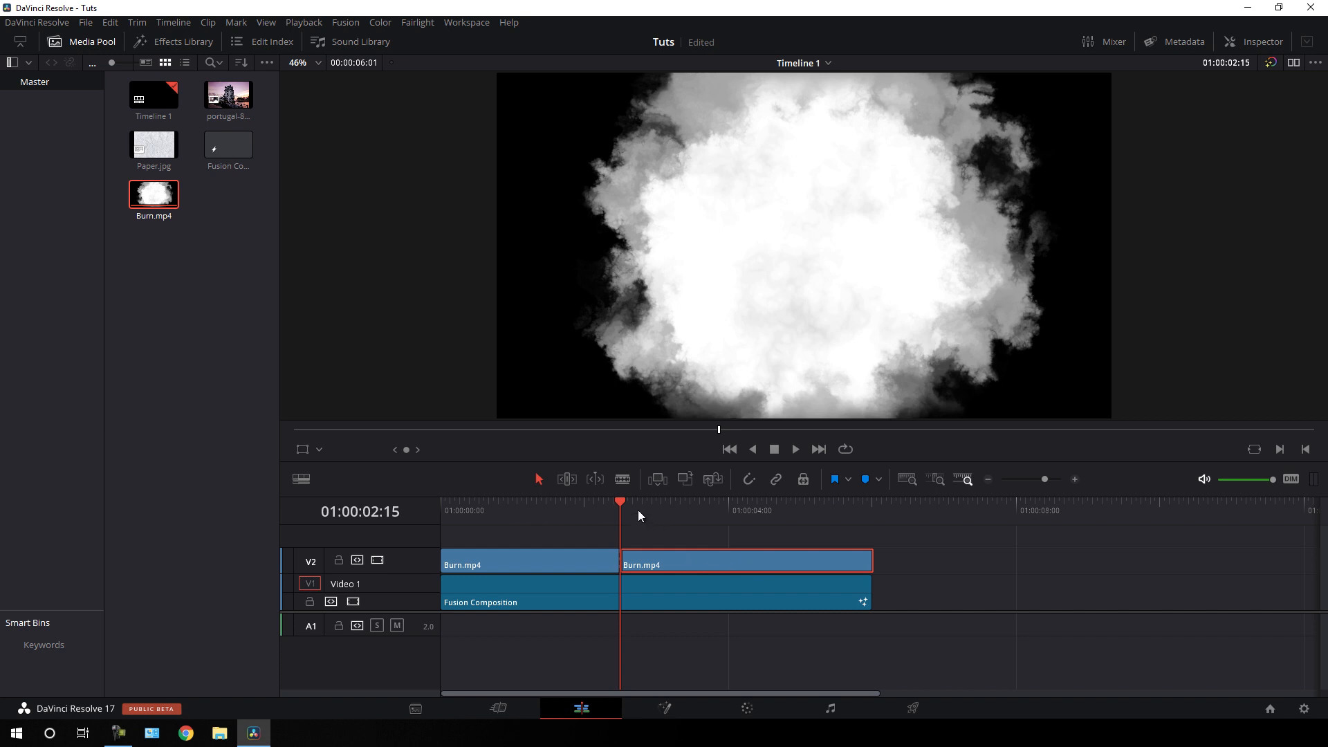
{"action": "mouse_move", "coordinate": [638, 509]}
{"action": "left_mouse_down"}
{"action": "mouse_move", "coordinate": [866, 533]}
{"action": "mouse_move", "coordinate": [760, 527]}
{"action": "left_mouse_up"}
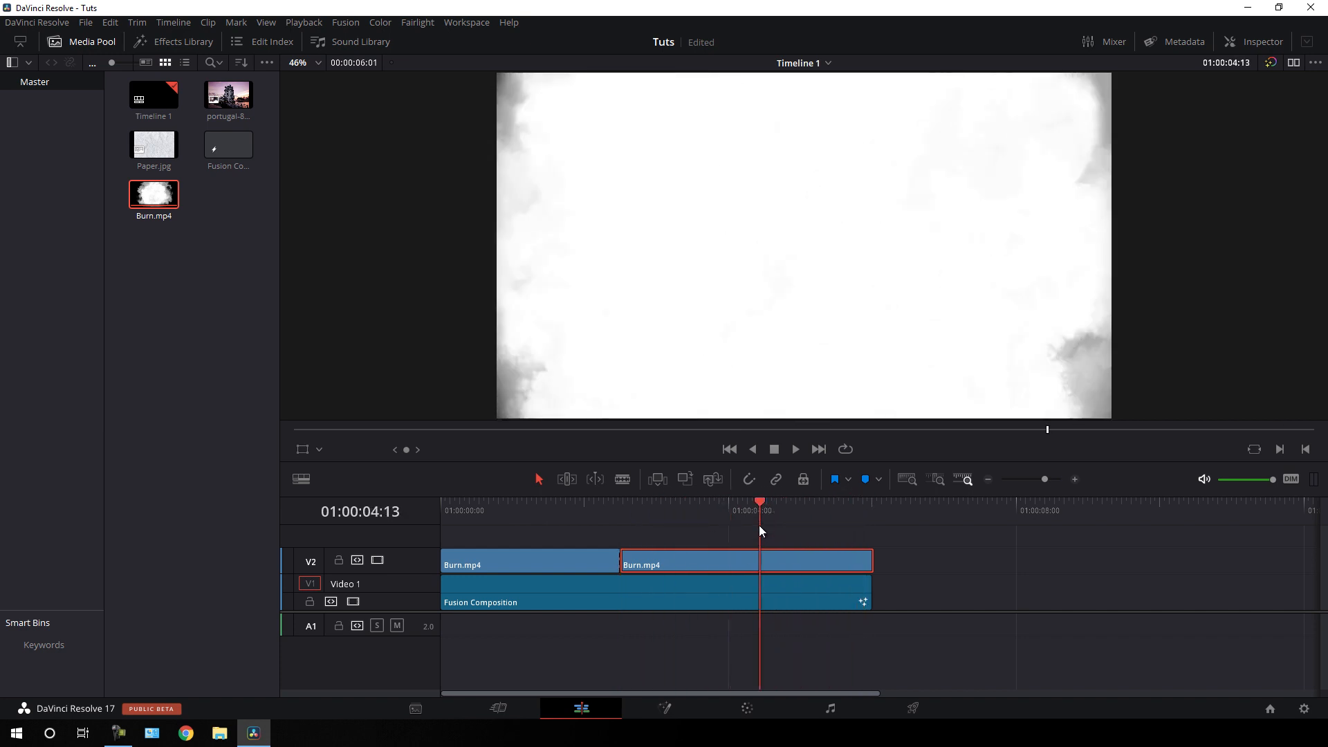
{"action": "right_click", "coordinate": [732, 562]}
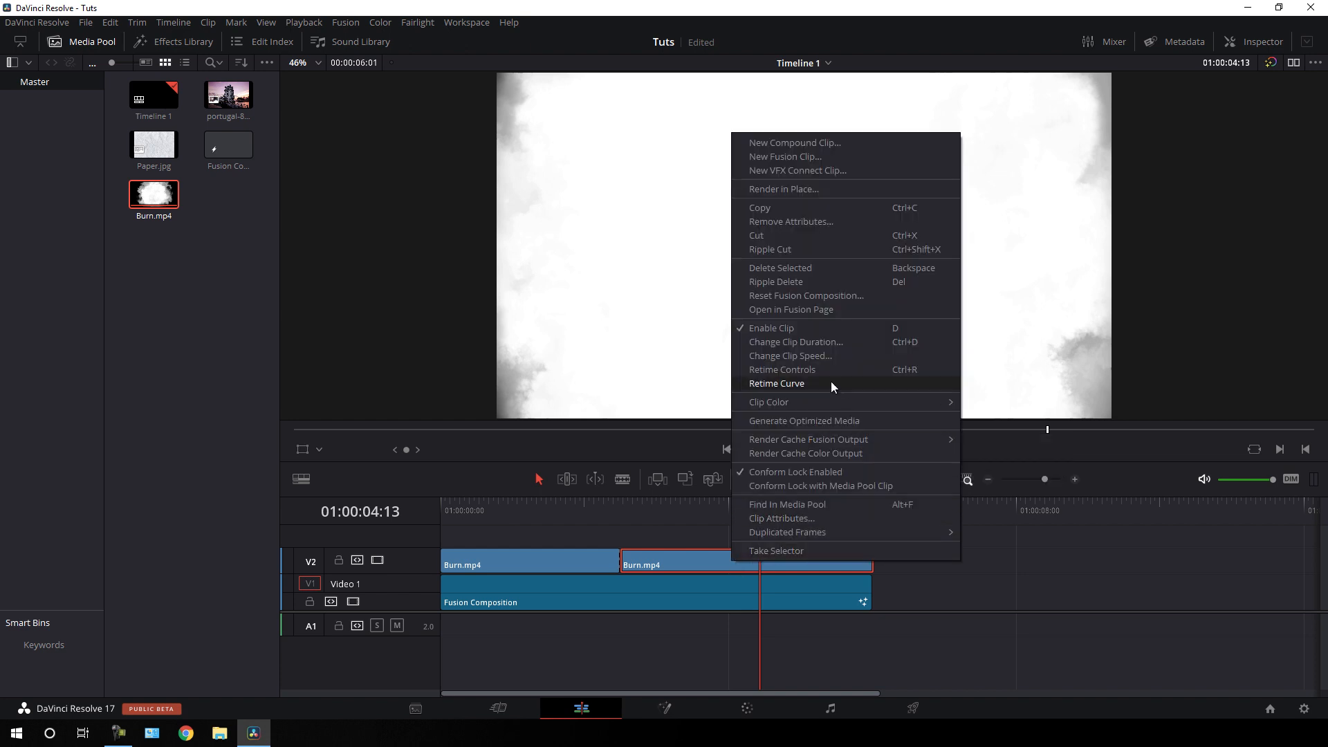
{"action": "left_click", "coordinate": [792, 356]}
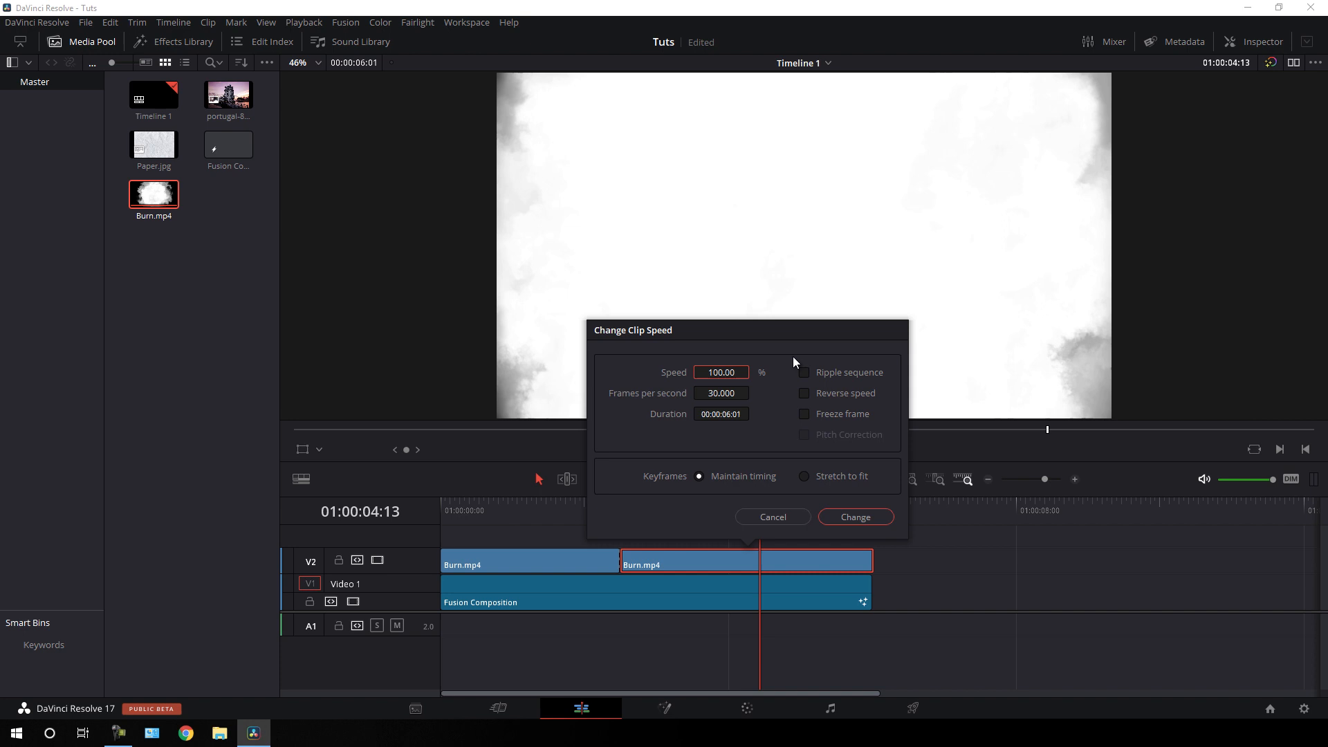
{"action": "left_click", "coordinate": [729, 374]}
{"action": "type", "text": "25"}
{"action": "left_click", "coordinate": [849, 514]}
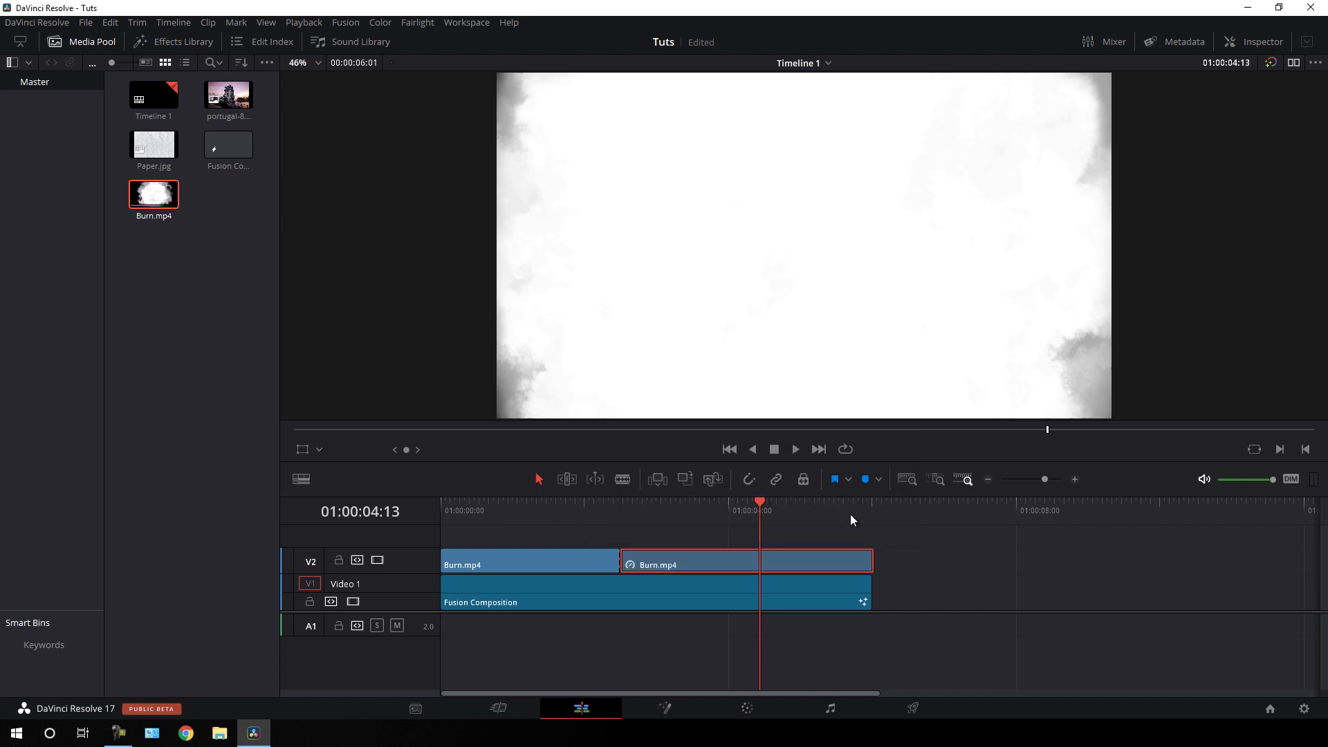
- Combine both Burn.mp4 pieces into a compound clip named Burn Effect and delete it from the timeline
{"action": "mouse_move", "coordinate": [733, 509]}
{"action": "left_mouse_down"}
{"action": "mouse_move", "coordinate": [615, 513]}
{"action": "mouse_move", "coordinate": [647, 527]}
{"action": "mouse_move", "coordinate": [634, 530]}
{"action": "mouse_move", "coordinate": [762, 550]}
{"action": "mouse_move", "coordinate": [860, 550]}
{"action": "mouse_move", "coordinate": [581, 558]}
{"action": "left_mouse_up"}
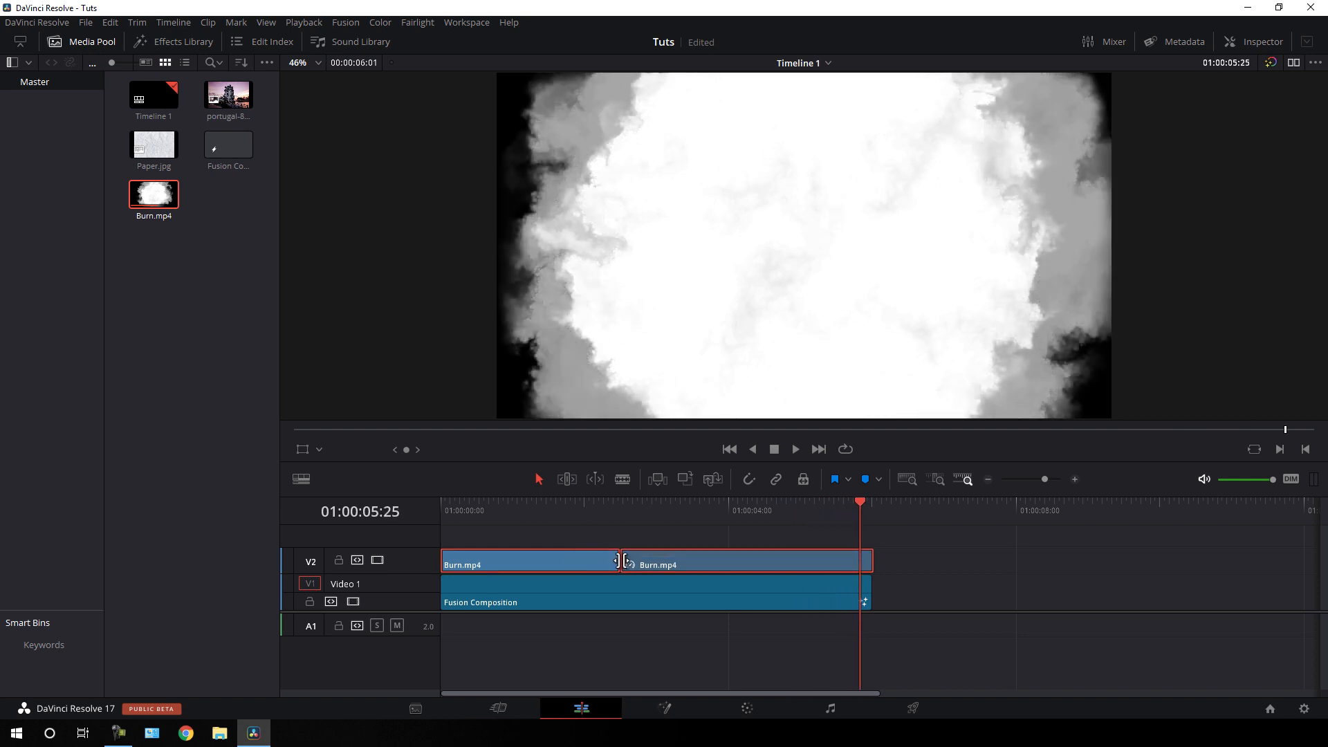
{"action": "right_click", "coordinate": [682, 565]}
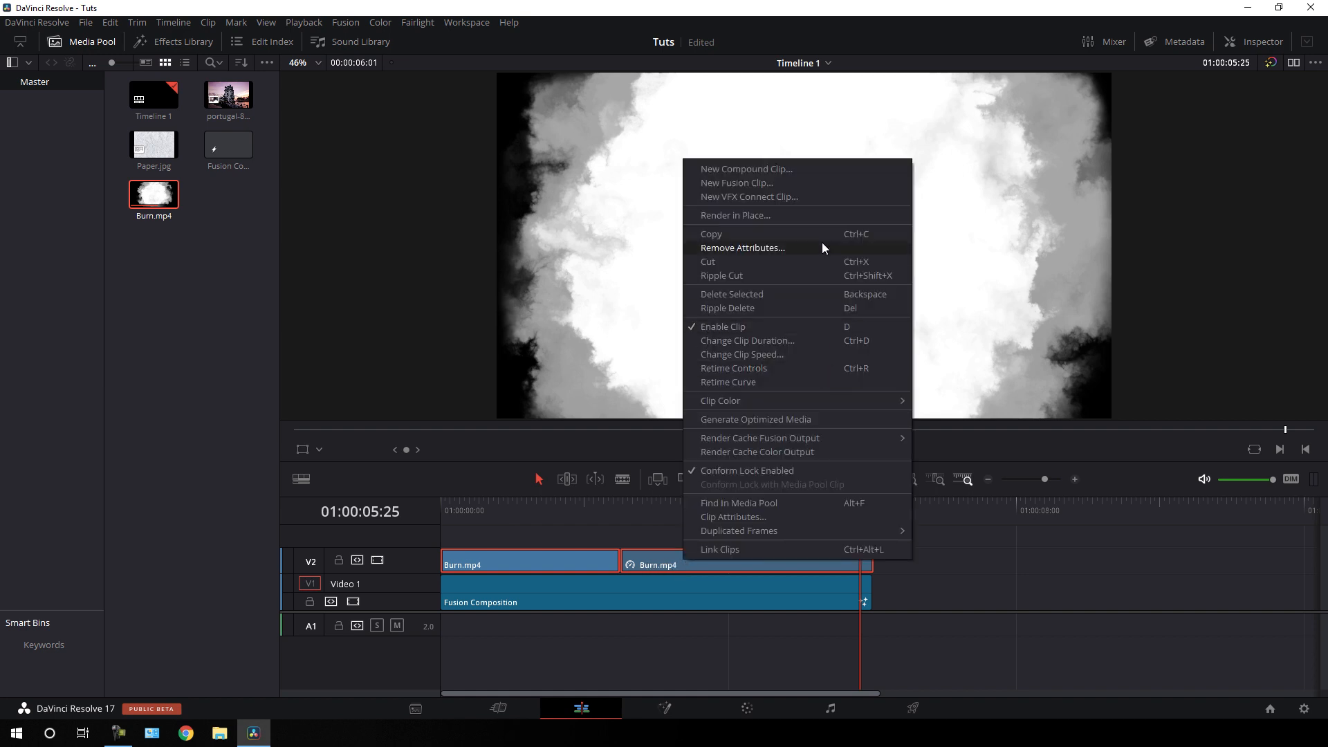
{"action": "left_click", "coordinate": [759, 173]}
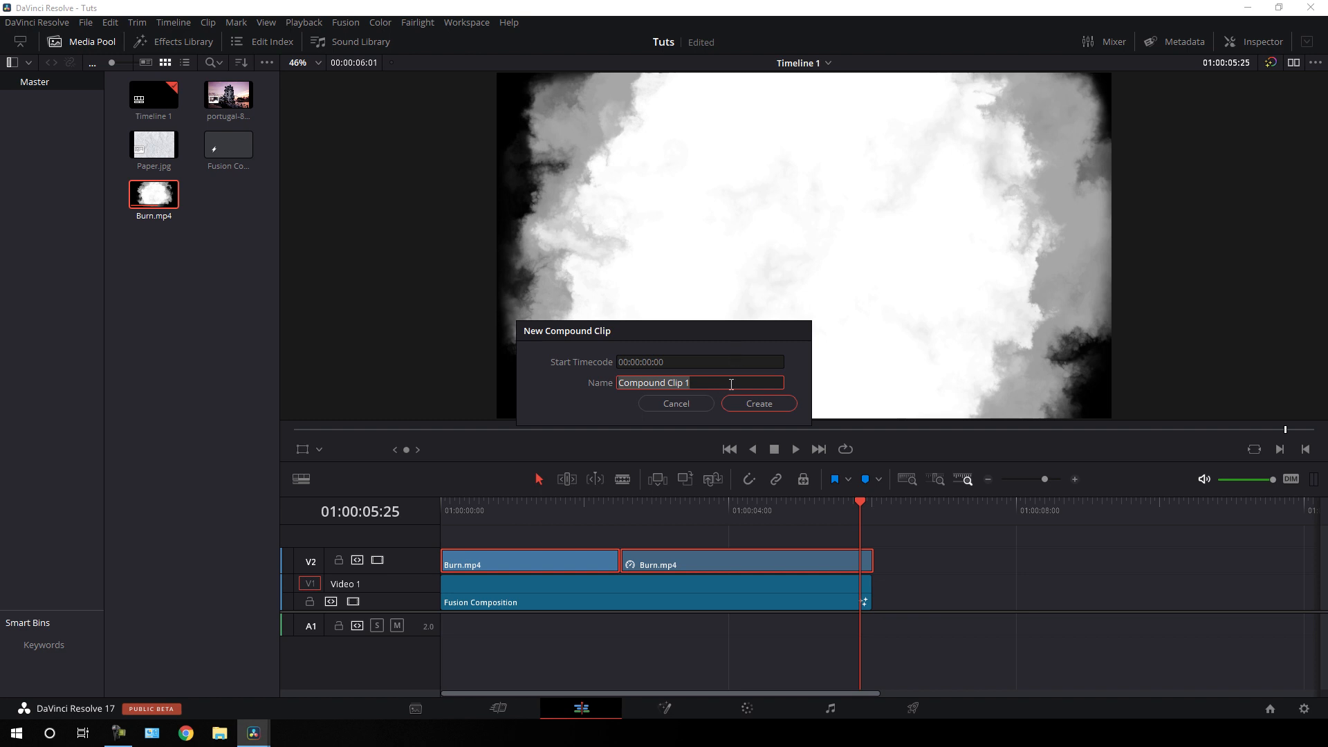
{"action": "type", "text": "Burn"}
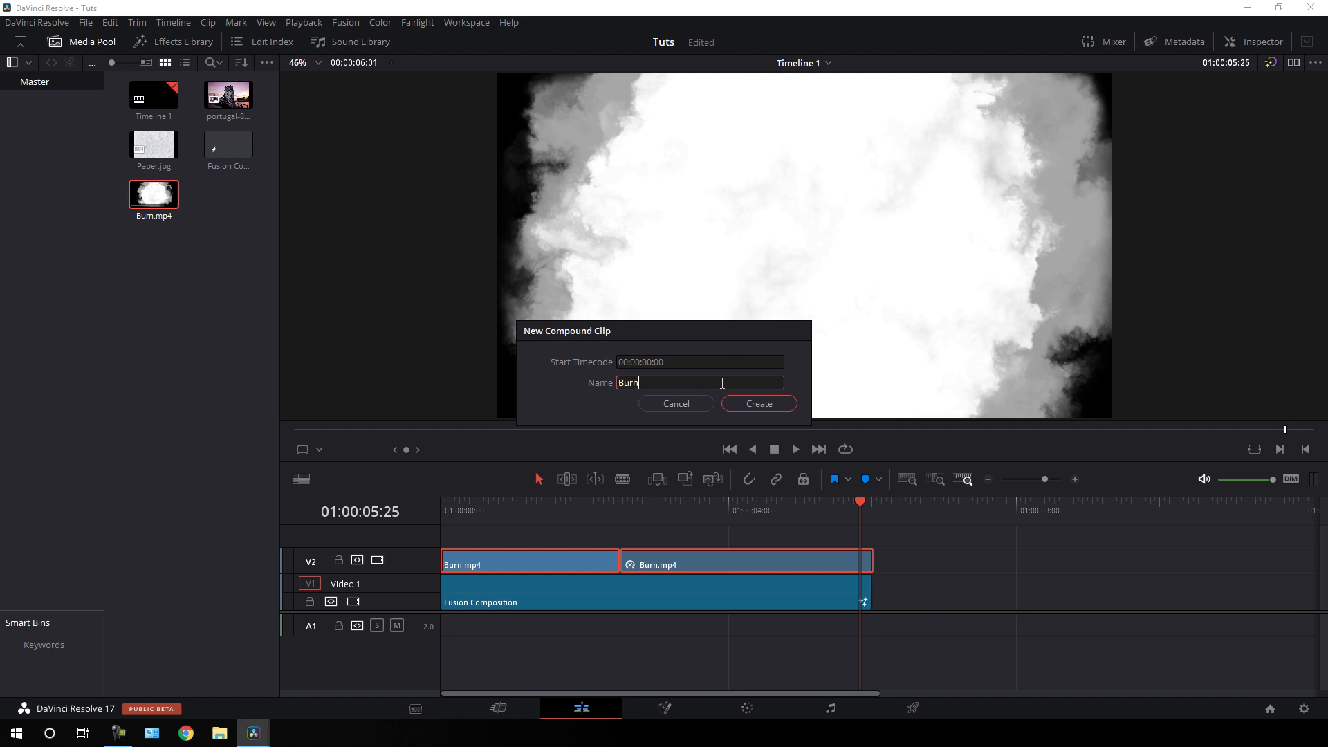
{"action": "type", "text": " Effect"}
{"action": "left_click", "coordinate": [761, 404]}
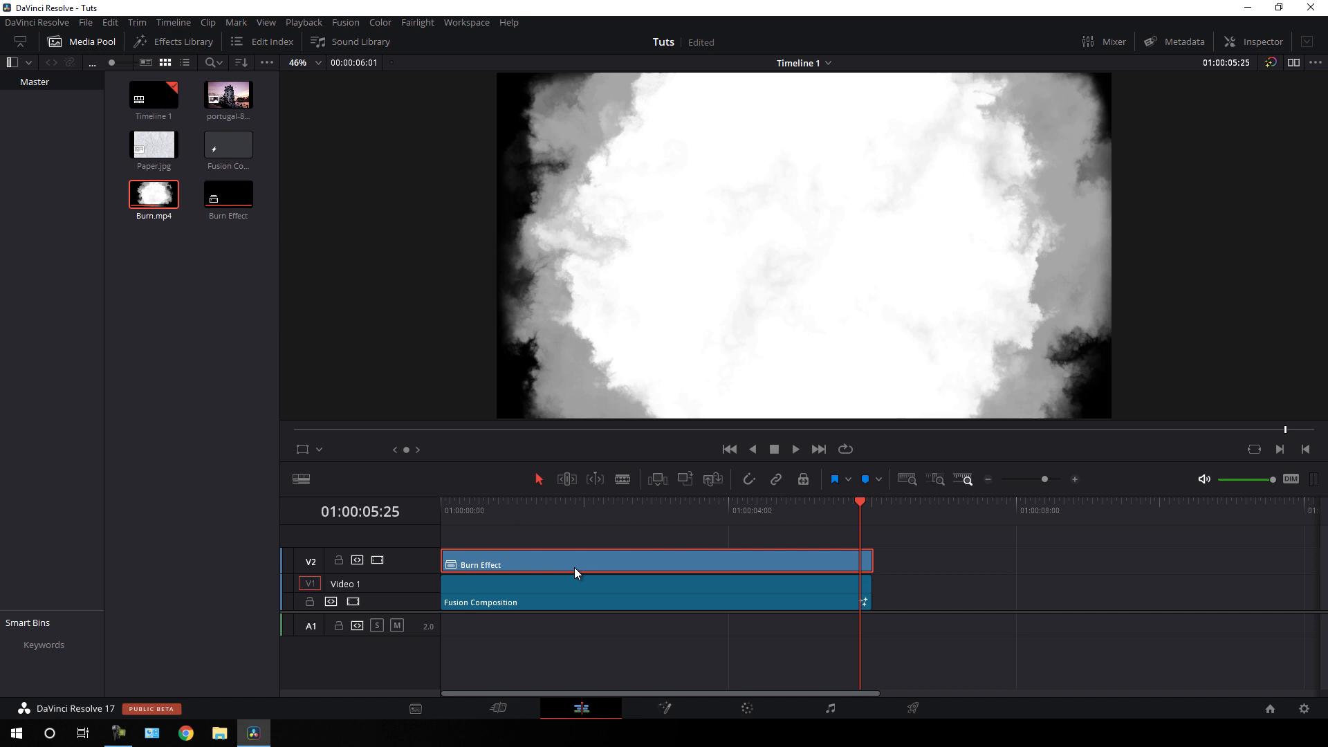
{"action": "key", "text": "Delete"}
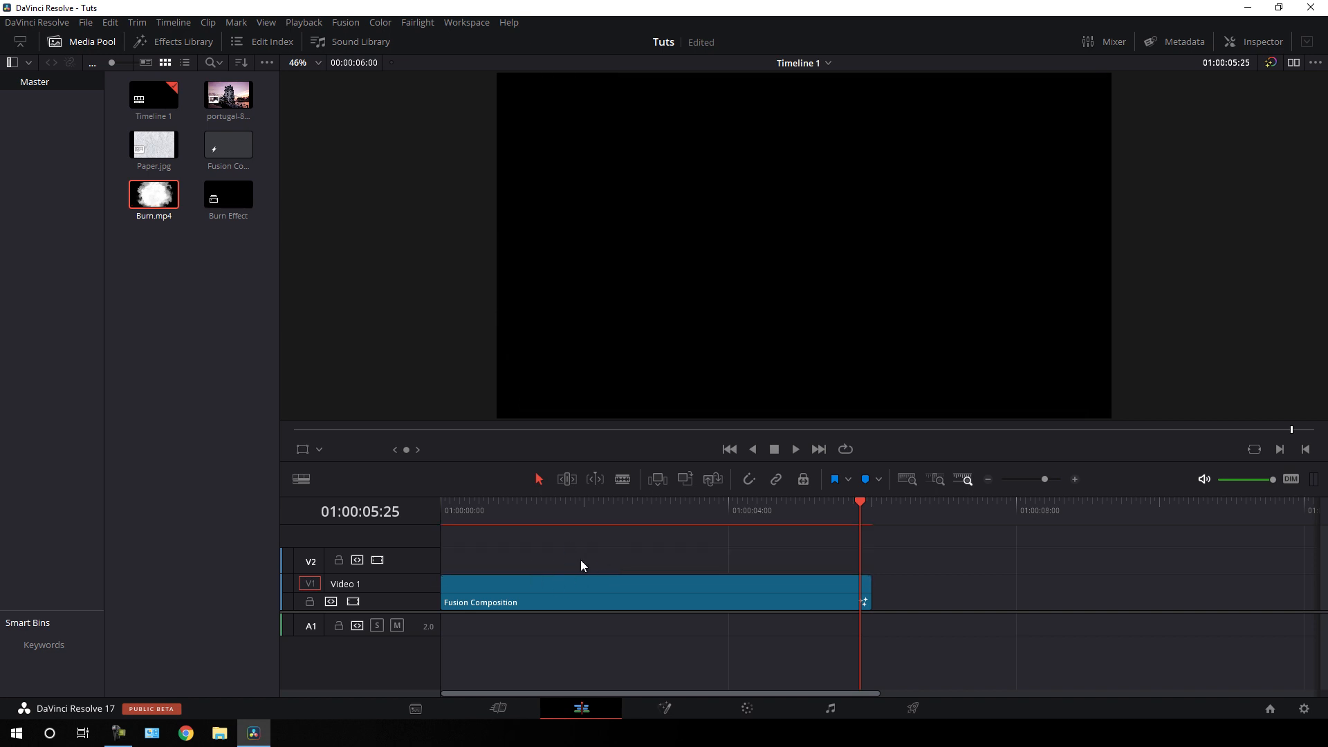
- Open the composition on the Fusion page, add a Background node shown in the viewer, and space it level with the MediaOut1 node
{"action": "left_click", "coordinate": [663, 710]}
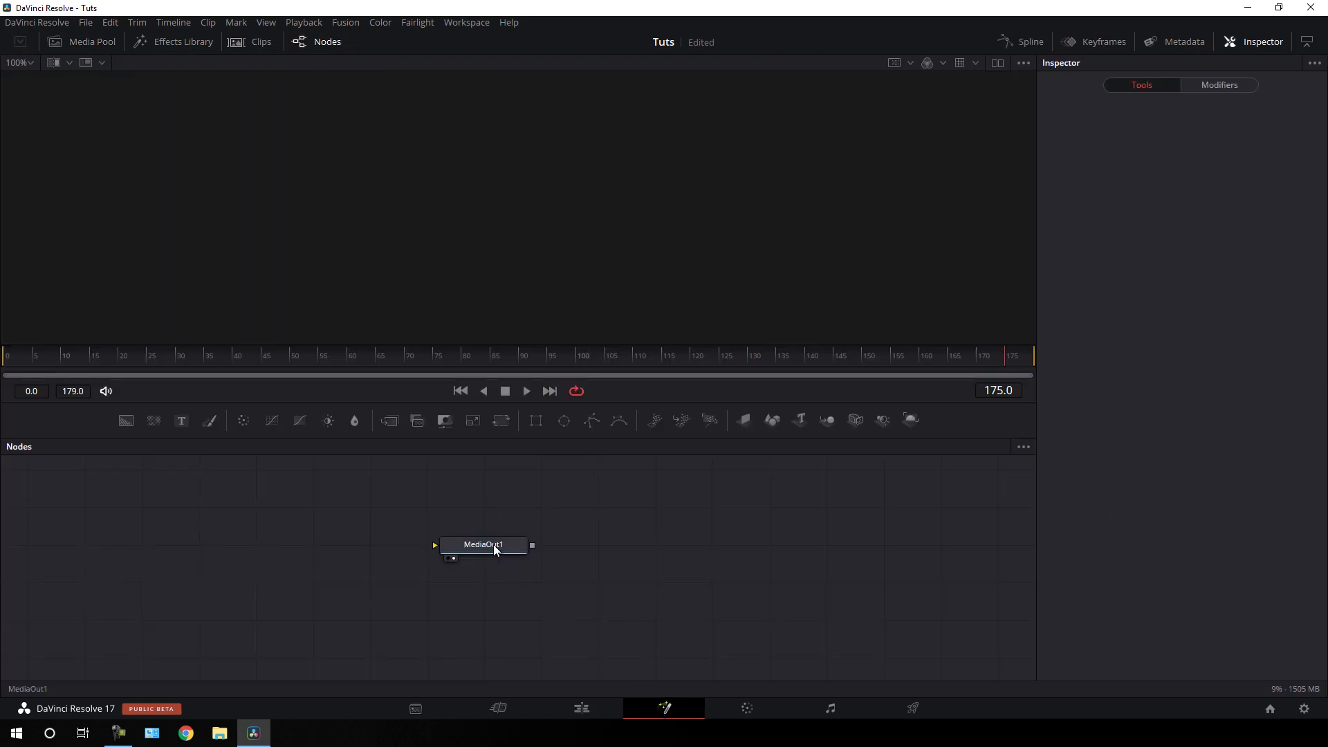
{"action": "left_click_drag", "start_coordinate": [495, 550], "coordinate": [951, 625]}
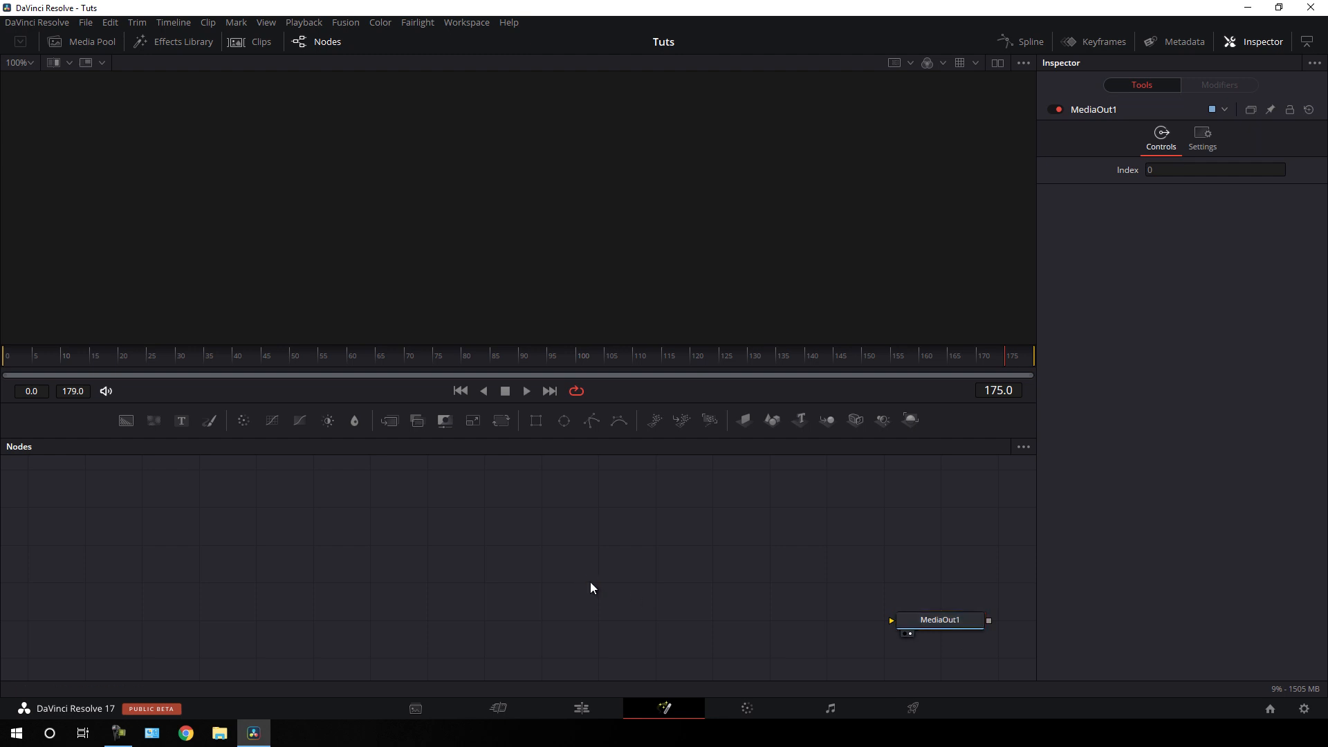
{"action": "left_click_drag", "start_coordinate": [126, 421], "coordinate": [405, 173]}
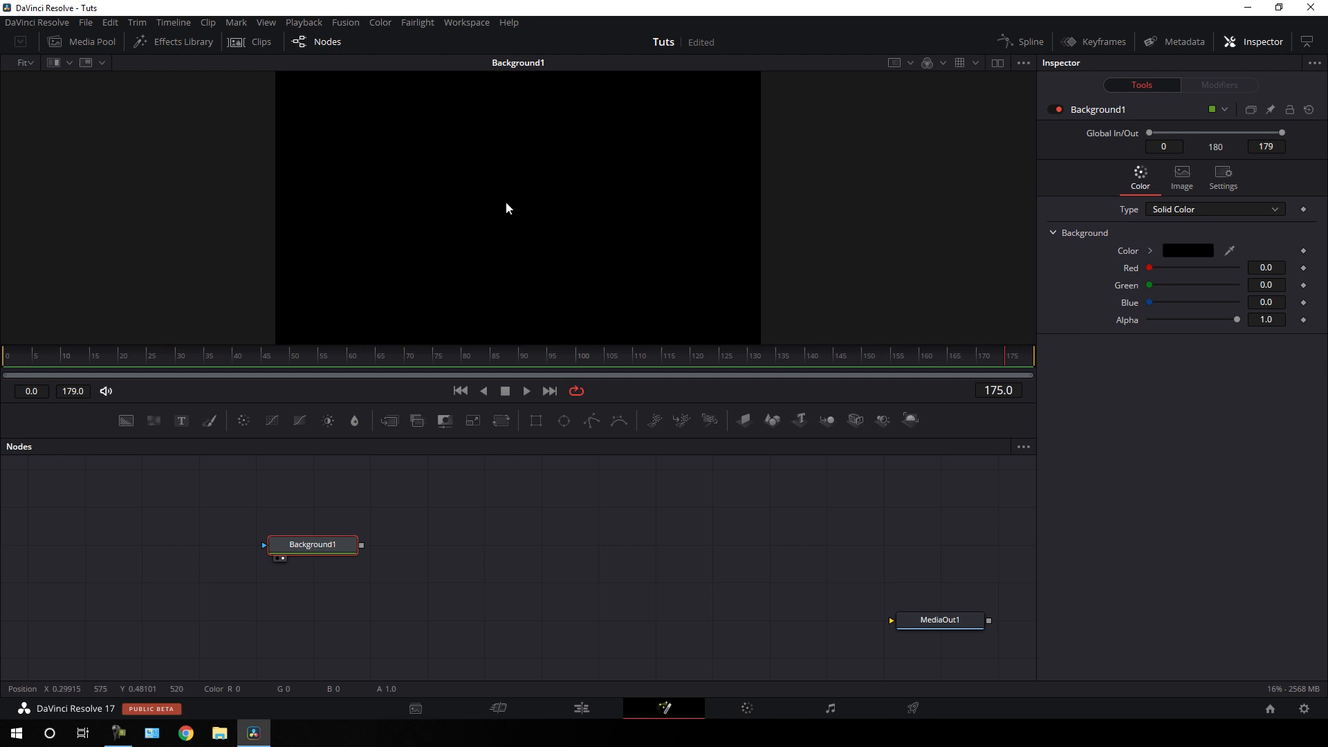
{"action": "left_click_drag", "start_coordinate": [325, 550], "coordinate": [329, 625]}
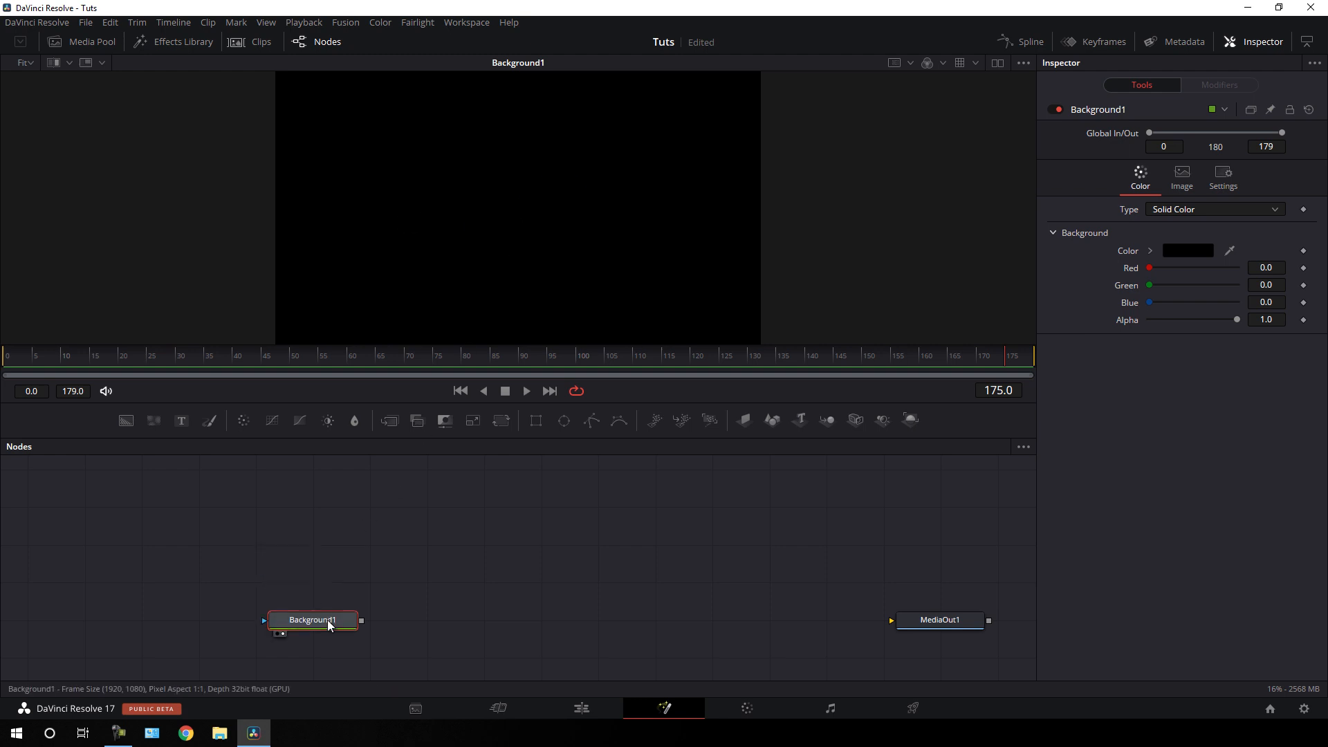
- Add Paper.jpg from the media pool as a node above the Background node and display it in the viewer
{"action": "left_click", "coordinate": [101, 47]}
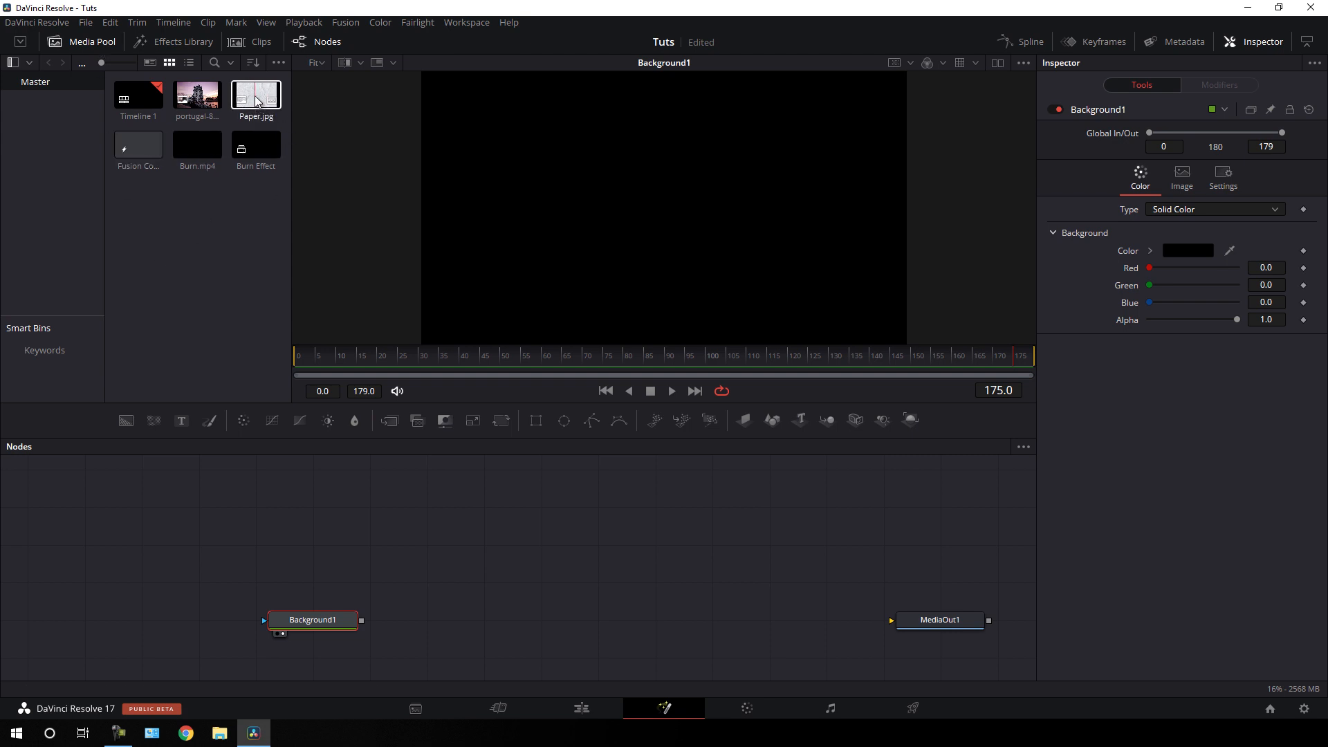
{"action": "left_click_drag", "start_coordinate": [256, 101], "coordinate": [335, 584]}
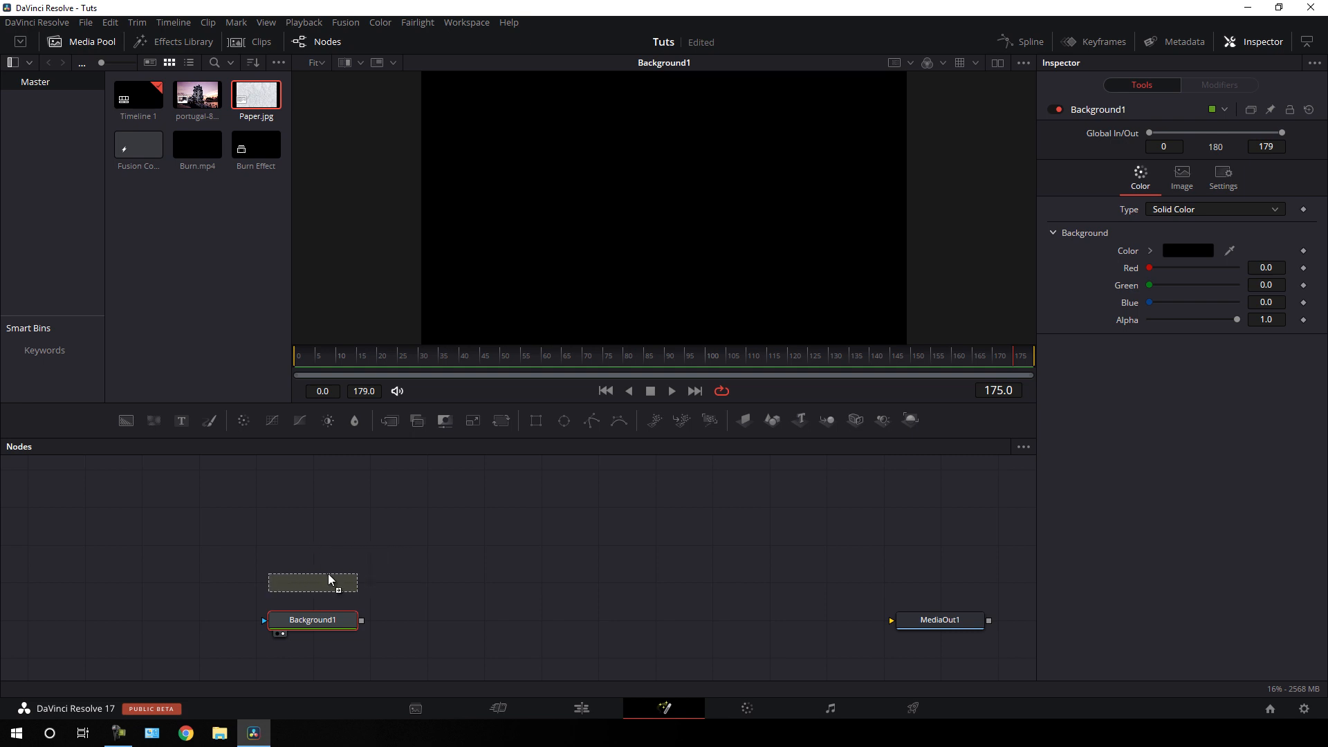
{"action": "key", "text": "1"}
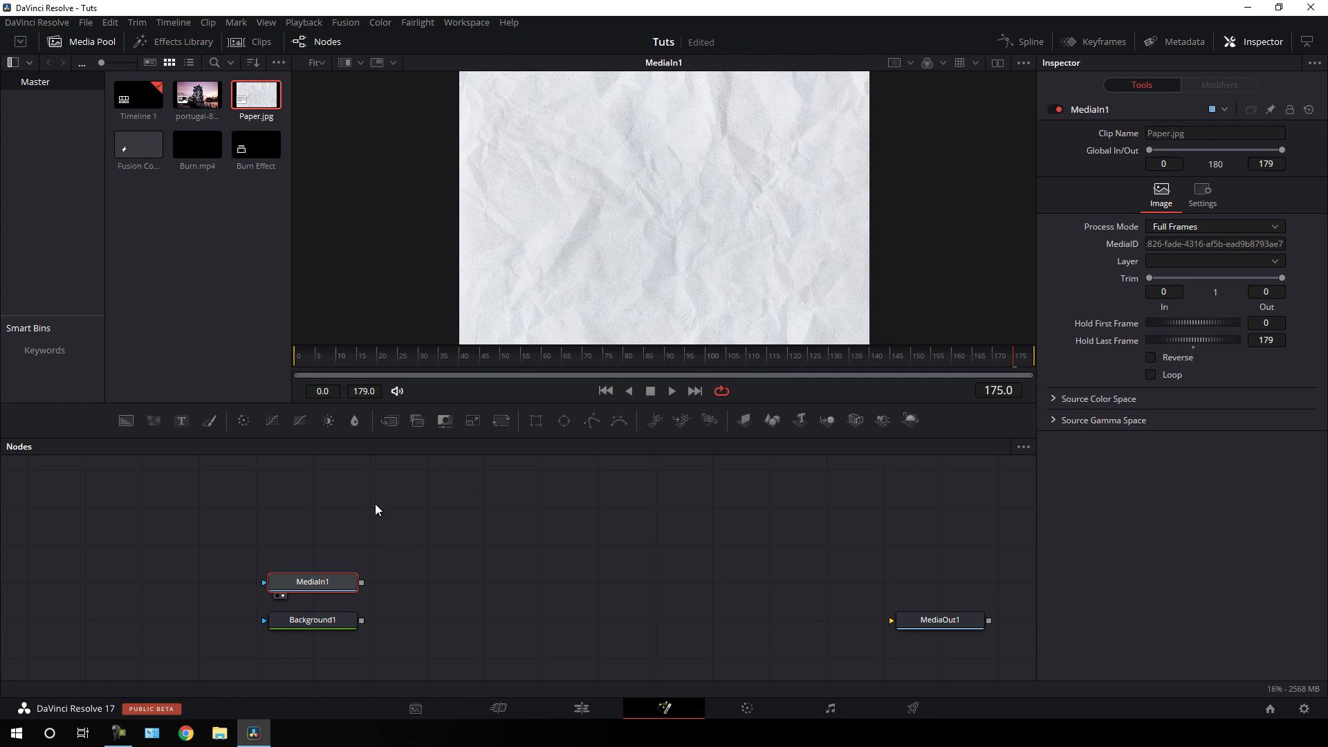
- Rename the Paper.jpg media node as Paper
{"action": "key", "text": "F2"}
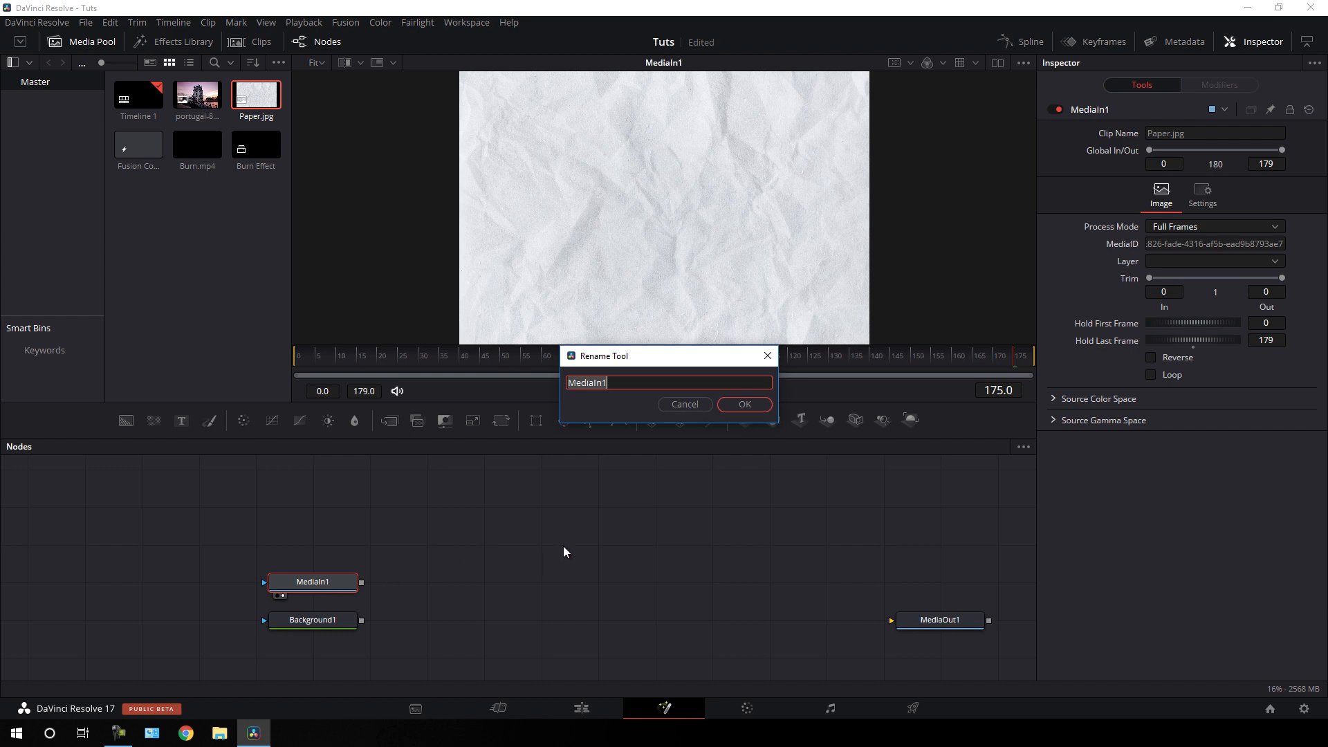
{"action": "type", "text": "Paper"}
{"action": "left_click", "coordinate": [728, 401]}
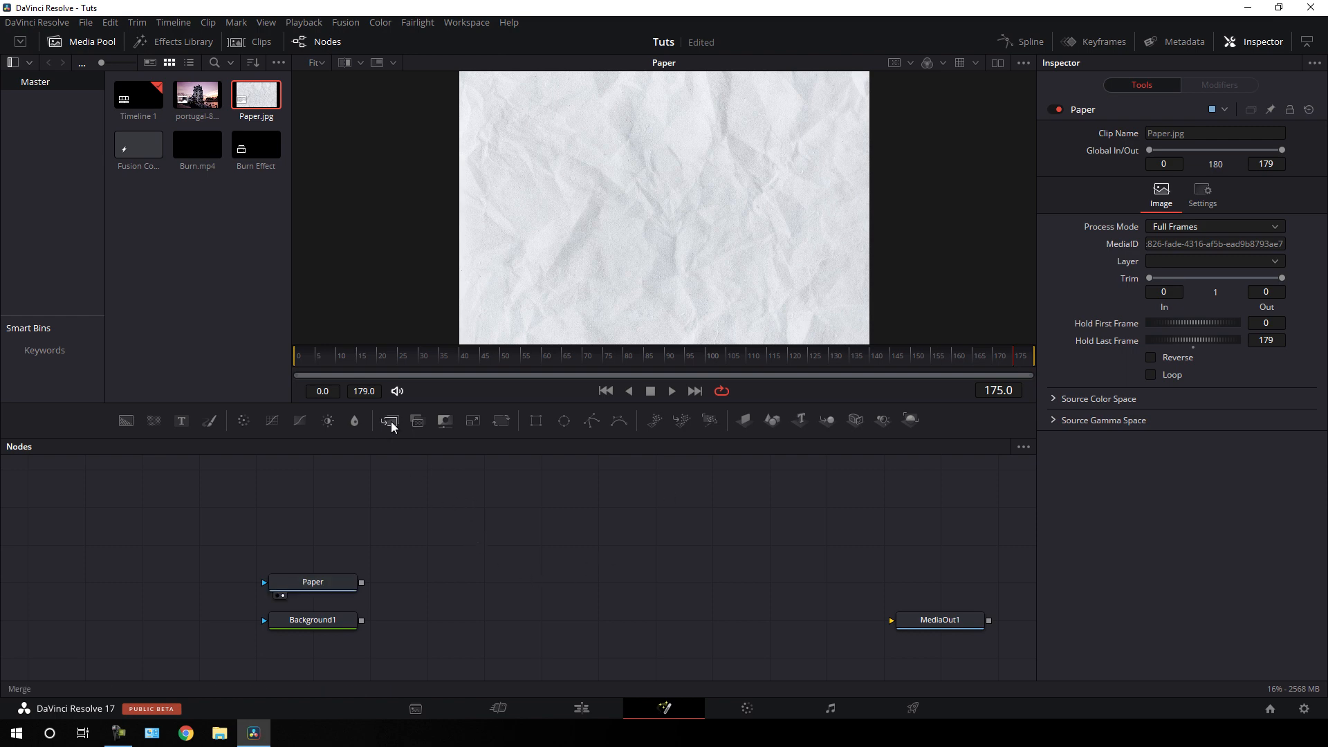
- Add an unconnected Merge node to the composition, level with the Background node
{"action": "left_click_drag", "start_coordinate": [391, 427], "coordinate": [540, 545]}
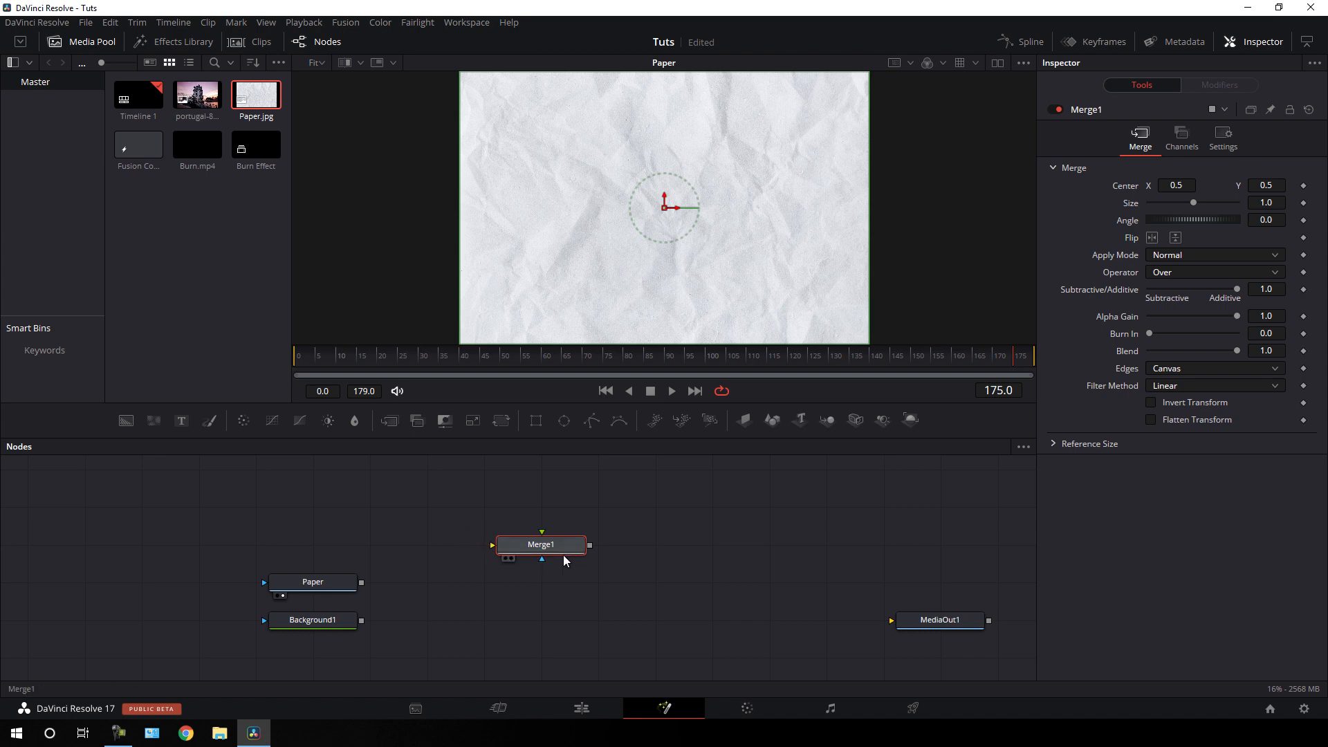
{"action": "left_click_drag", "start_coordinate": [543, 533], "coordinate": [541, 500]}
{"action": "left_click_drag", "start_coordinate": [542, 558], "coordinate": [513, 596]}
{"action": "left_click_drag", "start_coordinate": [589, 545], "coordinate": [642, 541]}
{"action": "left_click_drag", "start_coordinate": [530, 547], "coordinate": [529, 622]}
{"action": "left_click_drag", "start_coordinate": [462, 573], "coordinate": [552, 528]}
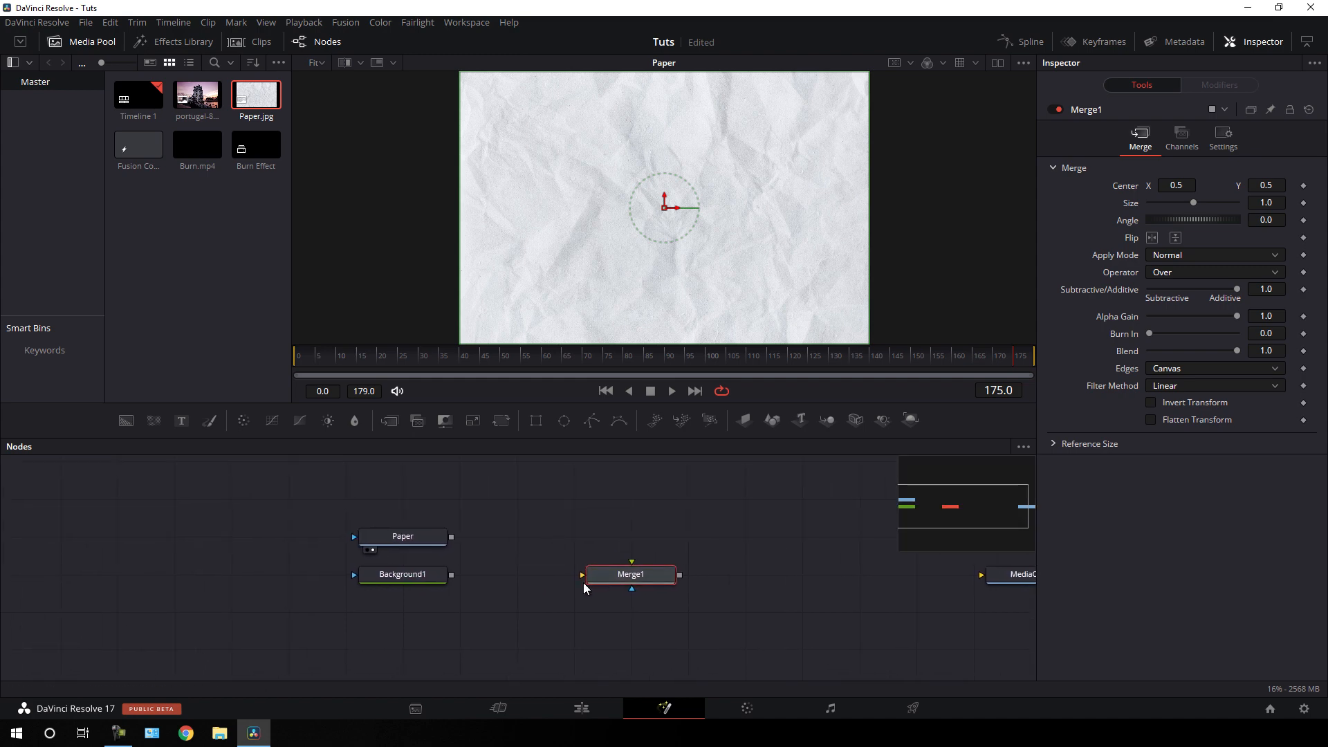
- Connect Background1 as the Merge node's background and Paper as its foreground, and show the merge beside Paper in the viewer
{"action": "left_click_drag", "start_coordinate": [583, 575], "coordinate": [424, 581]}
{"action": "left_click_drag", "start_coordinate": [631, 566], "coordinate": [529, 534]}
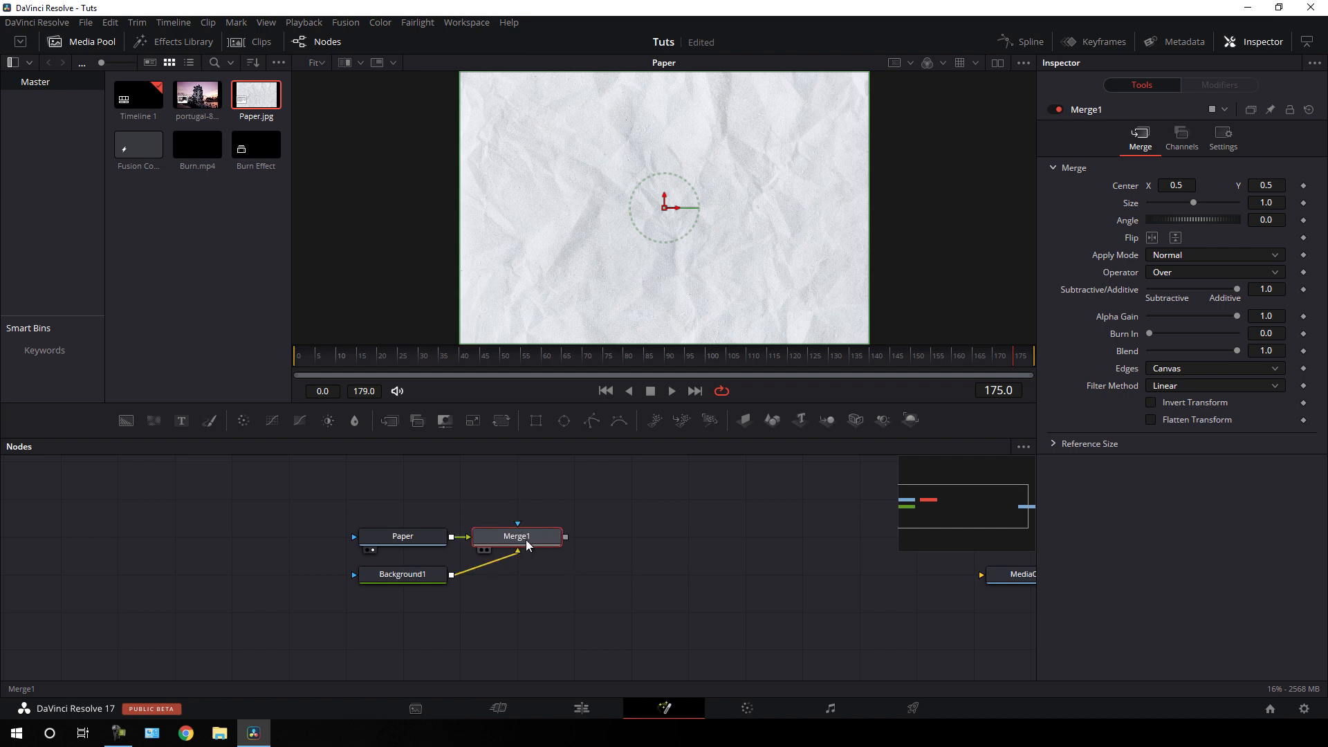
{"action": "key", "text": "1"}
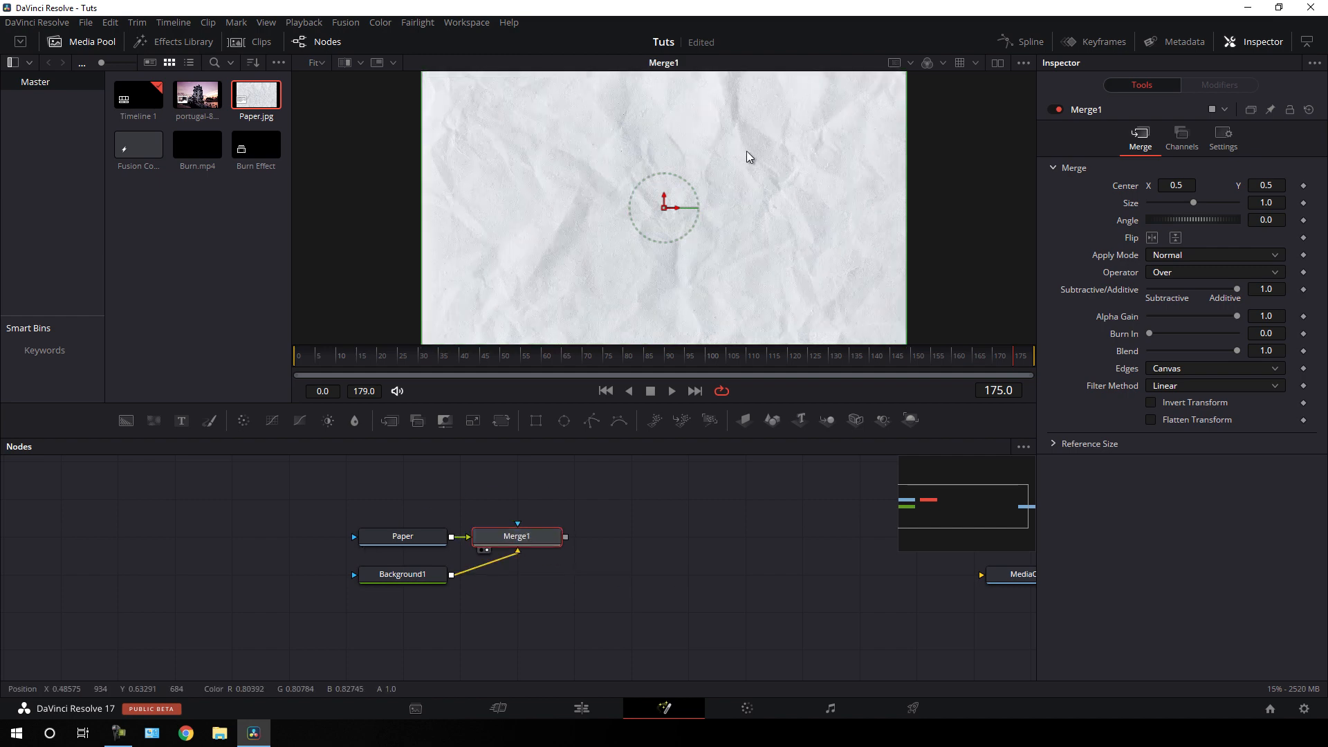
{"action": "scroll", "coordinate": [745, 150], "scroll_direction": "up", "scroll_amount": 3}
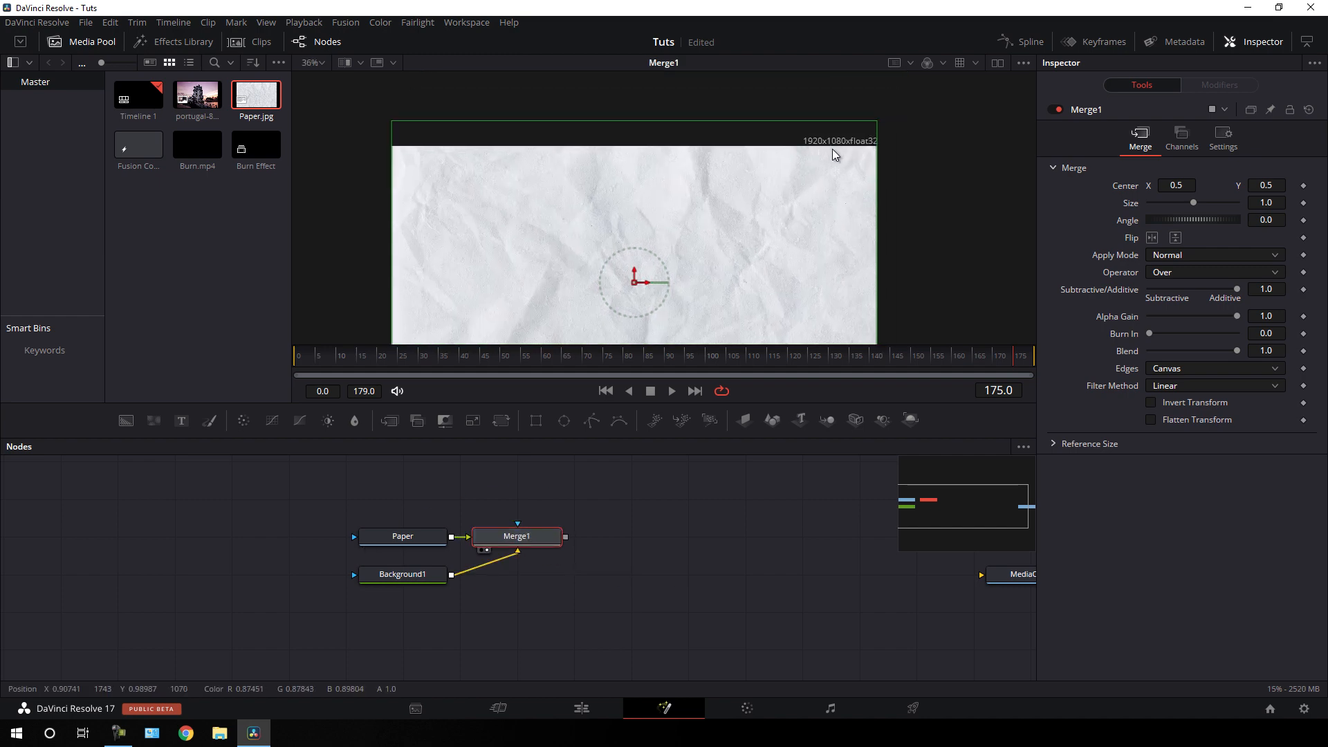
{"action": "scroll", "coordinate": [811, 183], "scroll_direction": "down", "scroll_amount": 3}
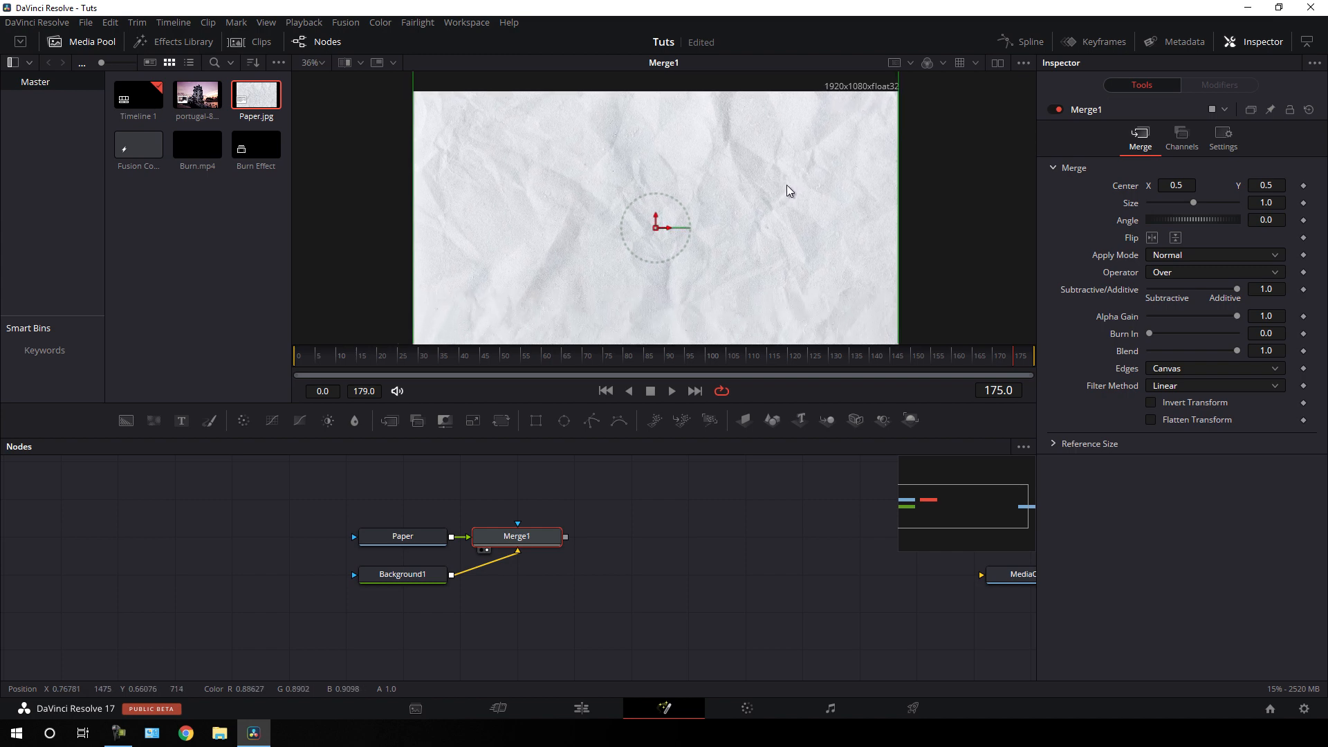
{"action": "scroll", "coordinate": [788, 180], "scroll_direction": "down", "scroll_amount": 3}
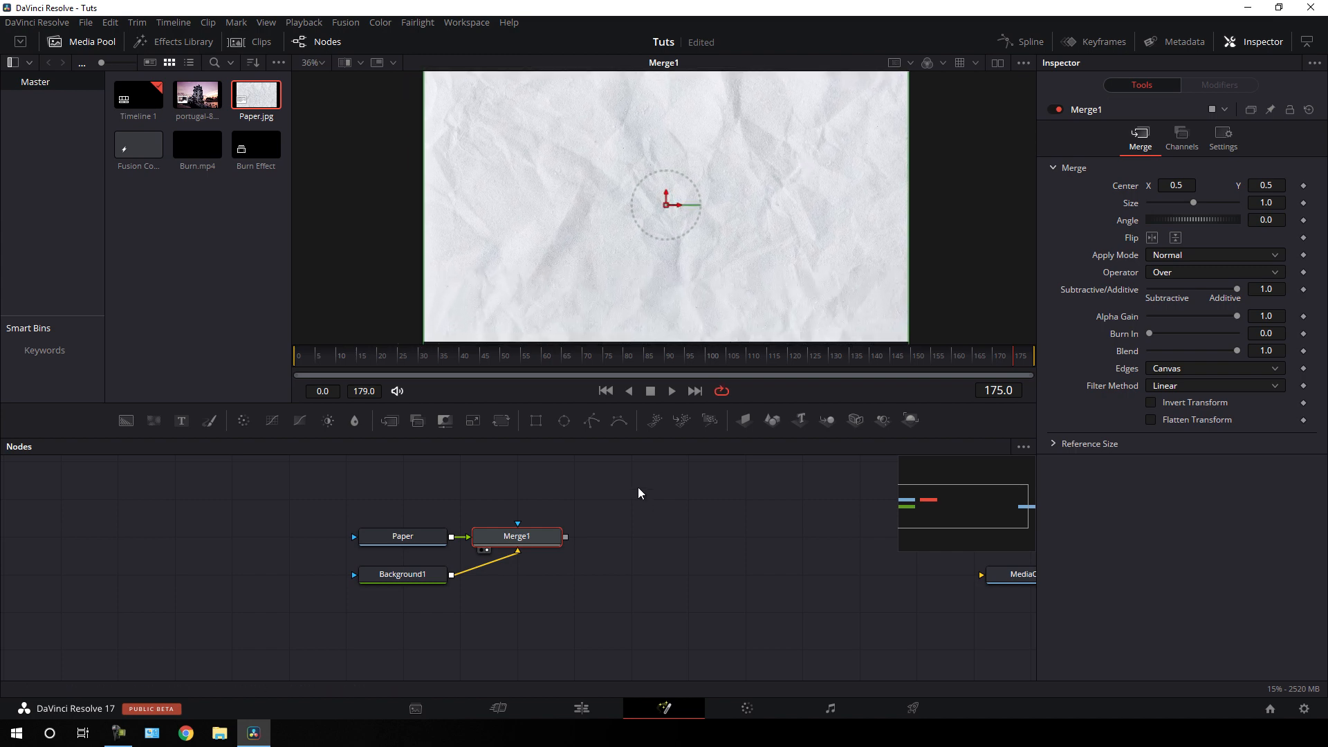
- Add the Burn Effect compound clip as a node above the Merge node and rename it Burn01
{"action": "left_click_drag", "start_coordinate": [583, 531], "coordinate": [523, 609]}
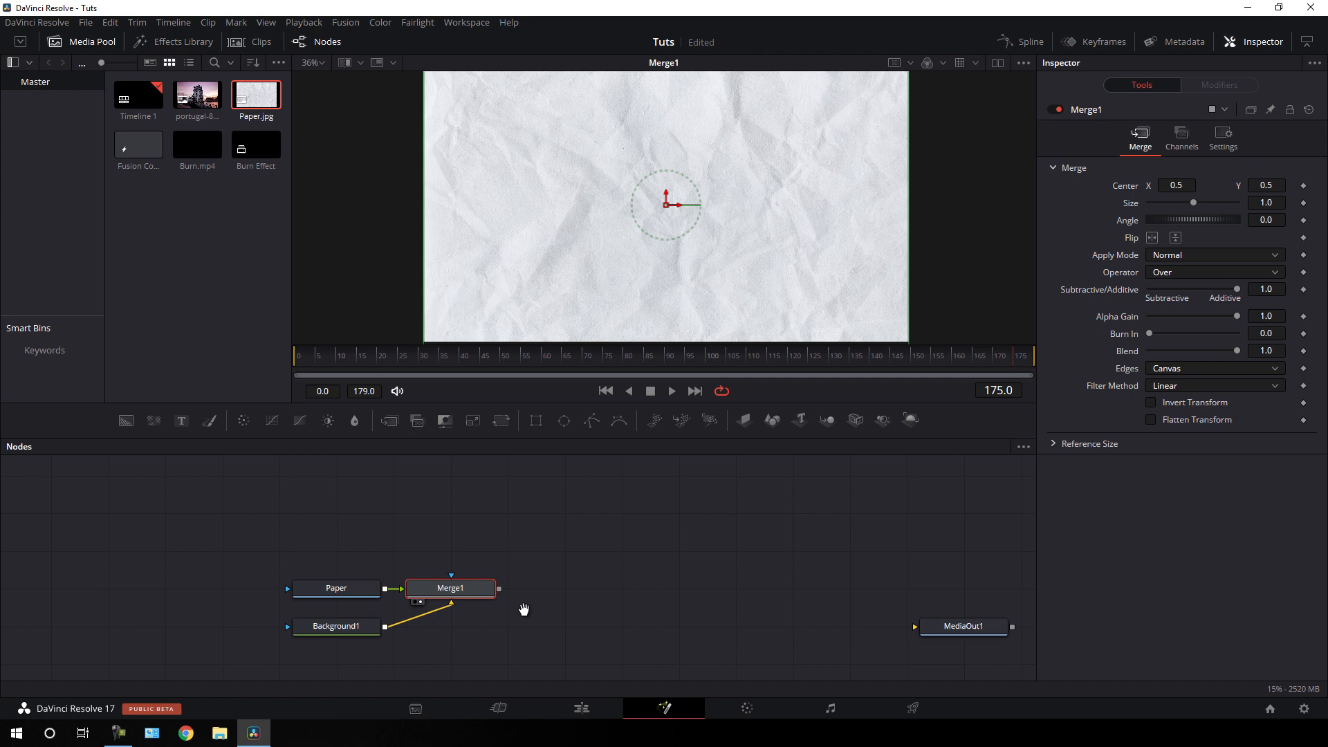
{"action": "left_click", "coordinate": [560, 554]}
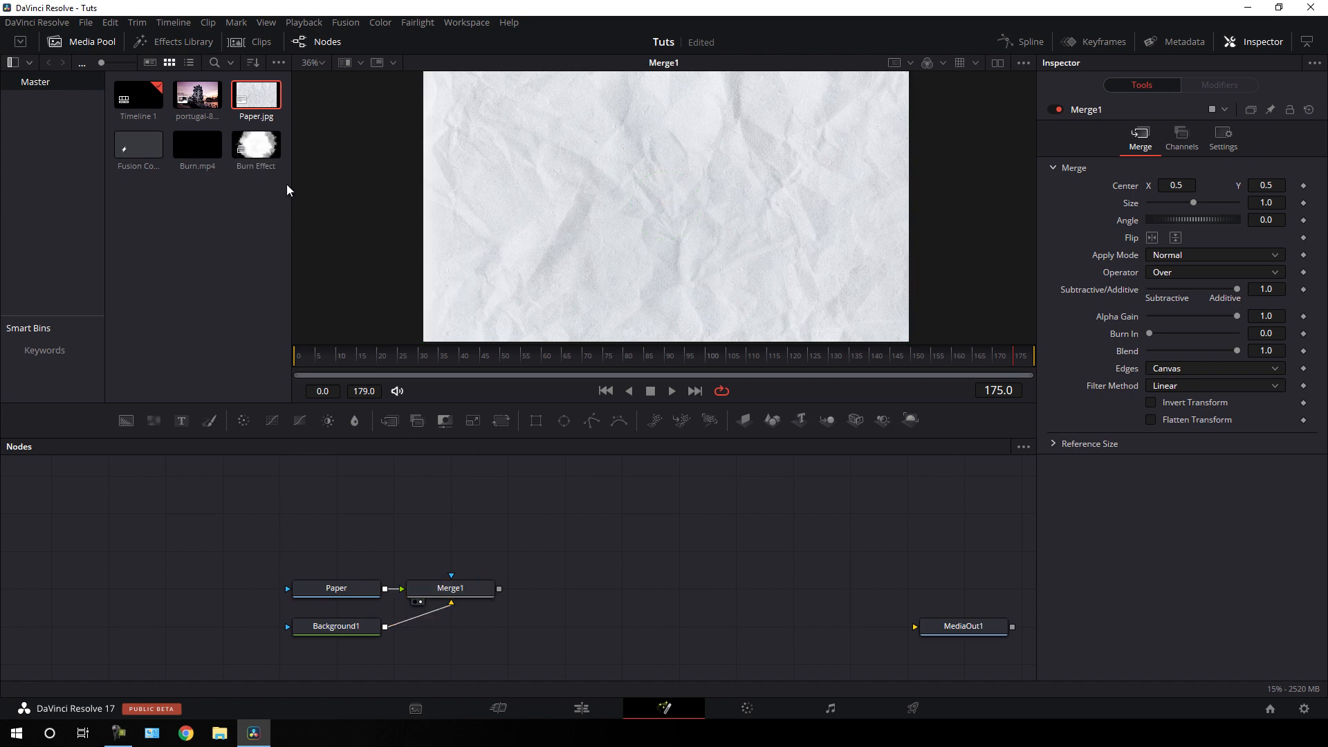
{"action": "mouse_move", "coordinate": [256, 146]}
{"action": "left_mouse_down"}
{"action": "mouse_move", "coordinate": [511, 550]}
{"action": "mouse_move", "coordinate": [553, 560]}
{"action": "left_mouse_up"}
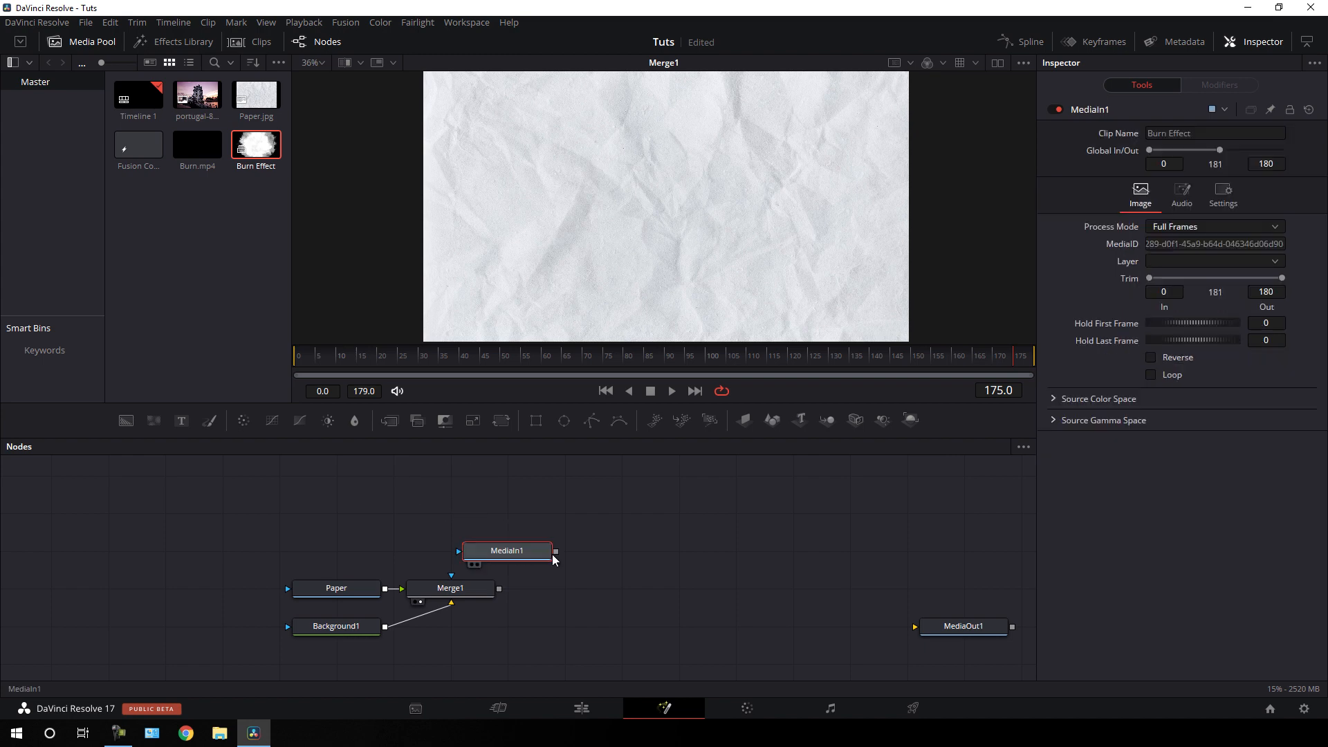
{"action": "key", "text": "F2"}
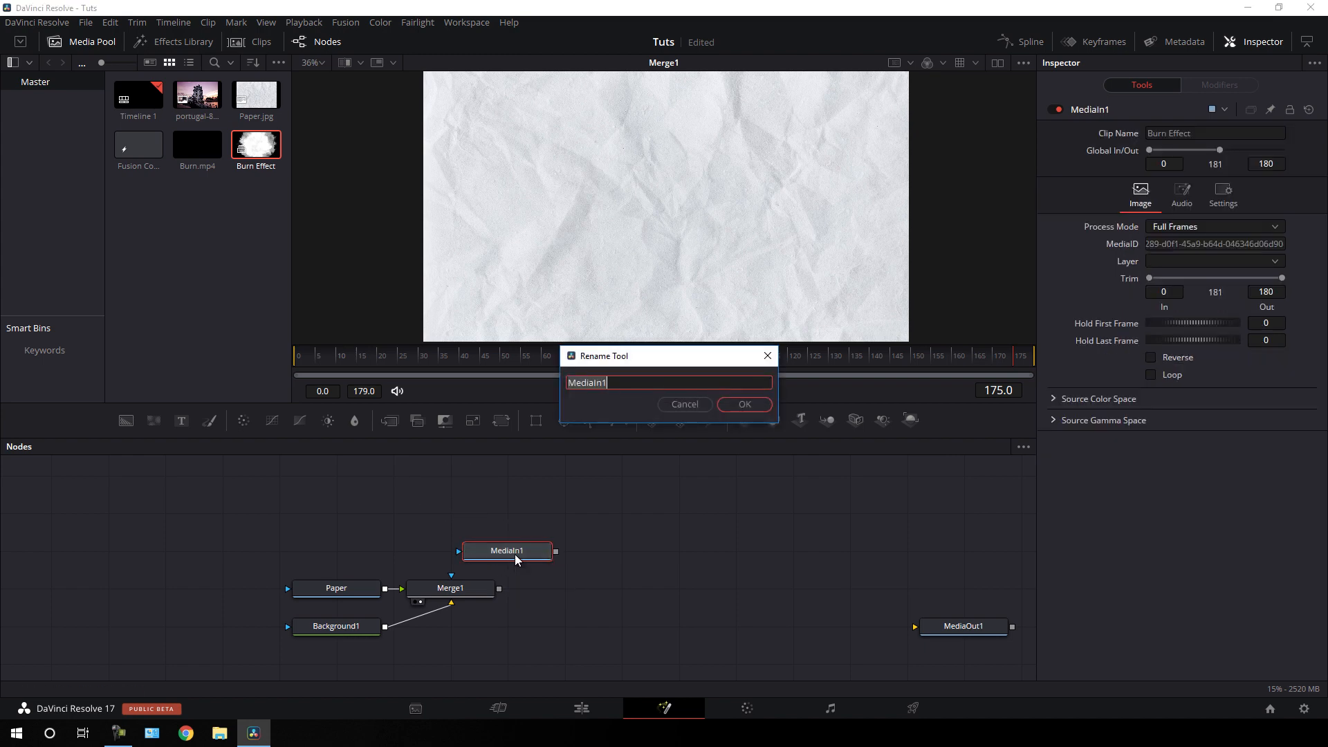
{"action": "type", "text": "Burn 01"}
{"action": "left_click", "coordinate": [747, 406]}
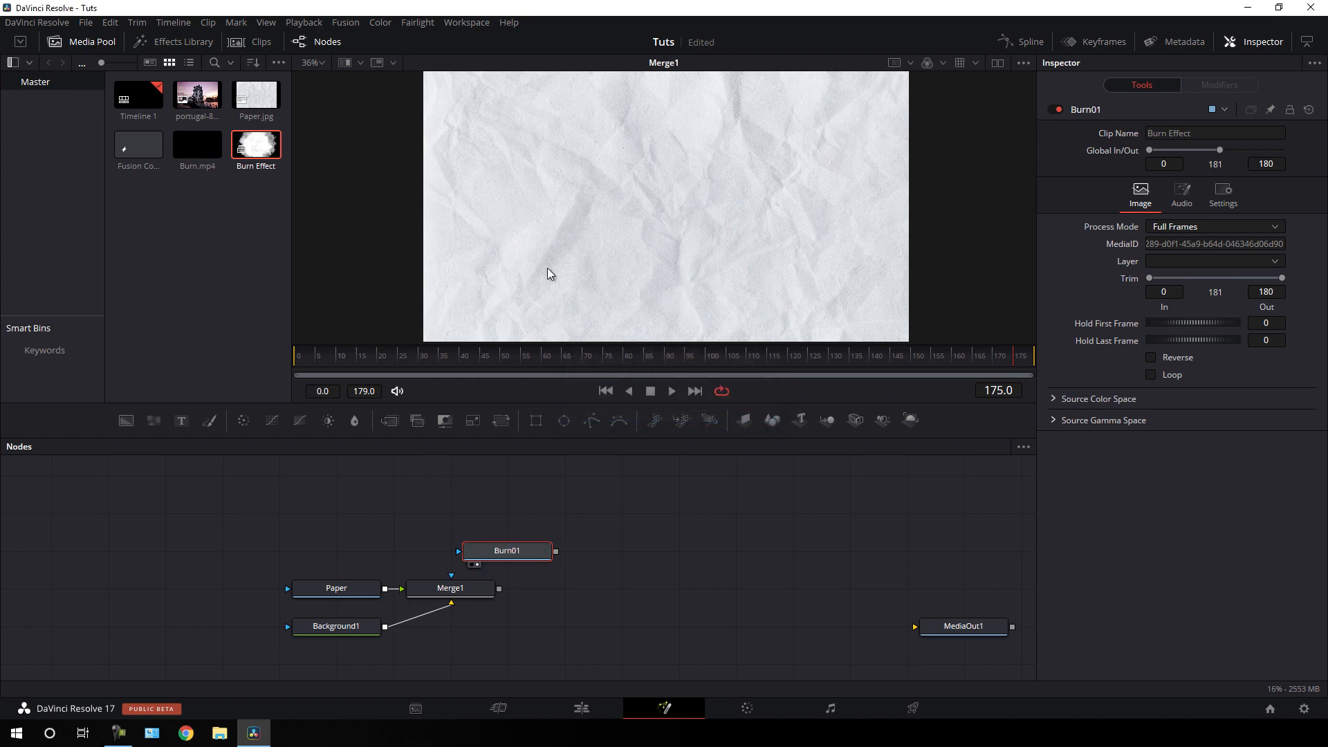
- Preview Burn01 at frame 53, add an Invert Color node after it, and display the inverted result
{"action": "key", "text": "1"}
{"action": "mouse_move", "coordinate": [448, 359]}
{"action": "left_mouse_down"}
{"action": "mouse_move", "coordinate": [430, 359]}
{"action": "mouse_move", "coordinate": [516, 360]}
{"action": "left_mouse_up"}
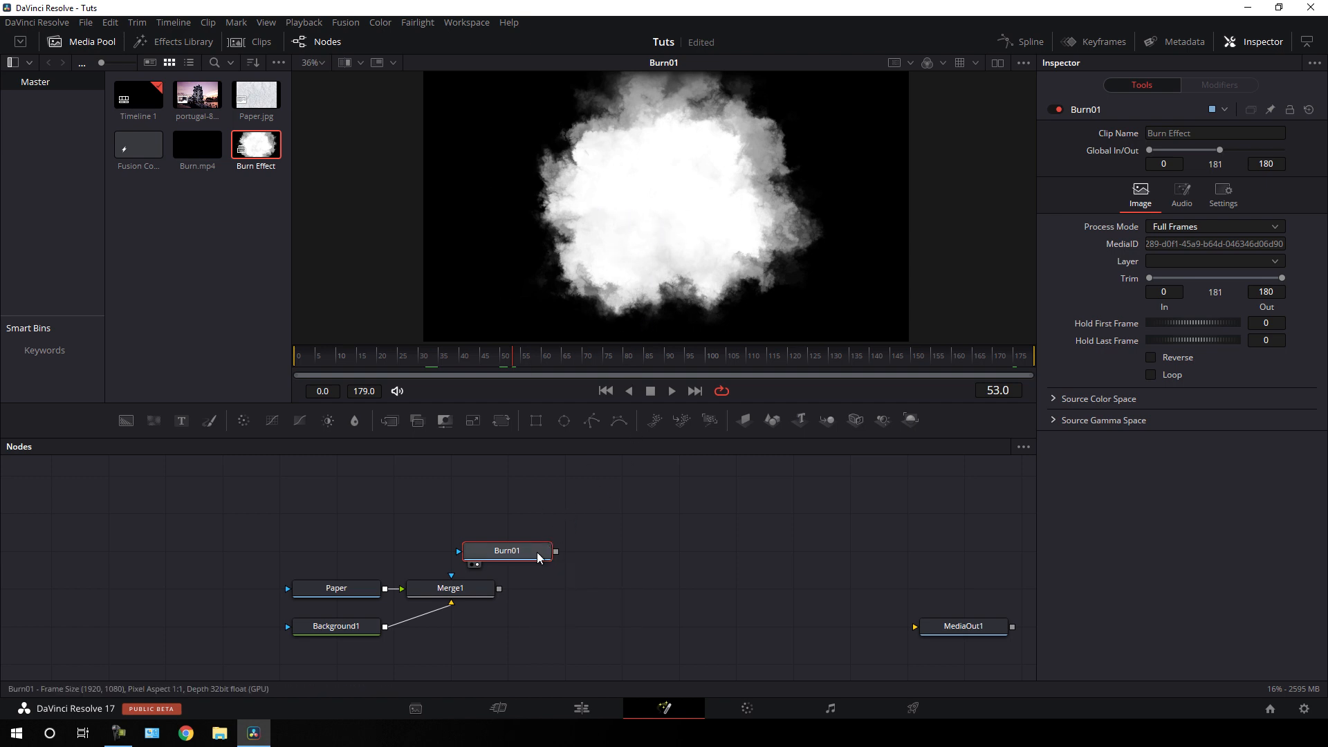
{"action": "key", "text": "shift+space"}
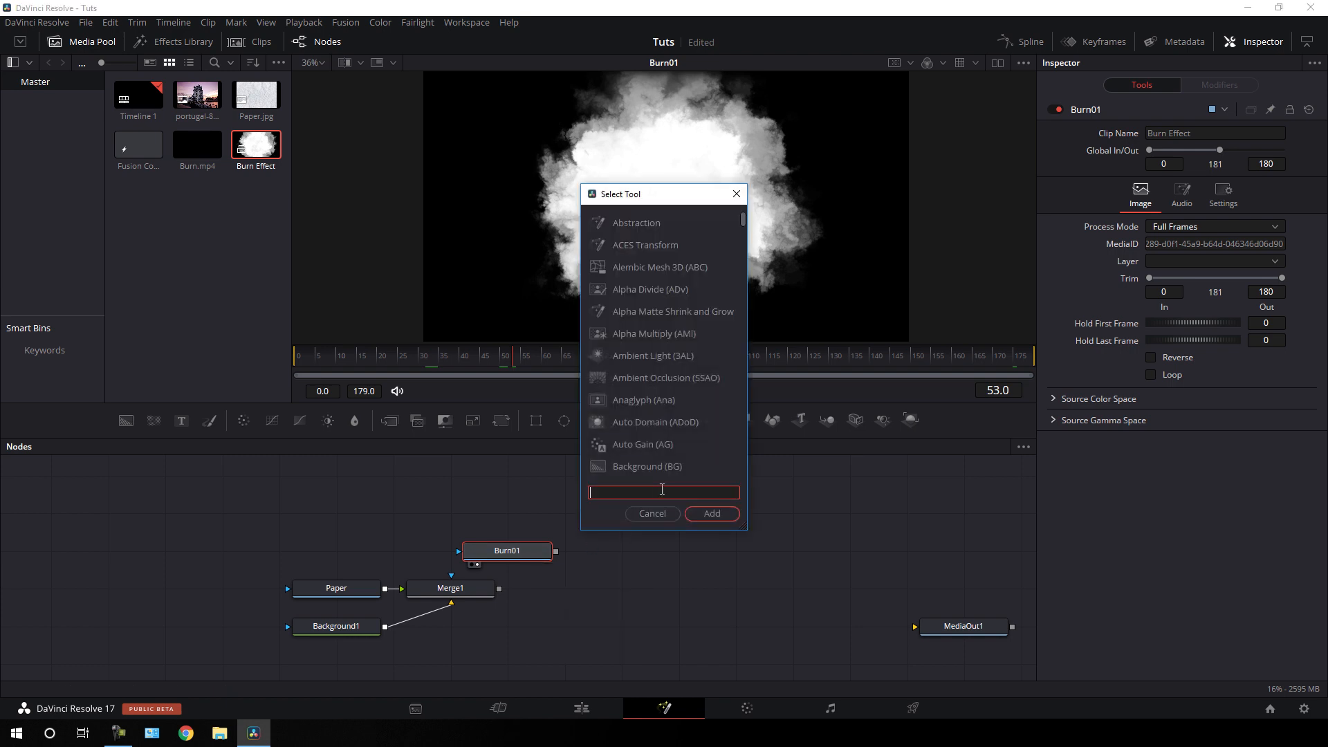
{"action": "type", "text": "inv"}
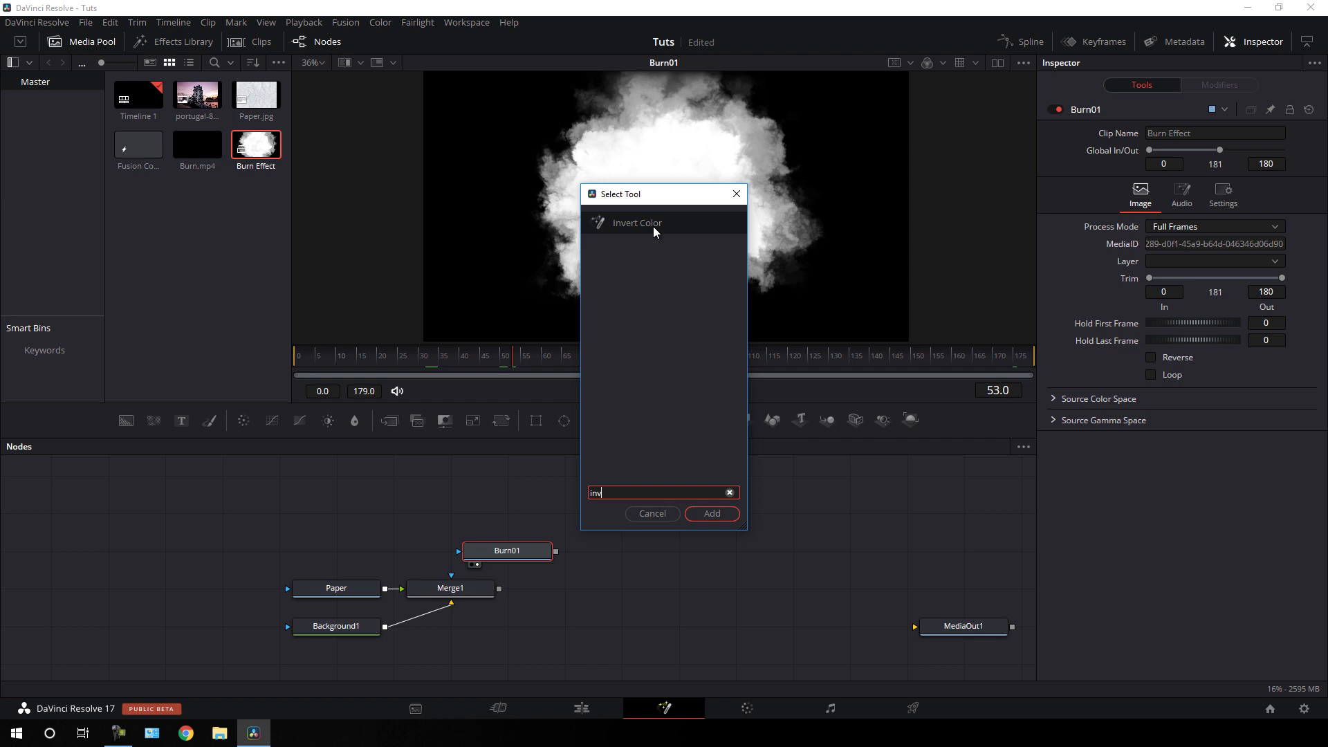
{"action": "left_click", "coordinate": [711, 512]}
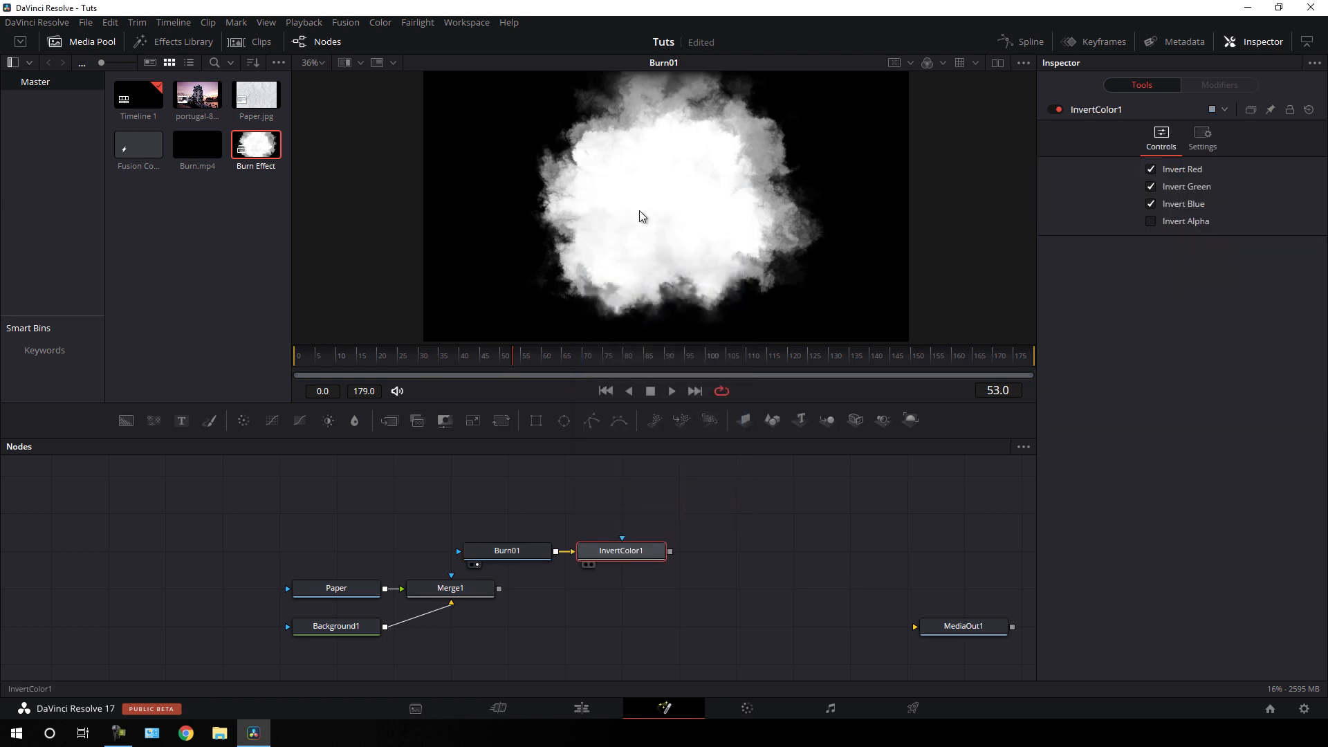
{"action": "key", "text": "1"}
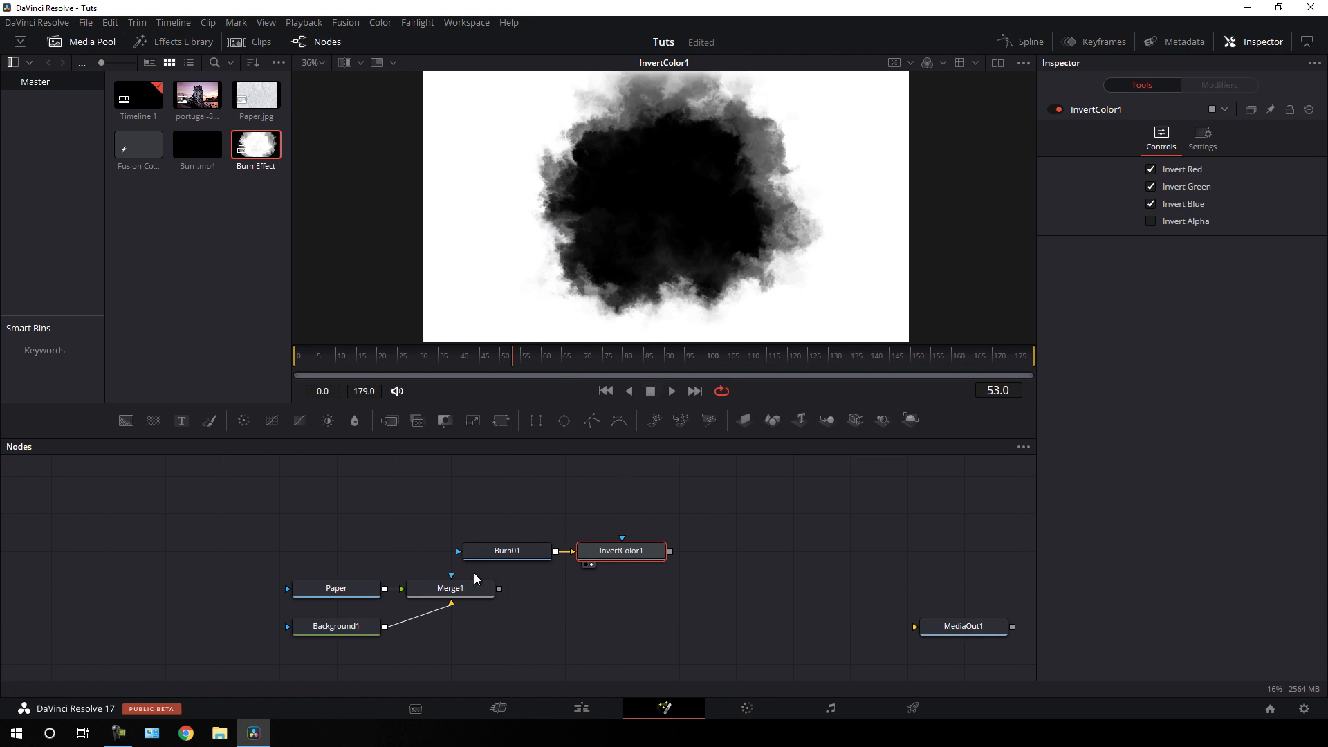
- Move the Burn01 and Invert Color nodes together so that the Invert Color node sits directly above Paper
{"action": "left_click_drag", "start_coordinate": [504, 504], "coordinate": [373, 550]}
{"action": "left_click", "coordinate": [459, 534]}
{"action": "left_click_drag", "start_coordinate": [492, 522], "coordinate": [556, 512]}
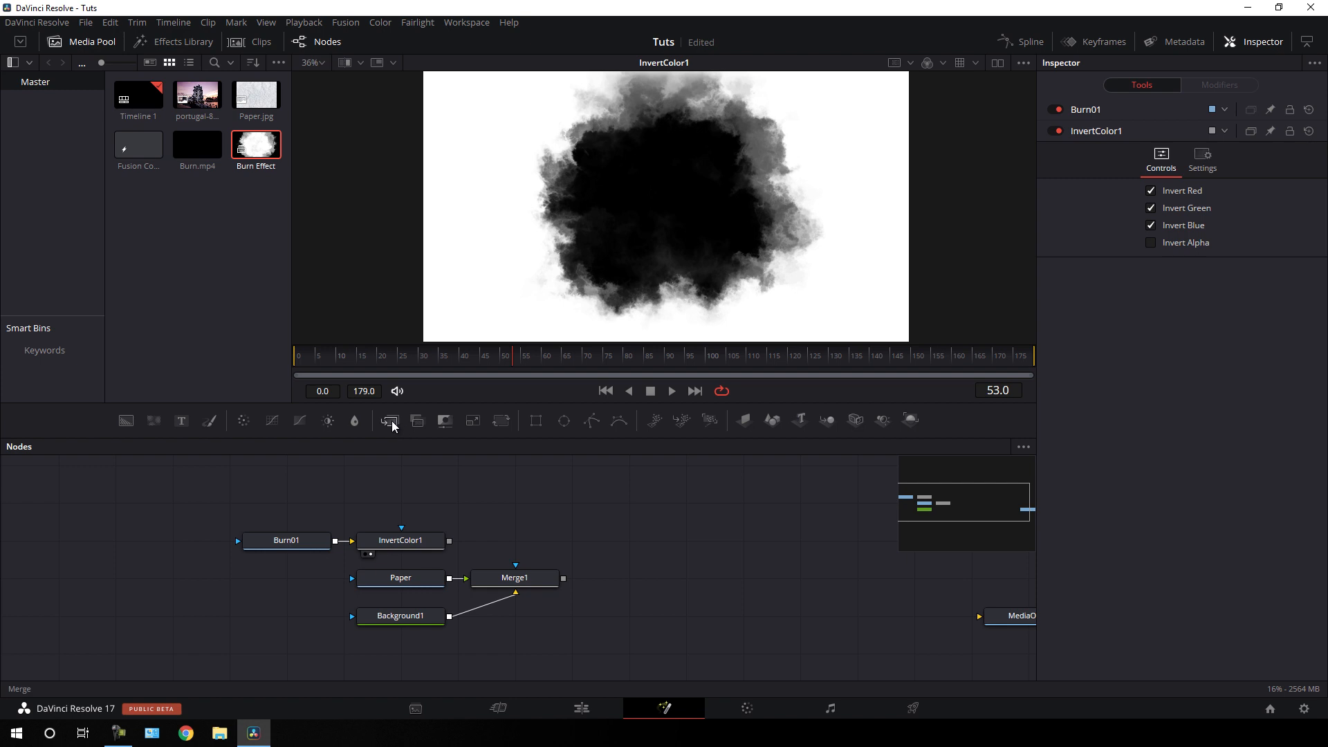
- Add a second Merge above Merge1 with Merge1 as background and the Invert Color node as foreground, and display it
{"action": "left_click_drag", "start_coordinate": [392, 426], "coordinate": [494, 497]}
{"action": "left_click_drag", "start_coordinate": [508, 542], "coordinate": [539, 574]}
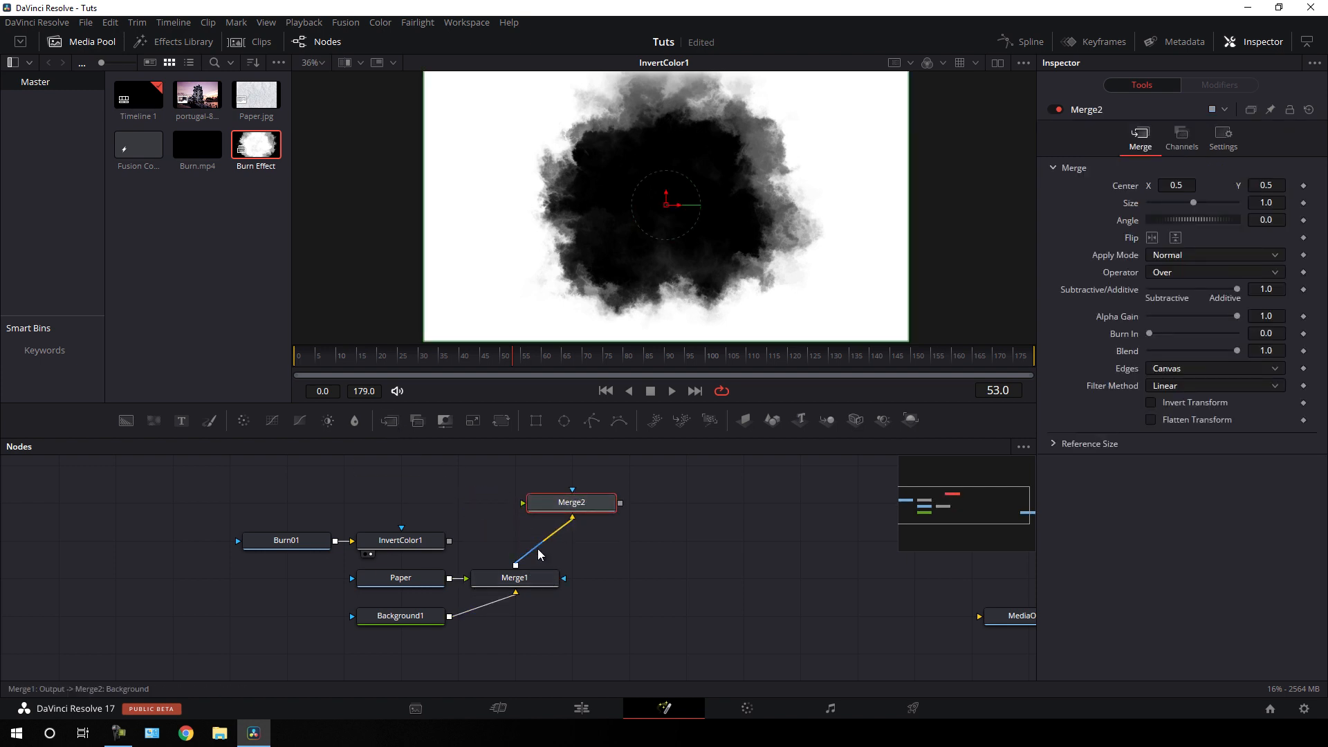
{"action": "left_click_drag", "start_coordinate": [523, 503], "coordinate": [417, 544]}
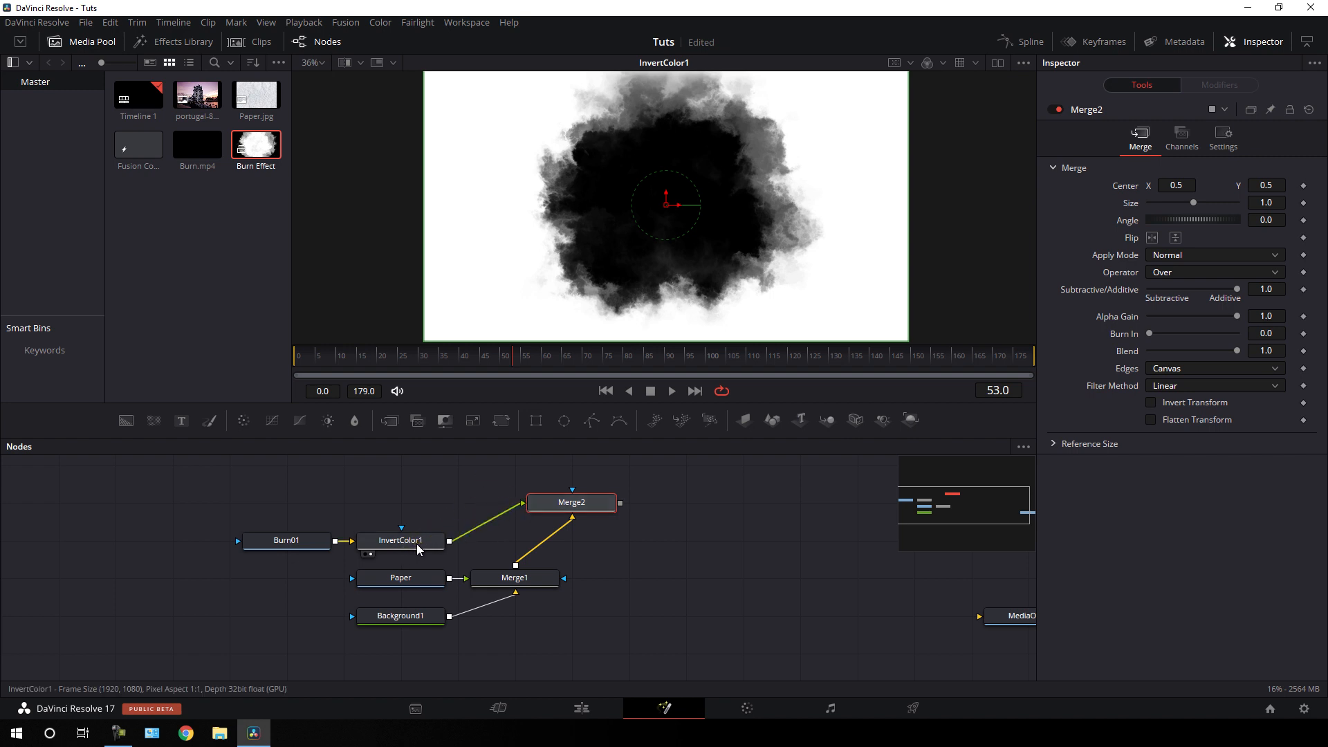
{"action": "left_click_drag", "start_coordinate": [572, 508], "coordinate": [570, 229]}
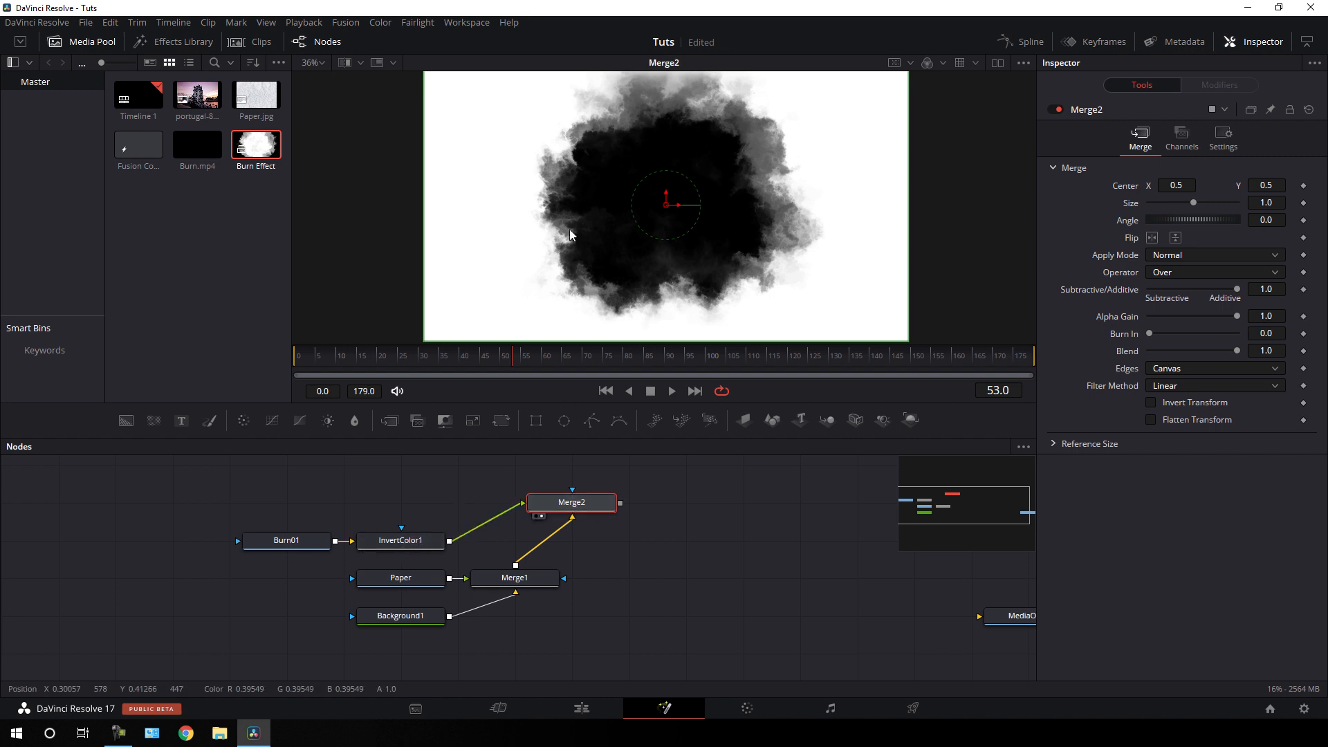
{"action": "left_click_drag", "start_coordinate": [578, 505], "coordinate": [521, 543]}
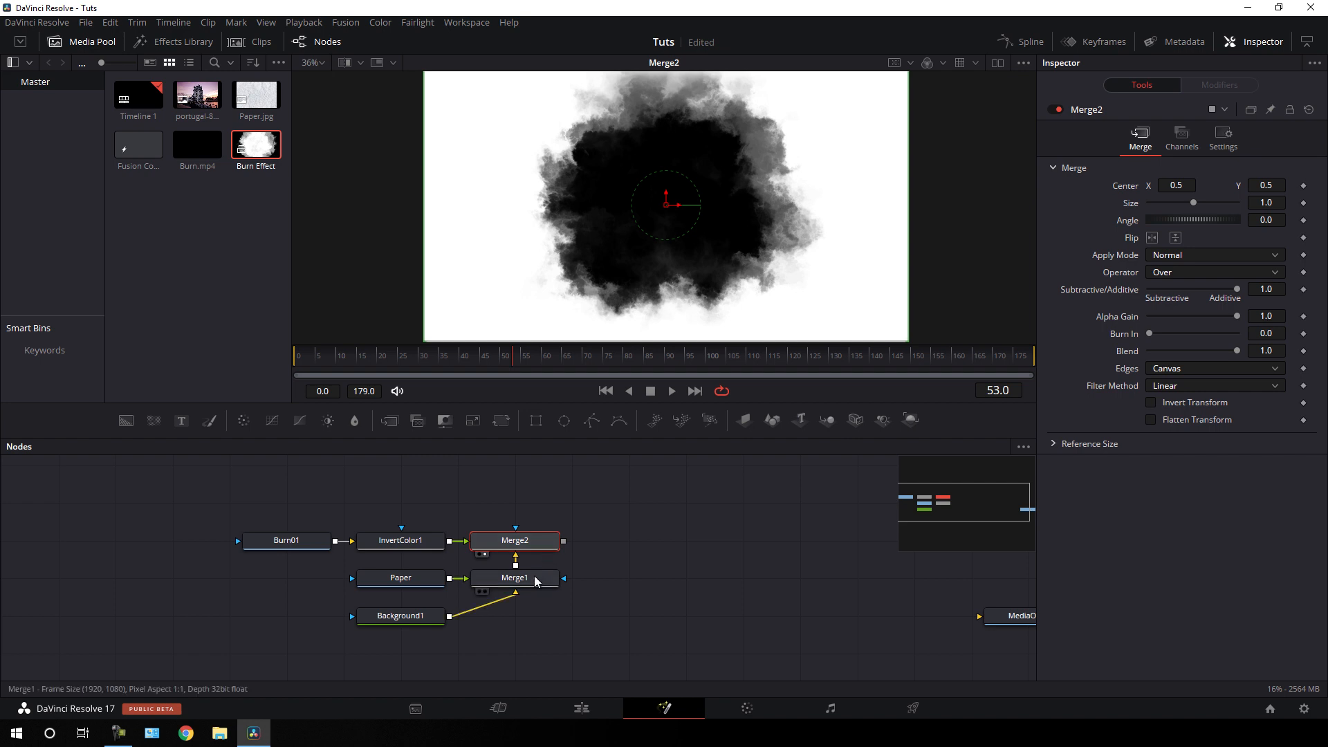
- Compare Merge1 with the second Merge, set the second Merge's apply mode to Multiply, and preview it at frame 45
{"action": "left_click_drag", "start_coordinate": [534, 575], "coordinate": [550, 192]}
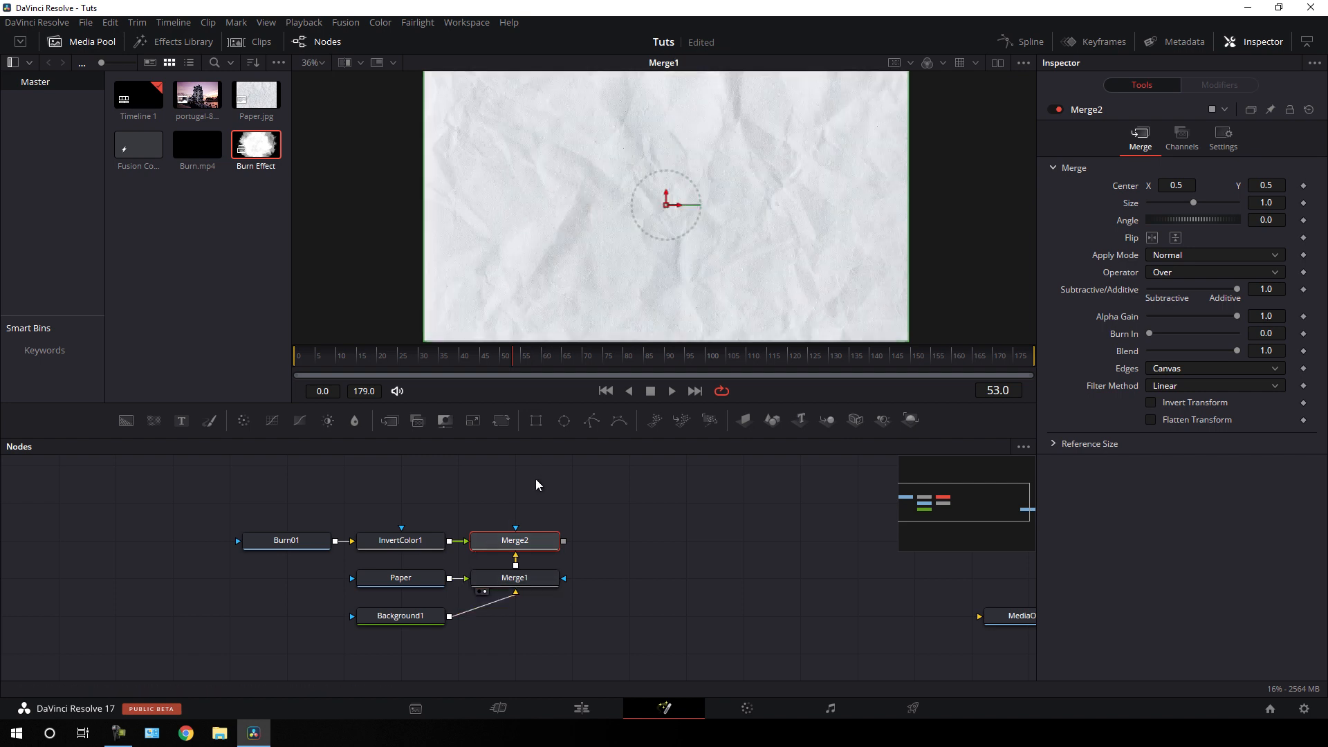
{"action": "left_click_drag", "start_coordinate": [551, 278], "coordinate": [551, 269]}
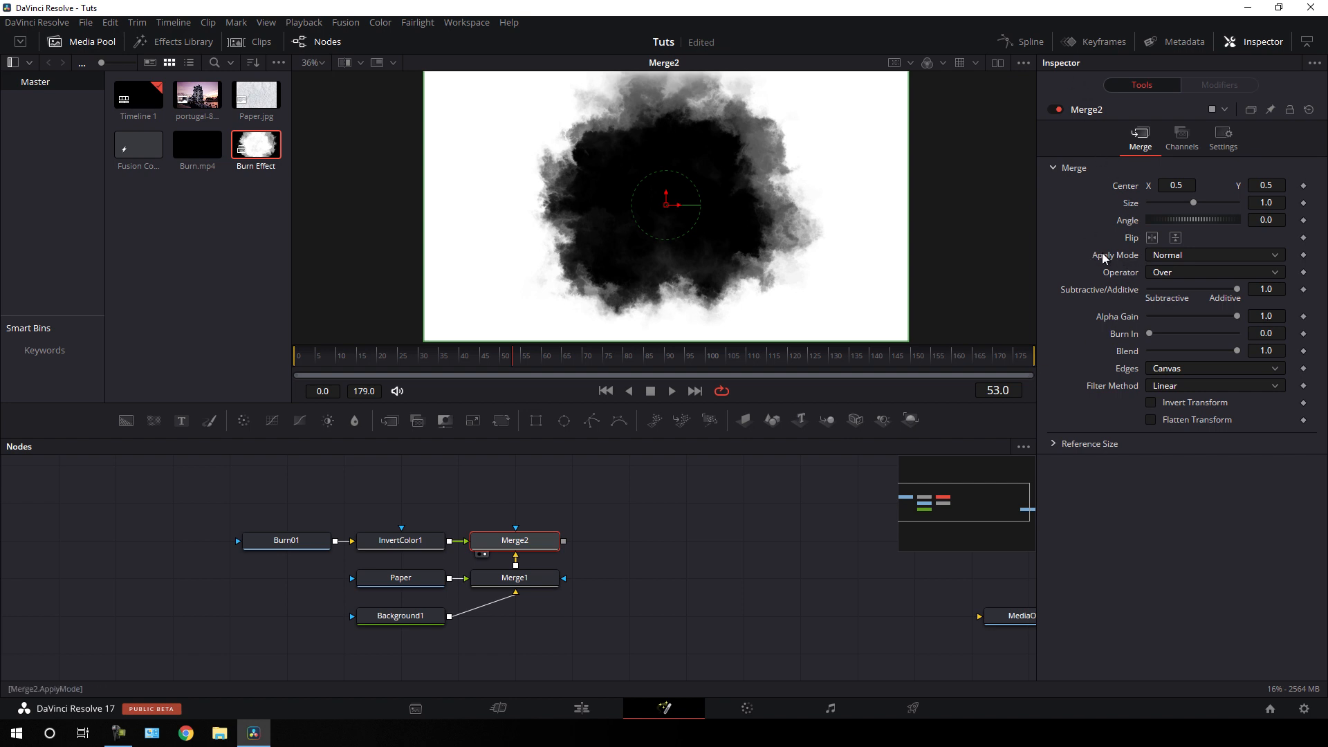
{"action": "left_click", "coordinate": [1168, 254]}
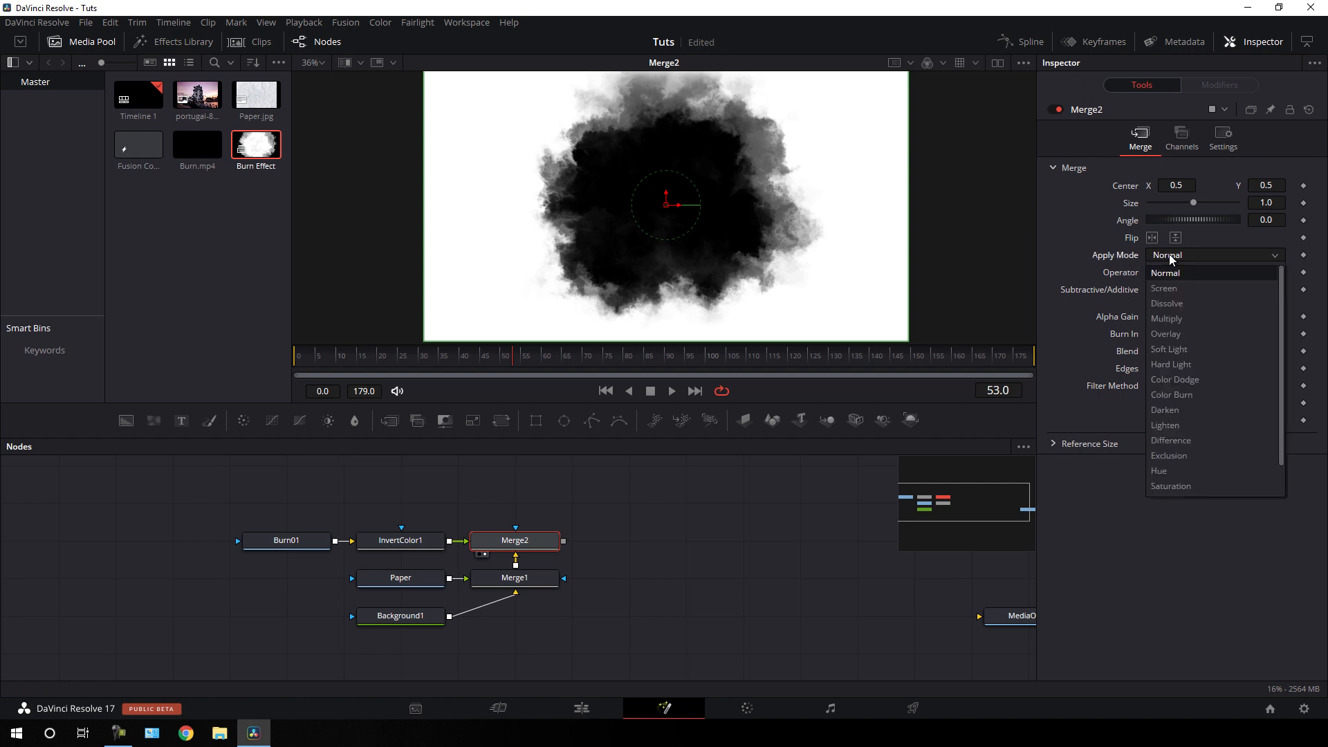
{"action": "left_click", "coordinate": [1166, 319]}
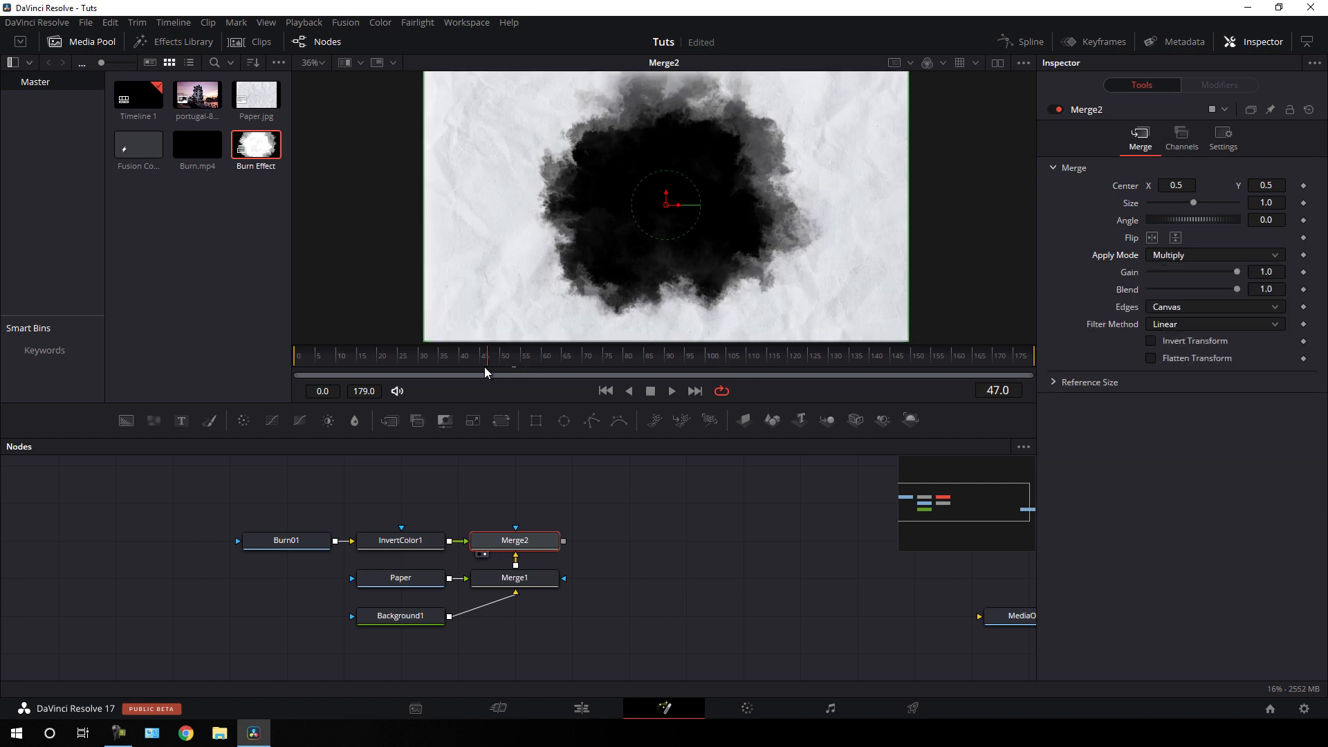
{"action": "mouse_move", "coordinate": [484, 367]}
{"action": "left_mouse_down"}
{"action": "mouse_move", "coordinate": [468, 367]}
{"action": "mouse_move", "coordinate": [480, 361]}
{"action": "left_mouse_up"}
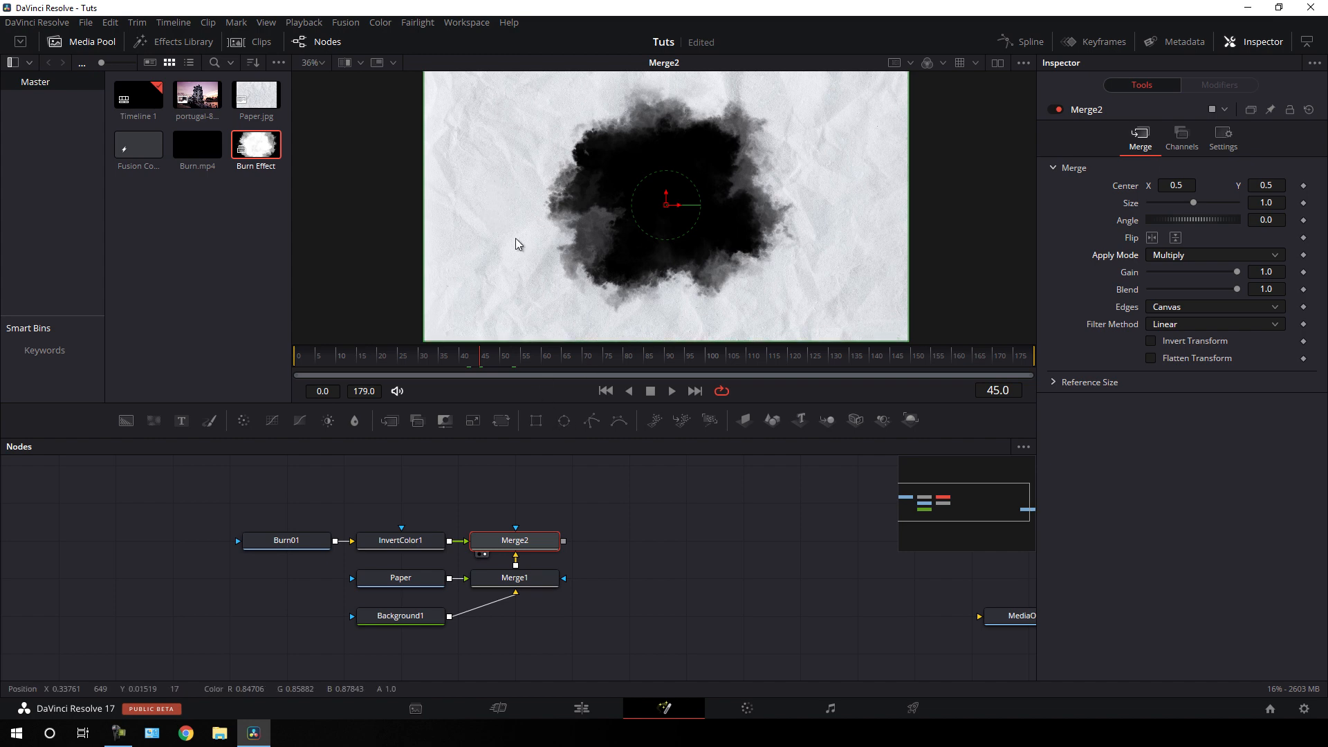
- Add the portugal photo as a node above the others, display it in the viewer, and rename it Image
{"action": "left_click_drag", "start_coordinate": [578, 512], "coordinate": [575, 546]}
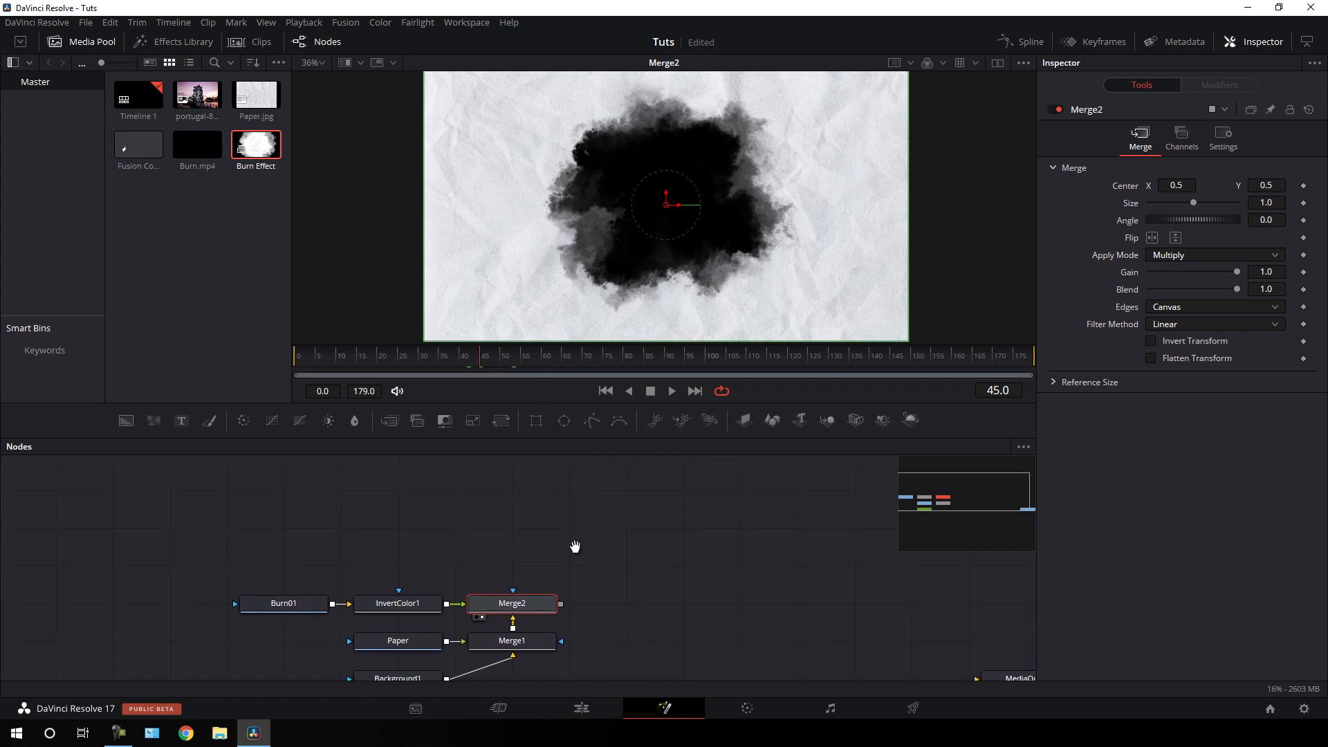
{"action": "left_click", "coordinate": [588, 523]}
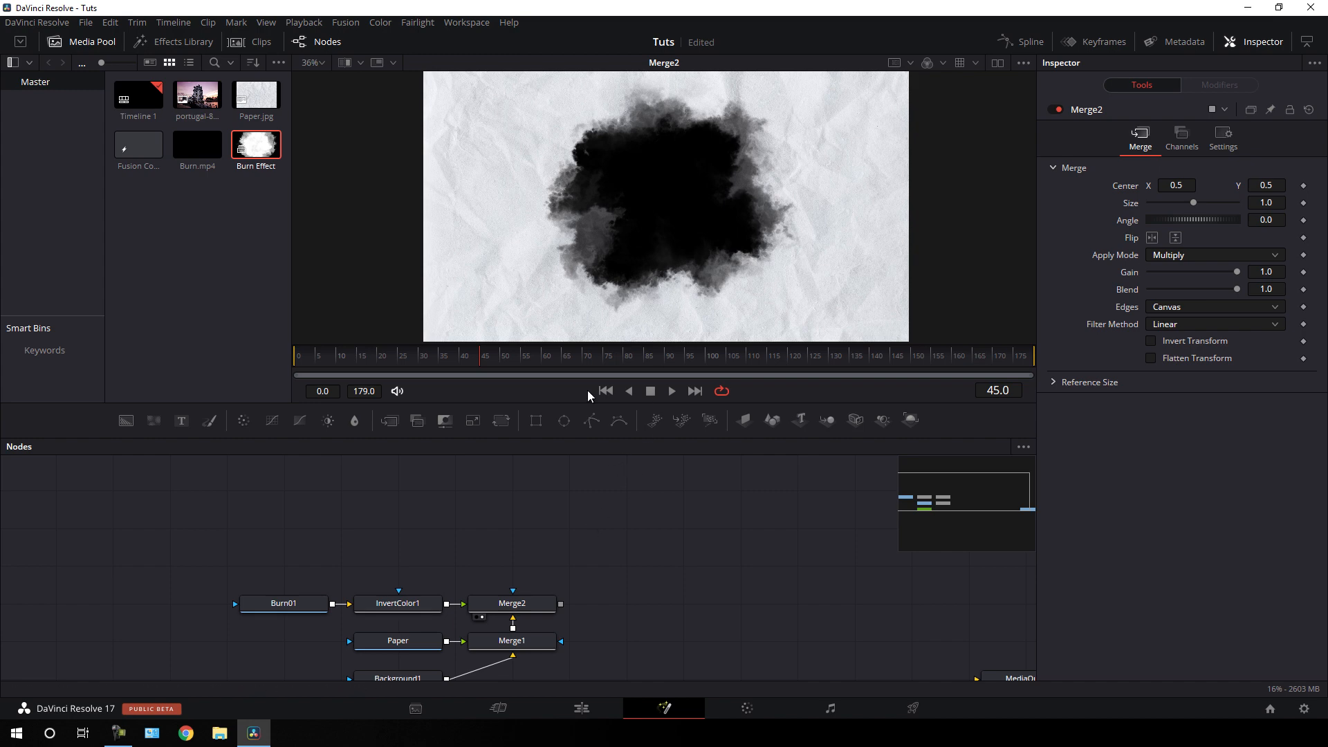
{"action": "left_click_drag", "start_coordinate": [197, 95], "coordinate": [619, 272]}
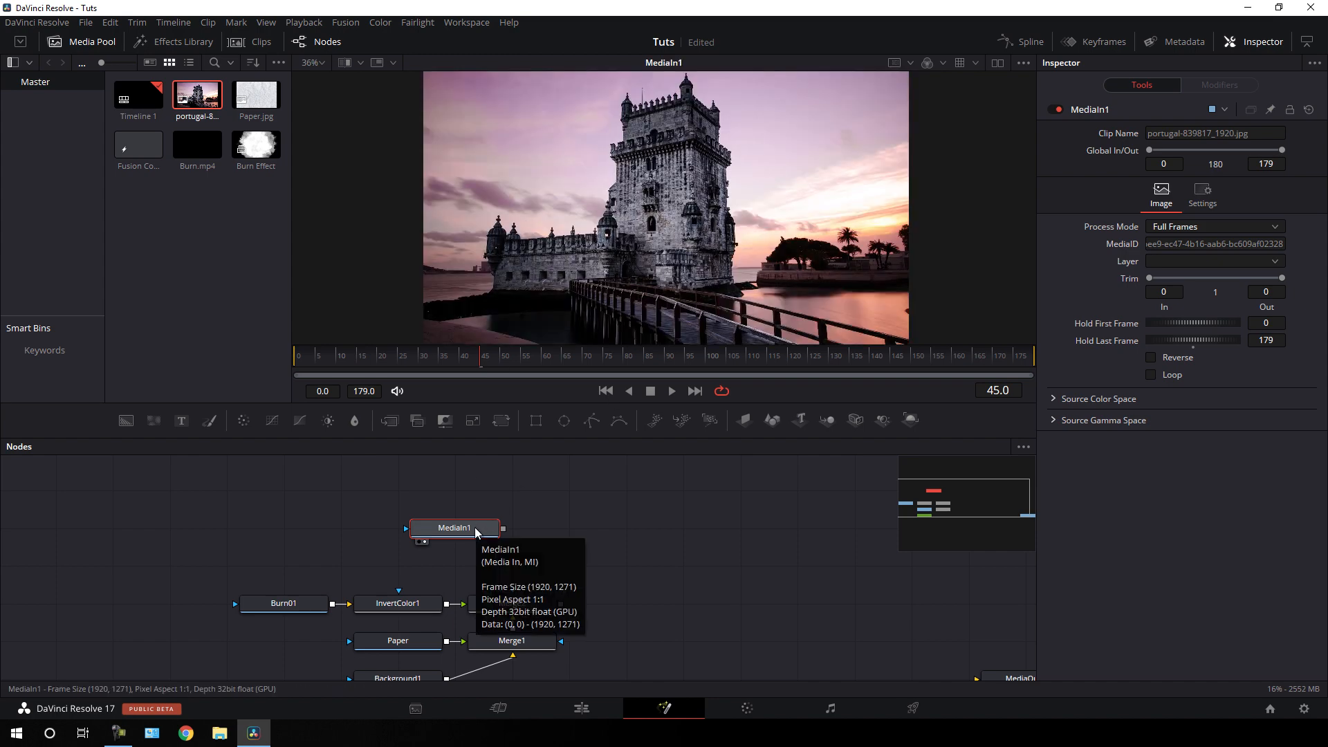
{"action": "key", "text": "F2"}
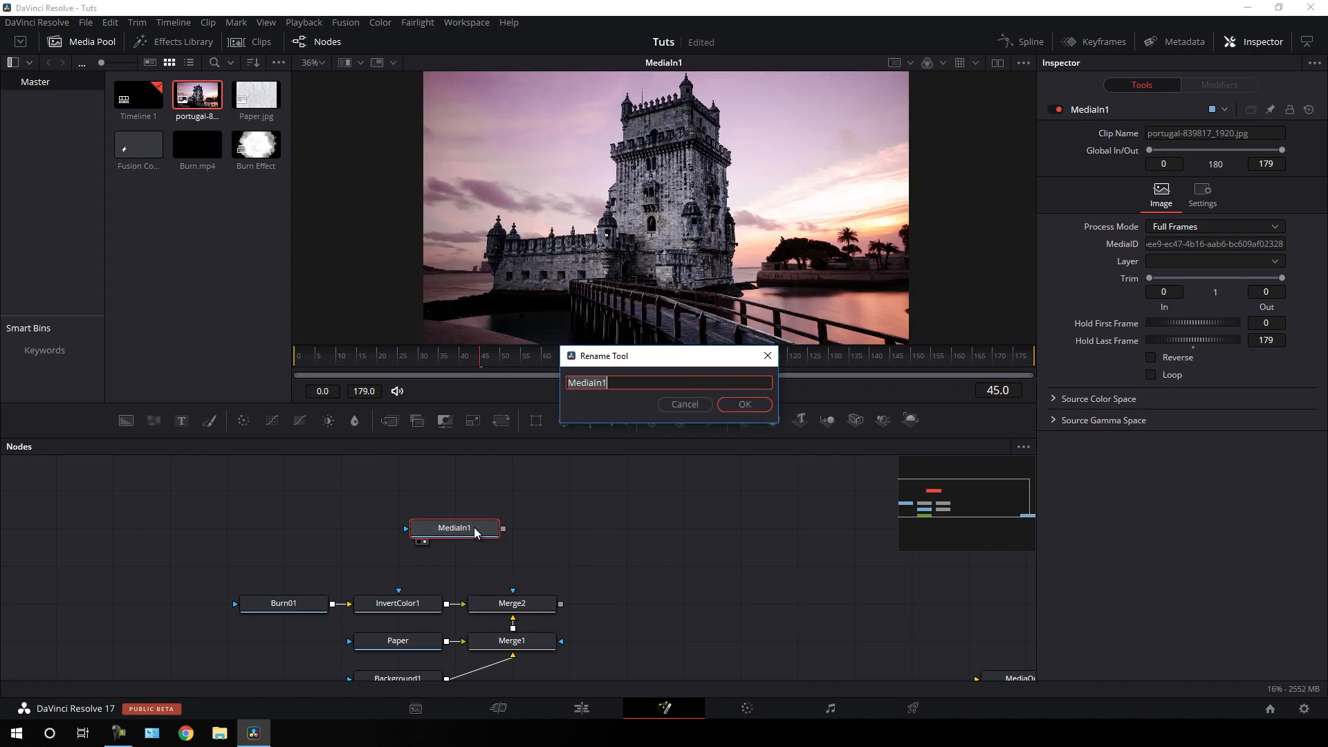
{"action": "type", "text": "Image"}
{"action": "left_click", "coordinate": [747, 405]}
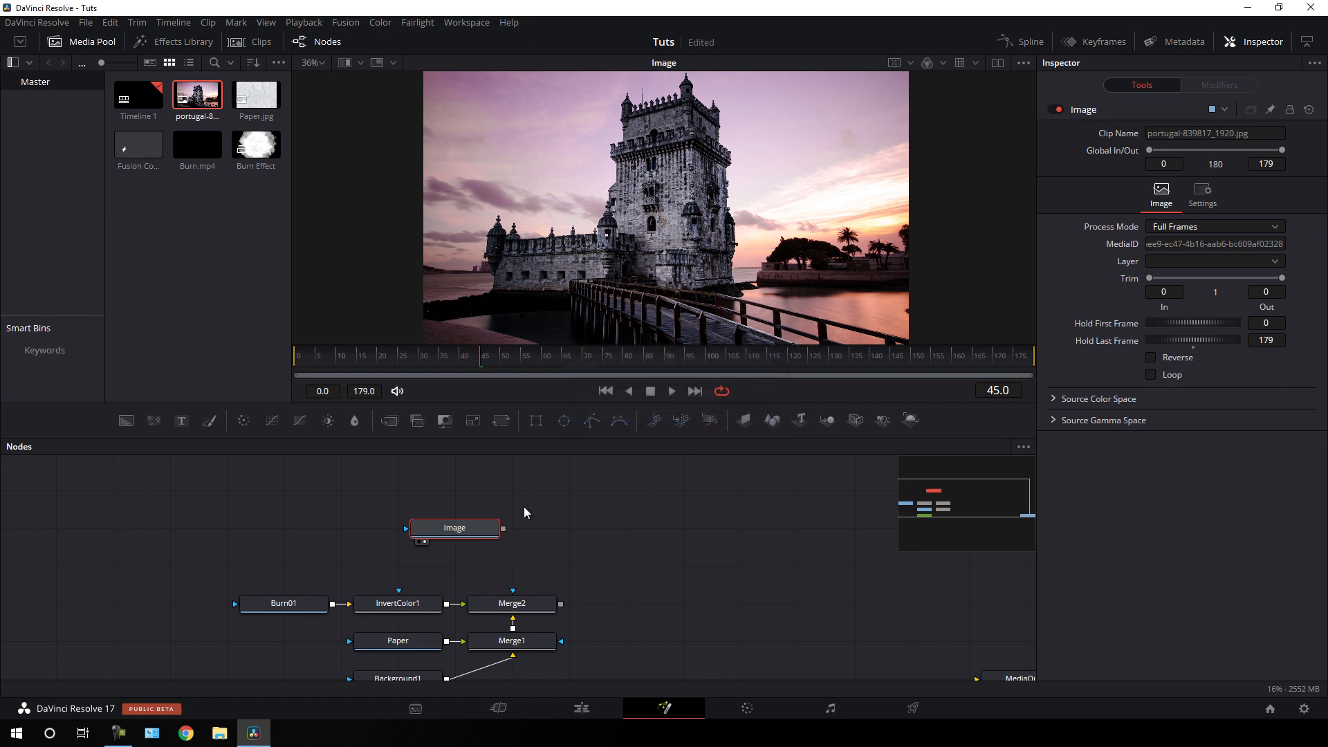
- Add a Color Corrector after the Image node, display it in the viewer, and set its Saturation to 0
{"action": "left_click", "coordinate": [244, 421]}
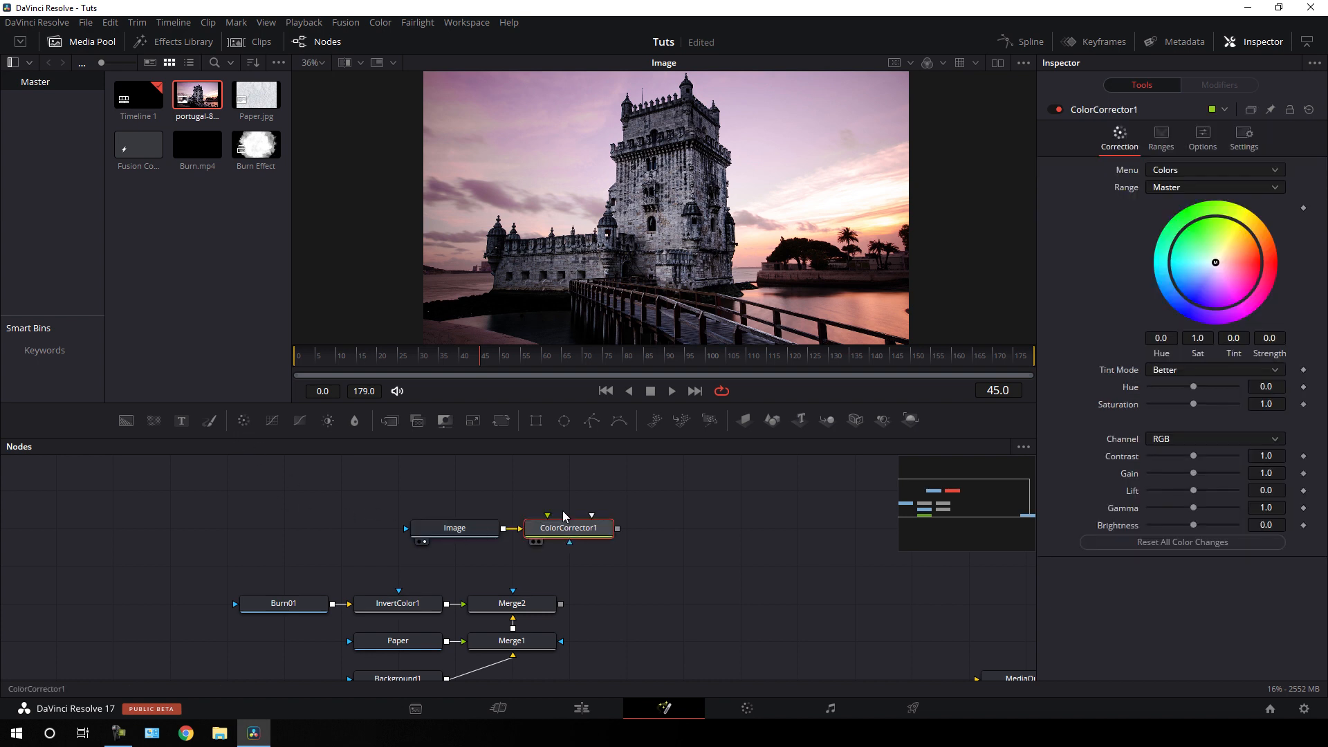
{"action": "key", "text": "1"}
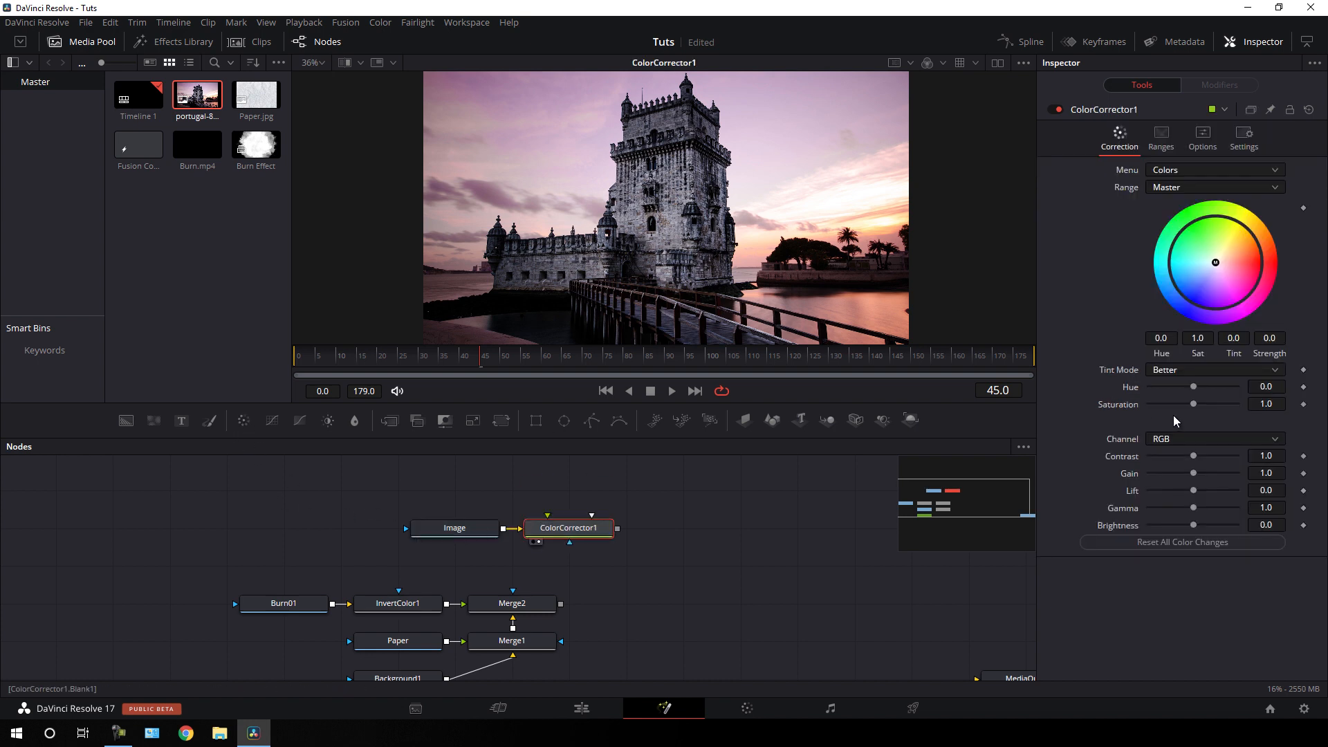
{"action": "left_click_drag", "start_coordinate": [1195, 404], "coordinate": [1139, 408]}
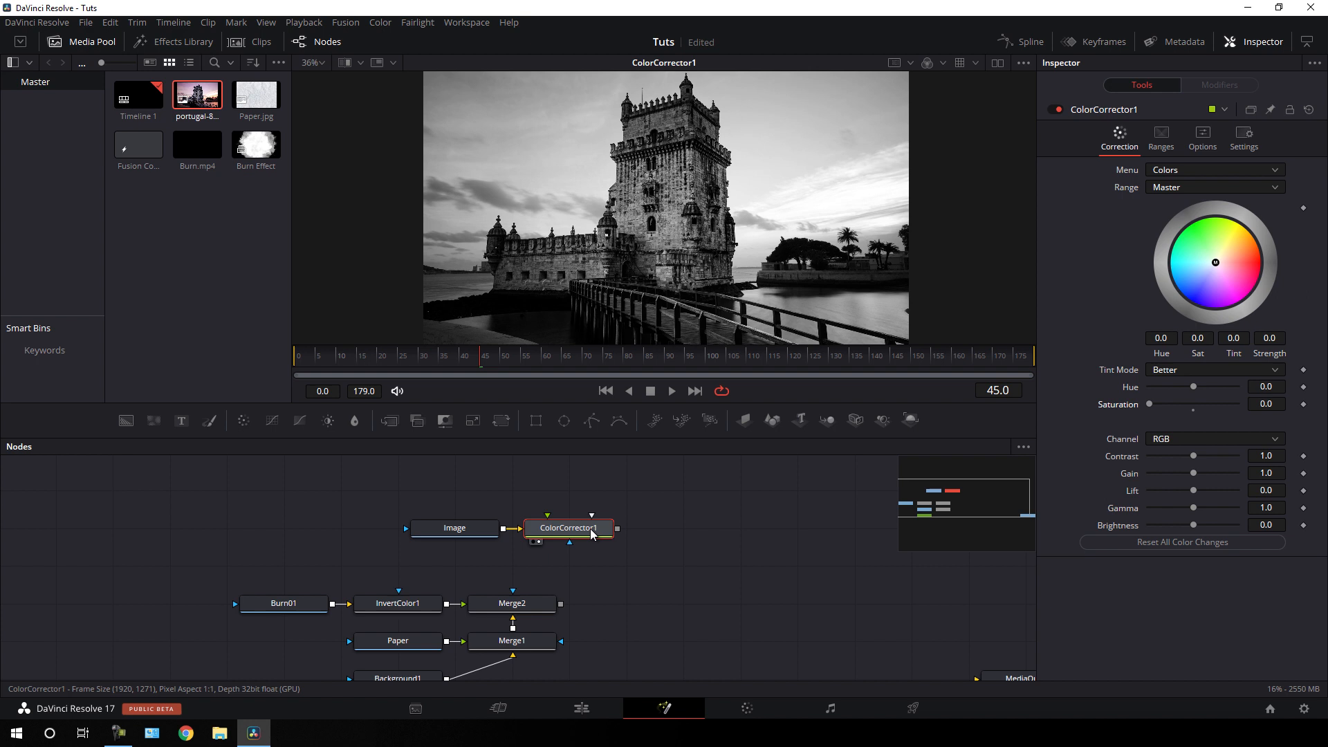
- Add a Film Grain node after the Color Corrector and display it in the viewer
{"action": "key", "text": "shift+space"}
{"action": "type", "text": "inv"}
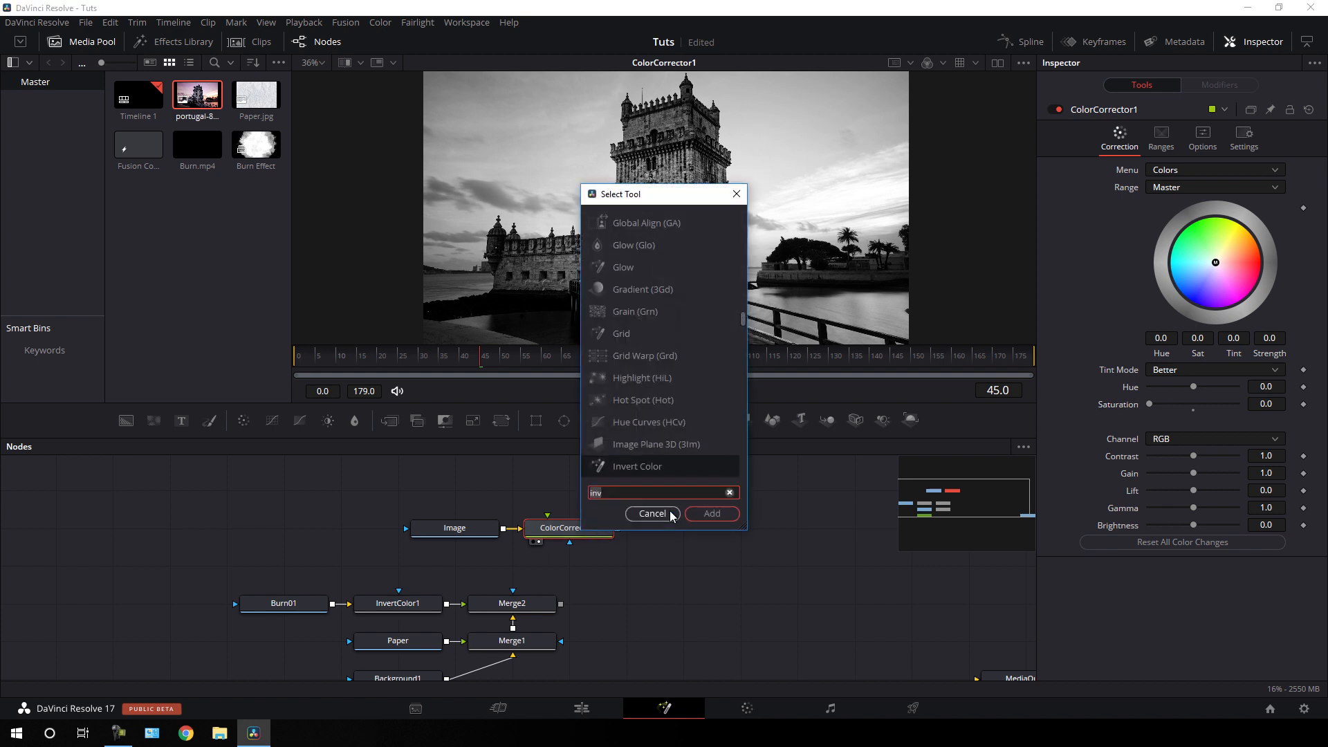
{"action": "left_click", "coordinate": [730, 493]}
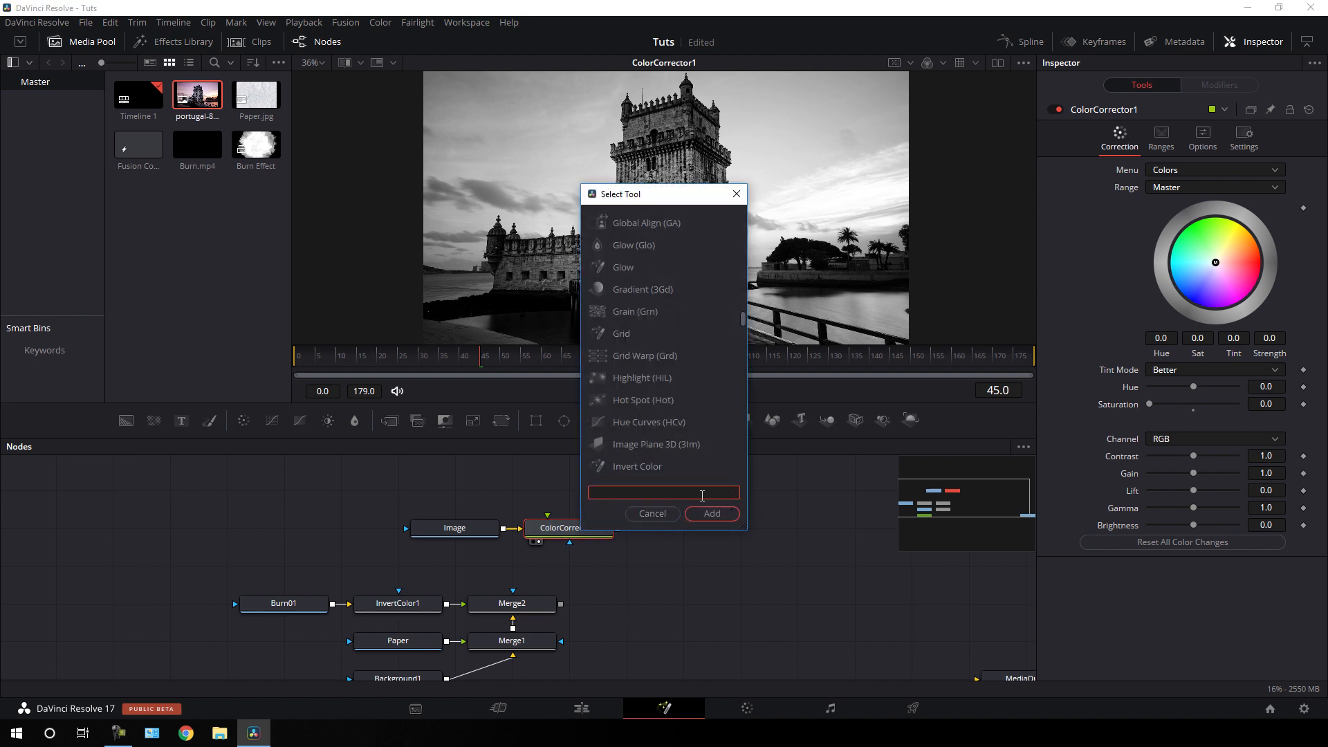
{"action": "type", "text": "film"}
{"action": "left_click", "coordinate": [662, 246]}
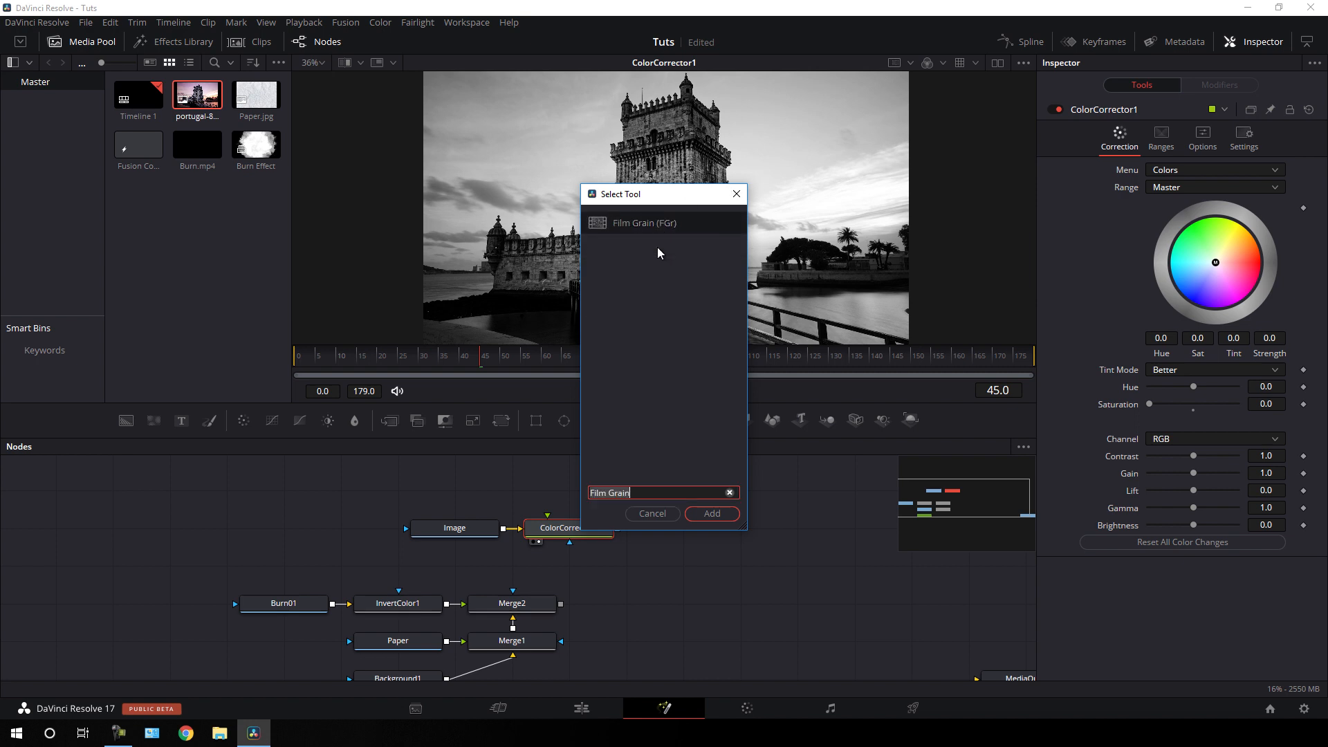
{"action": "left_click", "coordinate": [711, 514]}
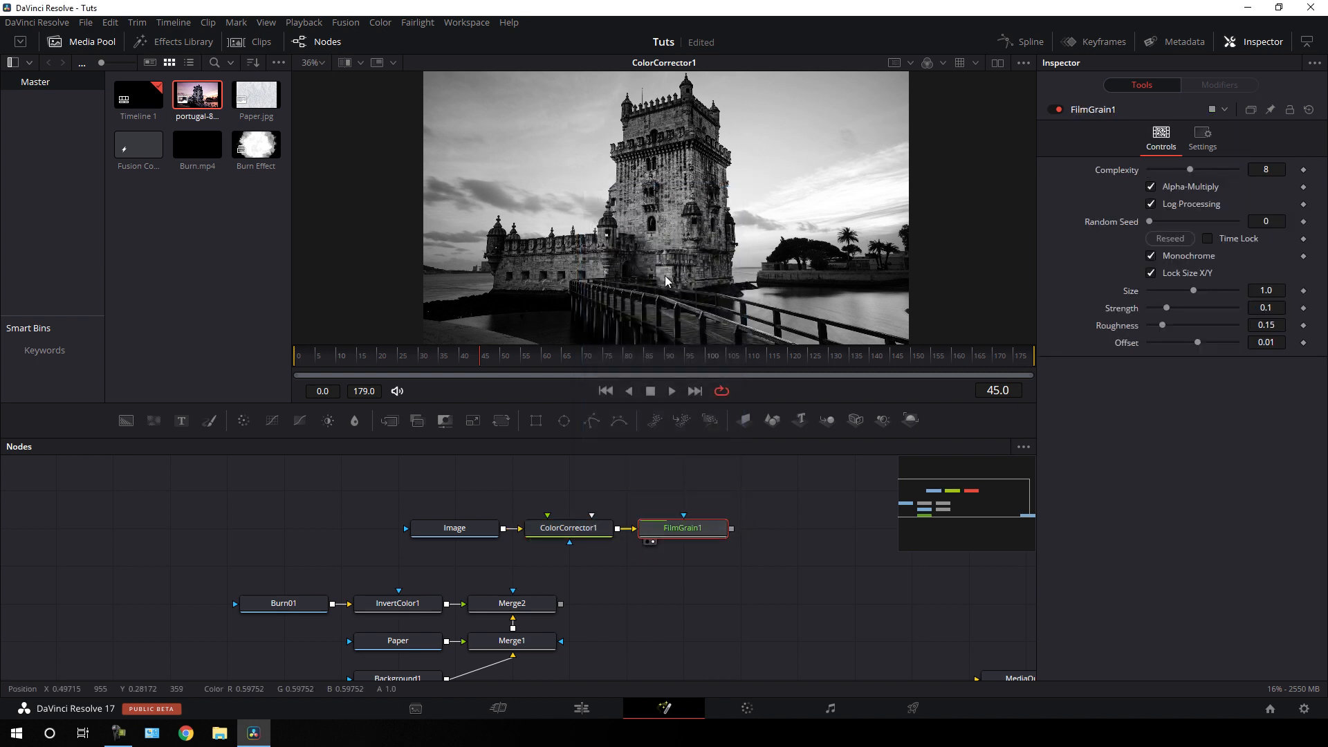
{"action": "key", "text": "1"}
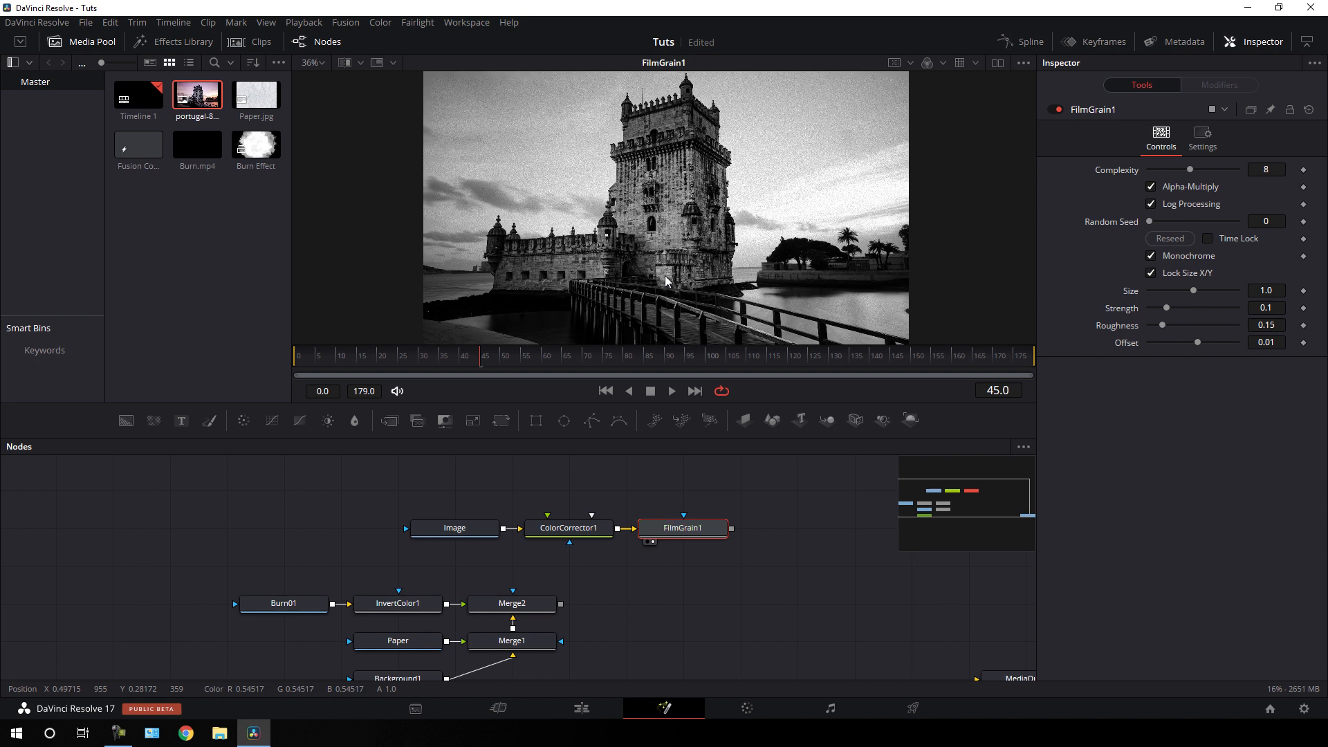
- Enable Time Lock on the Film Grain node and check the grain at frames 75 and 100
{"action": "left_click", "coordinate": [604, 357]}
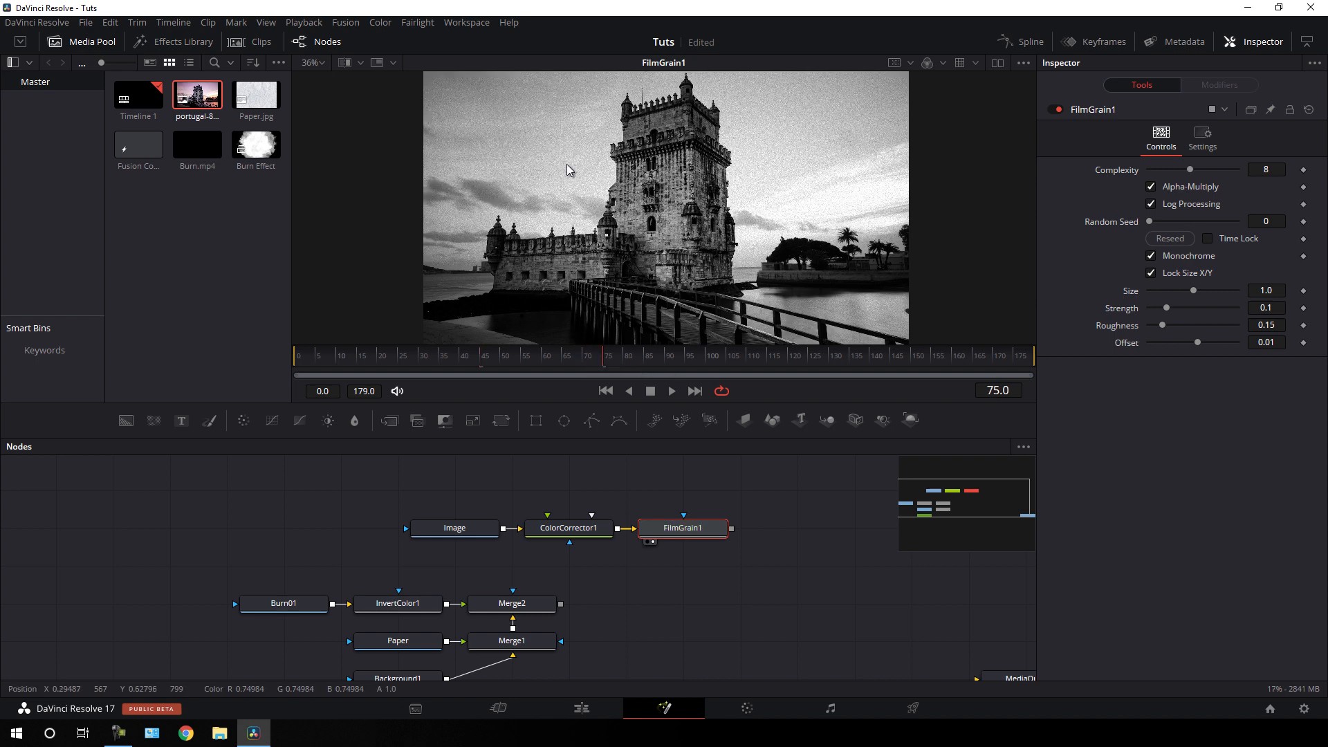
{"action": "left_click", "coordinate": [1230, 238]}
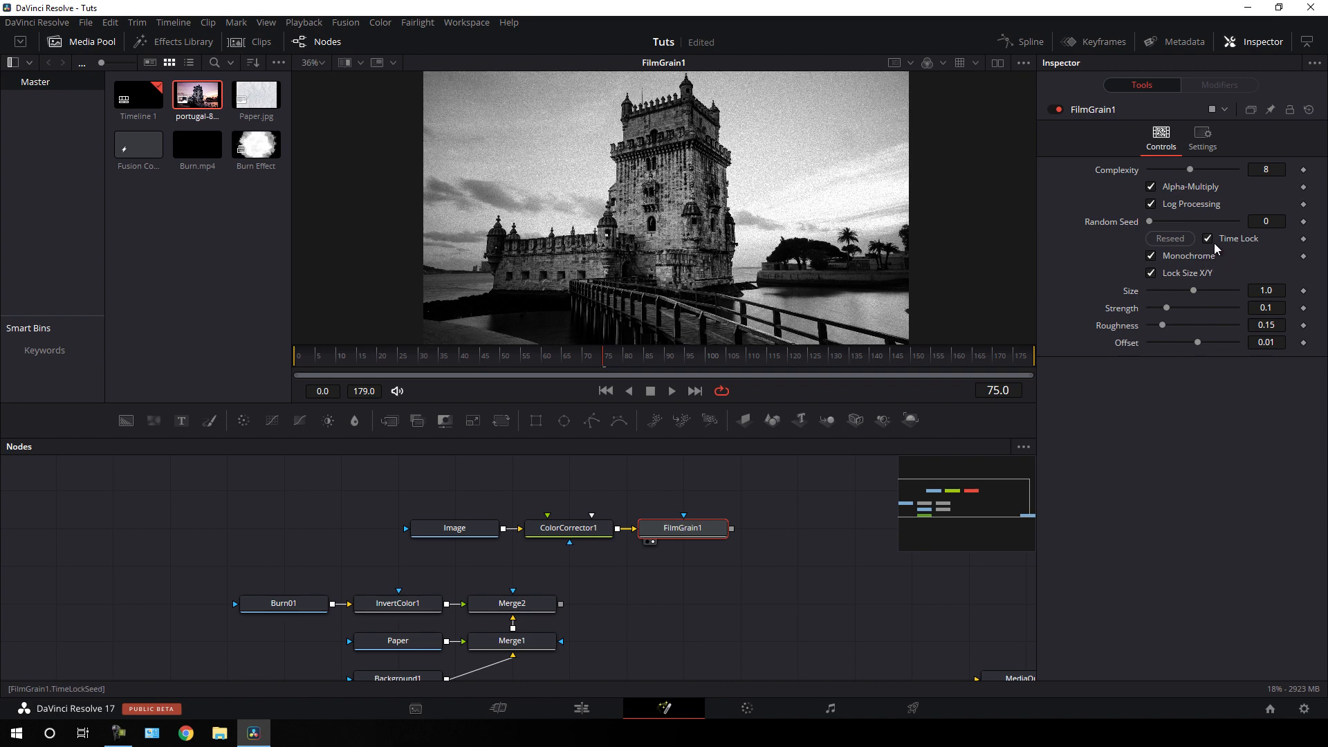
{"action": "left_click_drag", "start_coordinate": [611, 367], "coordinate": [707, 362]}
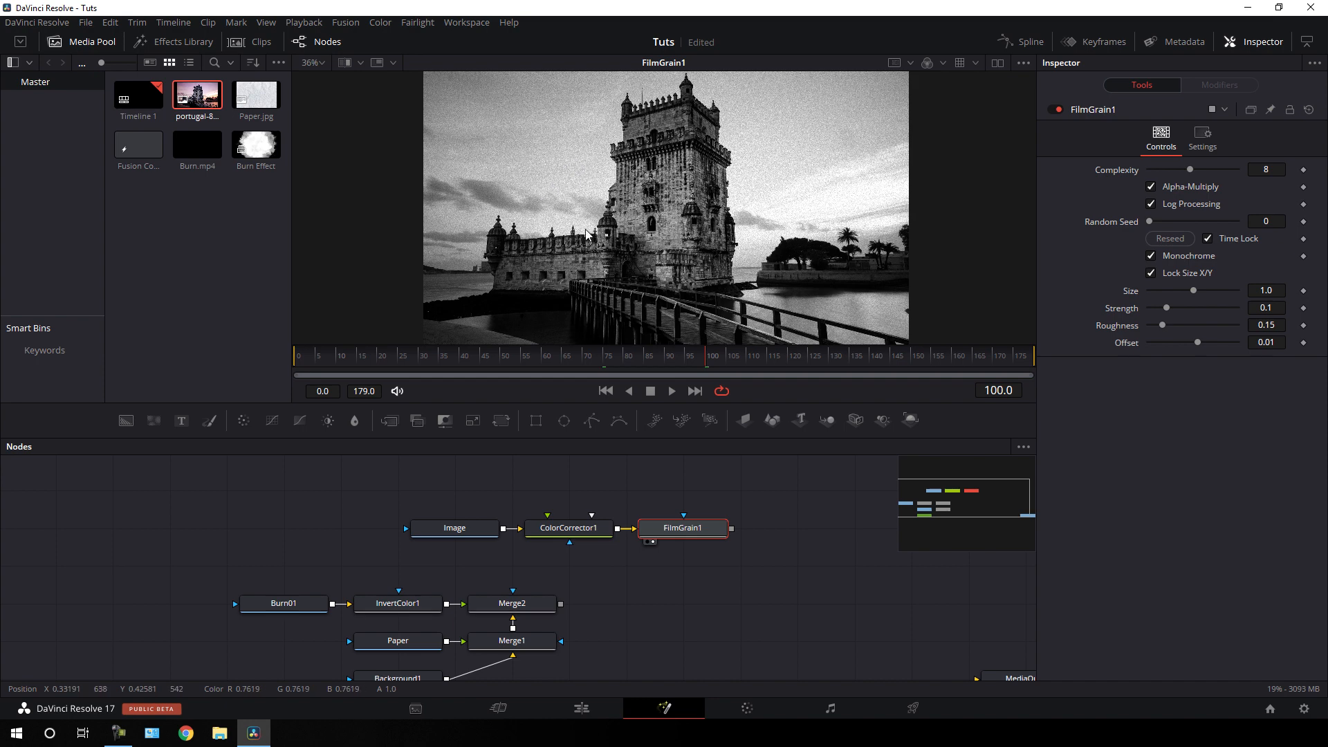
- Move the Image, Color Corrector and Film Grain nodes together so that Film Grain lines up above the Invert Color node
{"action": "left_click_drag", "start_coordinate": [462, 501], "coordinate": [694, 535]}
{"action": "left_click_drag", "start_coordinate": [695, 536], "coordinate": [747, 530]}
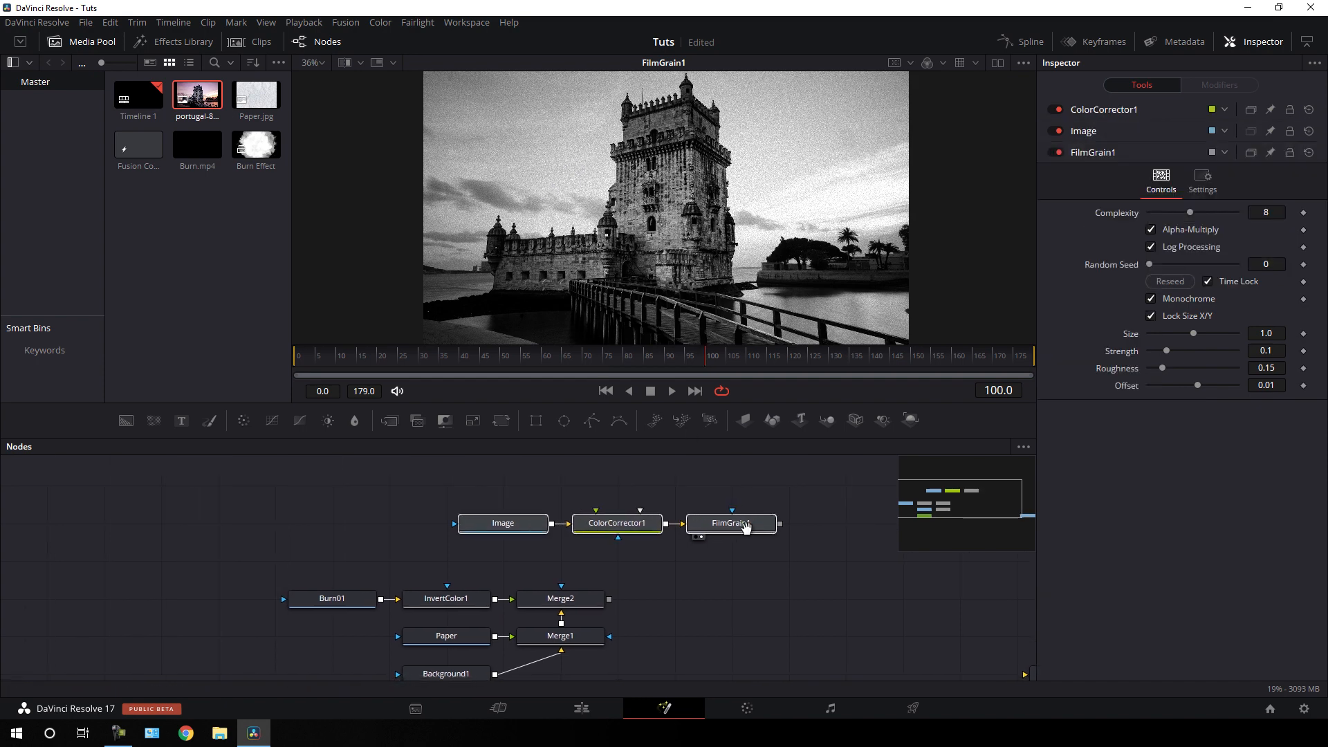
{"action": "left_click_drag", "start_coordinate": [501, 495], "coordinate": [755, 533]}
{"action": "left_click_drag", "start_coordinate": [760, 530], "coordinate": [477, 531]}
- Add a Transform node after the Film Grain node and display it in the viewer
{"action": "left_click", "coordinate": [479, 530]}
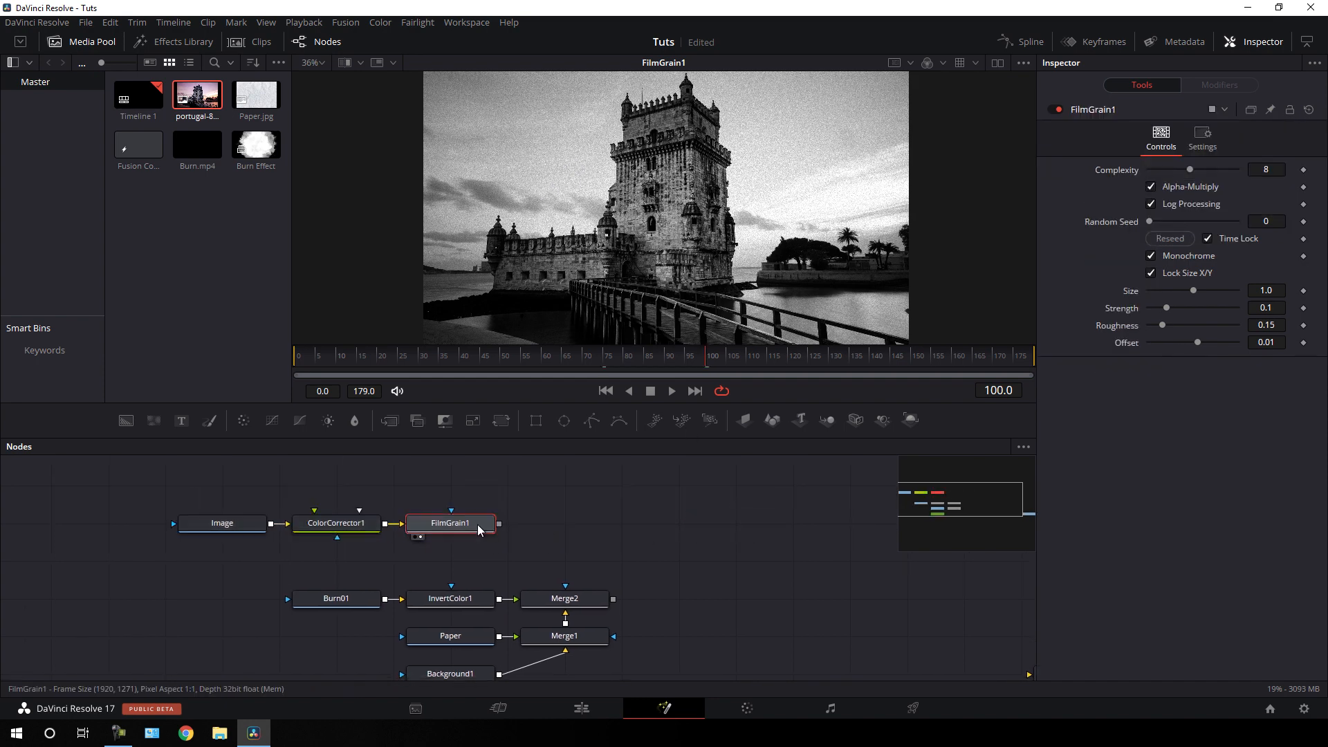
{"action": "left_click", "coordinate": [502, 420]}
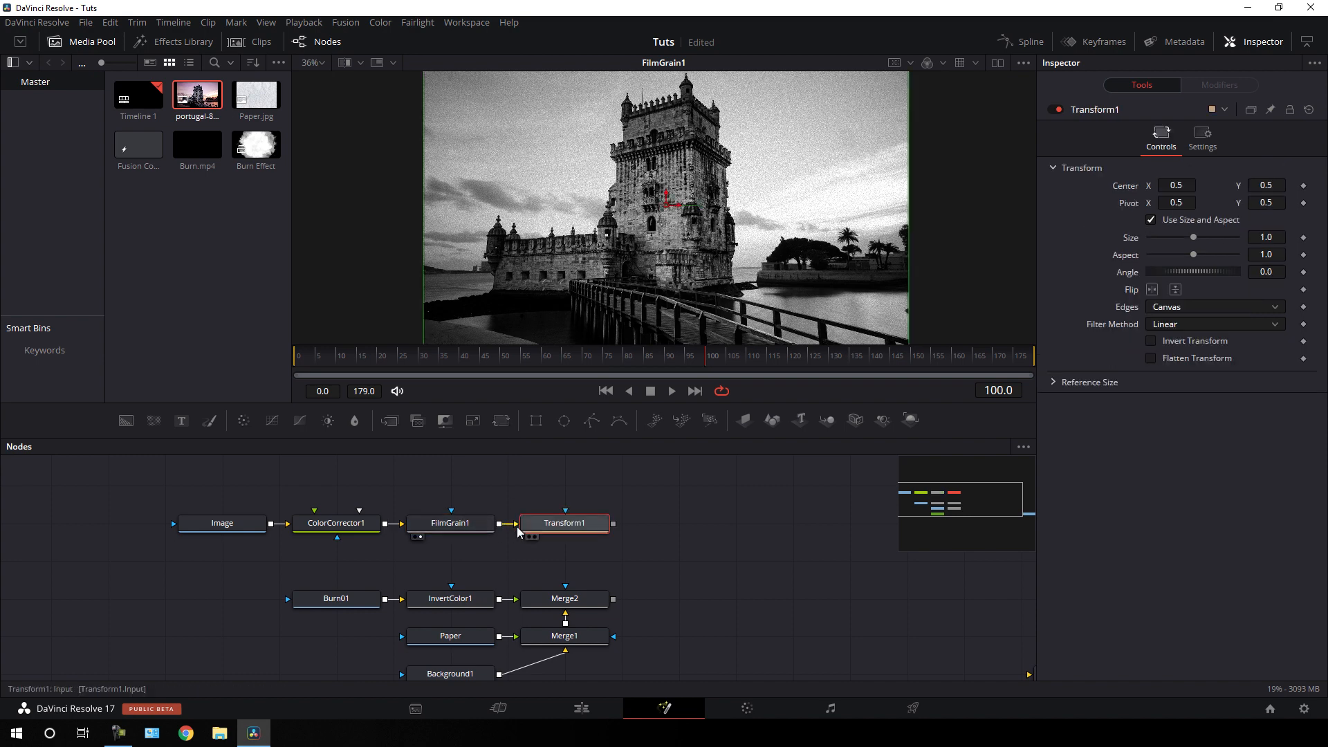
{"action": "left_click_drag", "start_coordinate": [565, 524], "coordinate": [565, 235]}
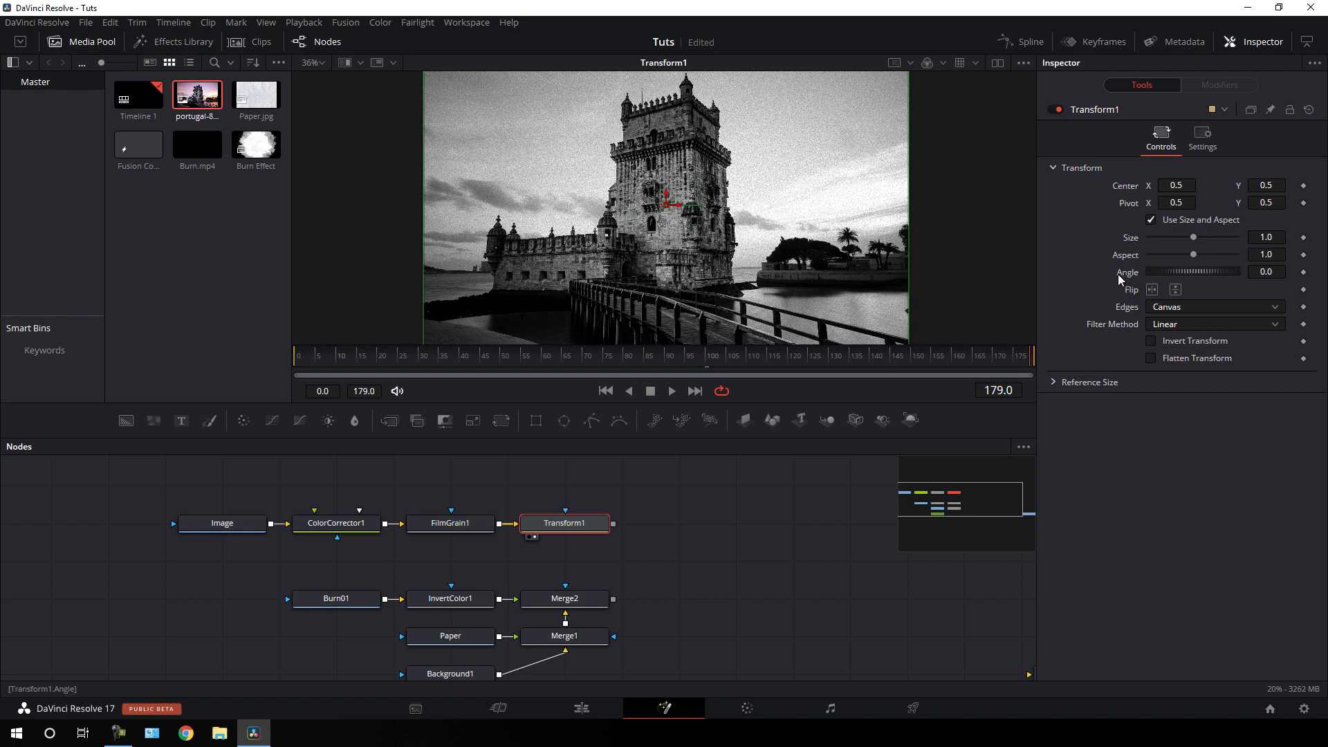
- Animate the Transform node's Size and Angle at frame 179, with keyframes of 1.0 and 0.0
{"action": "right_click", "coordinate": [1127, 240]}
{"action": "left_click", "coordinate": [1137, 249]}
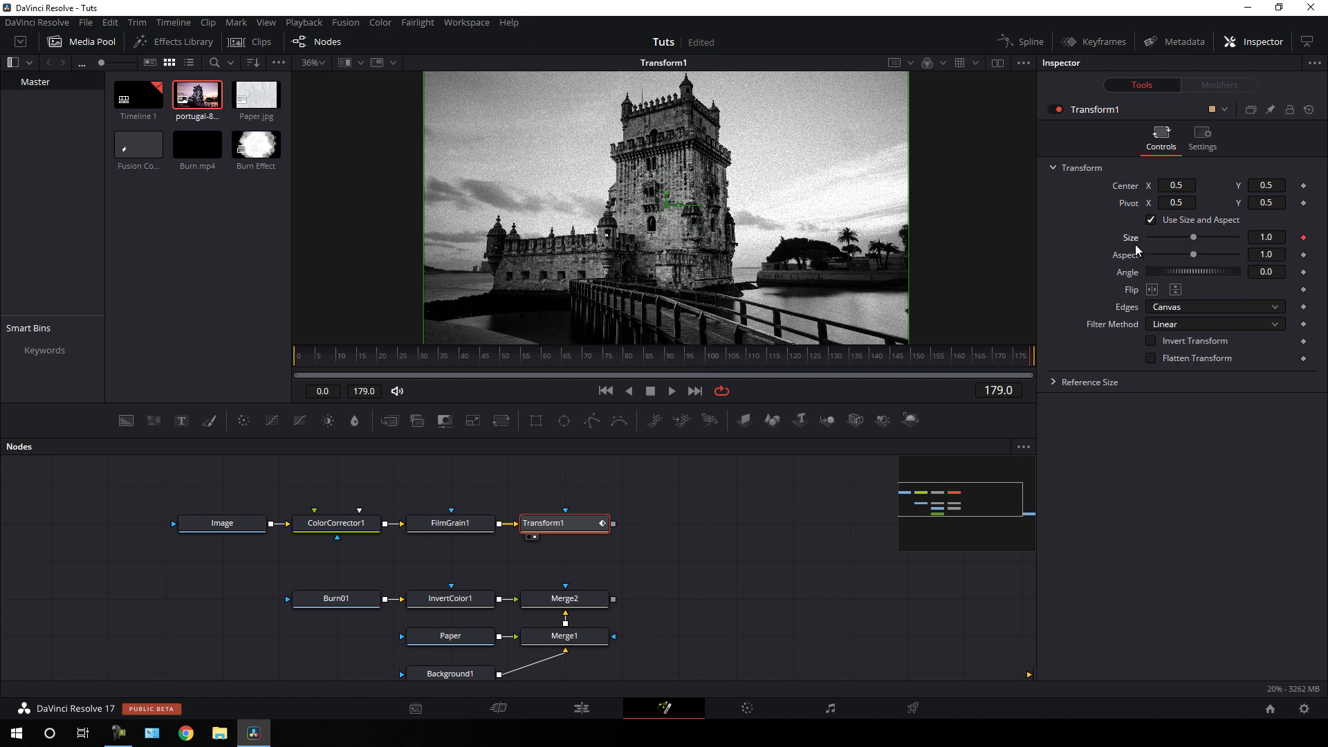
{"action": "right_click", "coordinate": [1128, 274]}
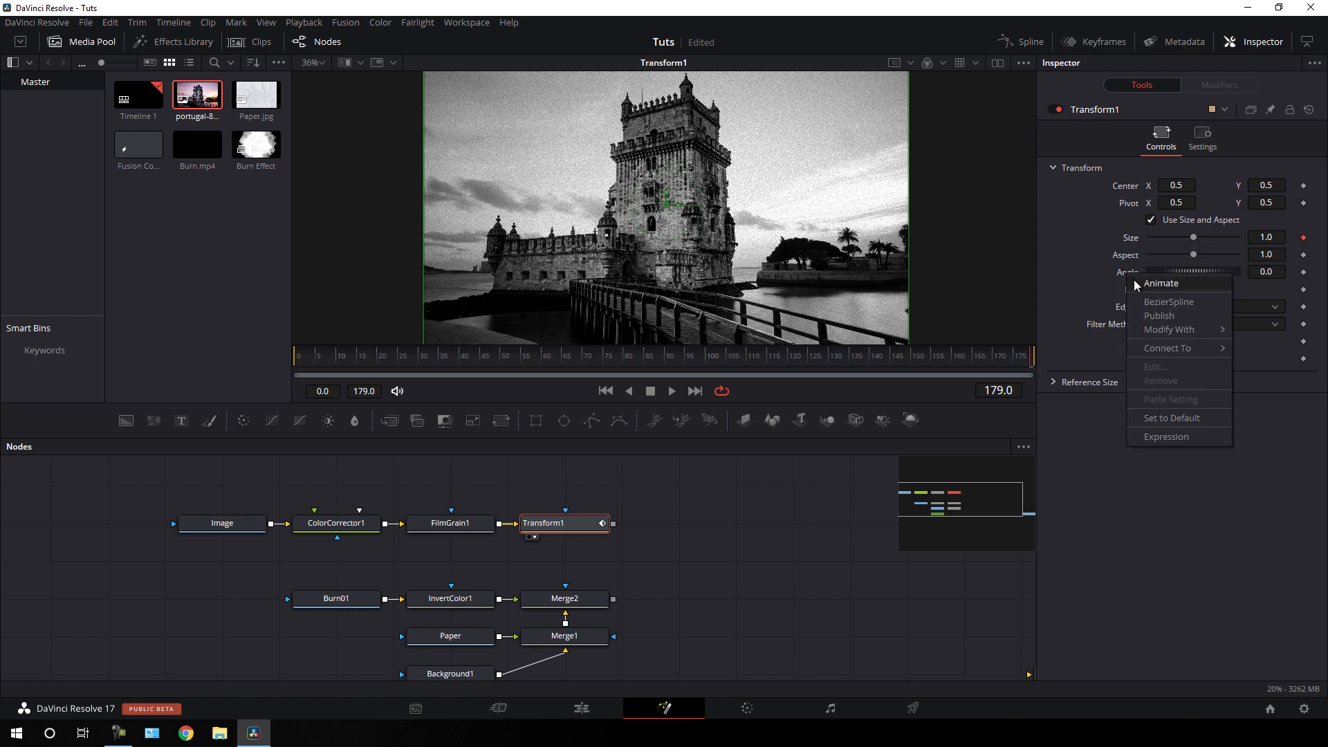
{"action": "left_click", "coordinate": [1141, 284]}
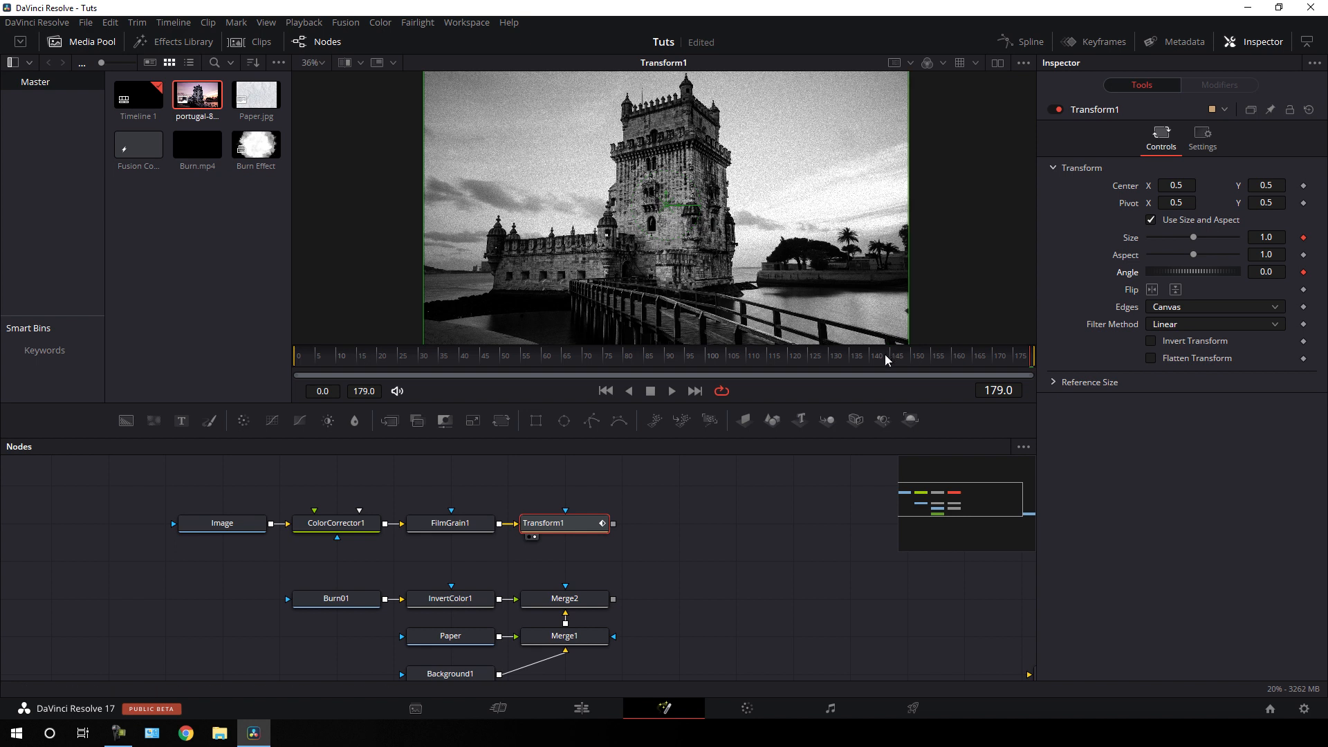
- At frame 0, set the Transform node's Size to 1.2 and its Angle to -10
{"action": "left_click_drag", "start_coordinate": [888, 356], "coordinate": [294, 374]}
{"action": "left_click_drag", "start_coordinate": [1195, 245], "coordinate": [1199, 246]}
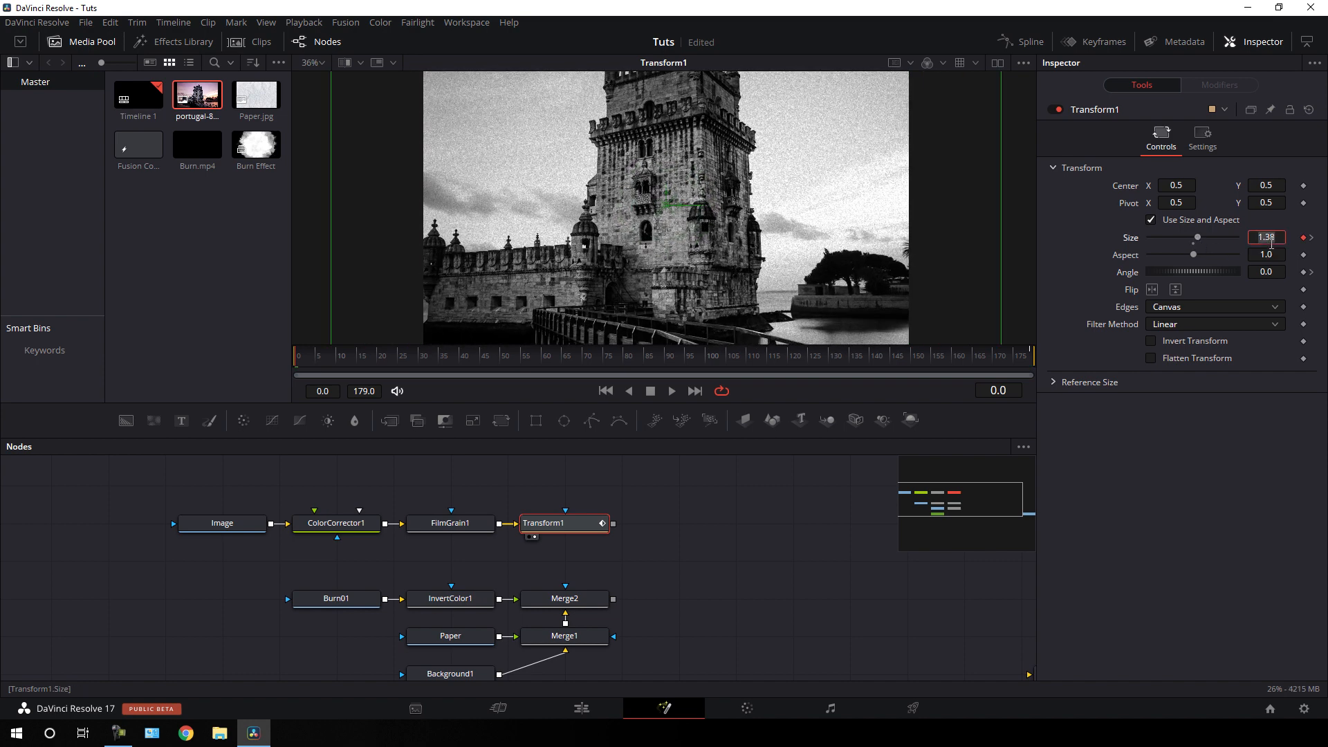
{"action": "type", "text": "1.2"}
{"action": "key", "text": "Tab"}
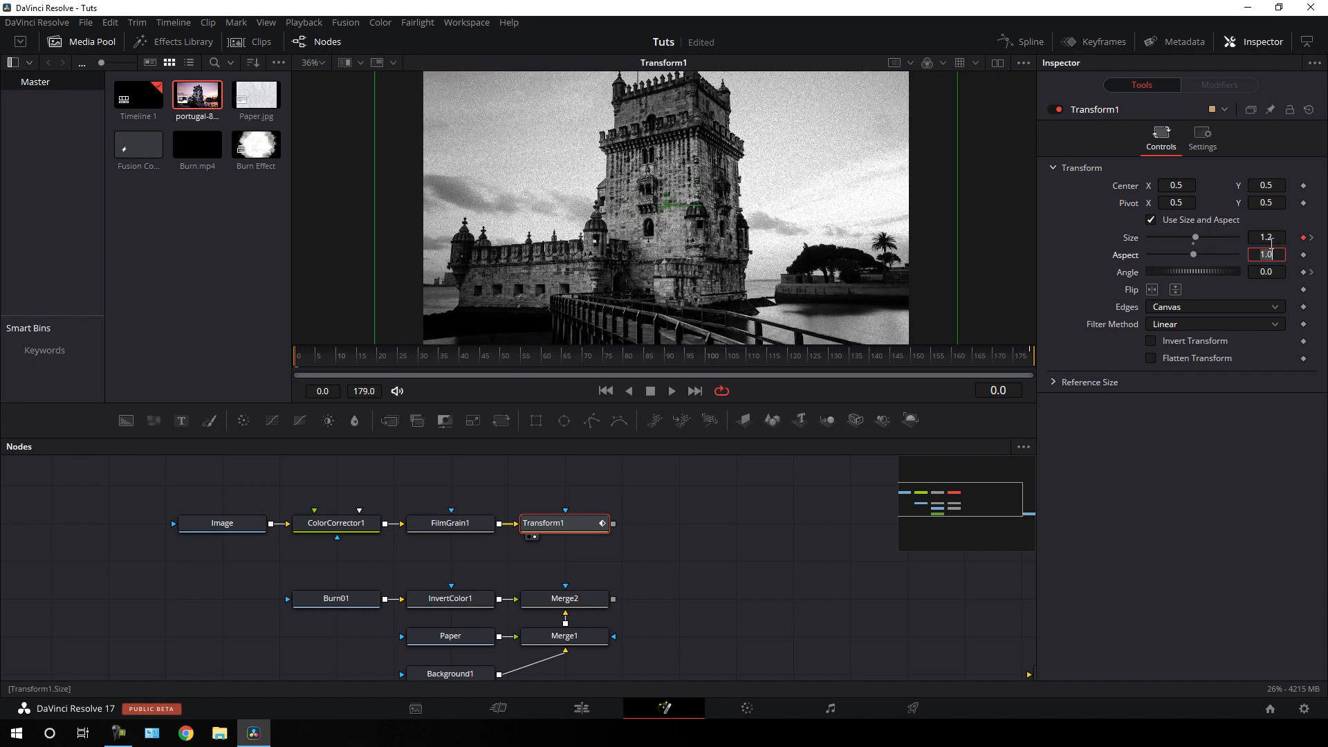
{"action": "left_click", "coordinate": [1265, 271]}
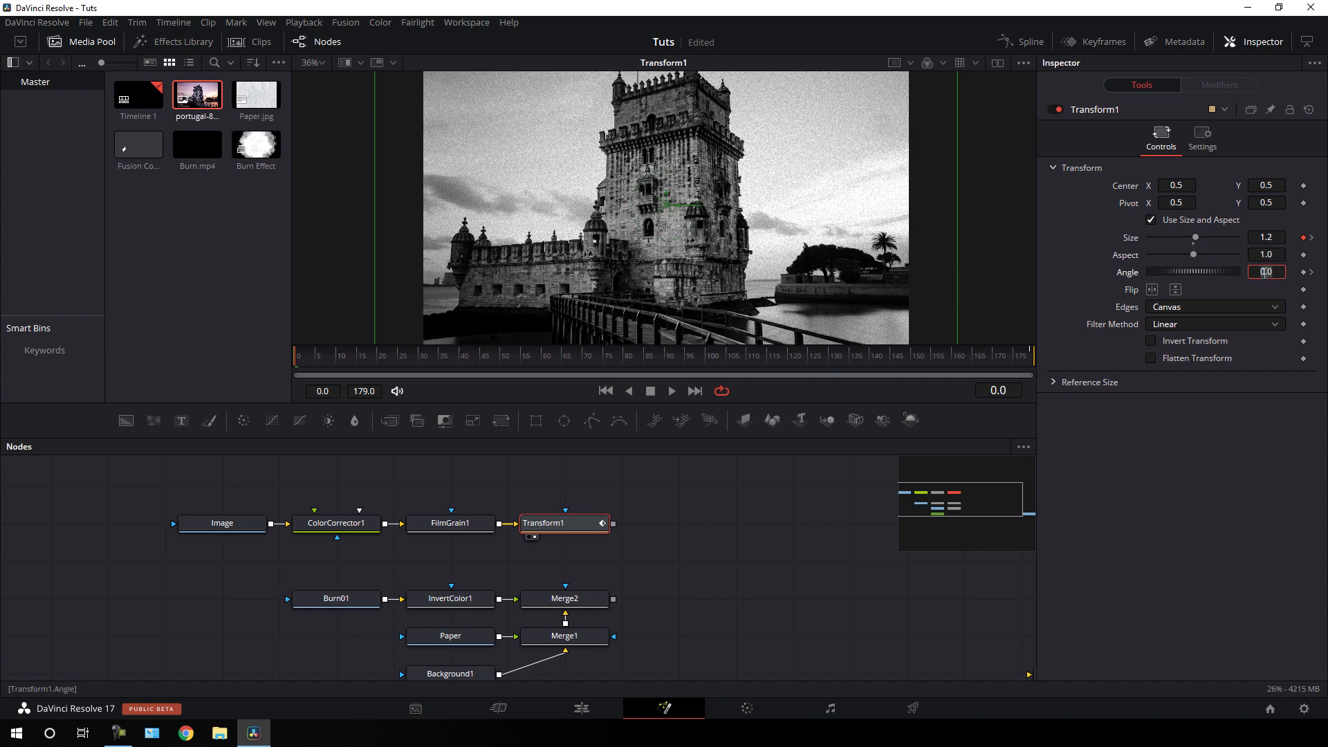
{"action": "key", "text": "BackSpace"}
{"action": "type", "text": "-10"}
{"action": "key", "text": "Tab"}
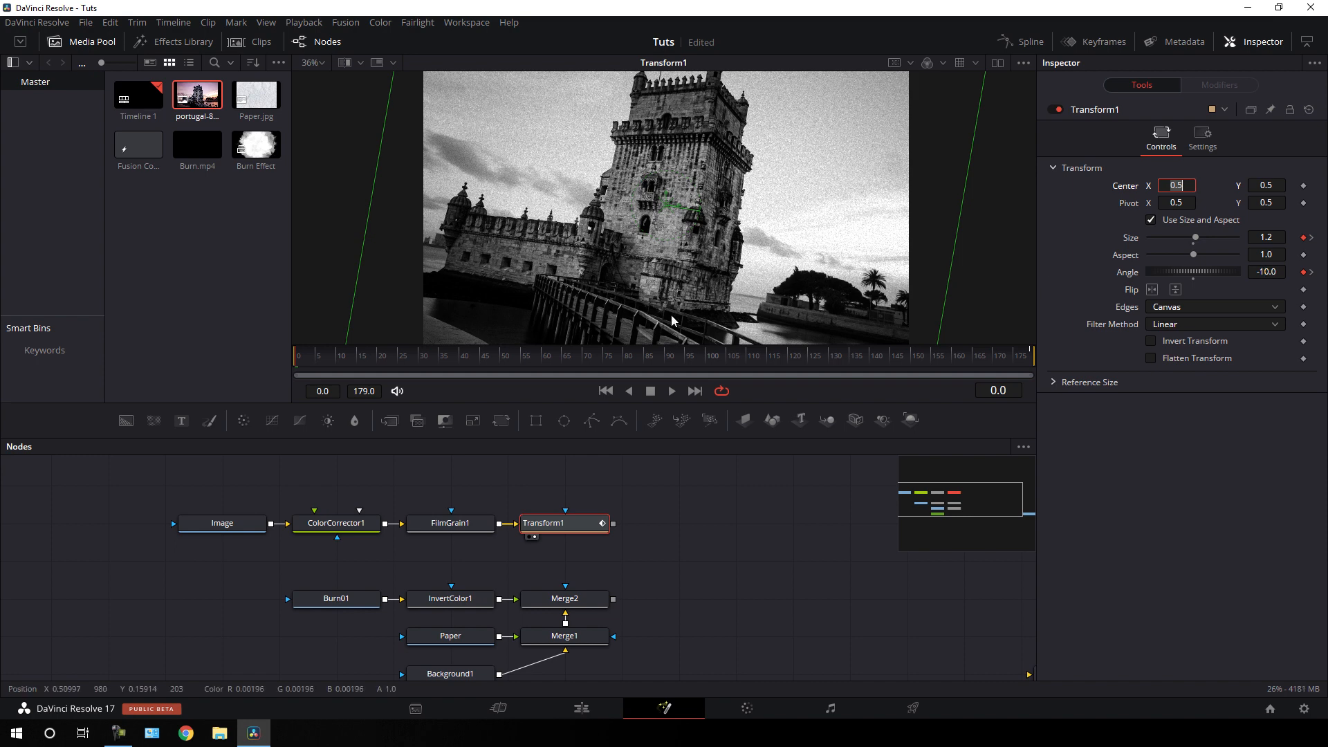
- Set the timeline proxy mode to Quarter Resolution and scrub through the Transform animation, stopping at frame 162
{"action": "left_click_drag", "start_coordinate": [346, 363], "coordinate": [1032, 366]}
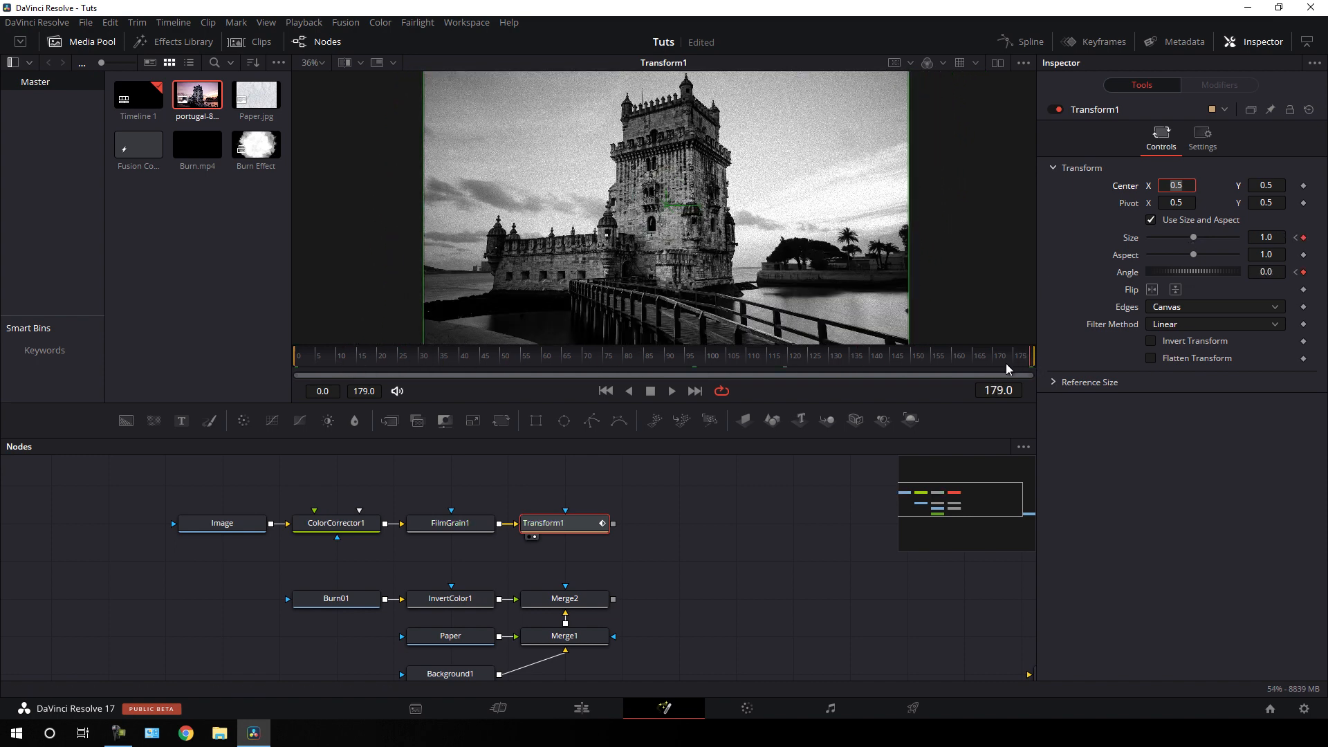
{"action": "left_click", "coordinate": [308, 28]}
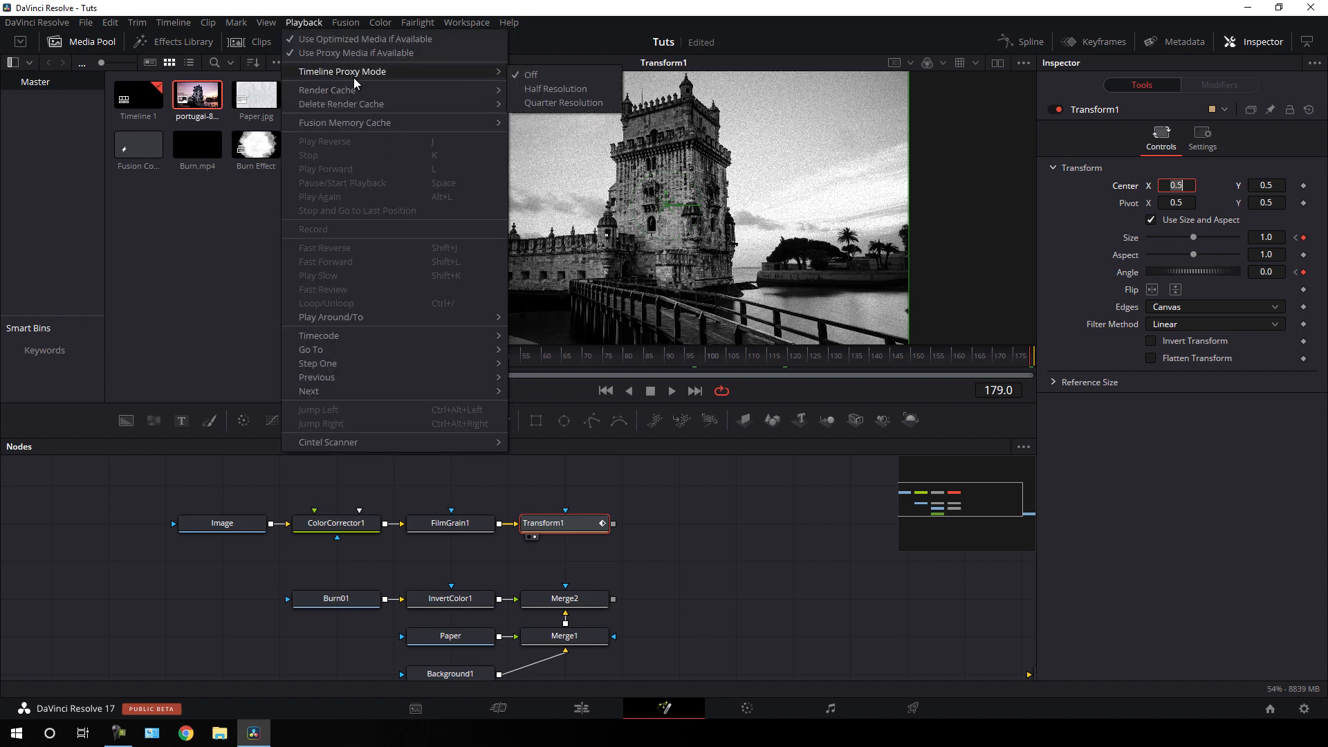
{"action": "mouse_move", "coordinate": [387, 91]}
{"action": "left_click", "coordinate": [546, 105]}
{"action": "left_click_drag", "start_coordinate": [848, 365], "coordinate": [957, 354]}
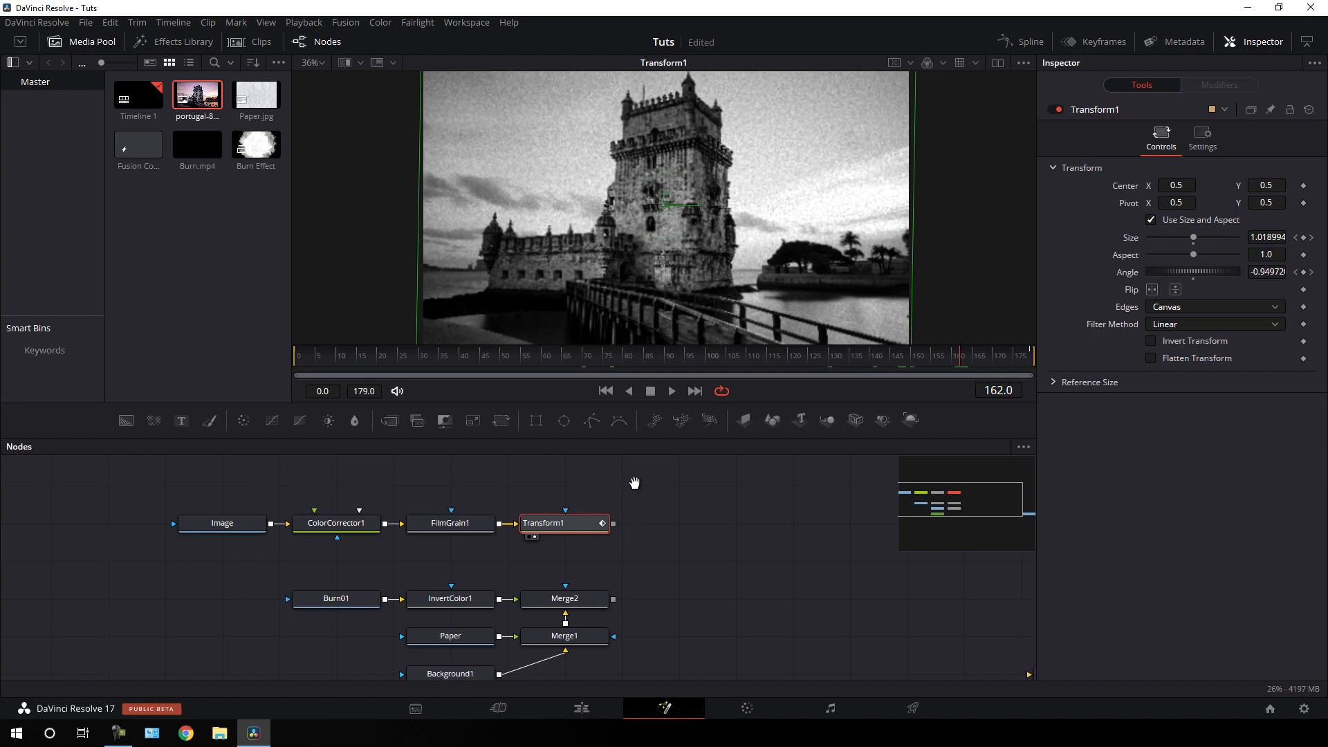
- Add the Burn Effect clip as a node above Transform1, display it, rename it Matte, and preview it at frame 60
{"action": "scroll", "coordinate": [632, 498], "scroll_direction": "up", "scroll_amount": 2}
{"action": "left_click", "coordinate": [637, 517]}
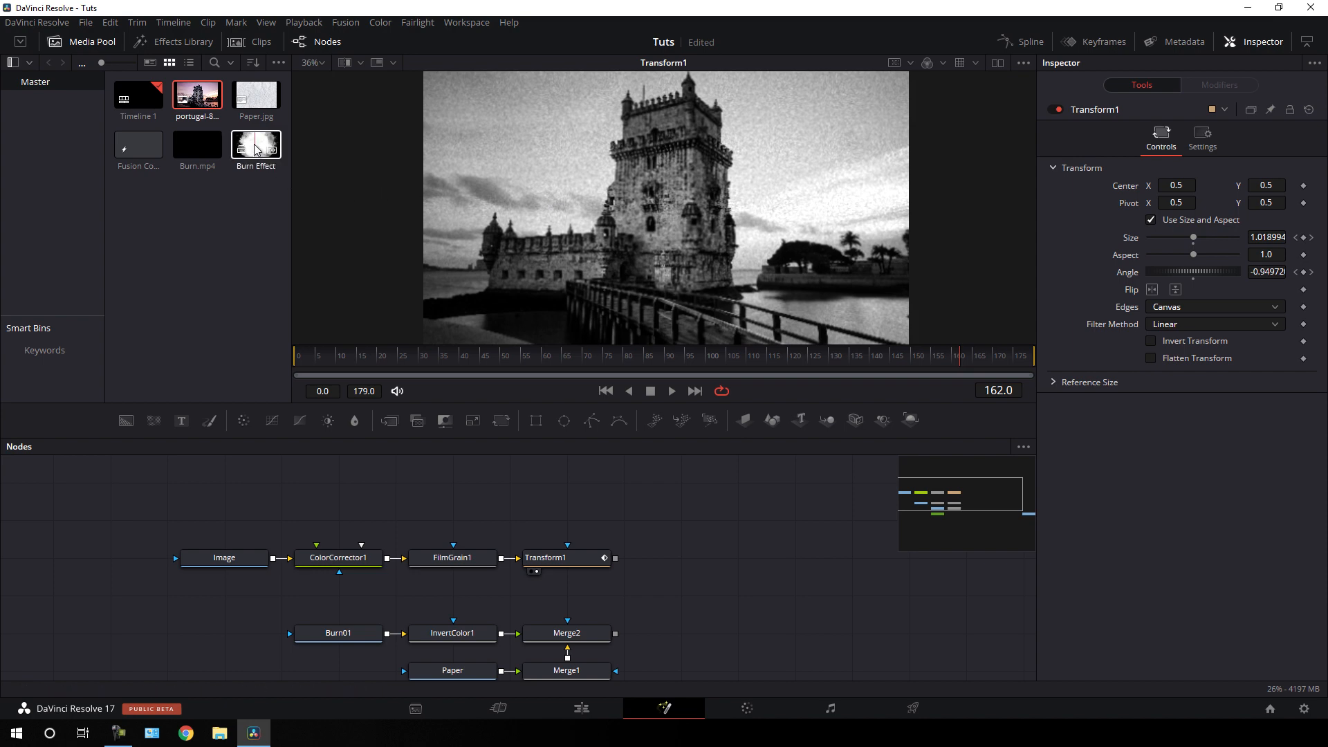
{"action": "mouse_move", "coordinate": [257, 146]}
{"action": "left_mouse_down"}
{"action": "mouse_move", "coordinate": [263, 178]}
{"action": "mouse_move", "coordinate": [650, 507]}
{"action": "mouse_move", "coordinate": [554, 528]}
{"action": "mouse_move", "coordinate": [604, 231]}
{"action": "left_mouse_up"}
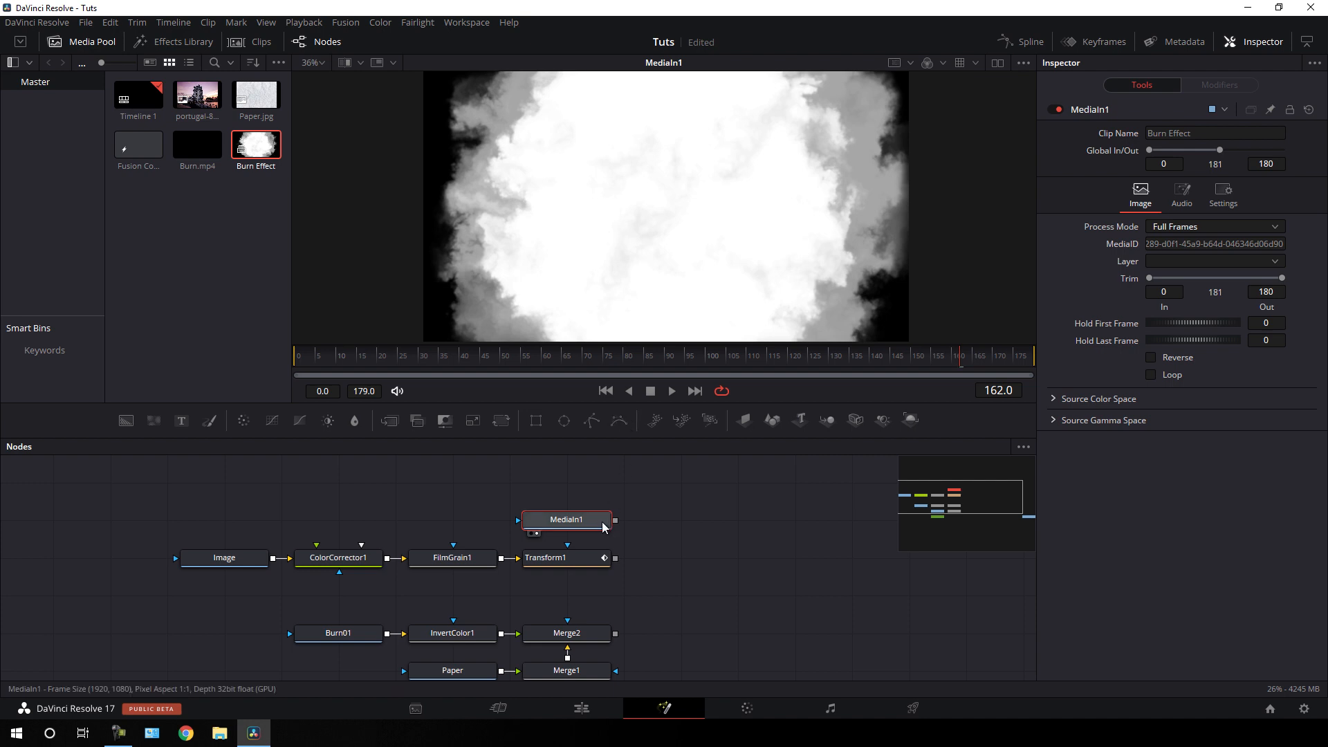
{"action": "key", "text": "F2"}
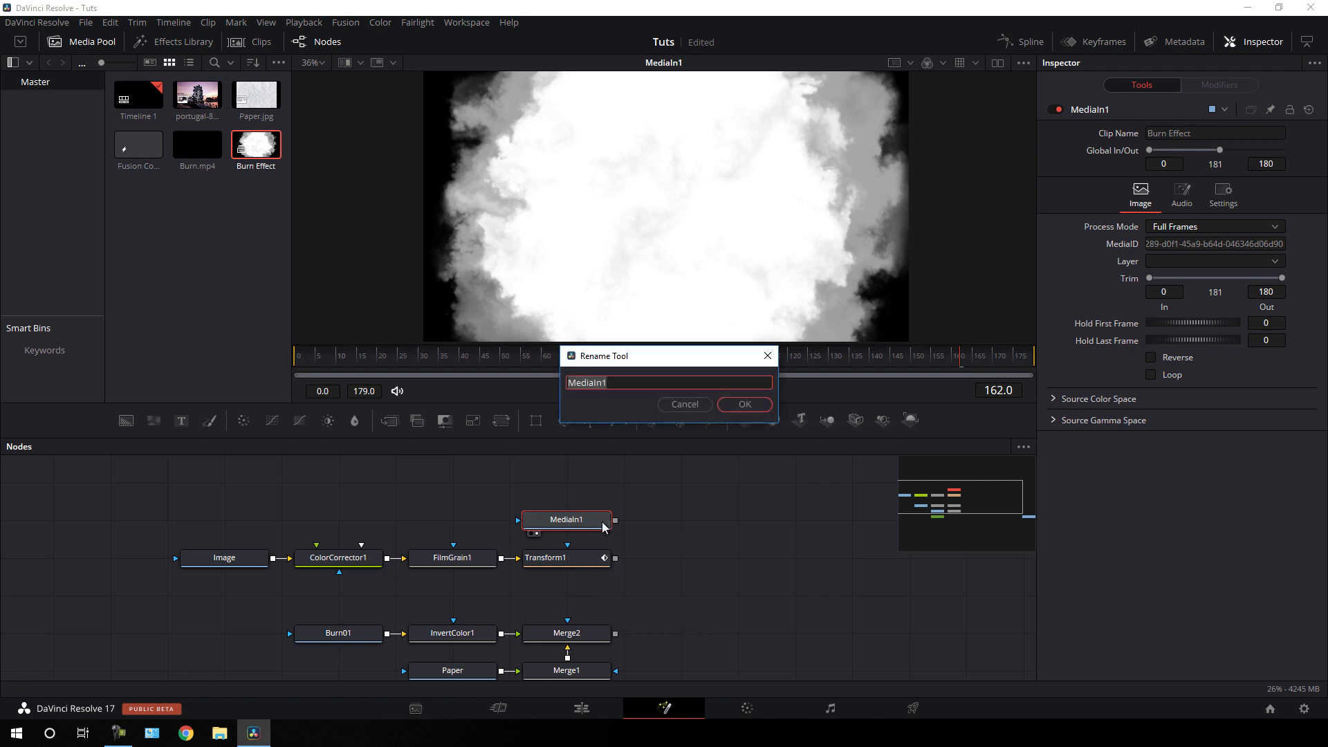
{"action": "key", "text": "BackSpace"}
{"action": "key", "text": "Return"}
{"action": "left_click", "coordinate": [542, 357]}
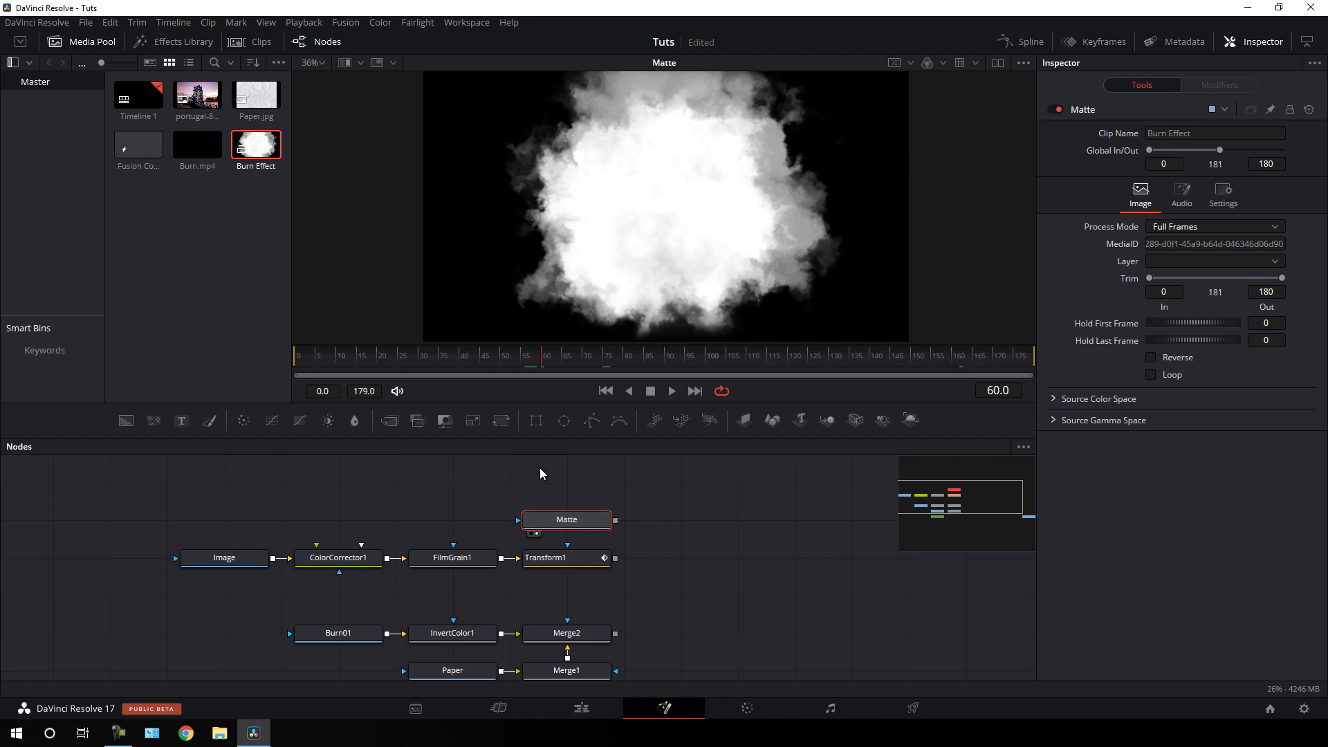
- Add a Luma Keyer after the Matte node, display it in the viewer, and scrub to frame 72
{"action": "mouse_move", "coordinate": [576, 517]}
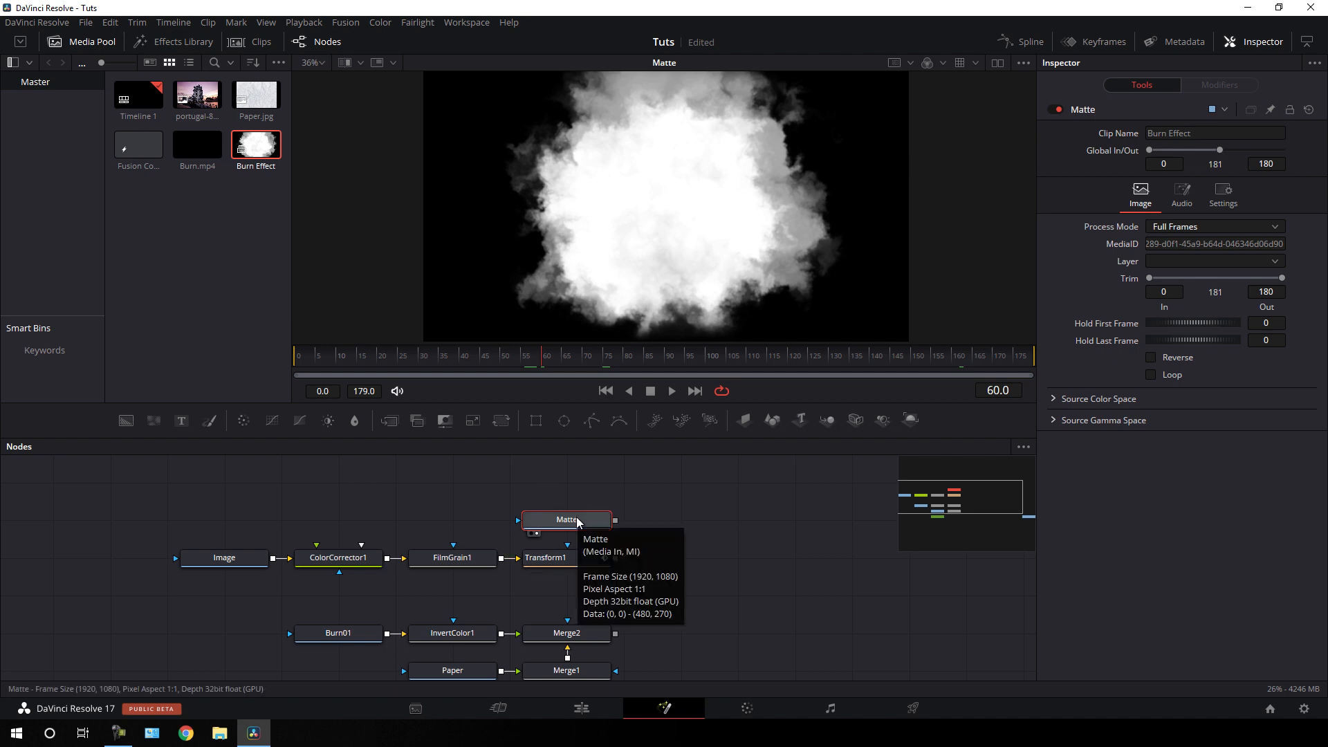
{"action": "key", "text": "shift+space"}
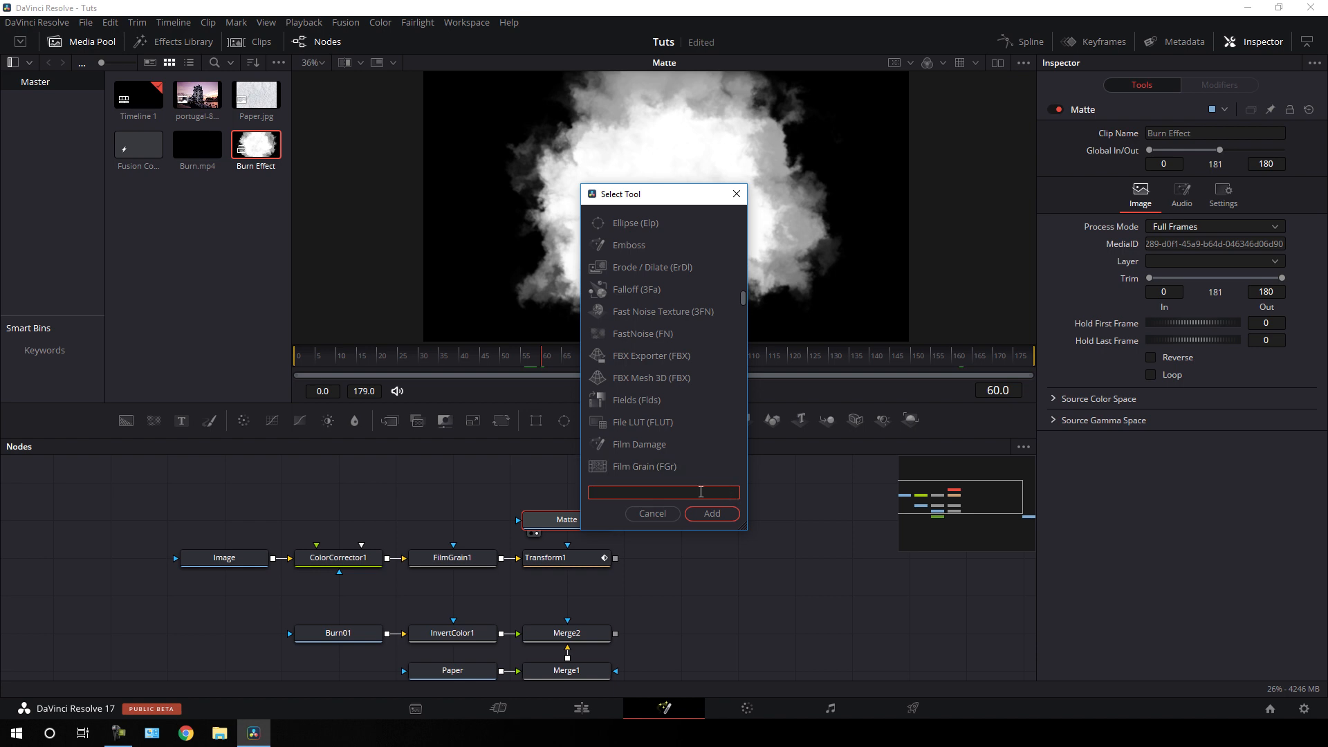
{"action": "type", "text": "luma"}
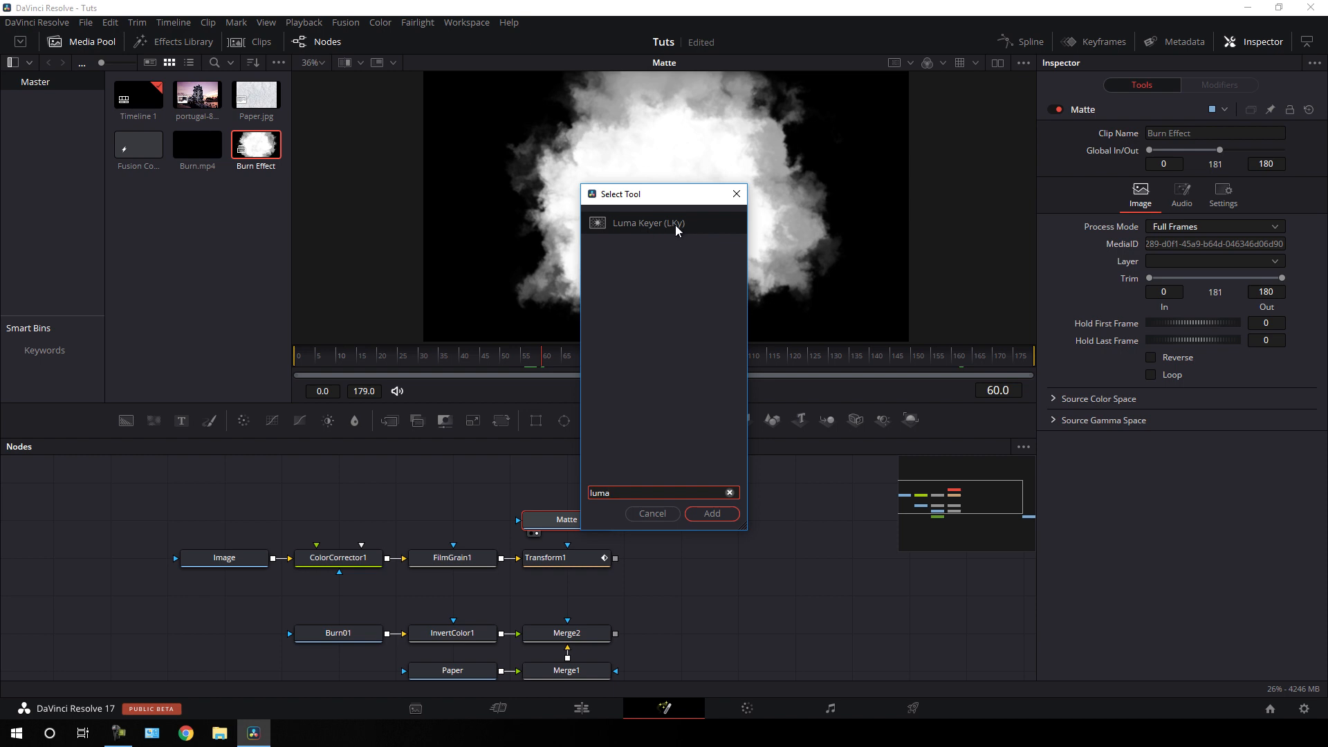
{"action": "left_click", "coordinate": [708, 513]}
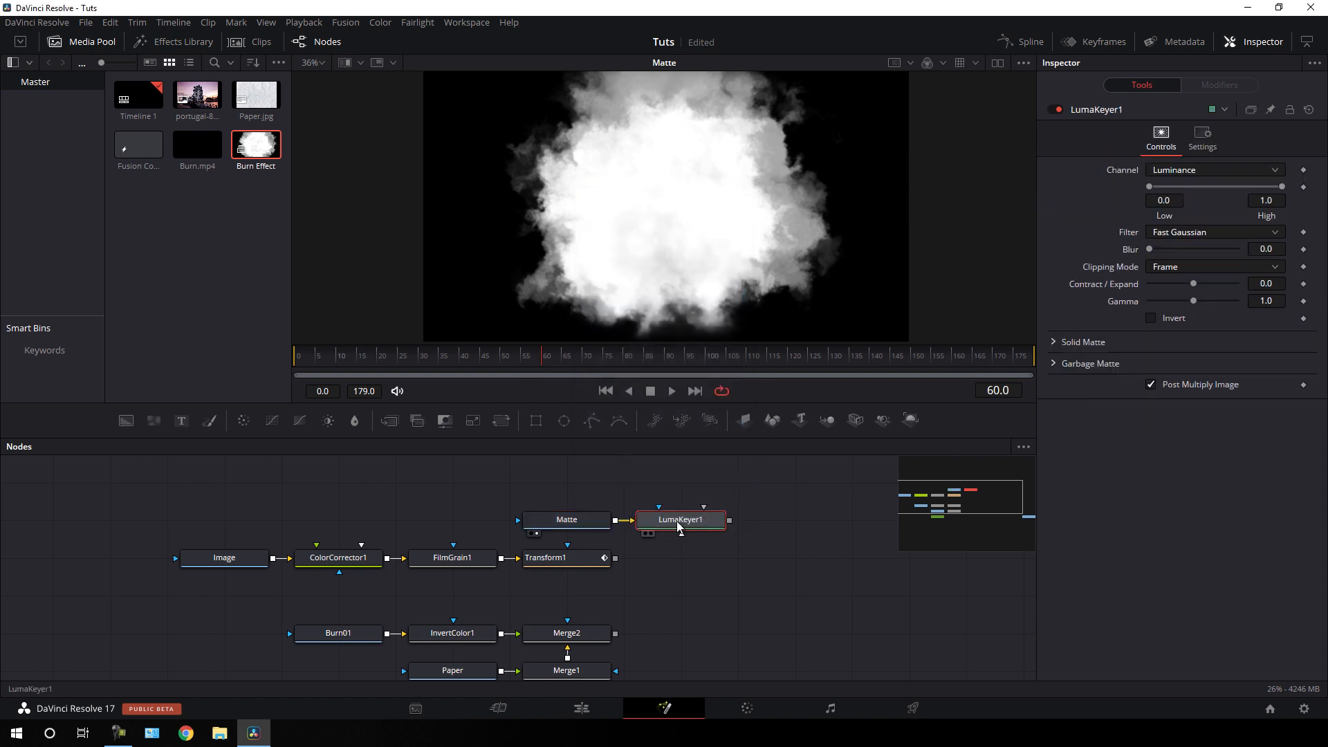
{"action": "key", "text": "1"}
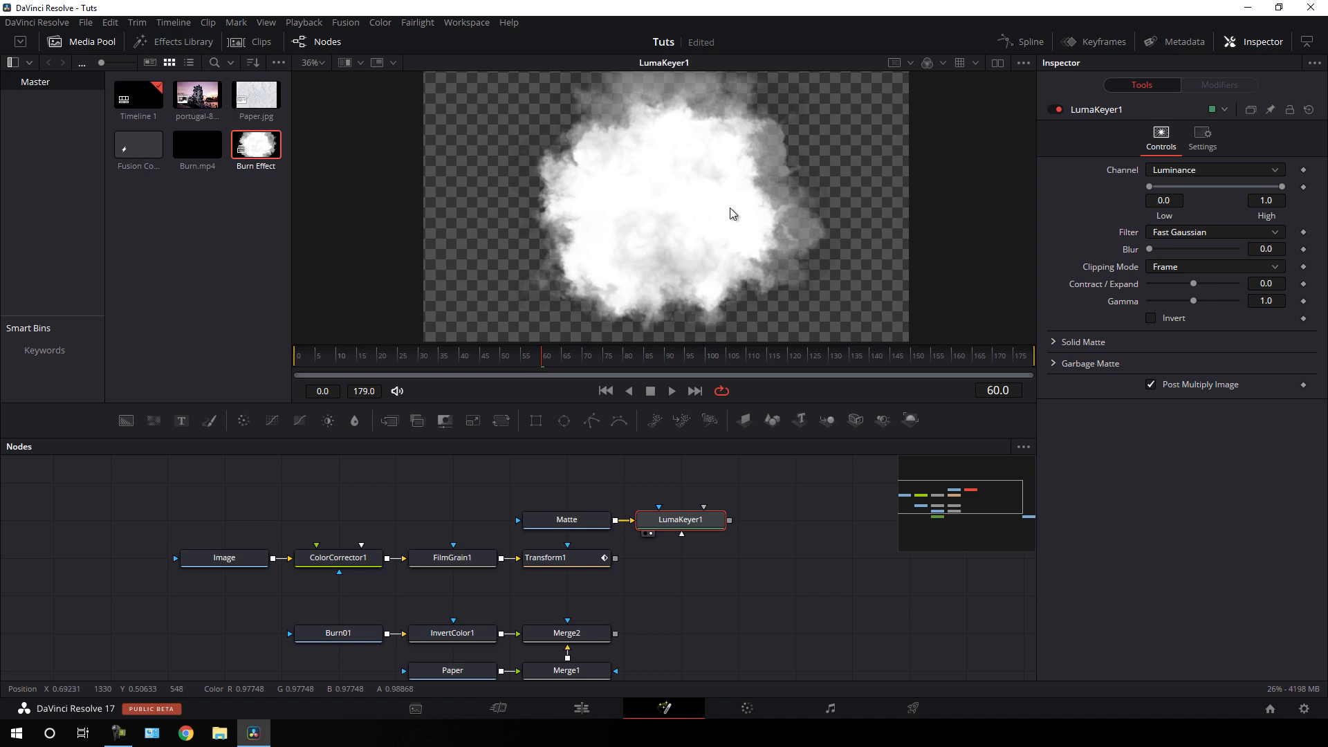
{"action": "left_click_drag", "start_coordinate": [658, 359], "coordinate": [593, 365]}
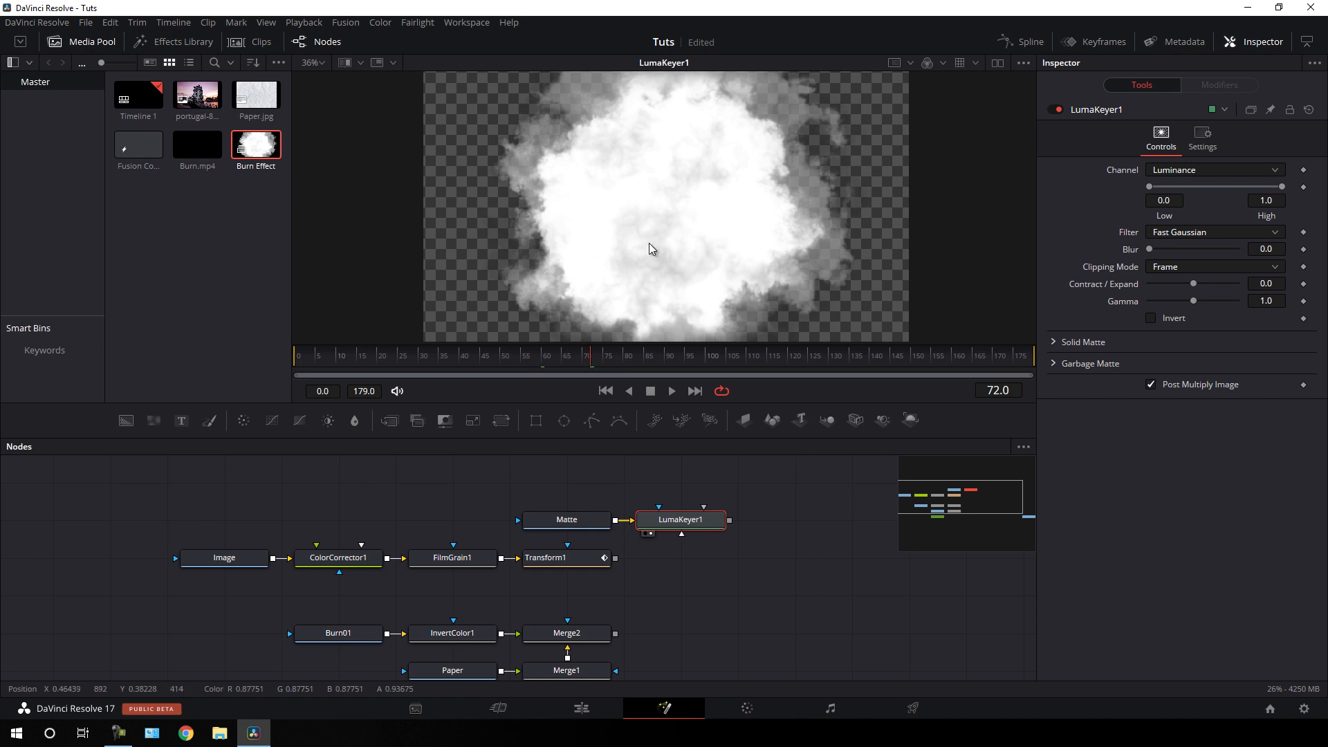
- Move the Matte and LumaKeyer1 nodes above ColorCorrector1 and FilmGrain1, and add a Merge with LumaKeyer1 as background and Transform1 as foreground
{"action": "left_click_drag", "start_coordinate": [540, 463], "coordinate": [415, 526]}
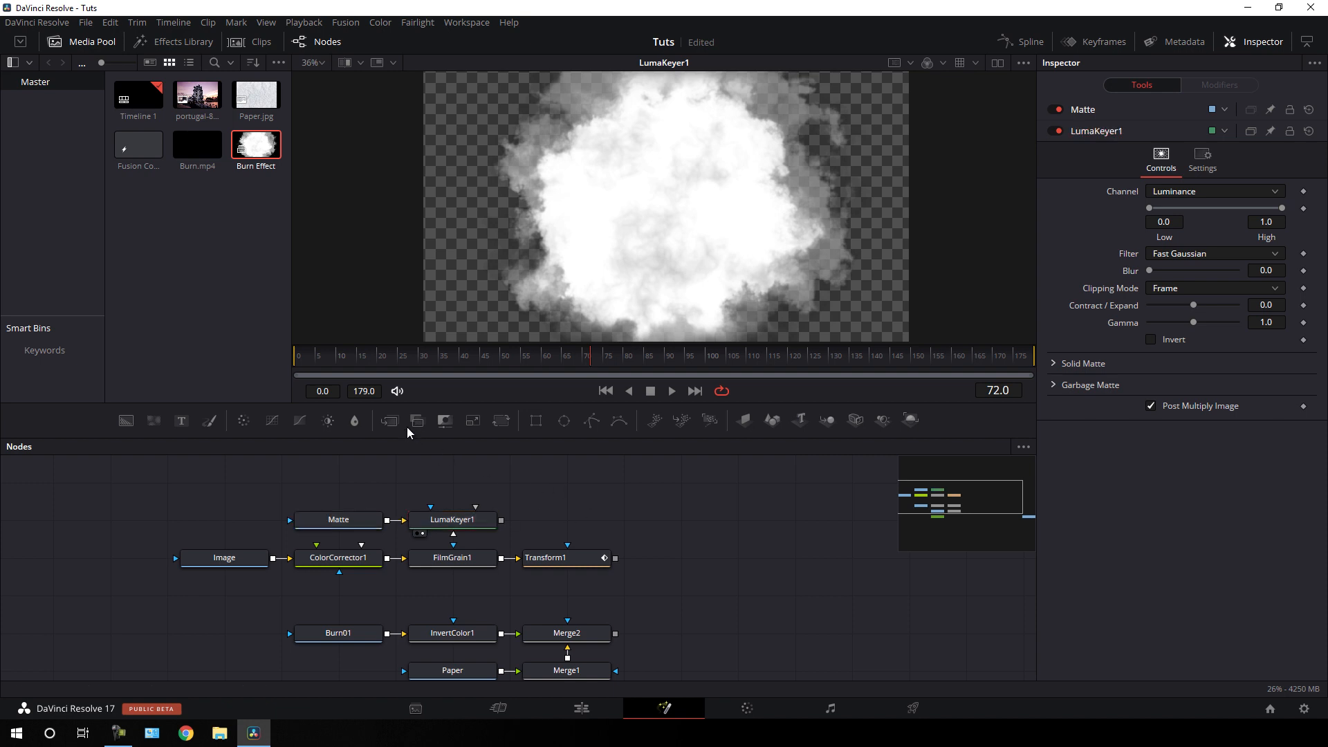
{"action": "left_click_drag", "start_coordinate": [389, 419], "coordinate": [612, 529]}
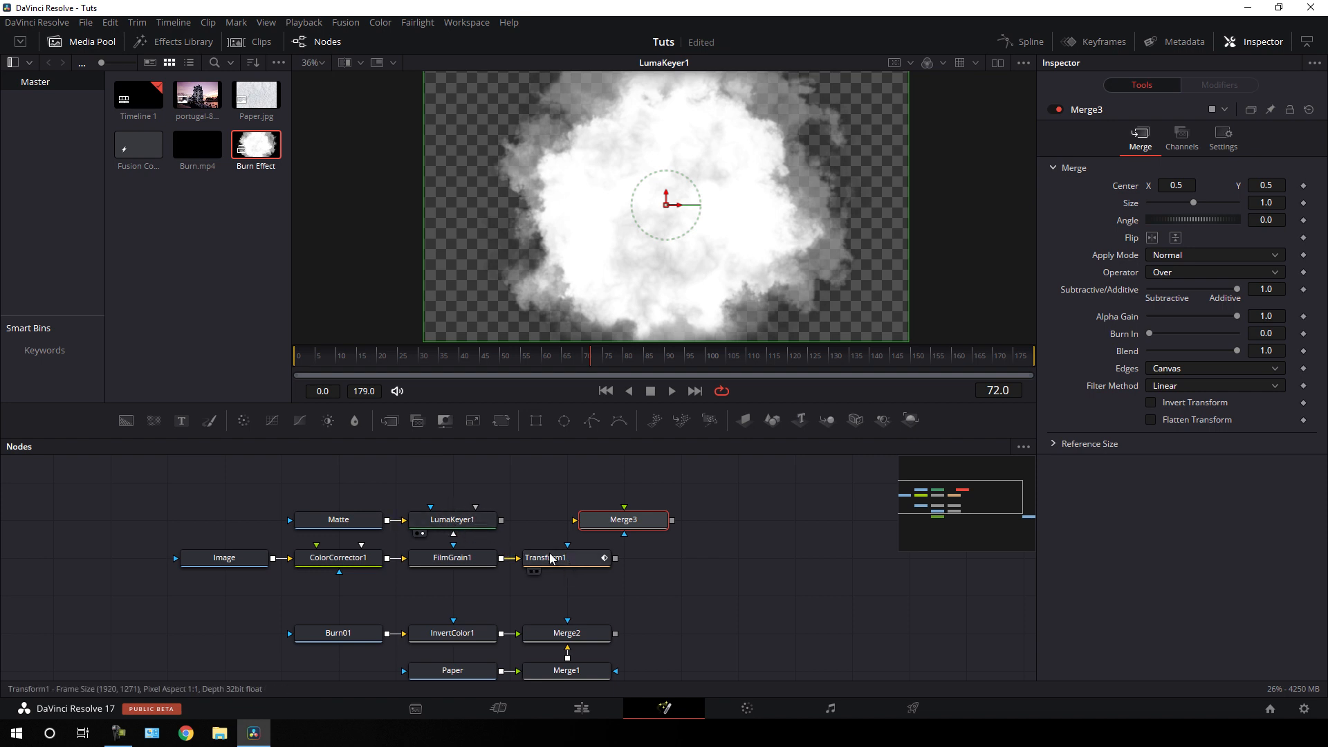
{"action": "left_click_drag", "start_coordinate": [550, 558], "coordinate": [558, 249]}
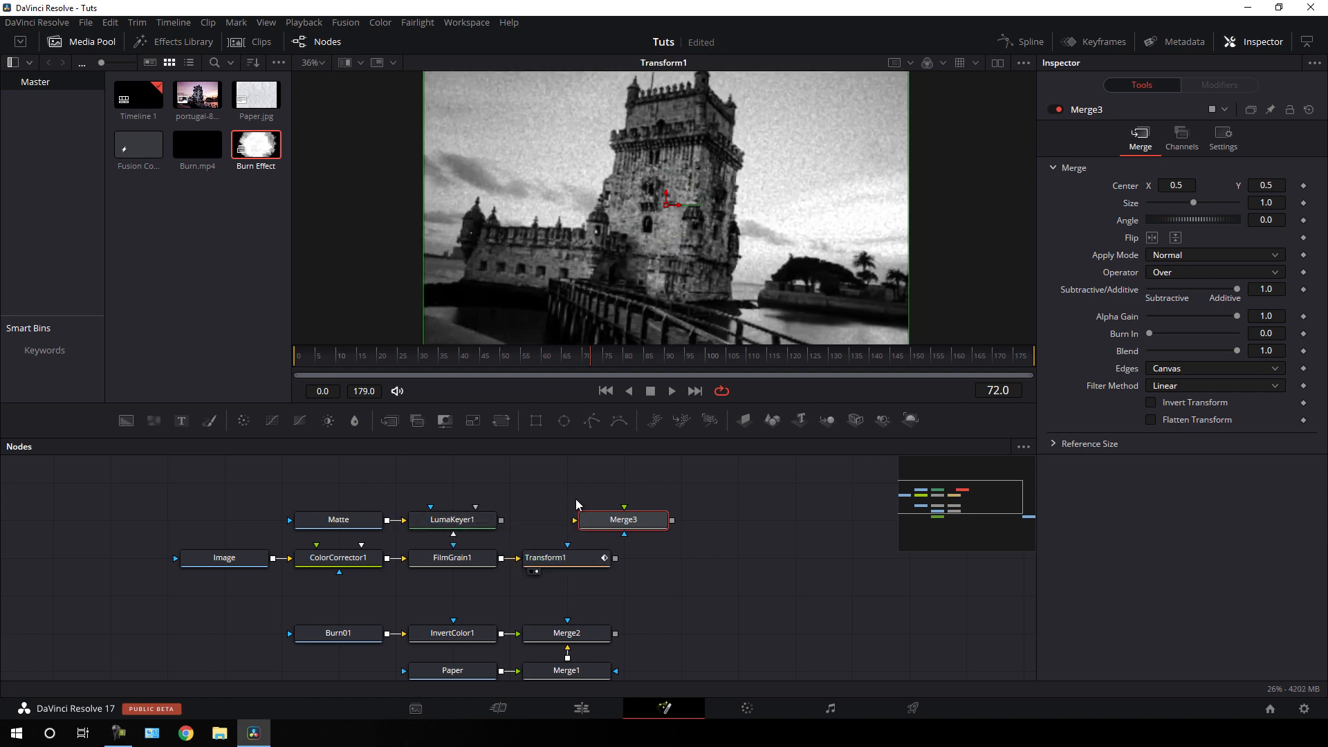
{"action": "left_click_drag", "start_coordinate": [574, 526], "coordinate": [501, 520]}
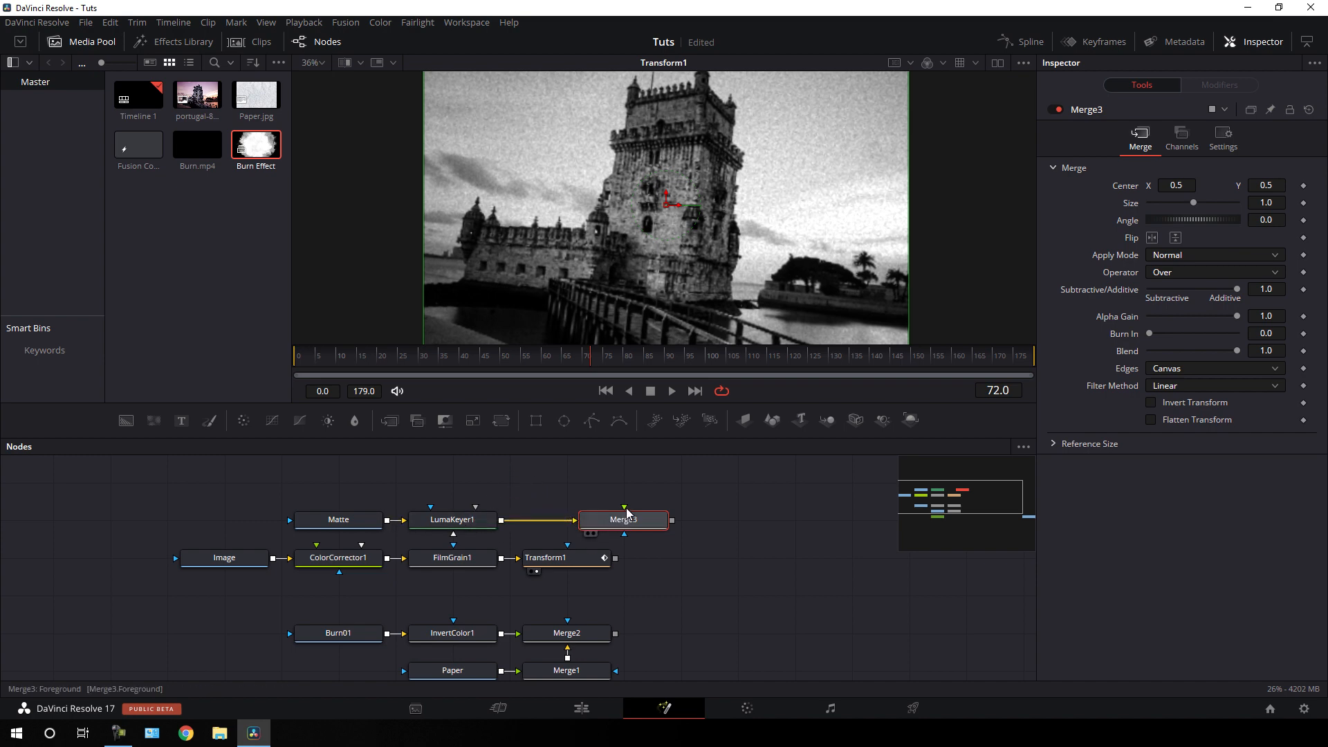
{"action": "left_click_drag", "start_coordinate": [624, 507], "coordinate": [593, 523]}
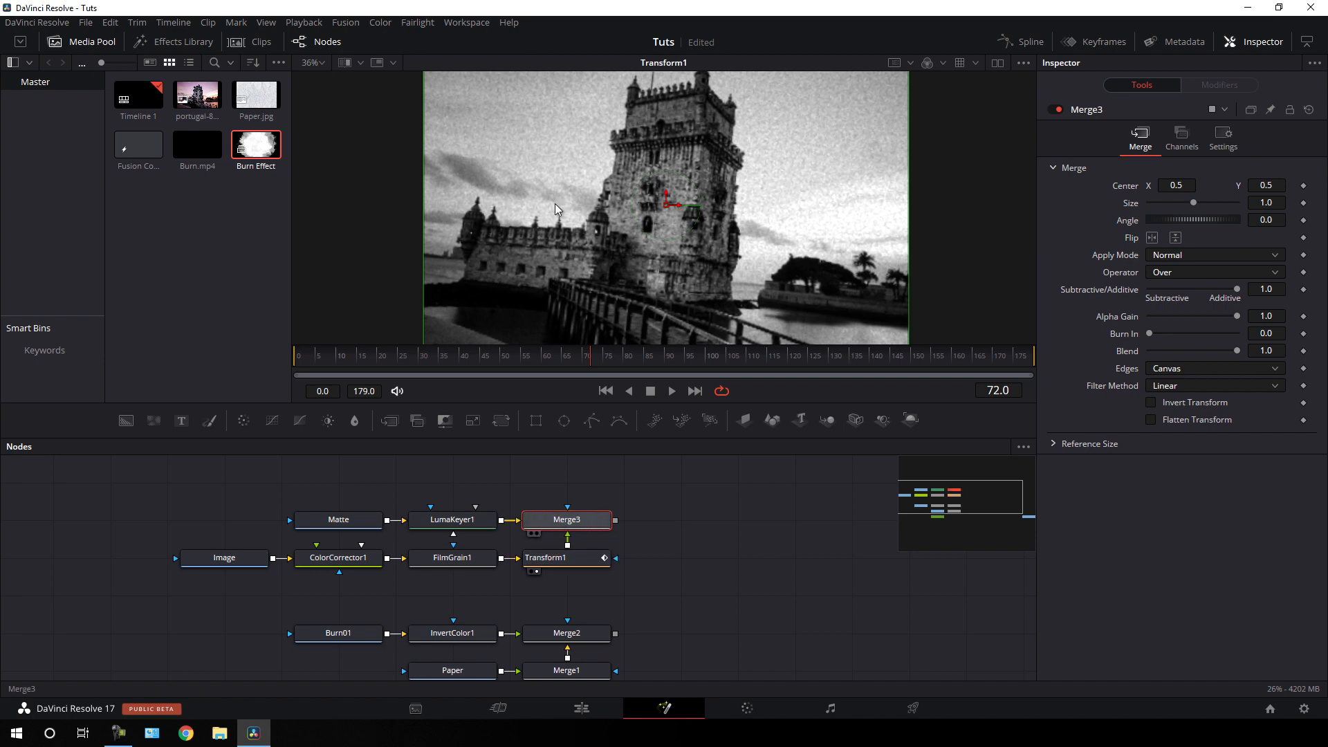
- Set the Operator of Merge3 to In, display it in the viewer, and scrub back to frame 50
{"action": "key", "text": "1"}
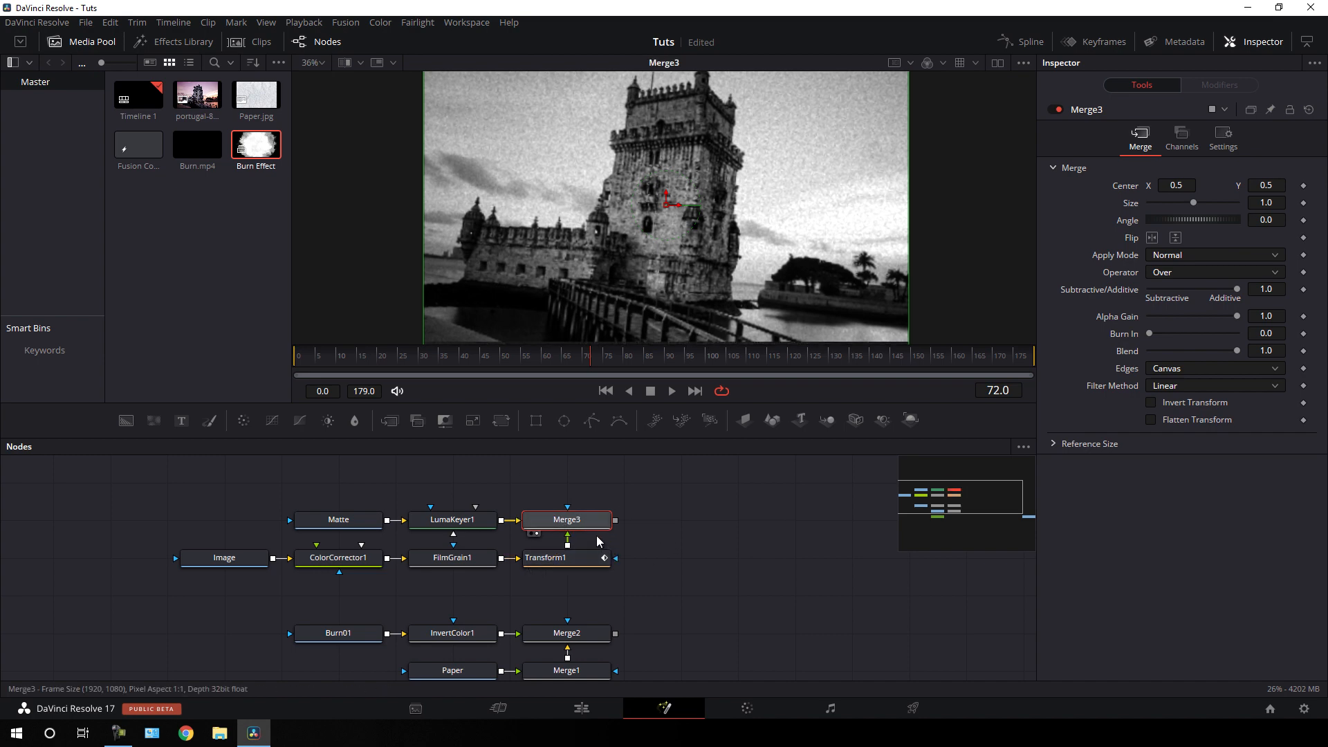
{"action": "key", "text": "2"}
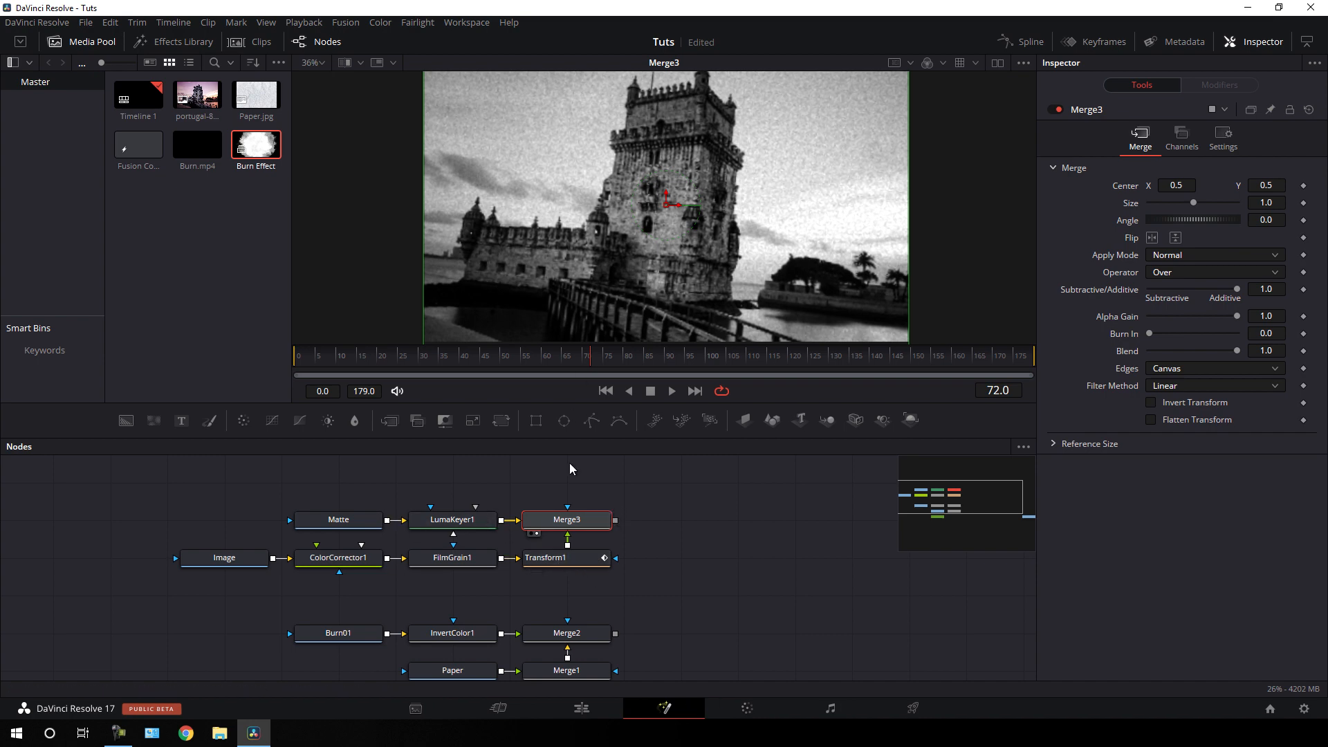
{"action": "key", "text": "2"}
{"action": "key", "text": "1"}
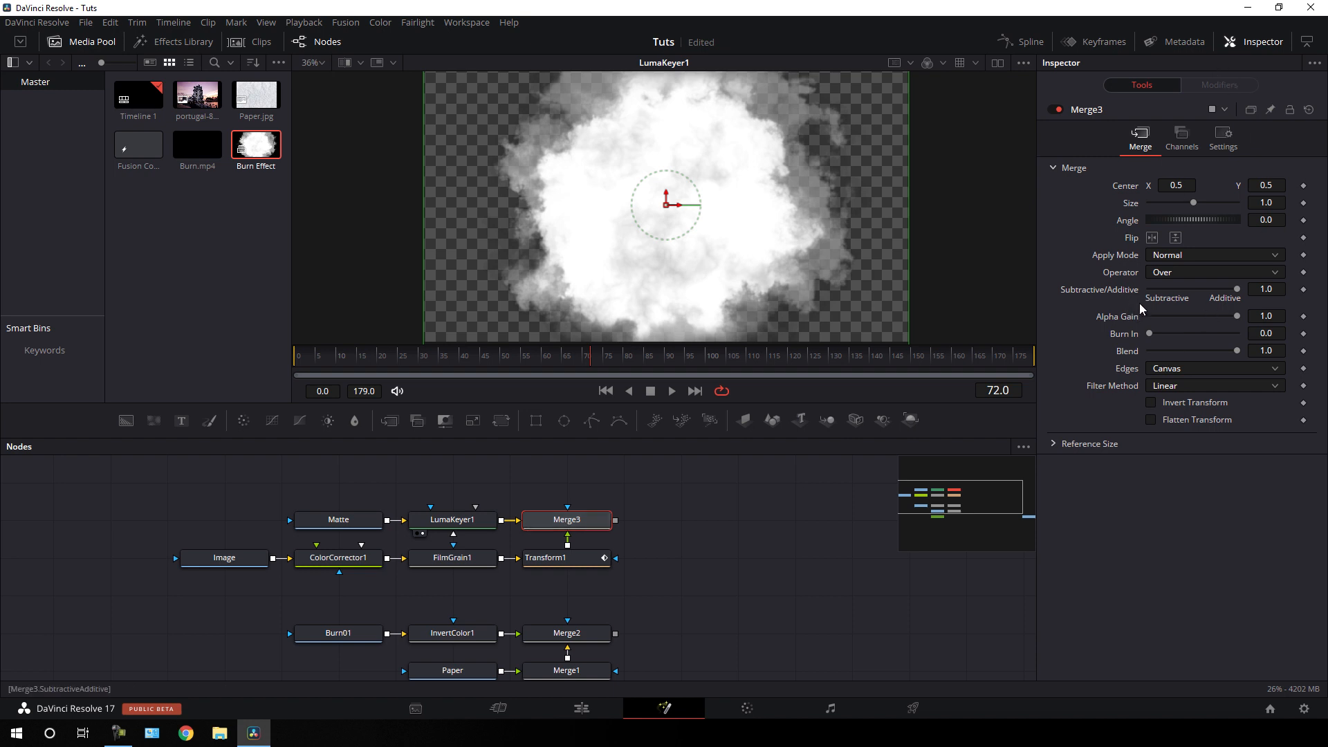
{"action": "left_click", "coordinate": [1155, 274]}
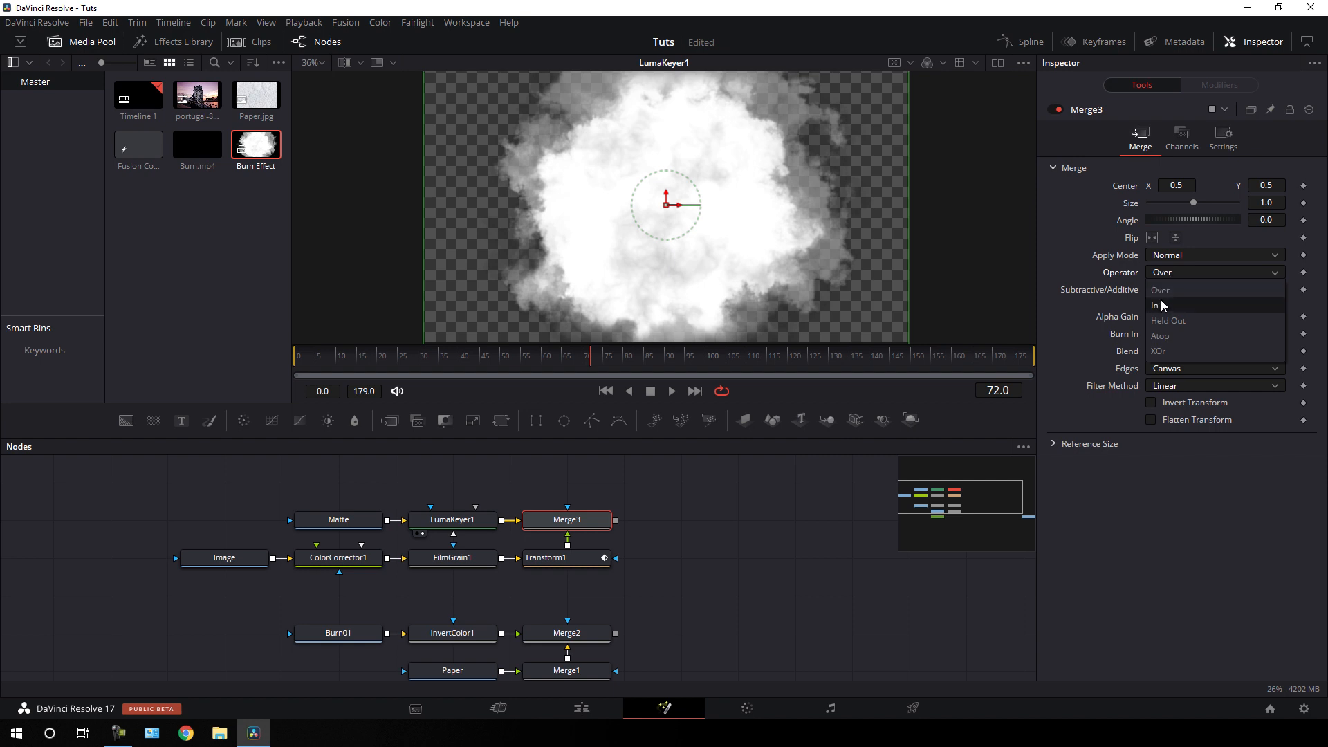
{"action": "left_click", "coordinate": [1163, 305]}
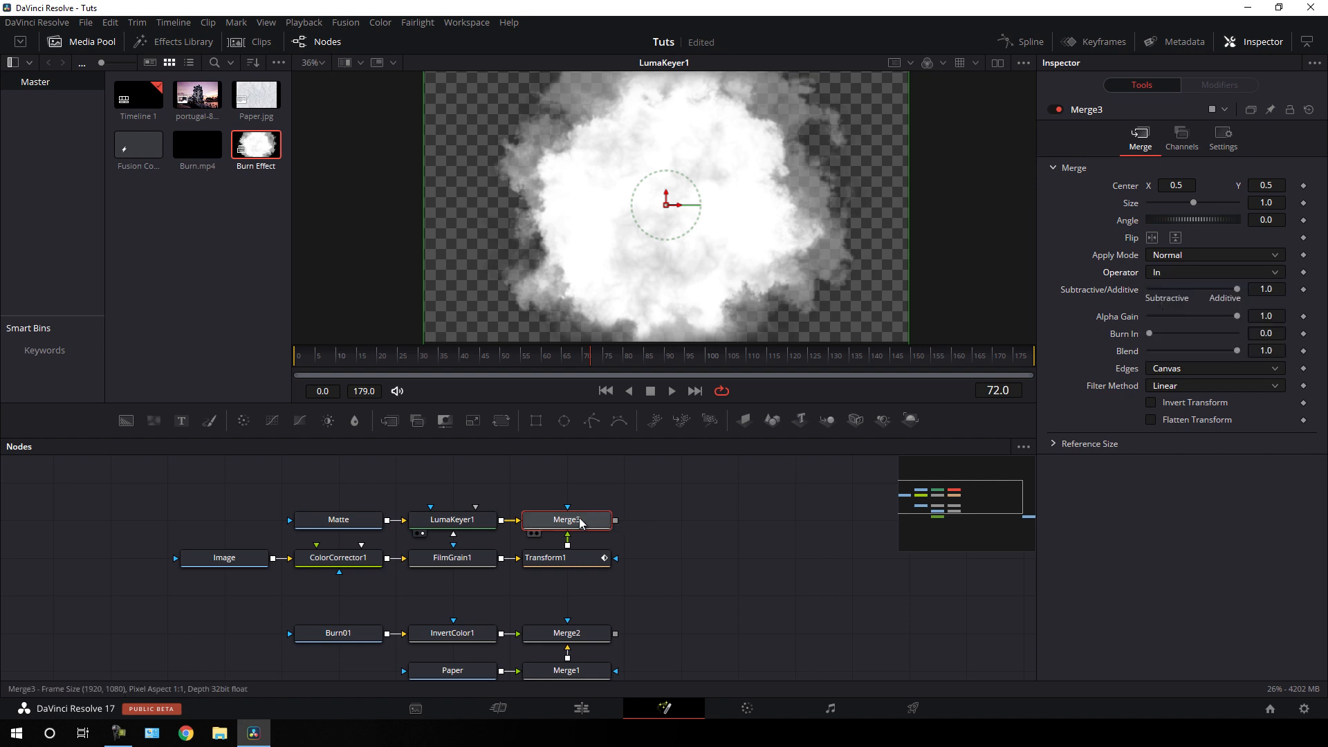
{"action": "left_click_drag", "start_coordinate": [566, 520], "coordinate": [670, 158]}
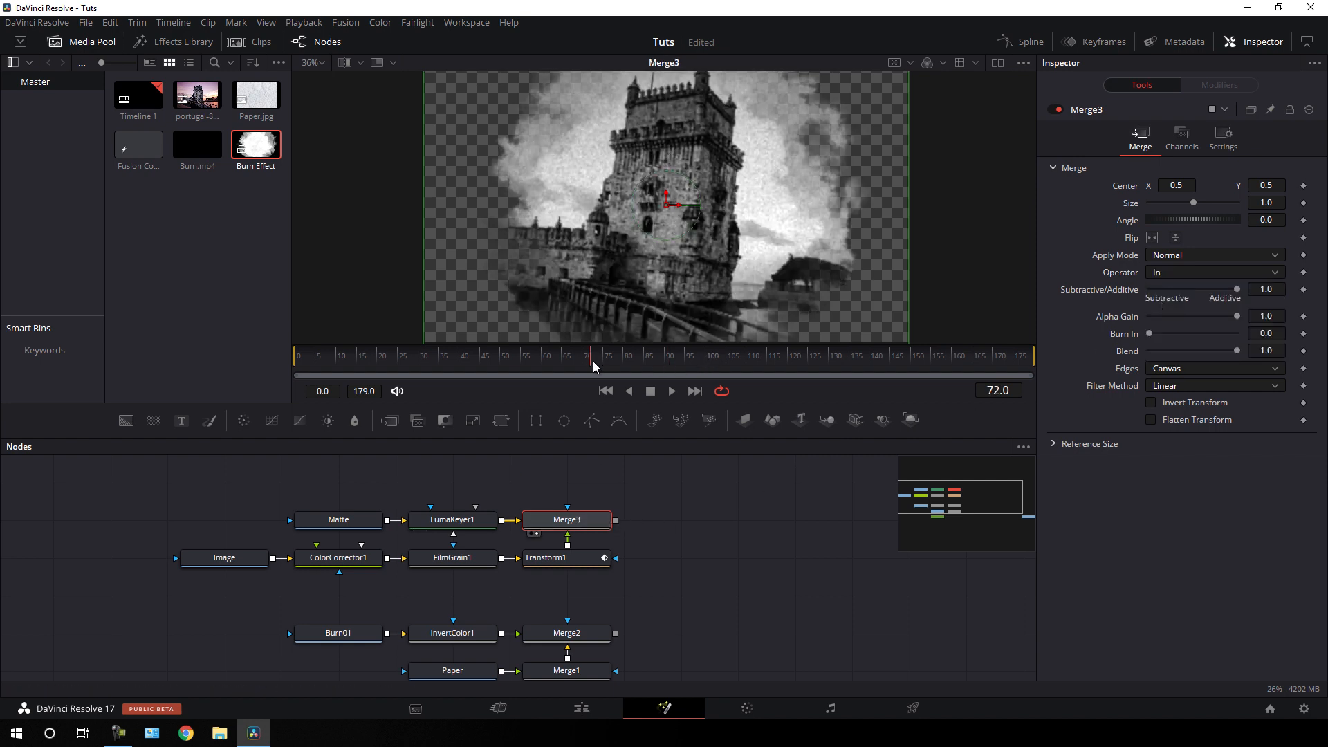
{"action": "left_click_drag", "start_coordinate": [592, 361], "coordinate": [504, 363]}
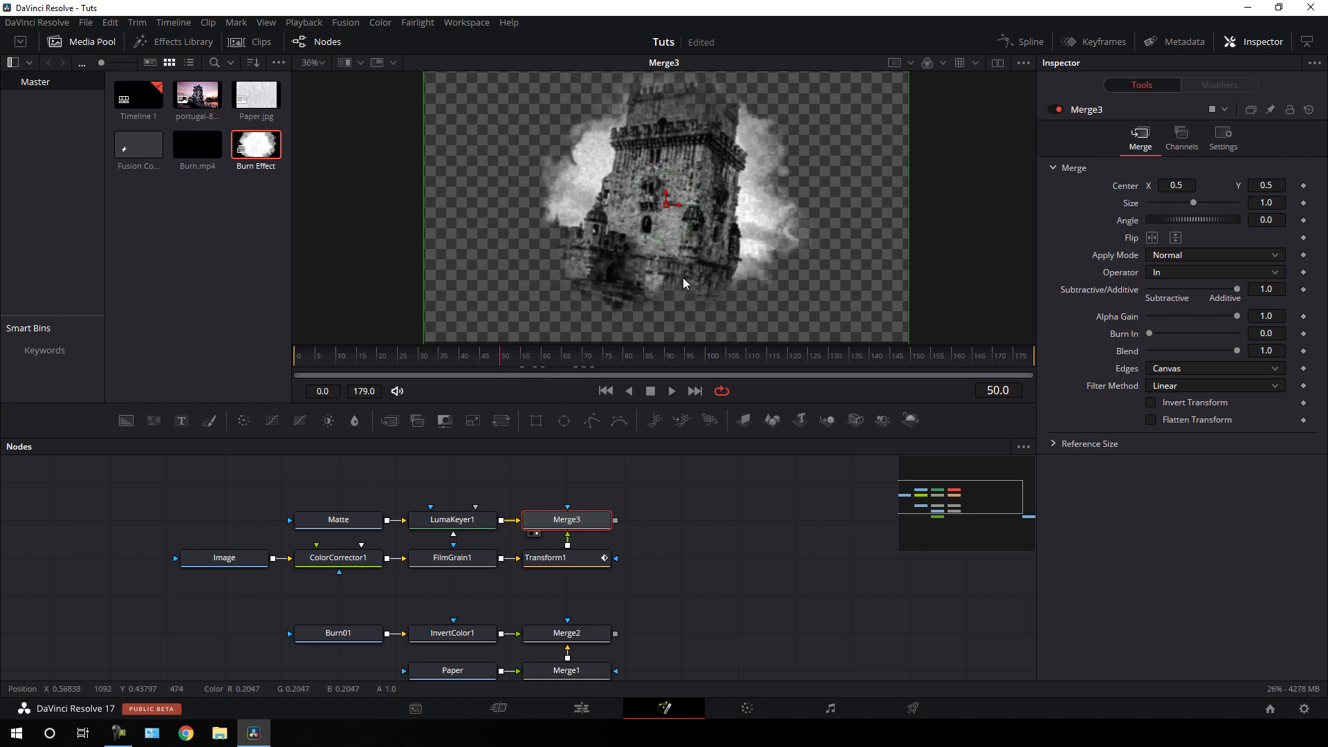
- Add a Merge with Merge2 as background and Merge3 as foreground, then display it and scrub to frame 53
{"action": "left_click", "coordinate": [639, 495]}
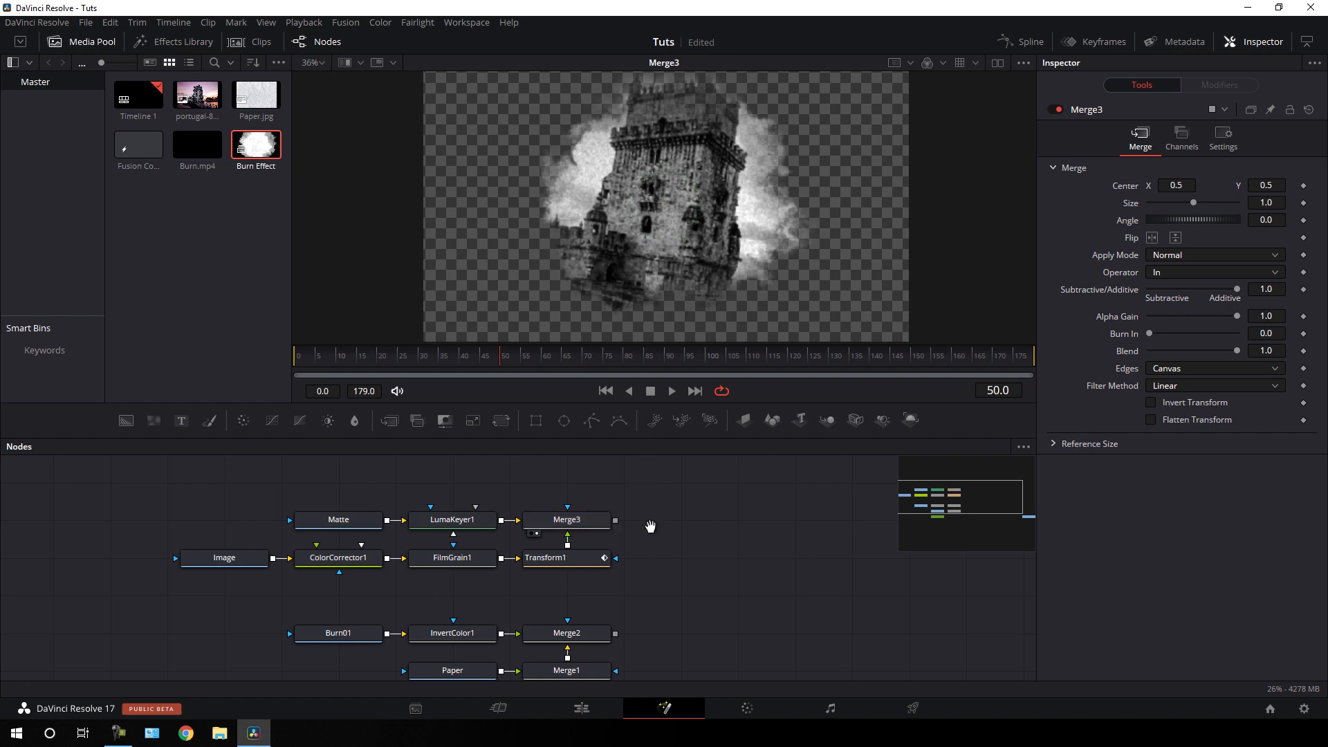
{"action": "left_click_drag", "start_coordinate": [650, 527], "coordinate": [648, 515]}
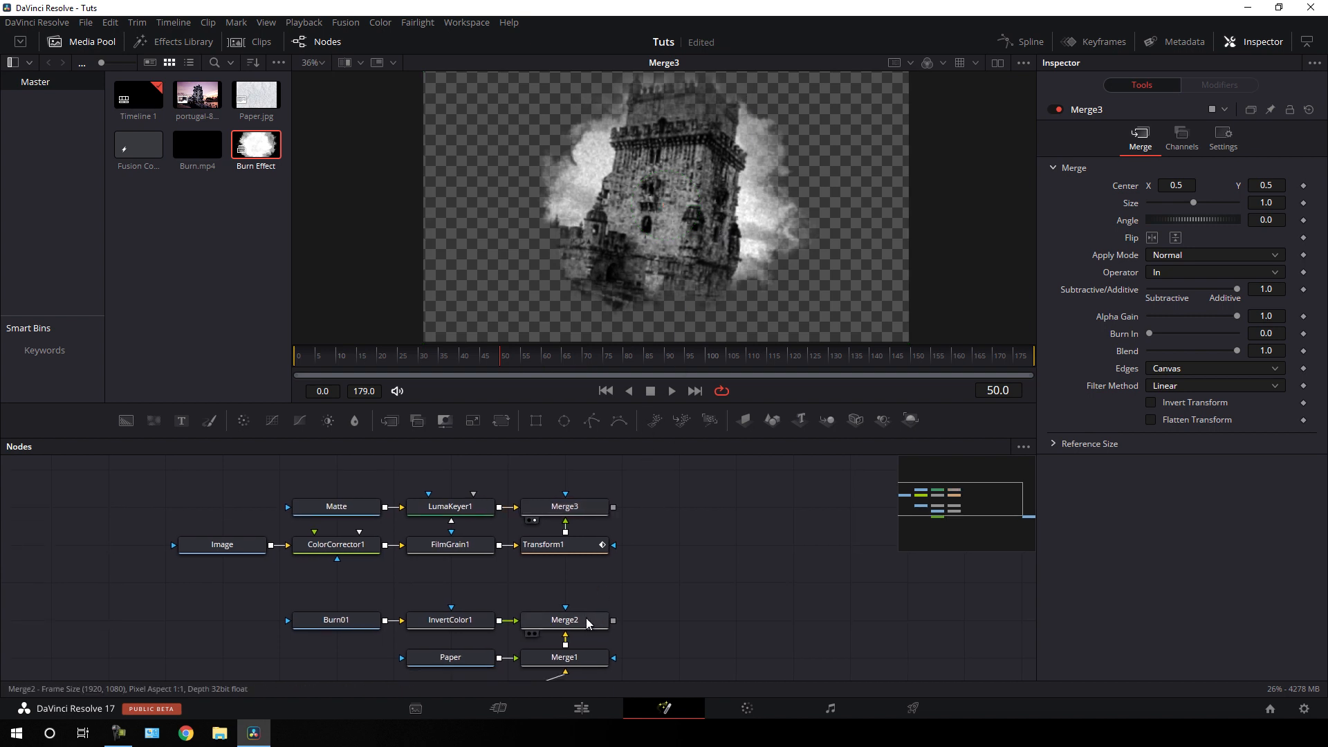
{"action": "left_click", "coordinate": [534, 634]}
{"action": "scroll", "coordinate": [692, 541], "scroll_direction": "down", "scroll_amount": 2}
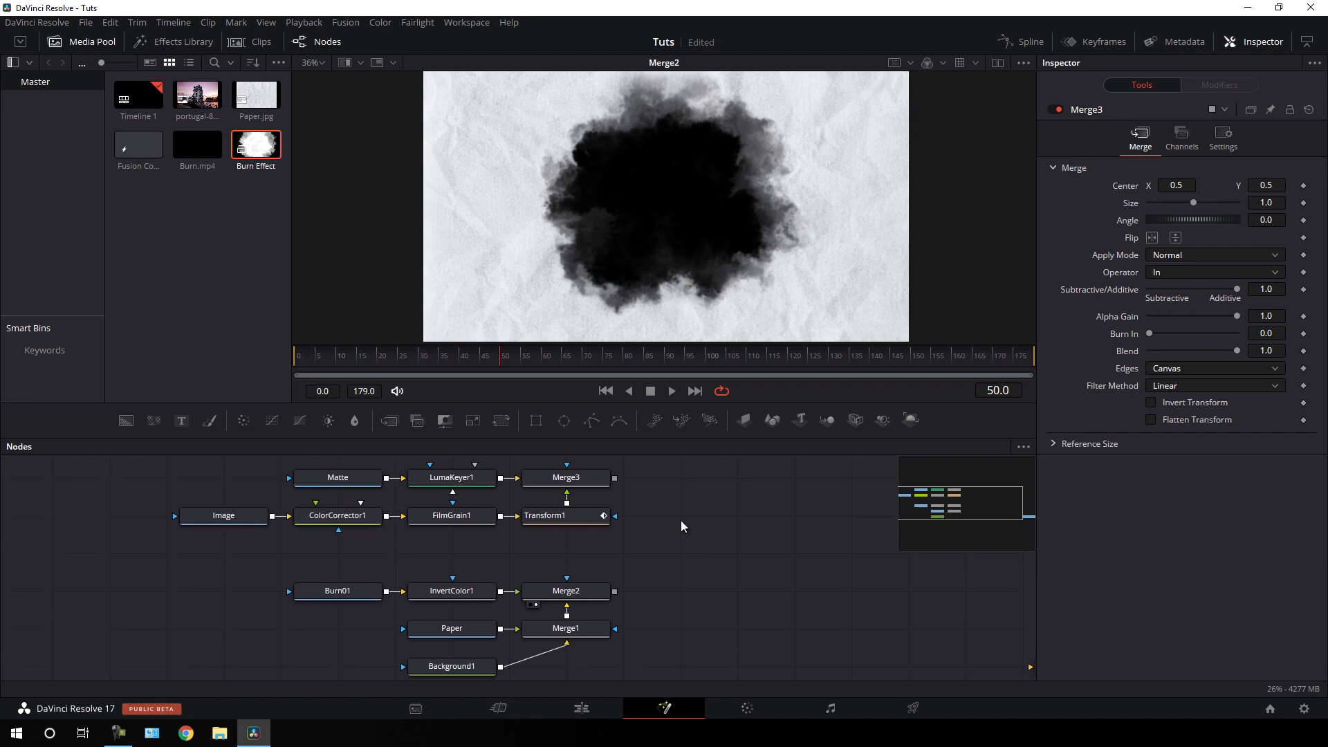
{"action": "left_click", "coordinate": [388, 419]}
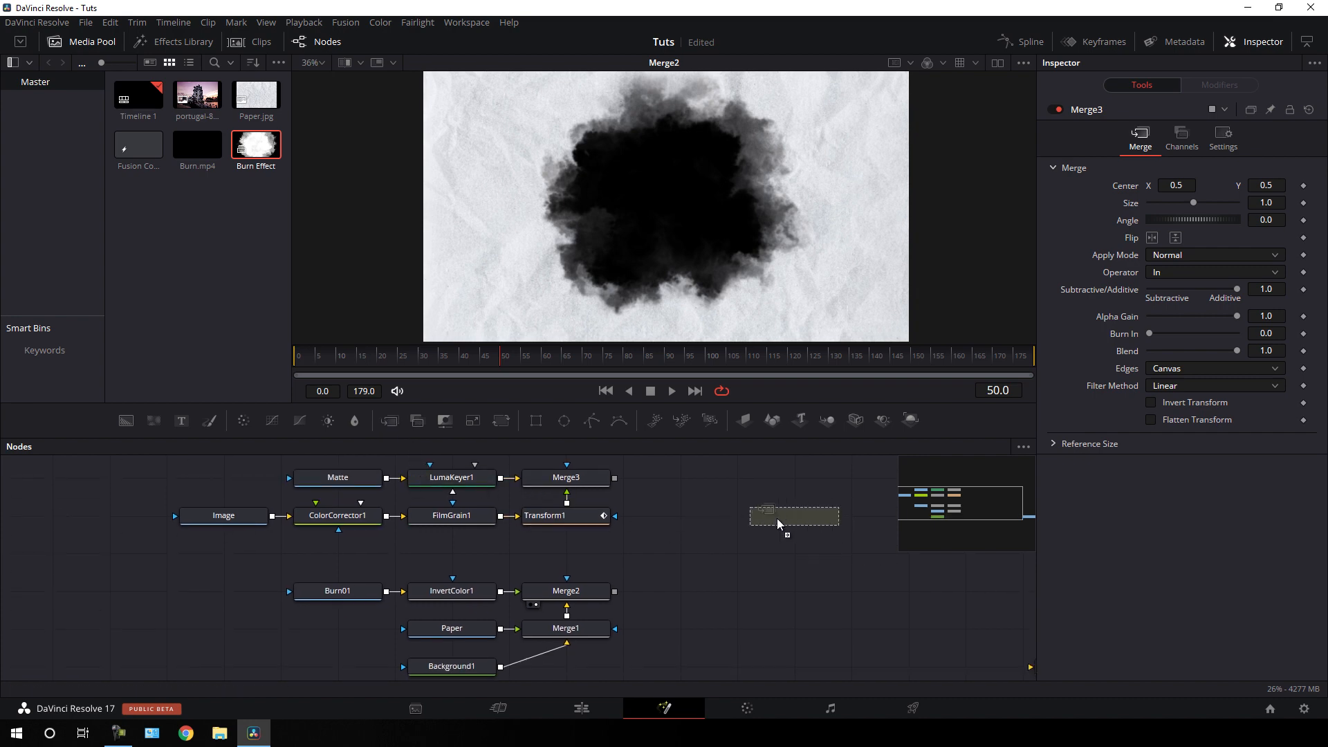
{"action": "left_click", "coordinate": [737, 523]}
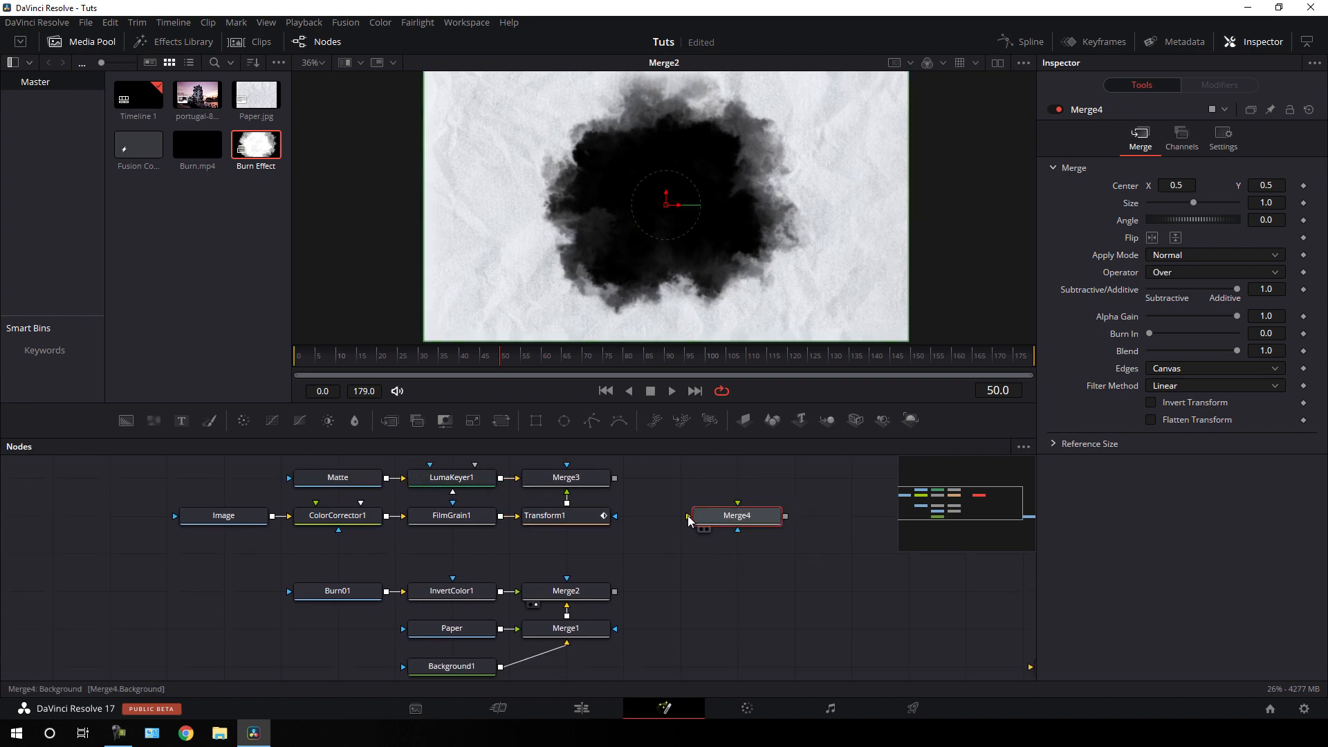
{"action": "left_click_drag", "start_coordinate": [689, 520], "coordinate": [612, 591]}
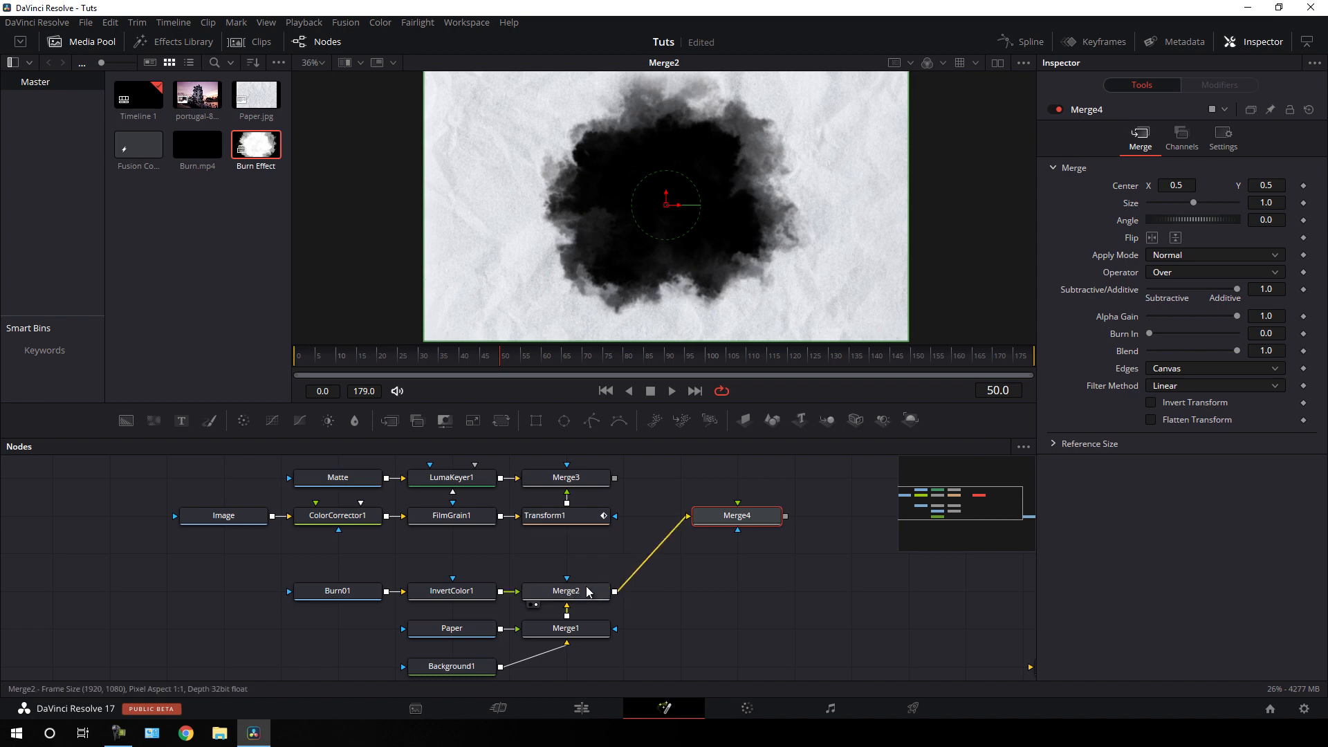
{"action": "scroll", "coordinate": [733, 560], "scroll_direction": "up", "scroll_amount": 2}
{"action": "left_click_drag", "start_coordinate": [736, 562], "coordinate": [612, 537]}
{"action": "left_click_drag", "start_coordinate": [730, 577], "coordinate": [646, 175]}
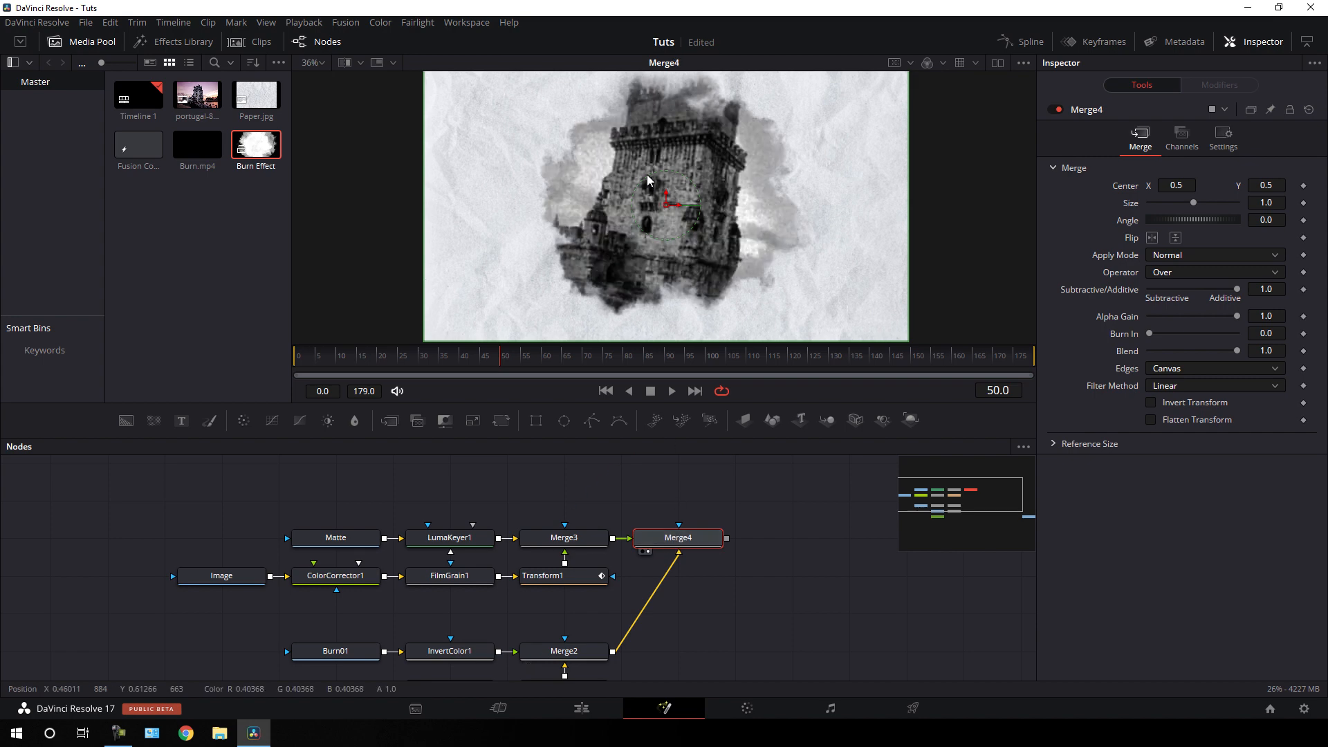
{"action": "left_click_drag", "start_coordinate": [573, 359], "coordinate": [561, 369]}
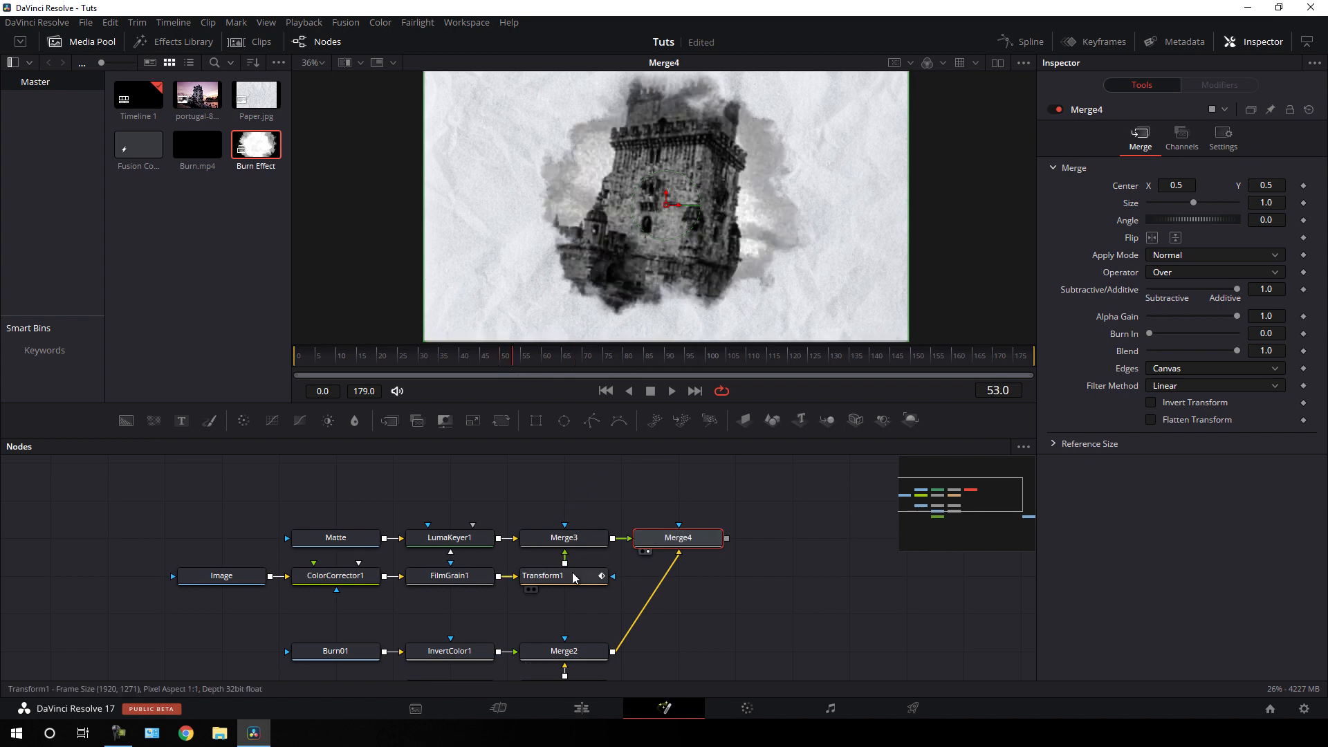
- Display Merge2 and Merge3 in turn to compare the burn hole with the masked photo
{"action": "left_click_drag", "start_coordinate": [585, 606], "coordinate": [599, 562]}
{"action": "left_click_drag", "start_coordinate": [589, 609], "coordinate": [658, 166]}
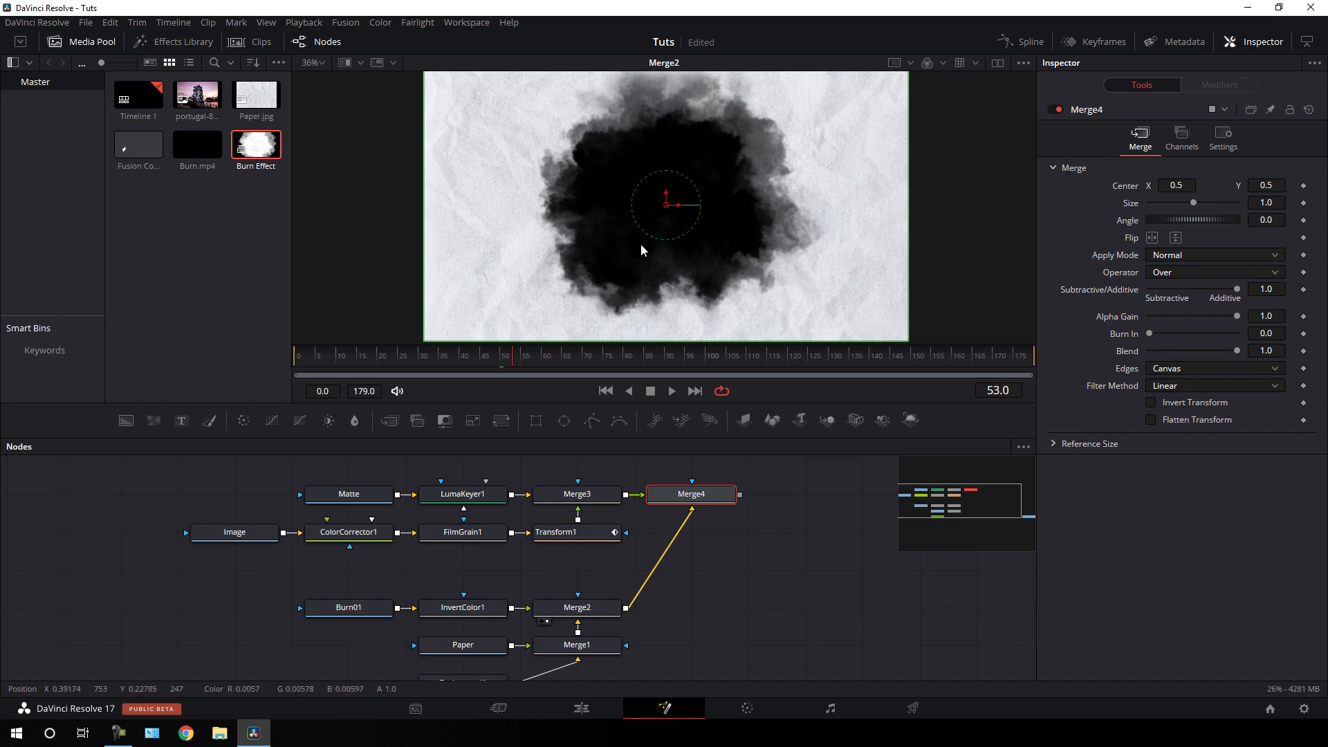
{"action": "left_click_drag", "start_coordinate": [579, 495], "coordinate": [682, 143]}
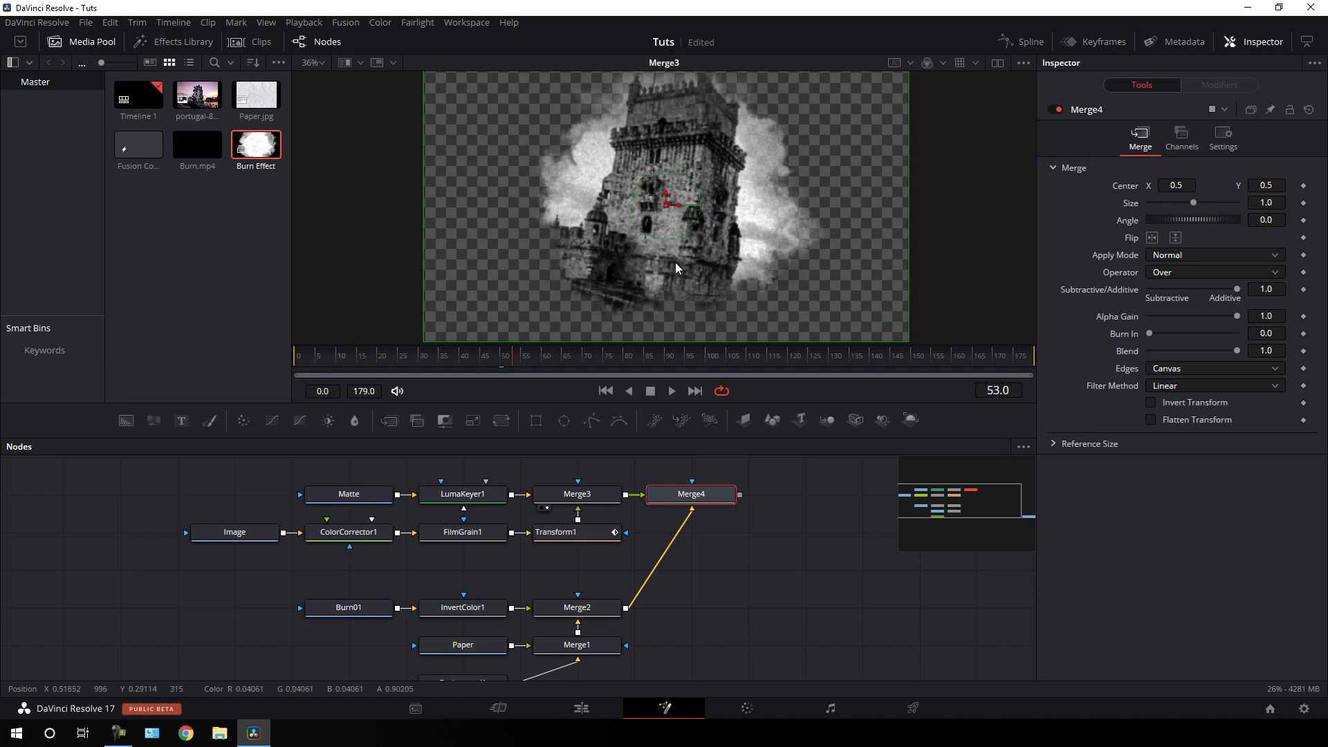
- Shift the Matte clip in the Keyframes editor to start at frame 15, then close the editor
{"action": "left_click", "coordinate": [1099, 43]}
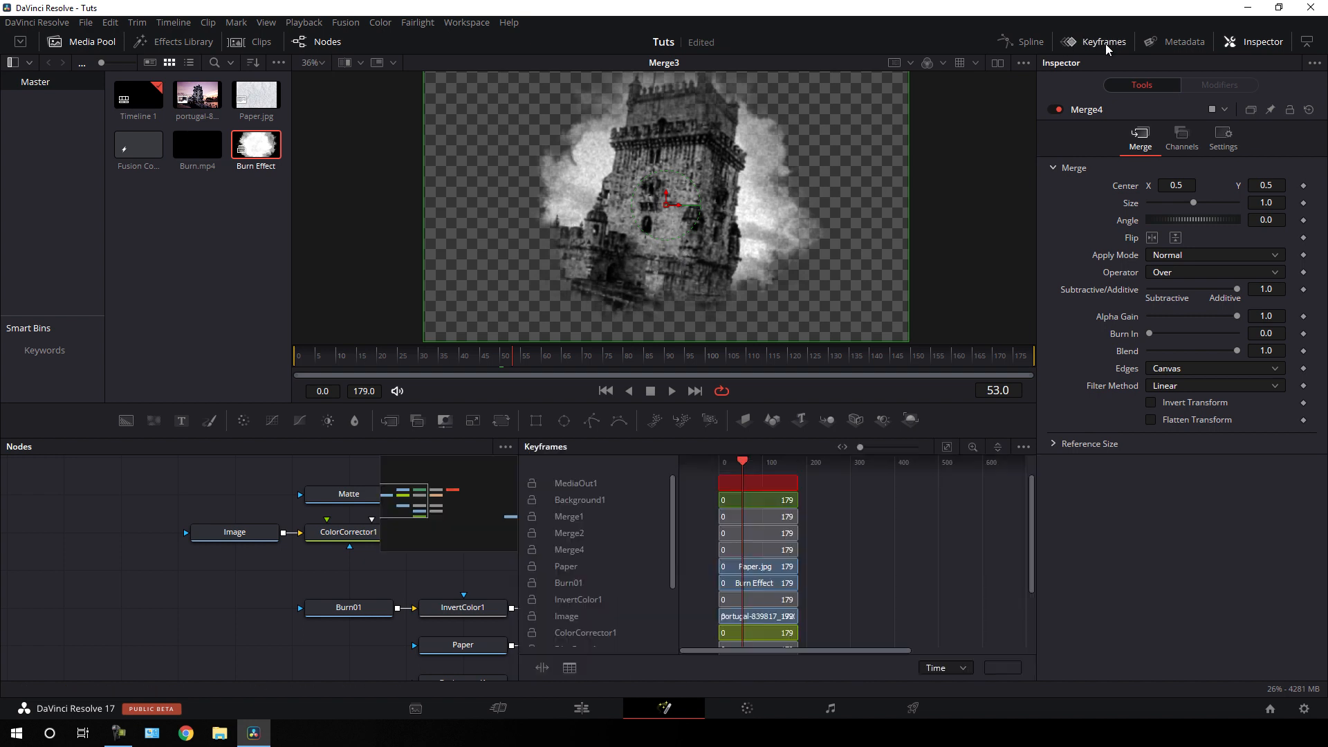
{"action": "scroll", "coordinate": [602, 574], "scroll_direction": "down", "scroll_amount": 2}
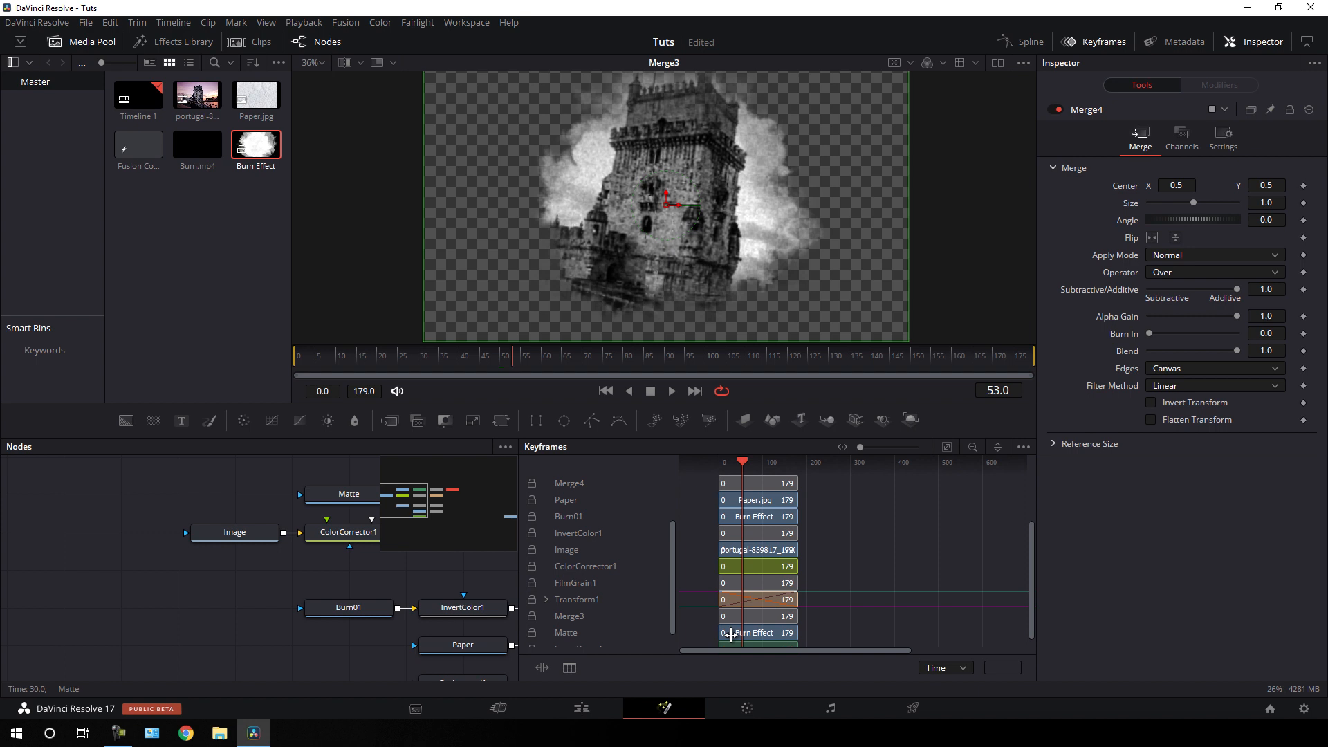
{"action": "scroll", "coordinate": [731, 634], "scroll_direction": "up", "scroll_amount": 4}
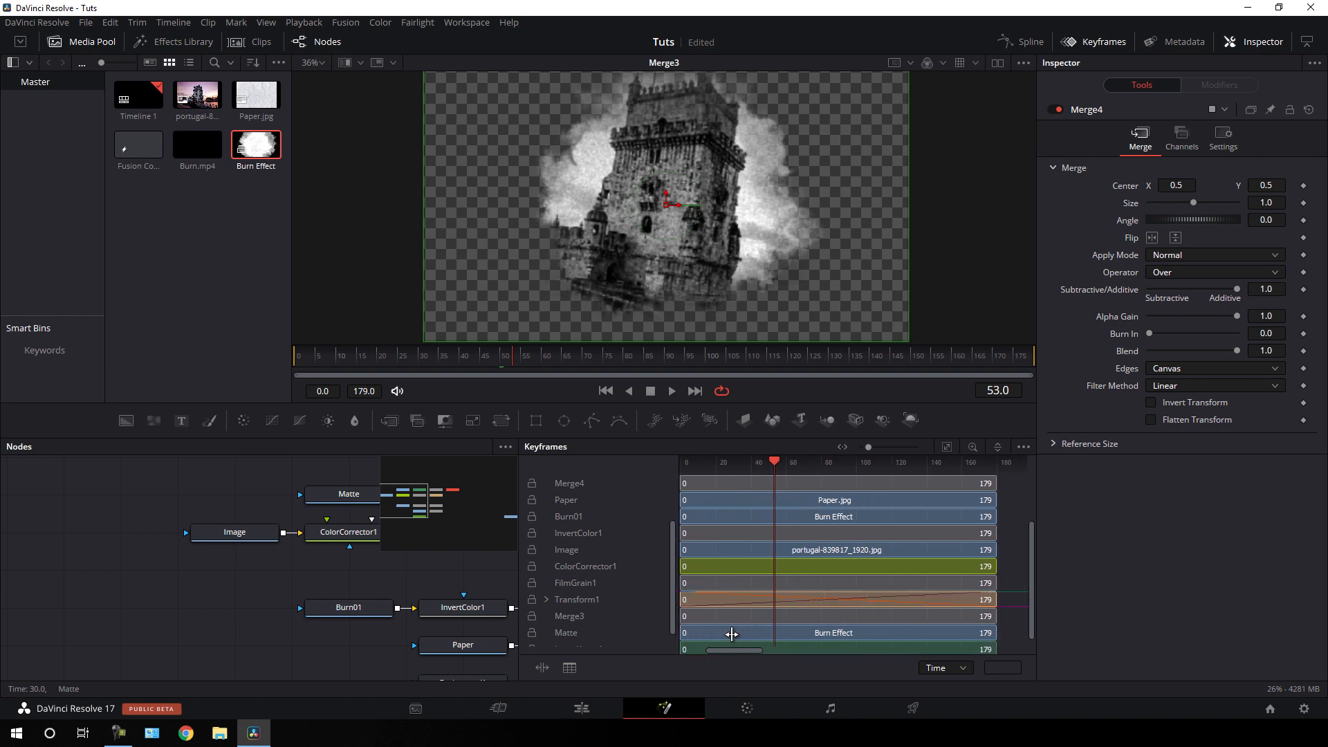
{"action": "left_click_drag", "start_coordinate": [733, 650], "coordinate": [716, 650]}
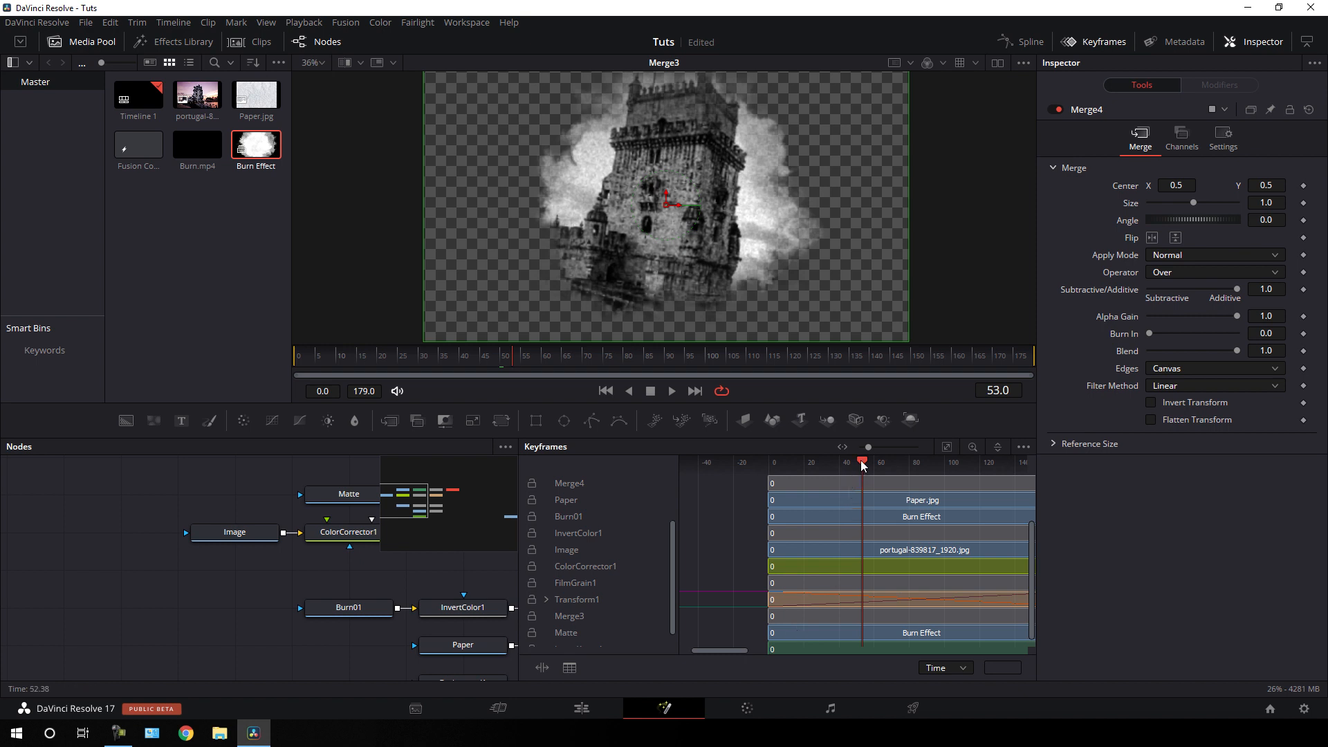
{"action": "mouse_move", "coordinate": [863, 465]}
{"action": "left_mouse_down"}
{"action": "mouse_move", "coordinate": [772, 468]}
{"action": "mouse_move", "coordinate": [795, 470]}
{"action": "left_mouse_up"}
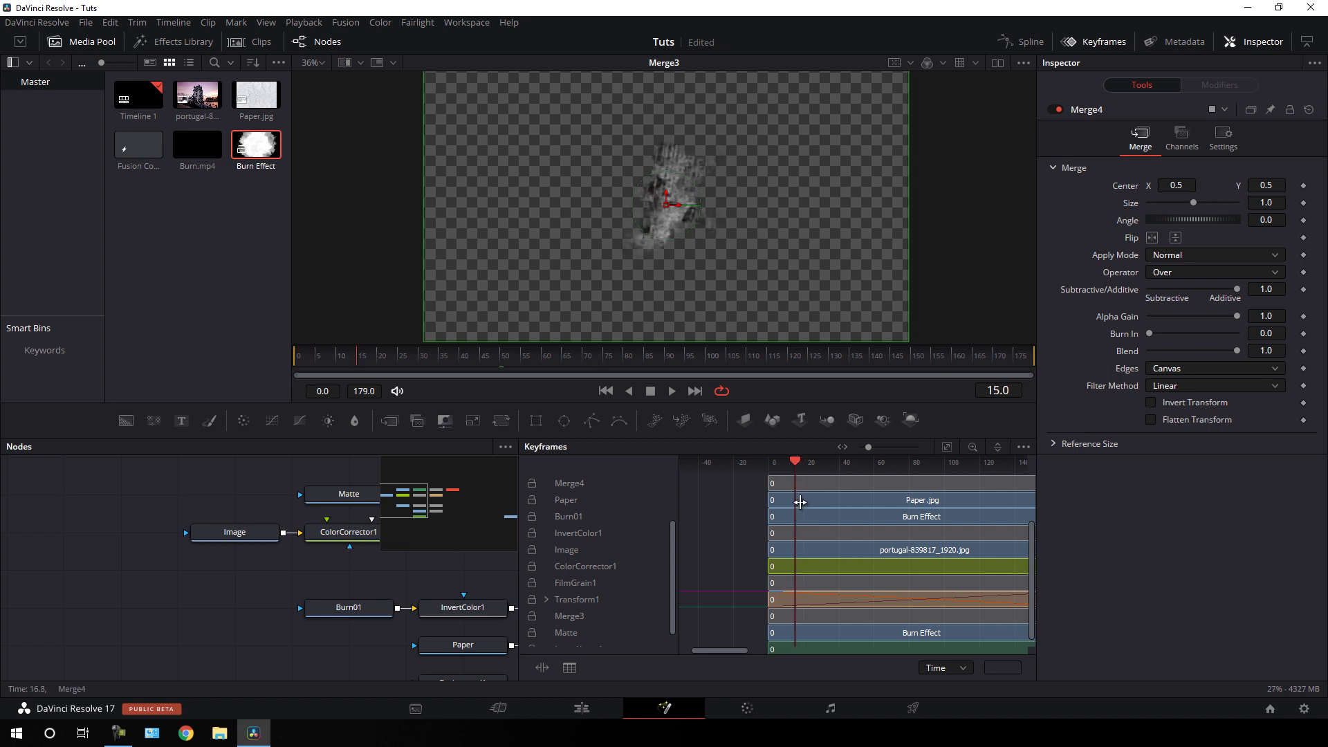
{"action": "left_click", "coordinate": [805, 632]}
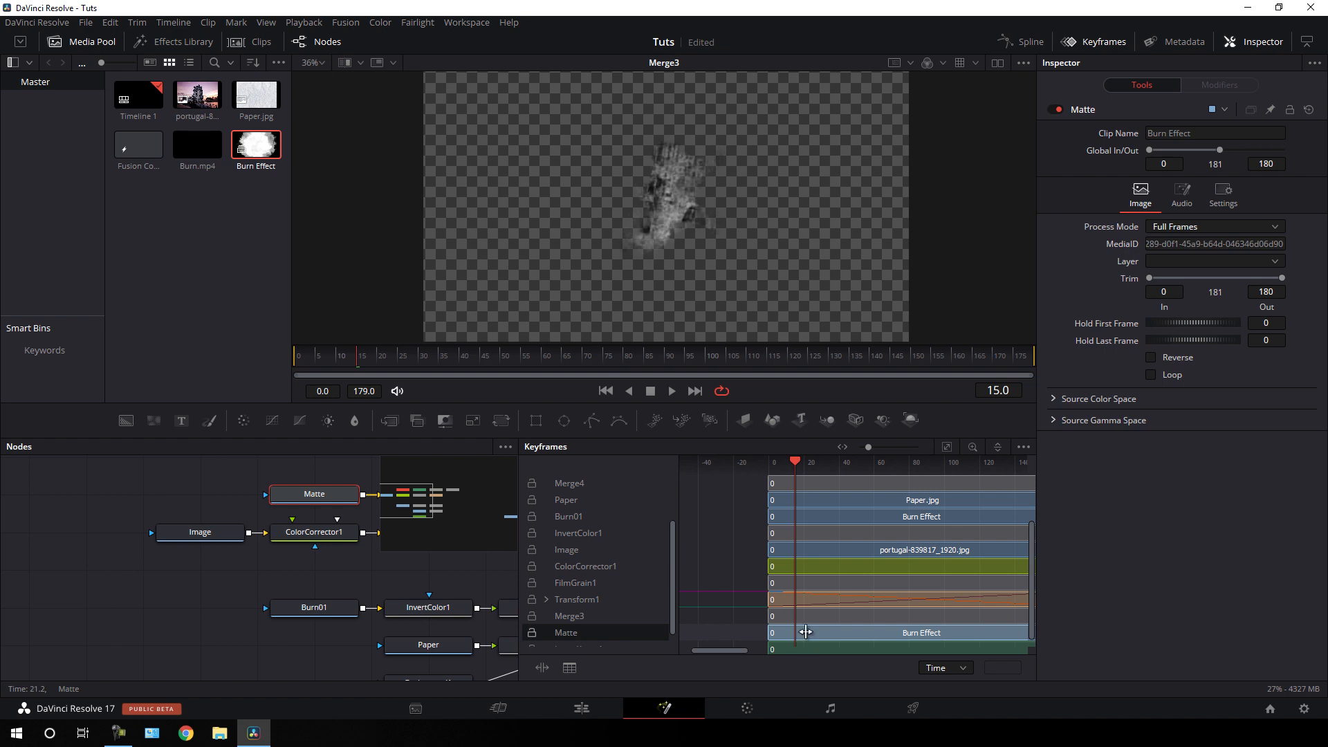
{"action": "left_click_drag", "start_coordinate": [806, 632], "coordinate": [832, 631]}
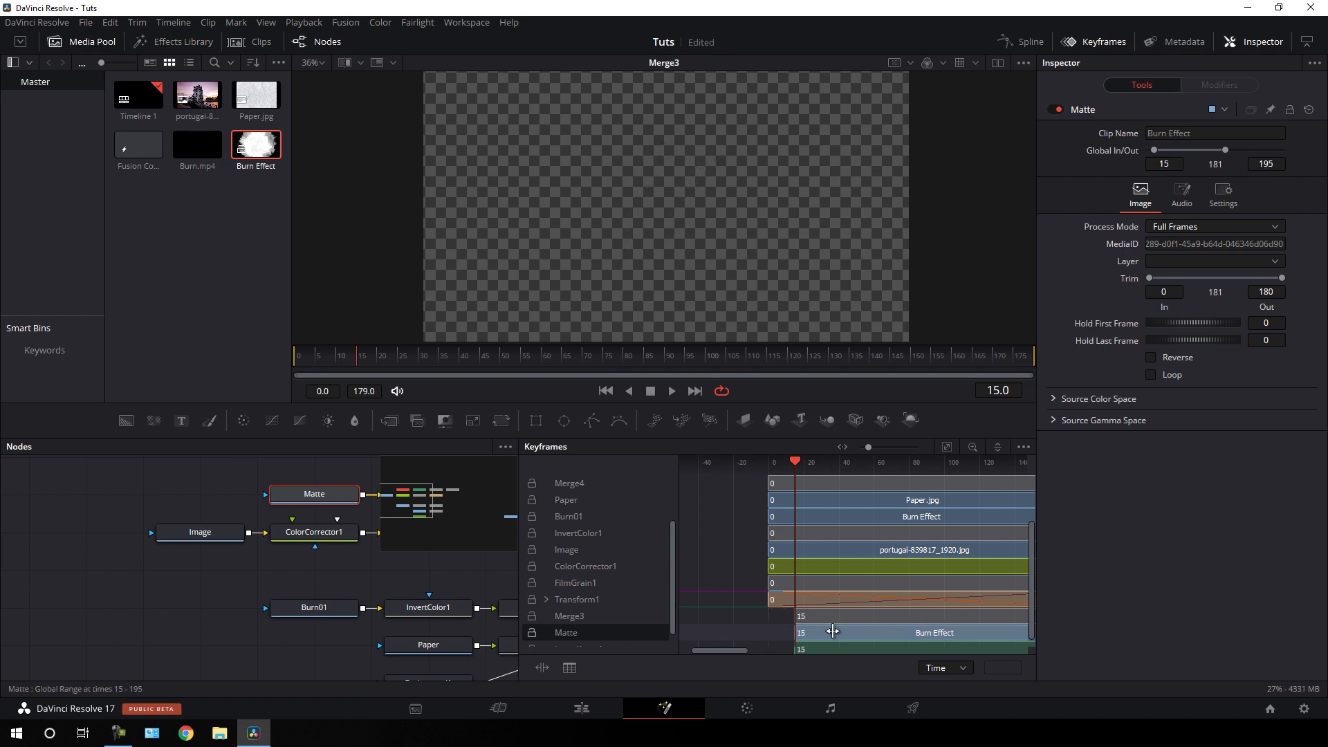
{"action": "left_click", "coordinate": [1104, 43]}
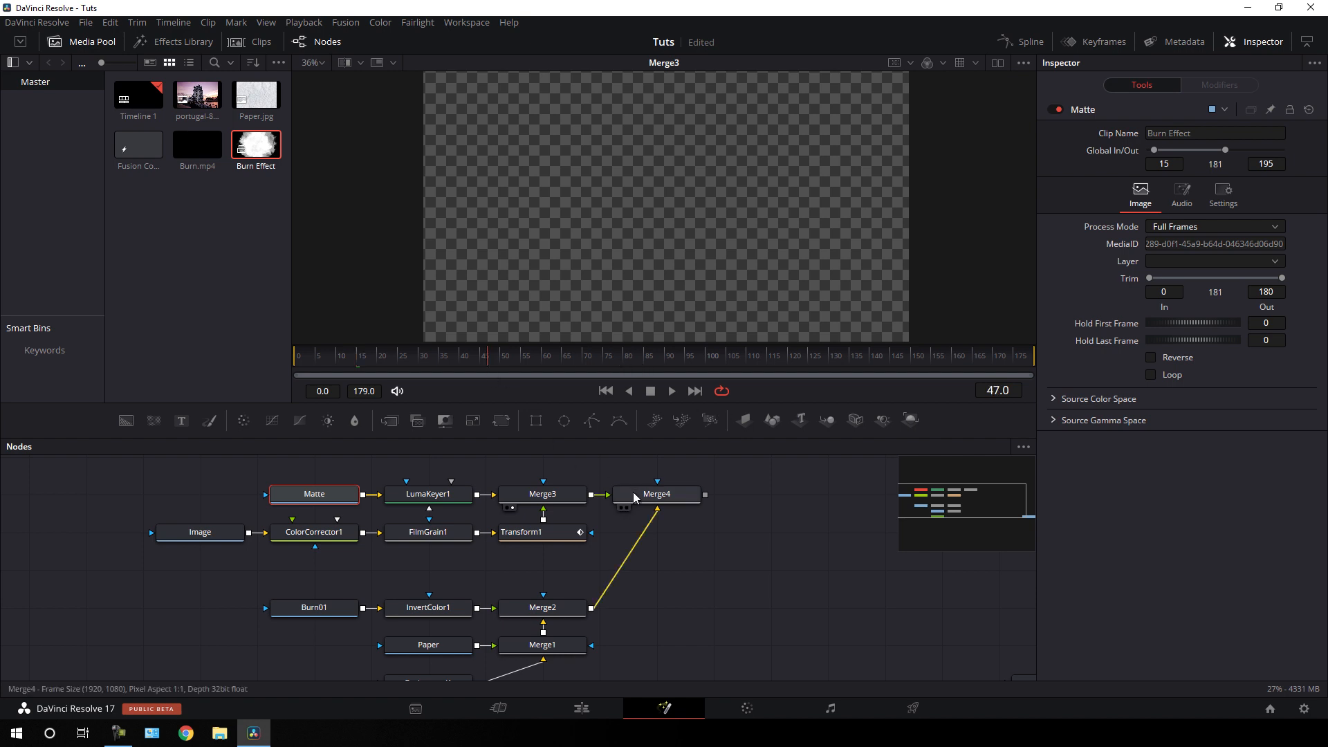
- Display Merge4 and scrub through the delayed photo reveal, stopping at frame 132
{"action": "left_click", "coordinate": [621, 507]}
{"action": "left_click", "coordinate": [466, 355]}
{"action": "left_click_drag", "start_coordinate": [497, 356], "coordinate": [839, 356]}
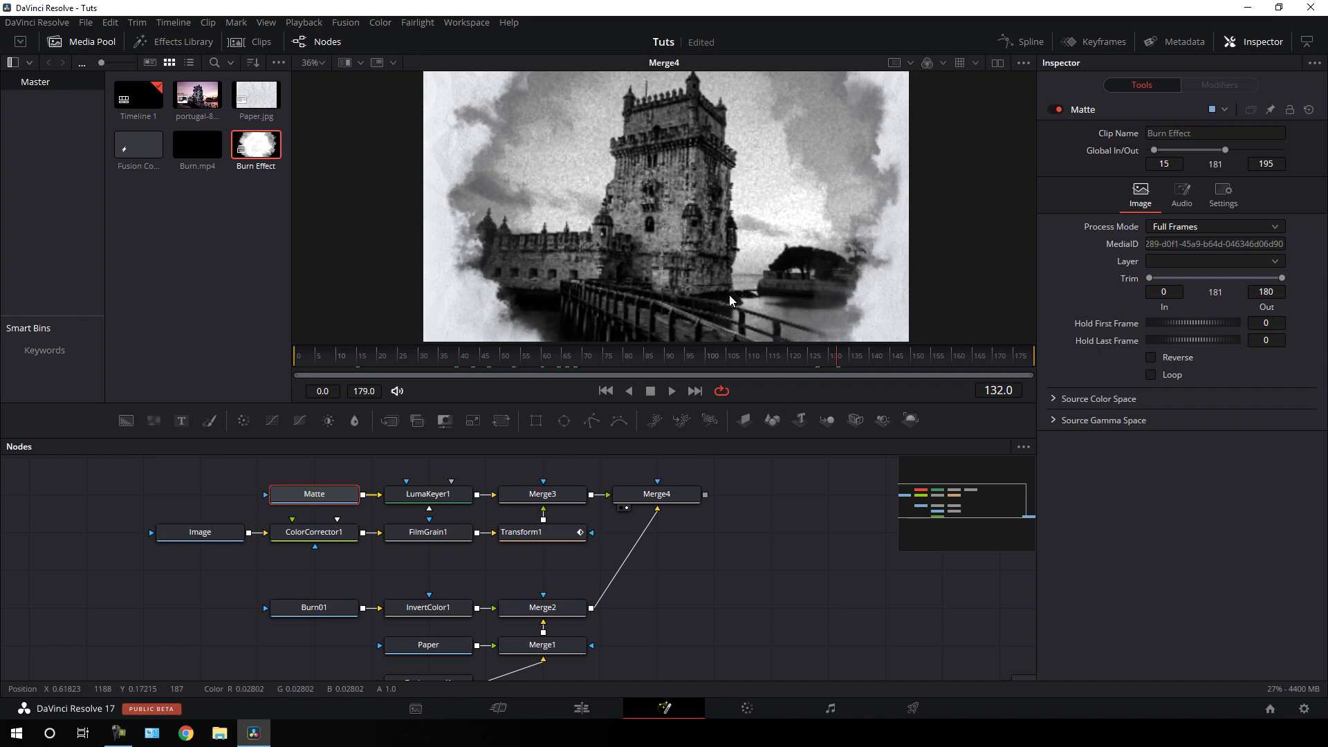
- Add a Text node above Merge3 and a Merge above Merge4 with the text as foreground and Merge4 as background
{"action": "scroll", "coordinate": [738, 507], "scroll_direction": "up", "scroll_amount": 3}
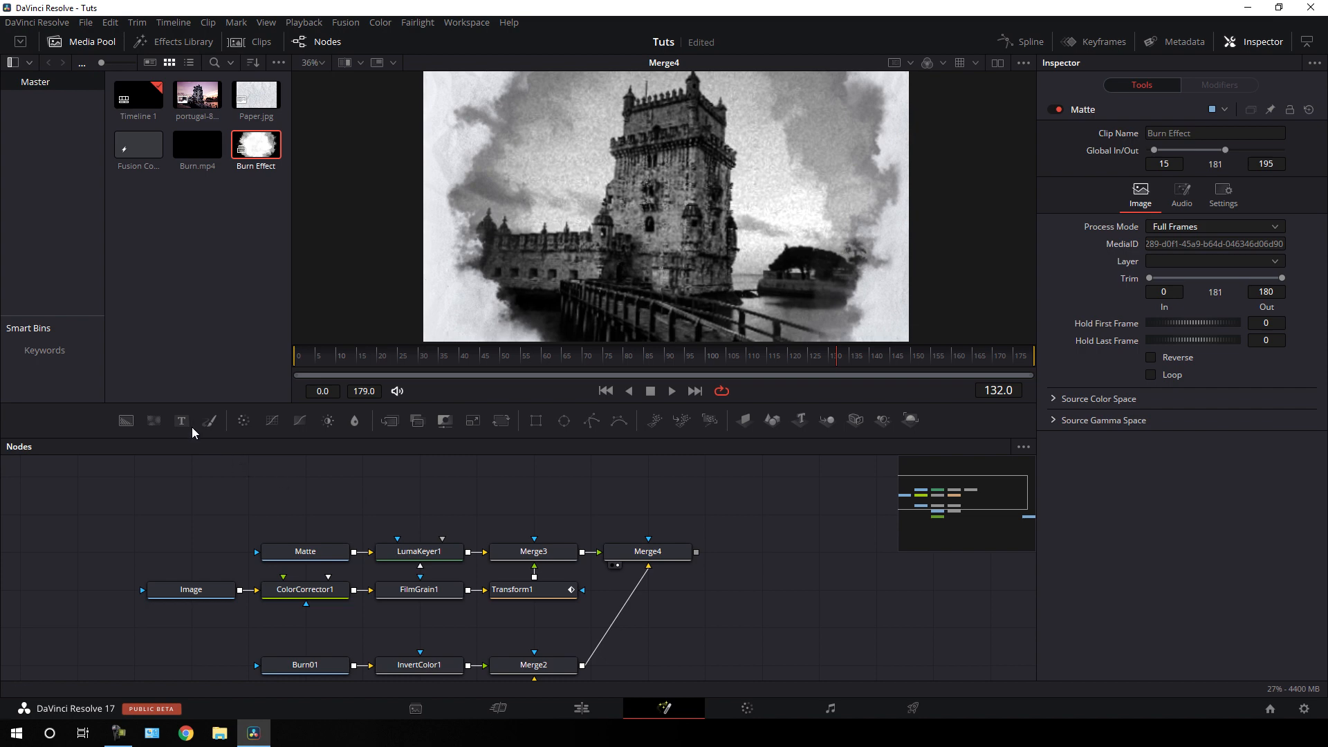
{"action": "left_click_drag", "start_coordinate": [193, 426], "coordinate": [551, 521]}
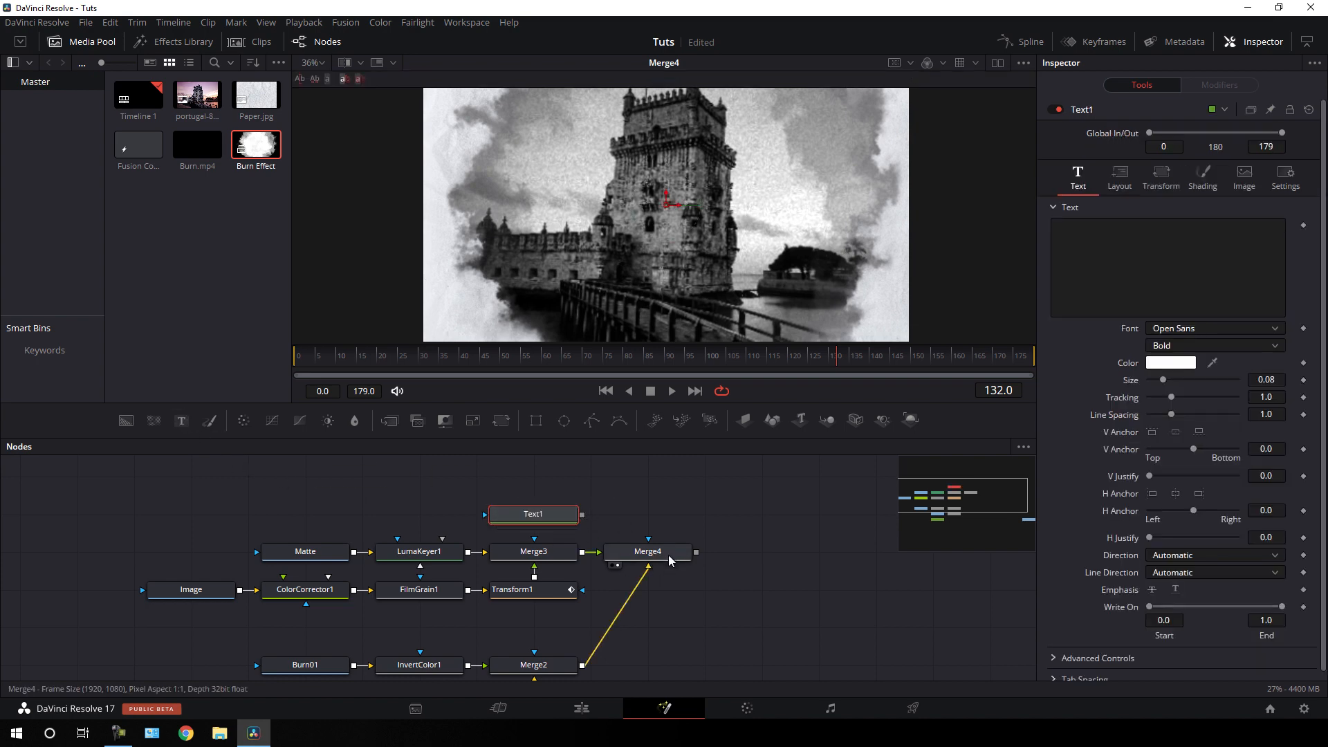
{"action": "left_click", "coordinate": [654, 530]}
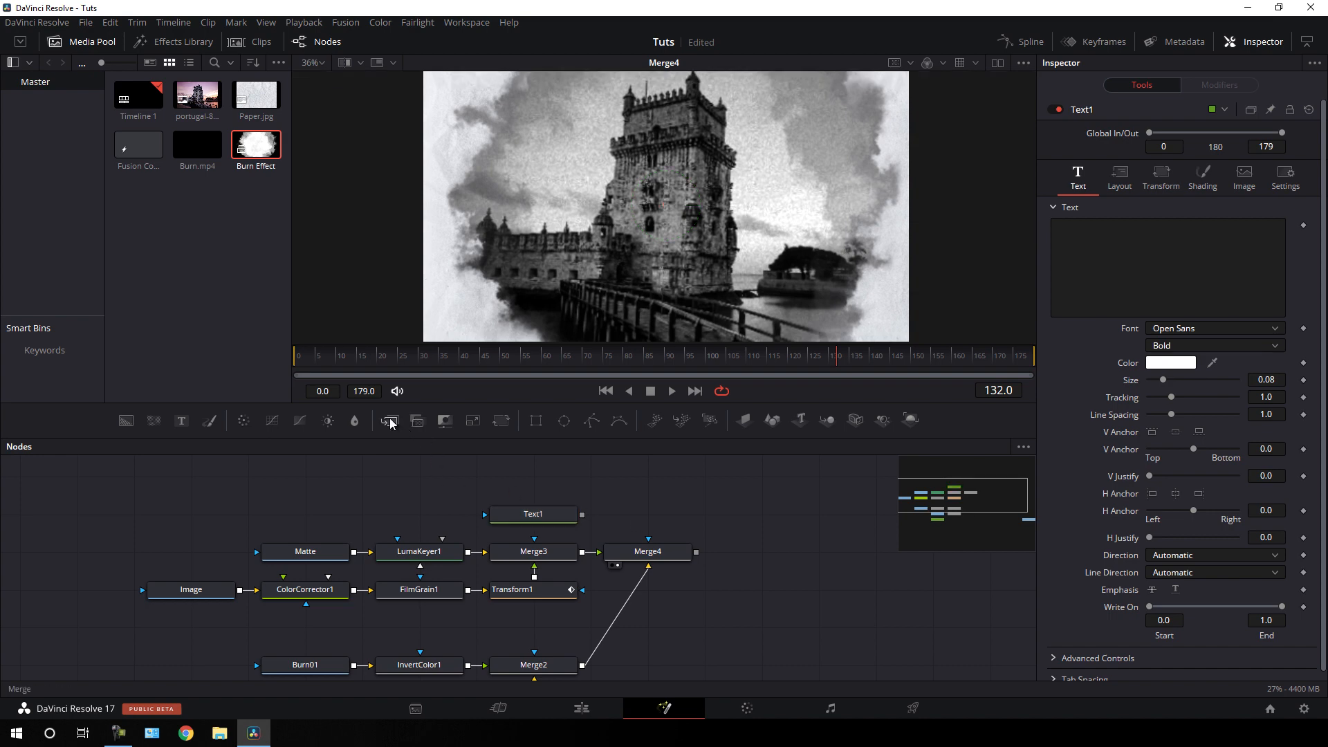
{"action": "left_click_drag", "start_coordinate": [390, 420], "coordinate": [536, 519]}
{"action": "left_click_drag", "start_coordinate": [713, 518], "coordinate": [644, 516]}
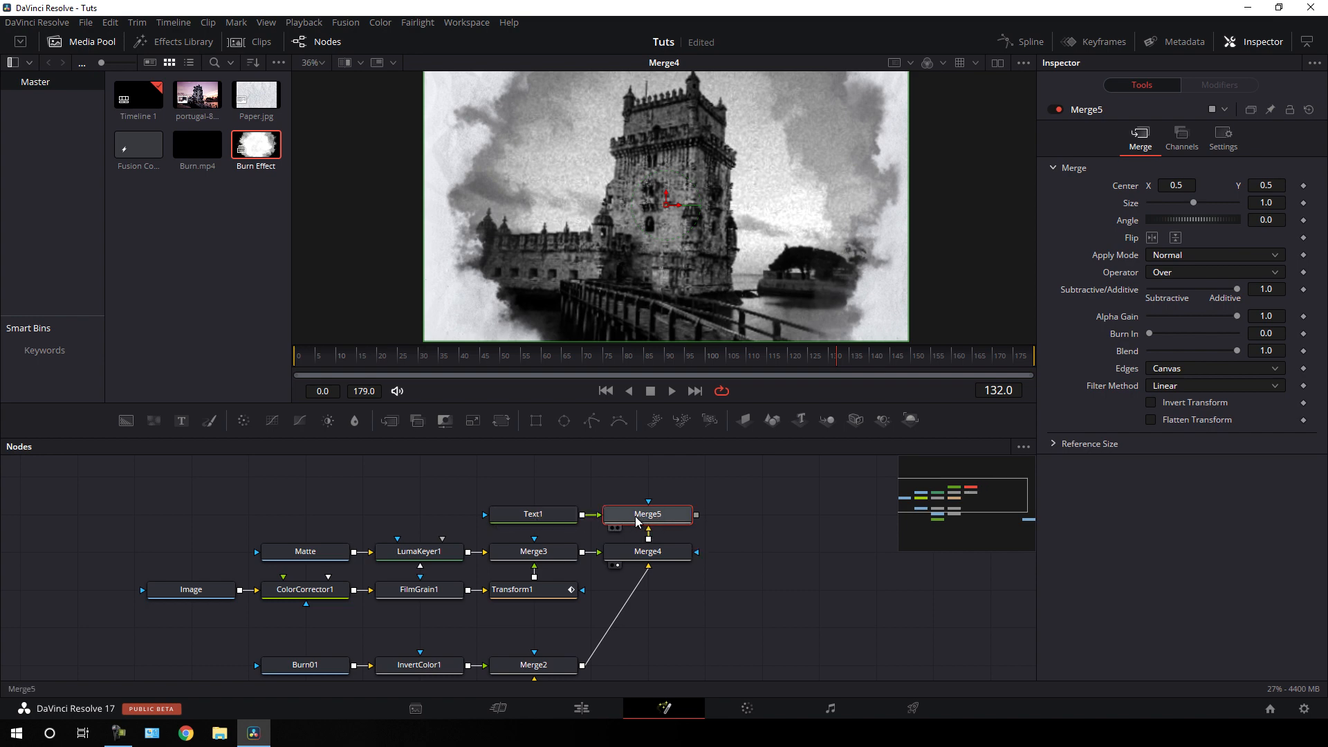
- Display Merge5, enter the title "History 1967" in Text1, and move it to the photo's lower-right area
{"action": "key", "text": "1"}
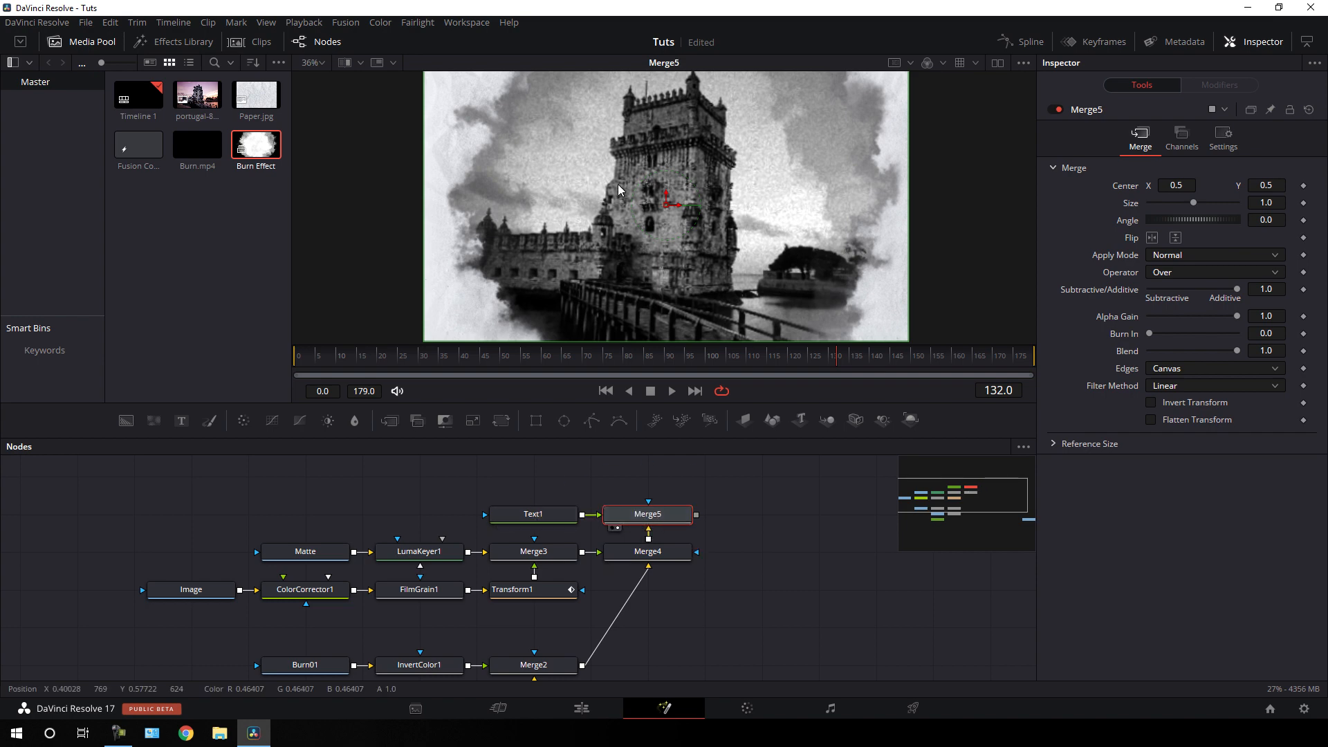
{"action": "left_click", "coordinate": [560, 520]}
{"action": "left_click", "coordinate": [1076, 266]}
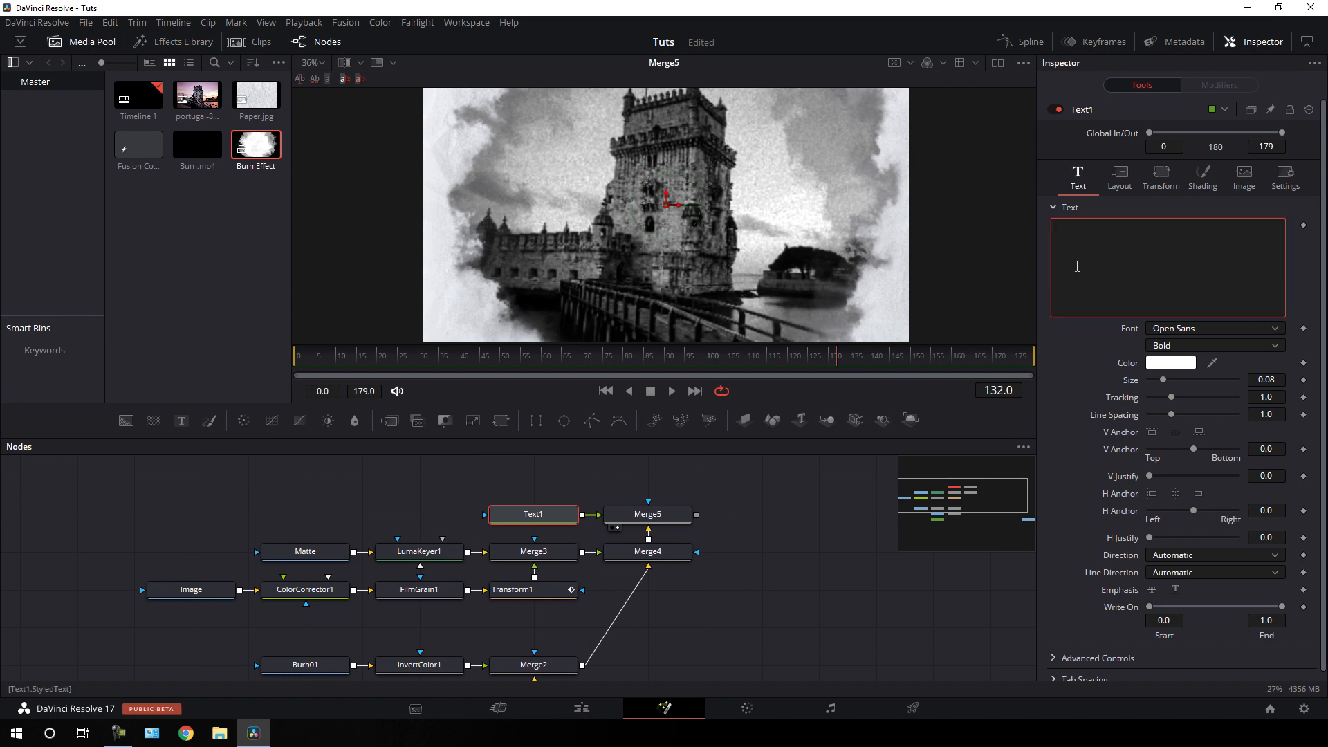
{"action": "type", "text": "History 1967"}
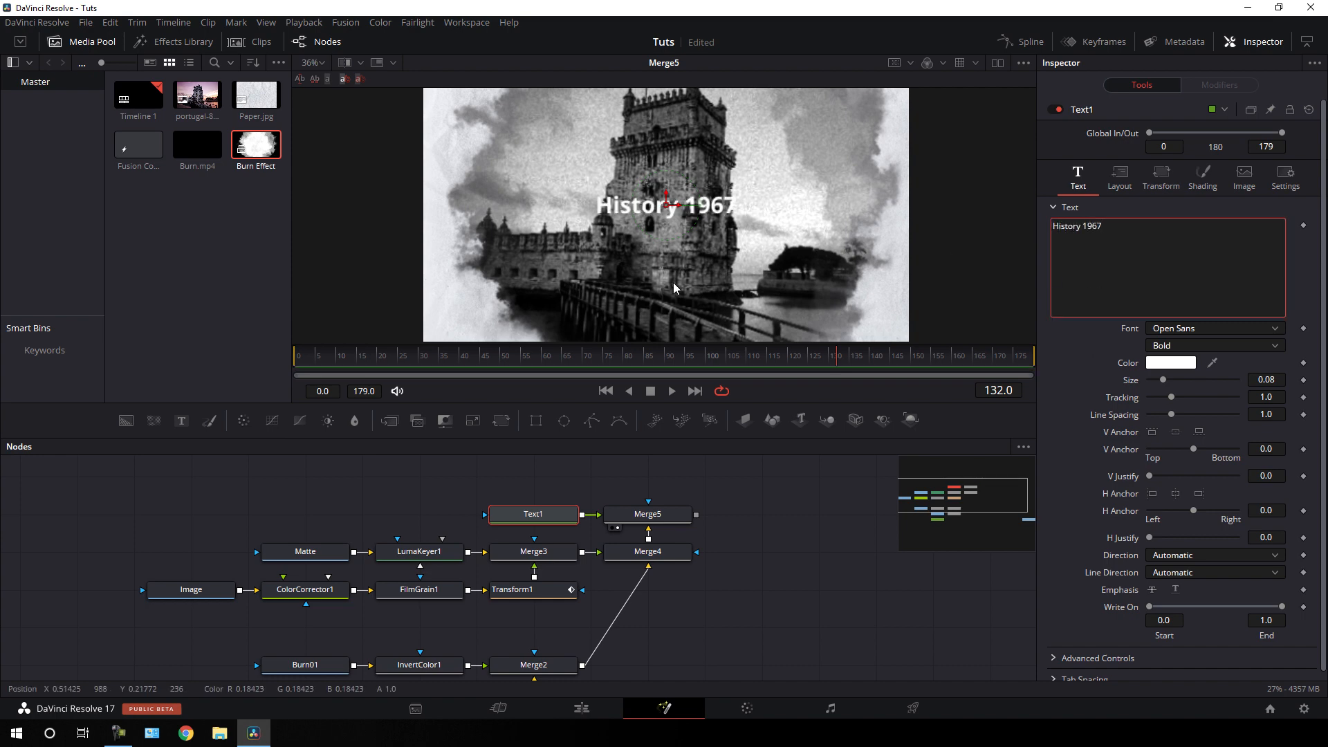
{"action": "left_click_drag", "start_coordinate": [668, 208], "coordinate": [773, 292]}
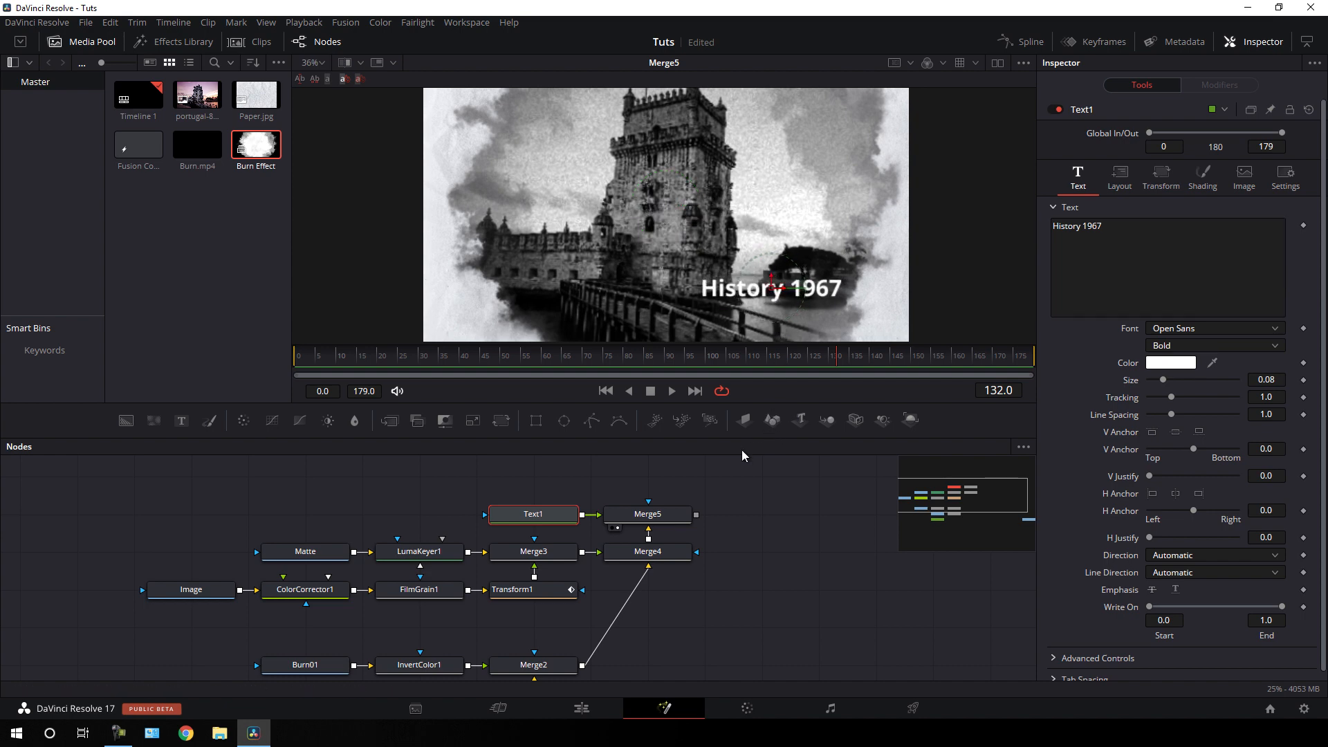
- Change the title's font to Calisto MT, keeping the Bold style
{"action": "left_click", "coordinate": [1178, 329]}
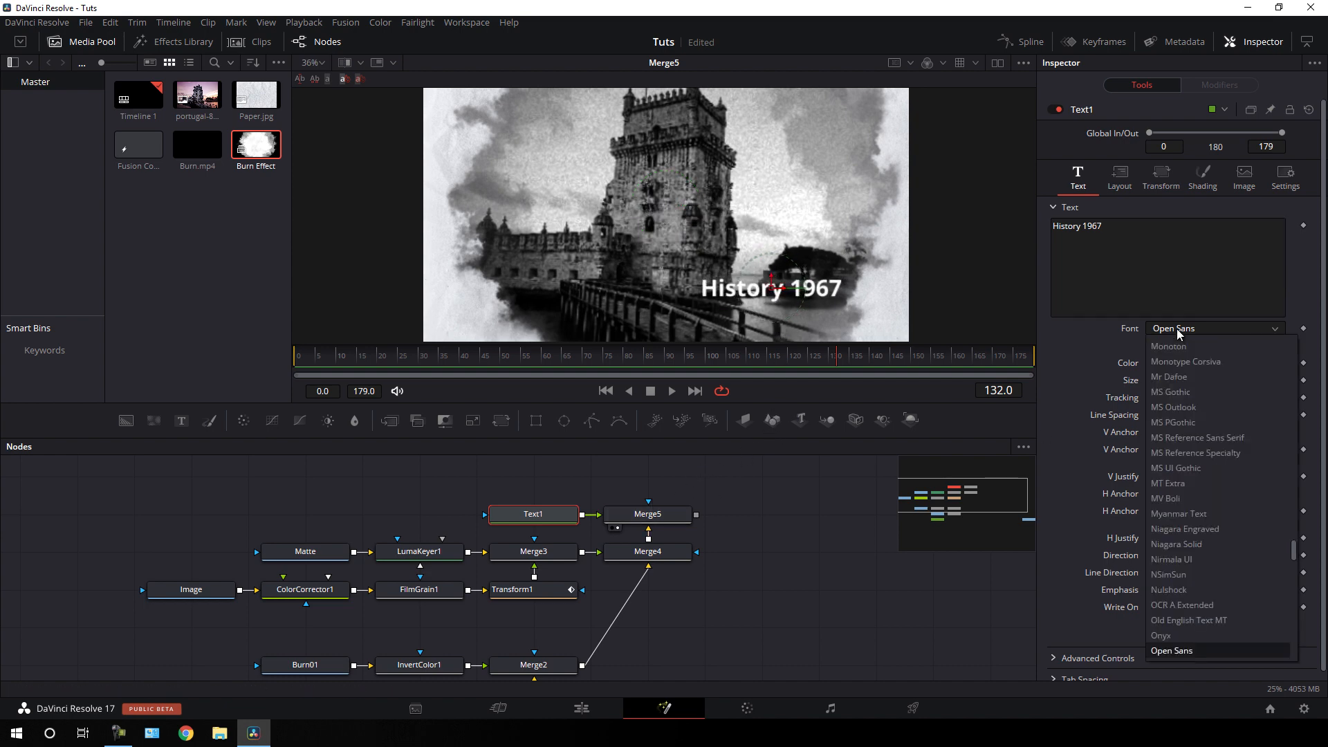
{"action": "key", "text": "c"}
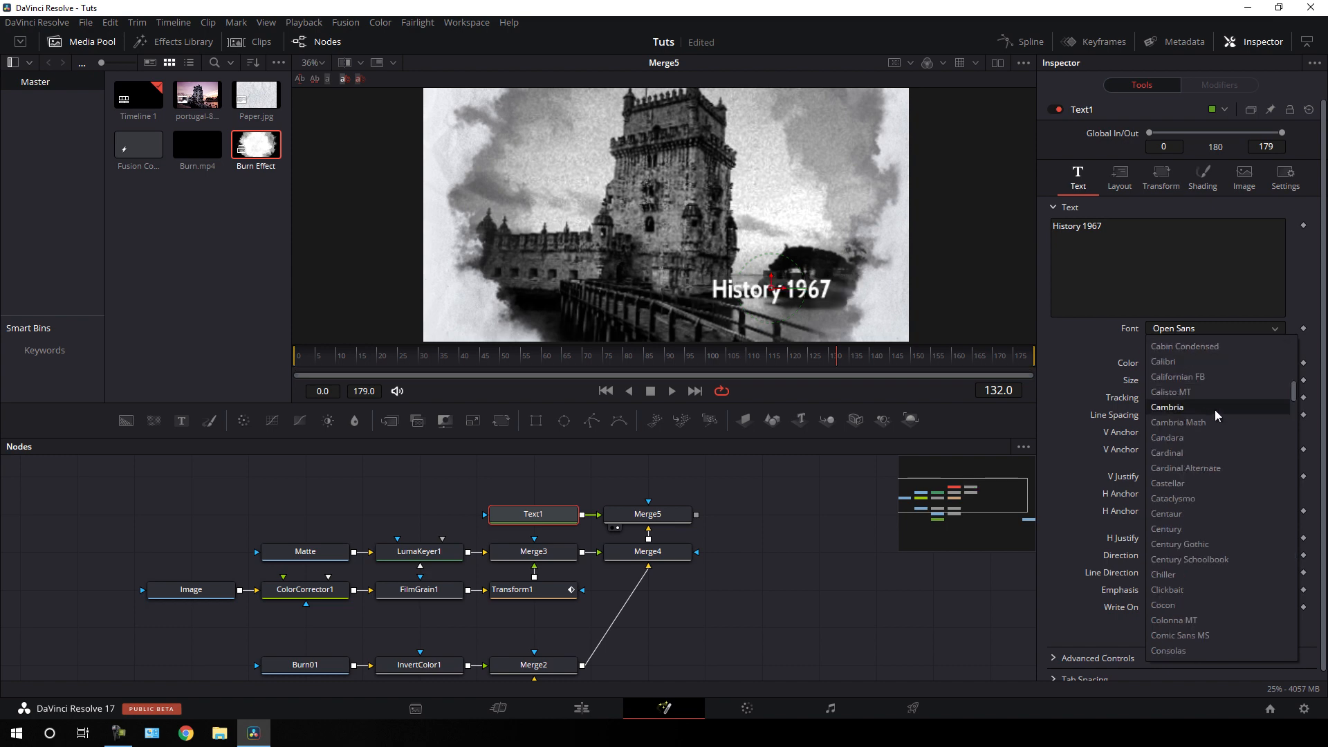
{"action": "left_click", "coordinate": [1187, 393]}
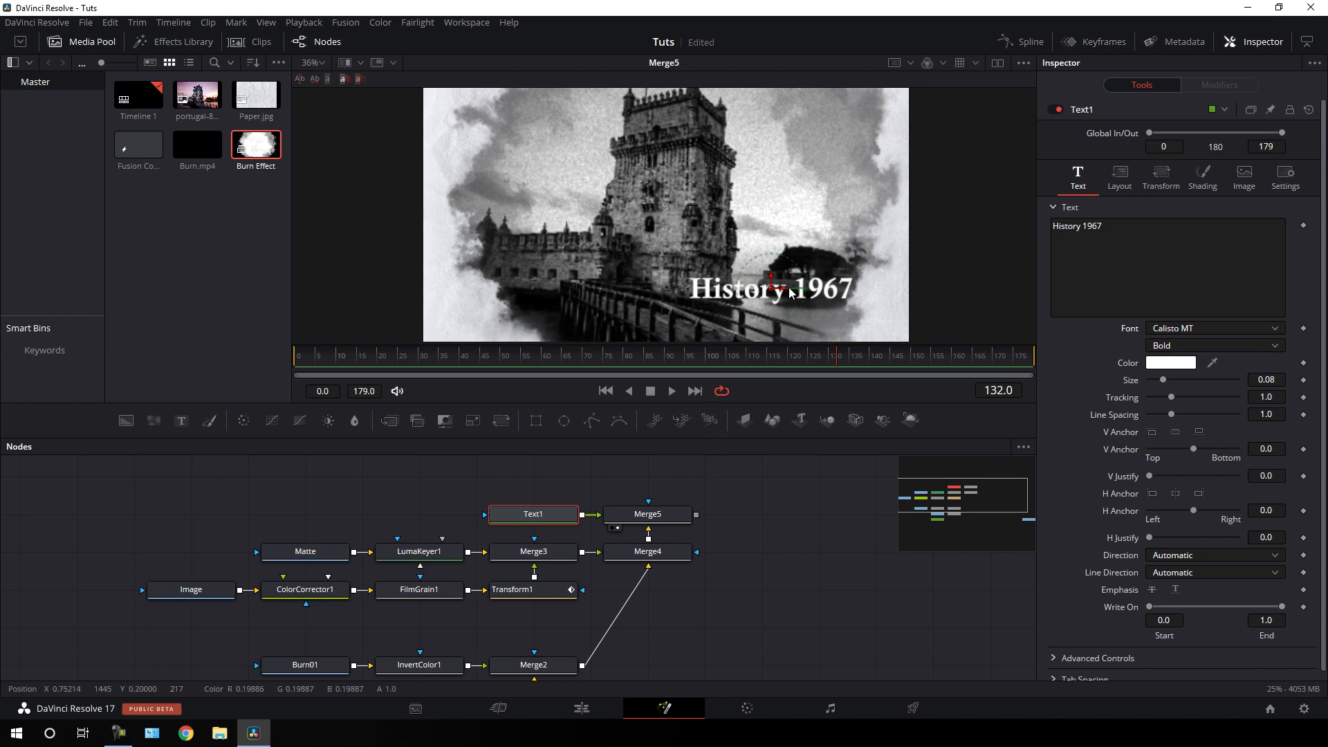
- Set the title's Write On end to 0.0 at frame 60 and keyframe it there
{"action": "left_click", "coordinate": [552, 357]}
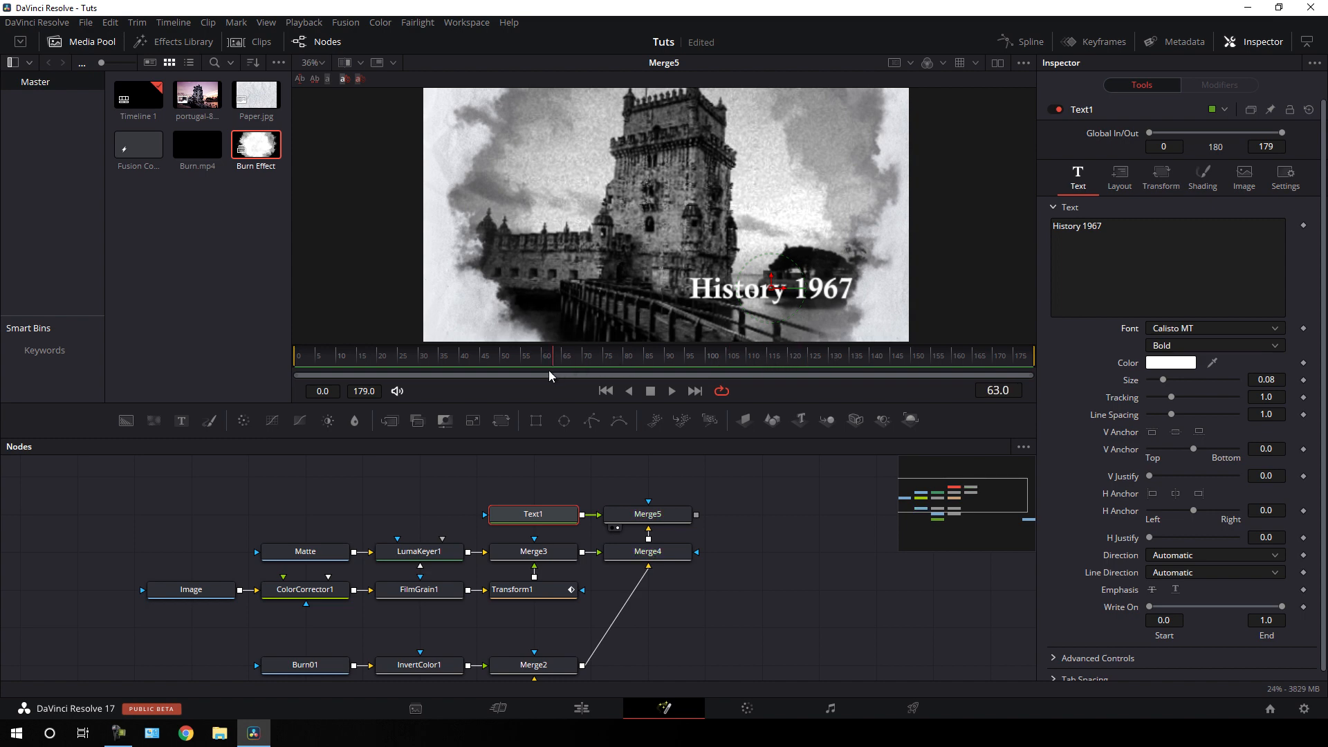
{"action": "left_click_drag", "start_coordinate": [508, 373], "coordinate": [543, 370]}
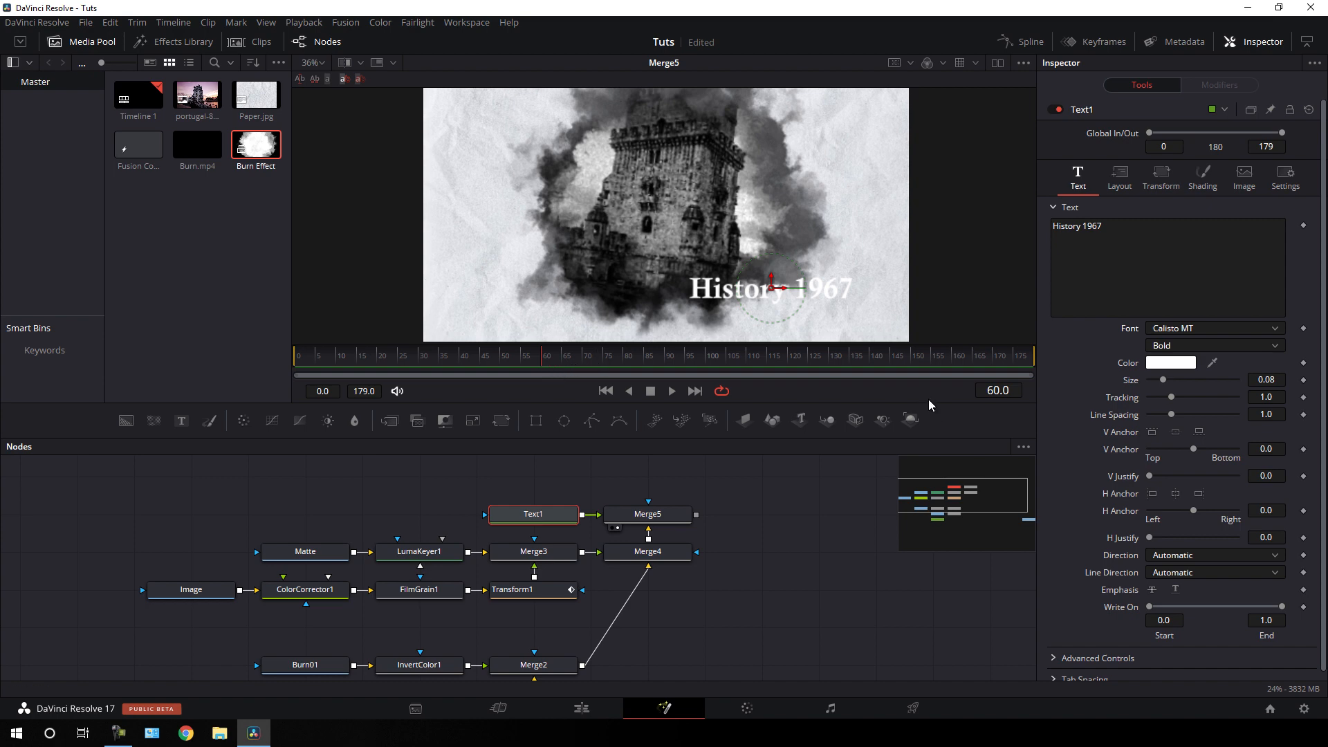
{"action": "left_click_drag", "start_coordinate": [1280, 607], "coordinate": [1153, 615]}
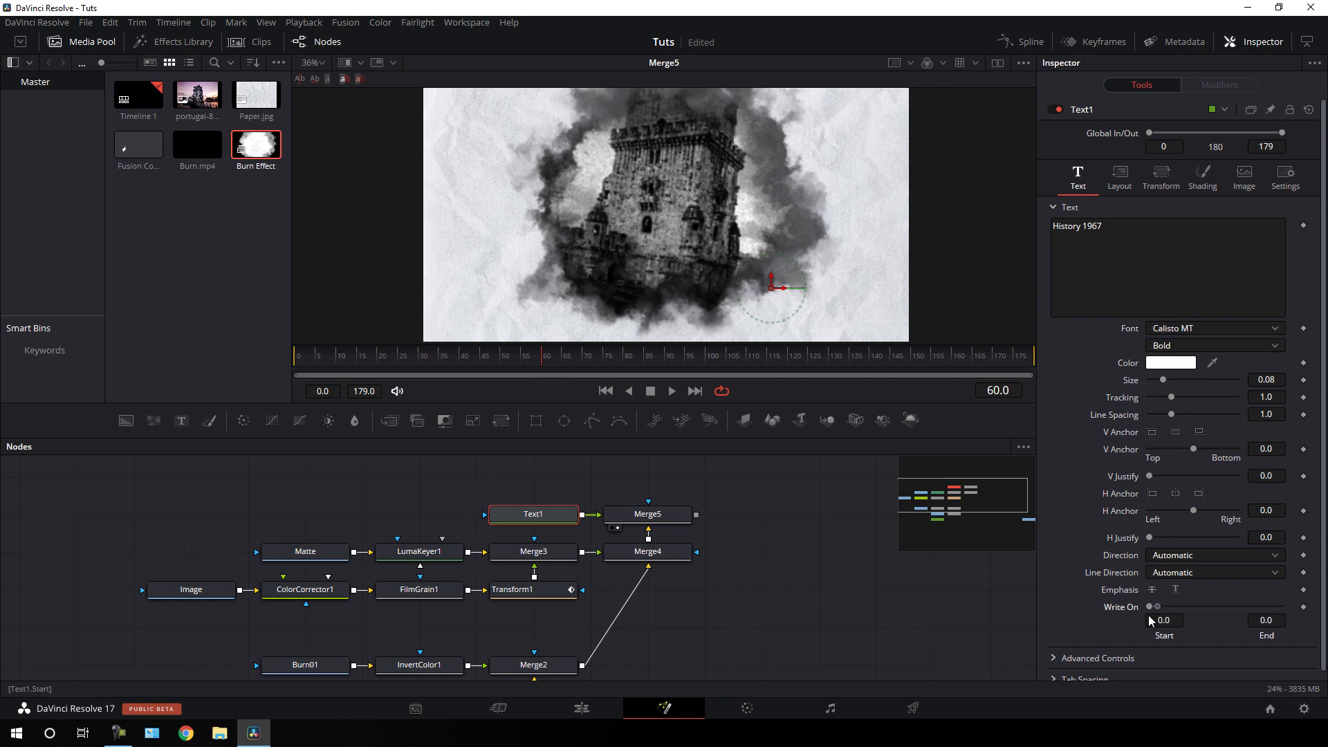
{"action": "left_click", "coordinate": [1304, 607]}
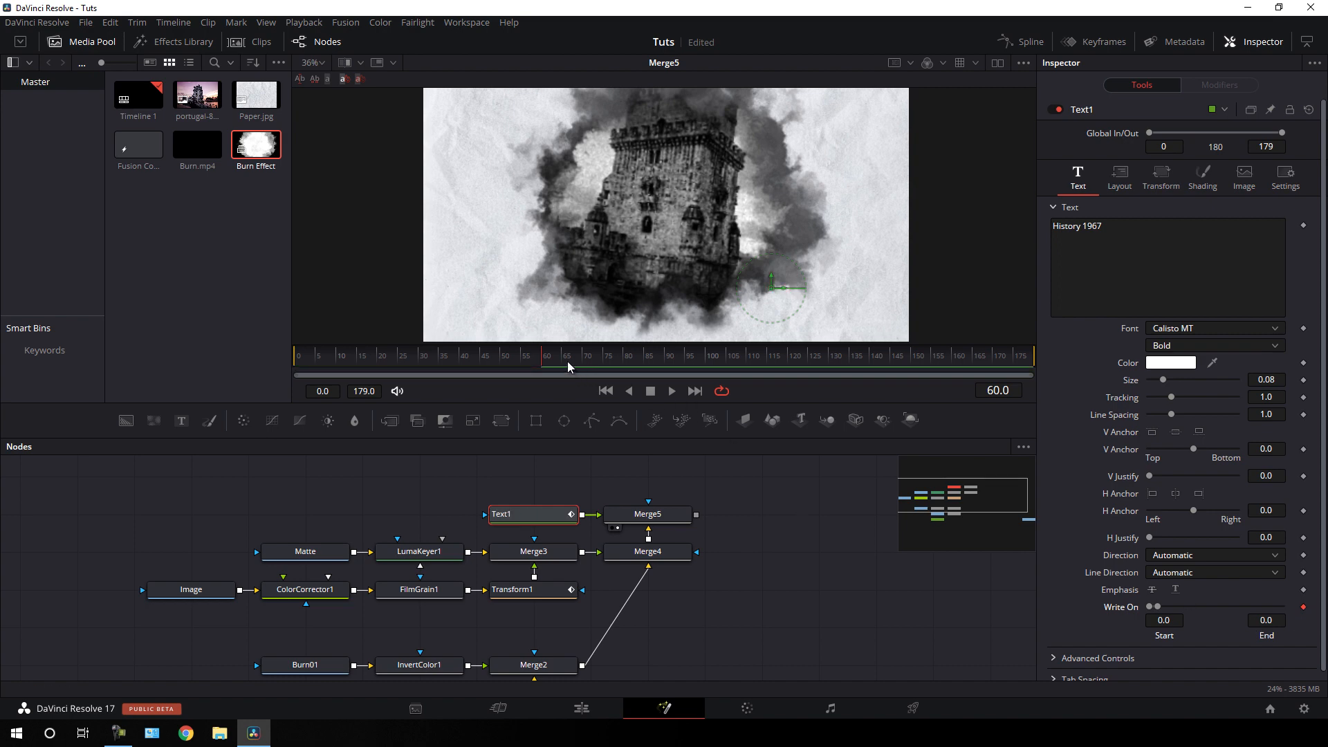
- Set the title's Write On end to 1.0 at frame 120 and scrub through the write-on animation
{"action": "left_click_drag", "start_coordinate": [569, 366], "coordinate": [789, 362]}
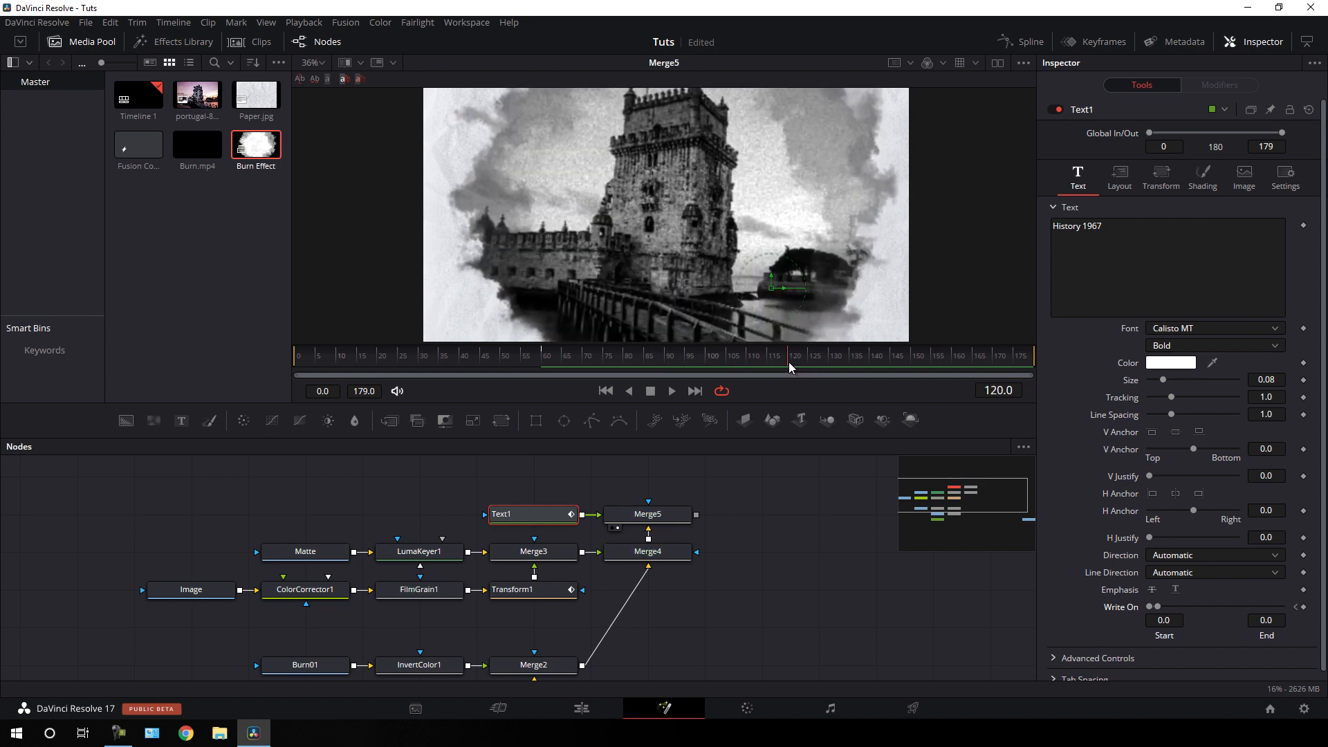
{"action": "left_click_drag", "start_coordinate": [1157, 606], "coordinate": [1292, 616]}
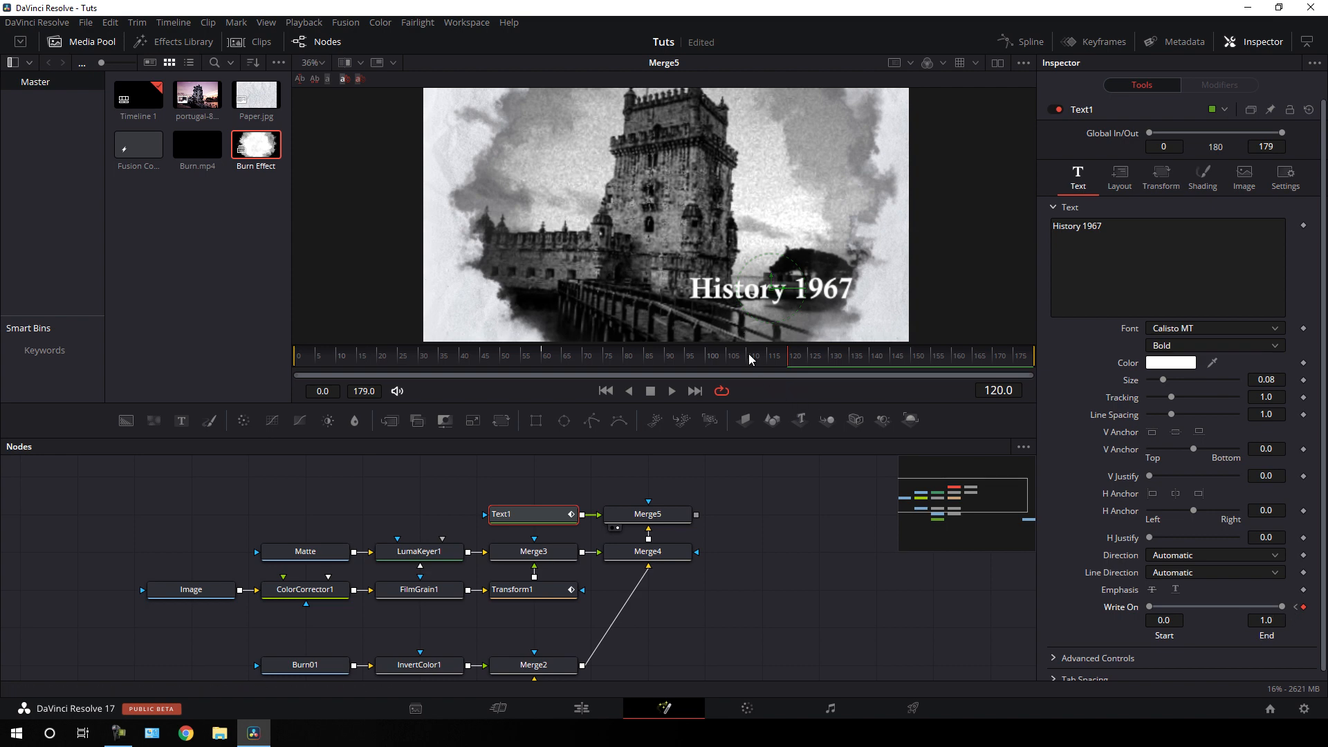
{"action": "left_click", "coordinate": [615, 367]}
{"action": "left_click_drag", "start_coordinate": [615, 369], "coordinate": [712, 359]}
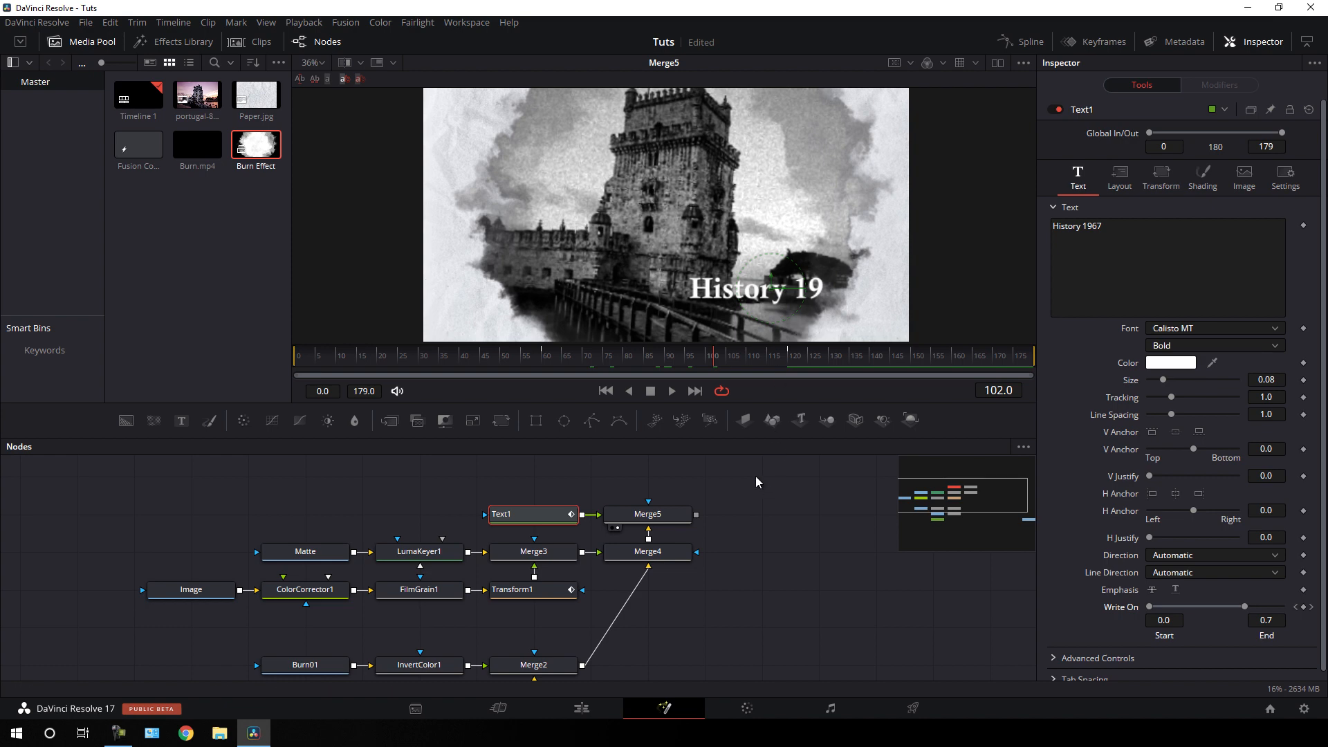
- Add a Color Corrector node after Merge5 and display its output
{"action": "scroll", "coordinate": [756, 477], "scroll_direction": "up", "scroll_amount": 1}
{"action": "left_click", "coordinate": [680, 529]}
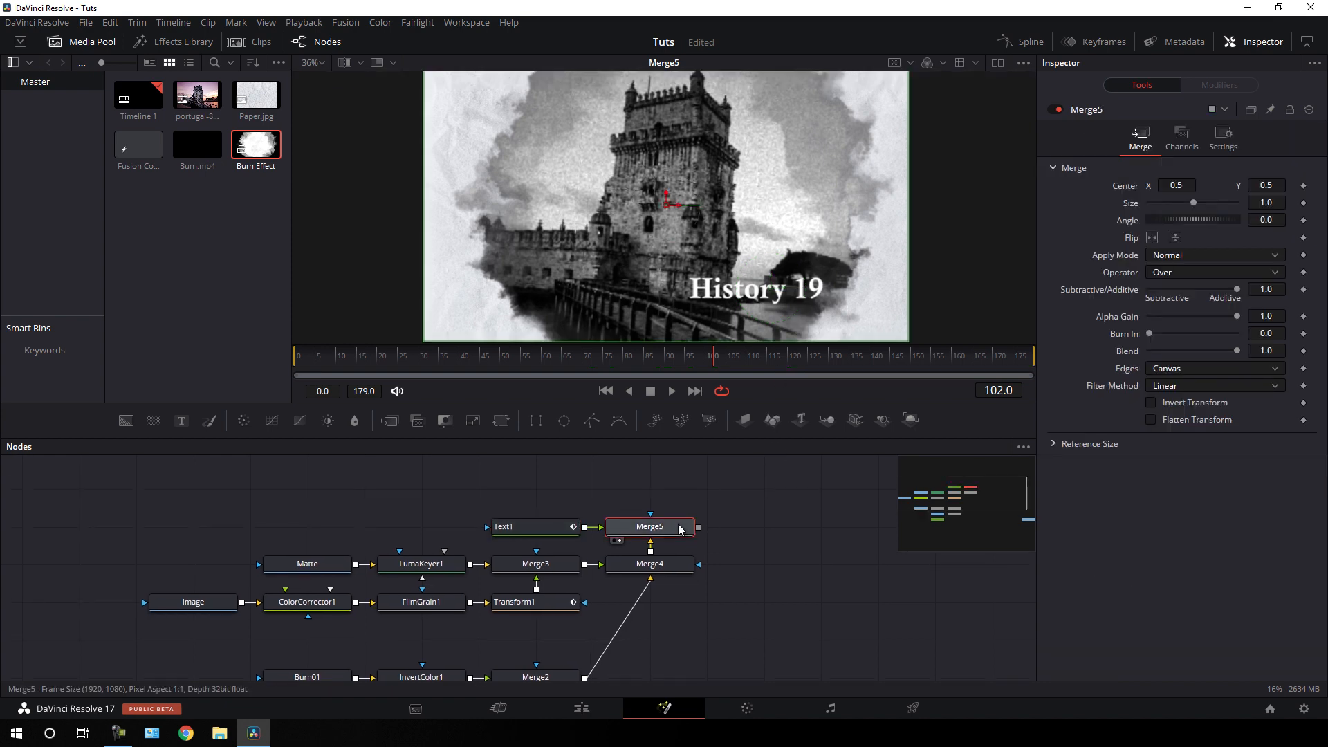
{"action": "left_click_drag", "start_coordinate": [398, 507], "coordinate": [750, 531]}
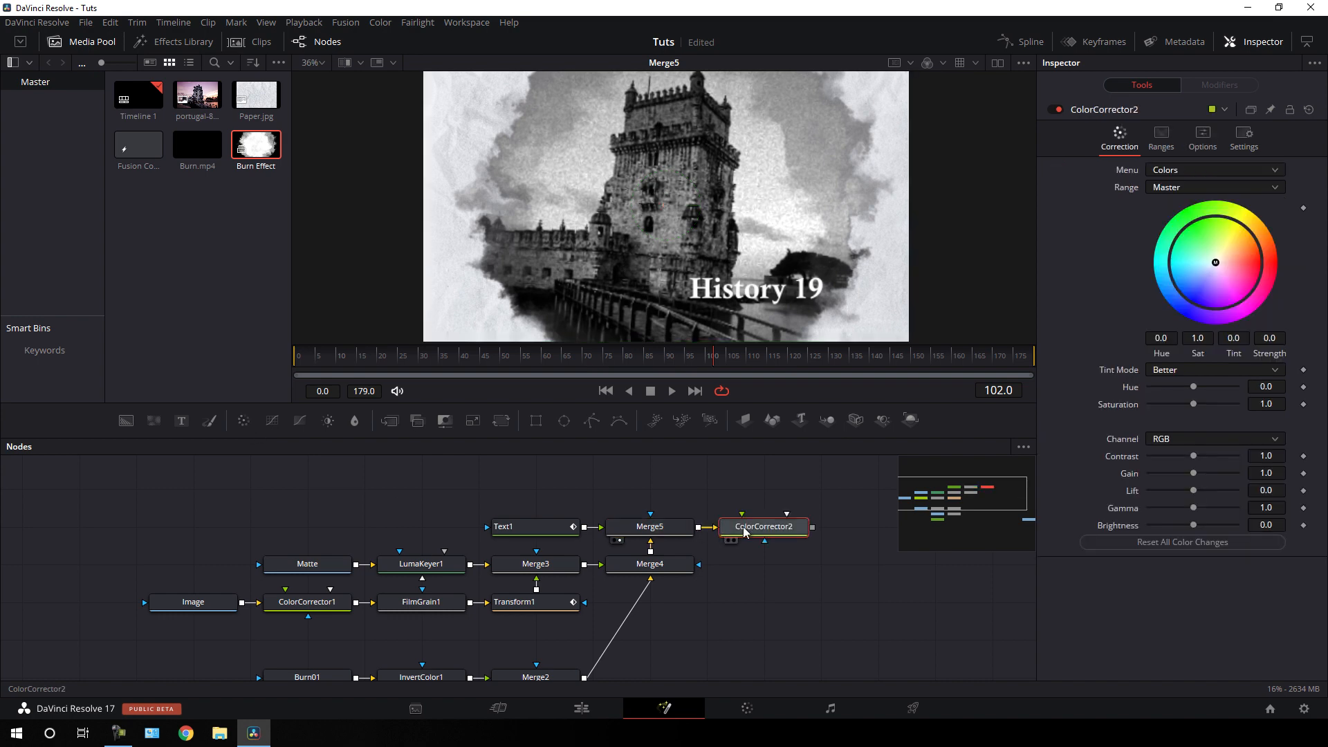
{"action": "key", "text": "1"}
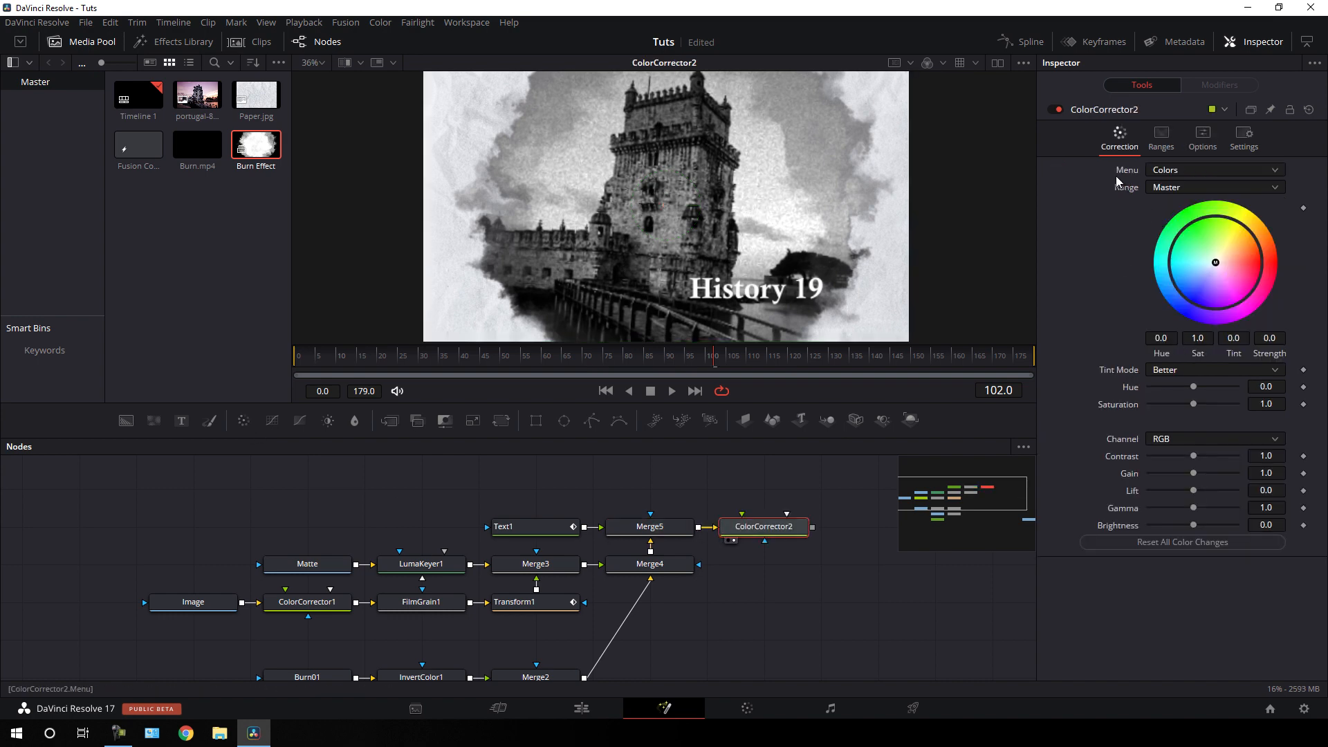
- Lower the blue channel's midtone level in ColorCorrector2 to about 0.83 and scrub through the tinted result
{"action": "left_click", "coordinate": [1166, 172]}
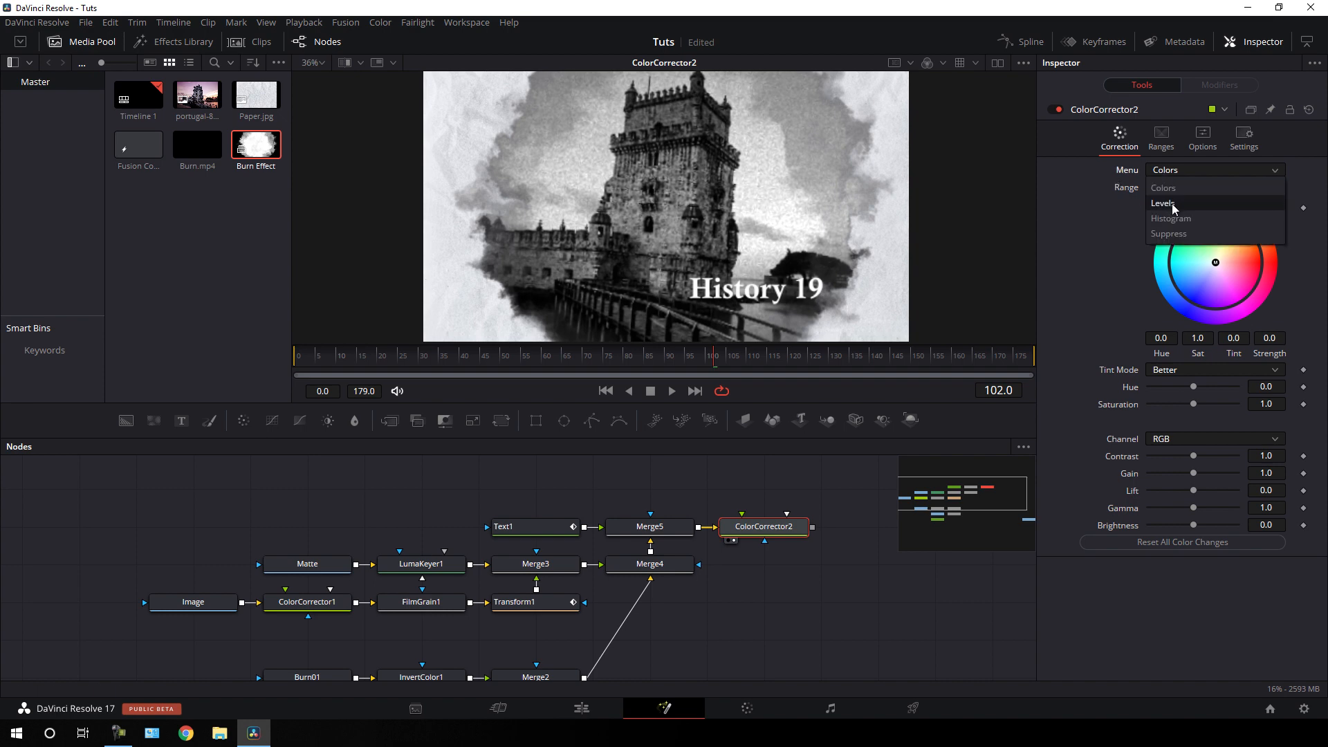
{"action": "left_click", "coordinate": [1163, 204]}
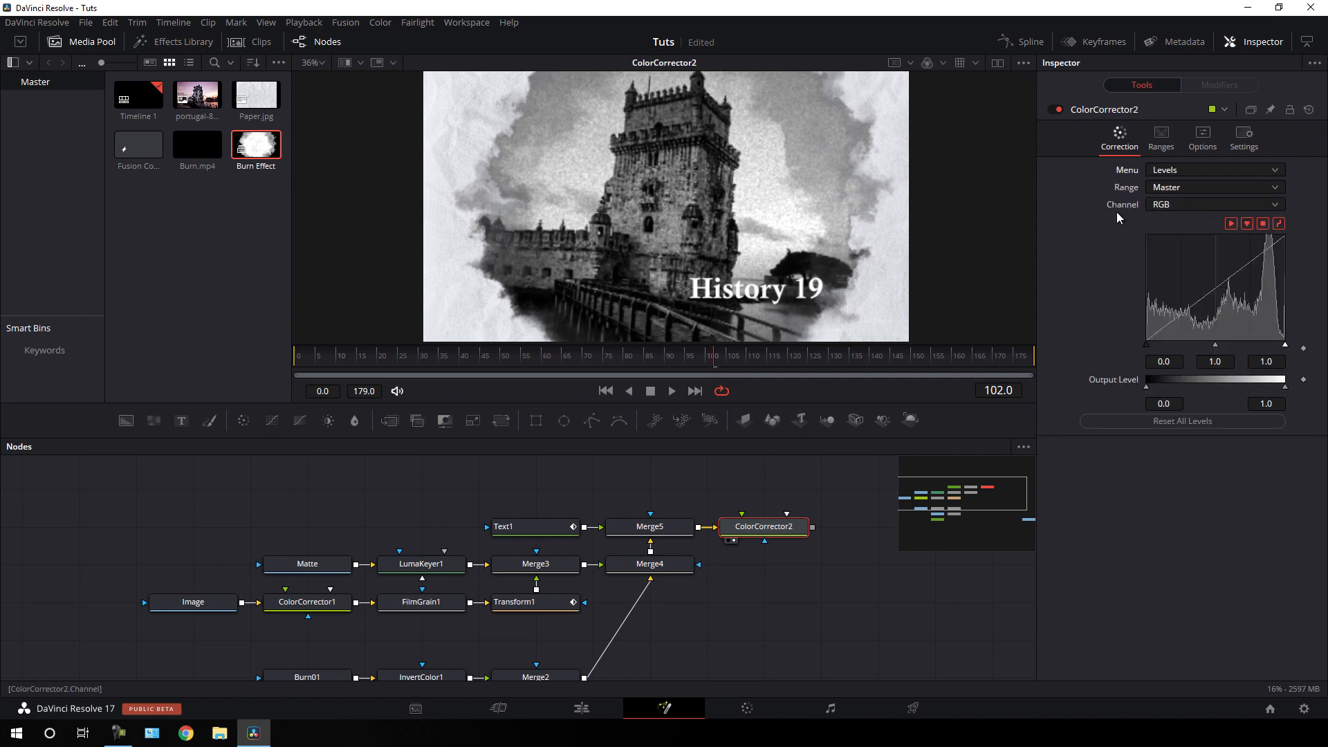
{"action": "left_click", "coordinate": [1180, 206]}
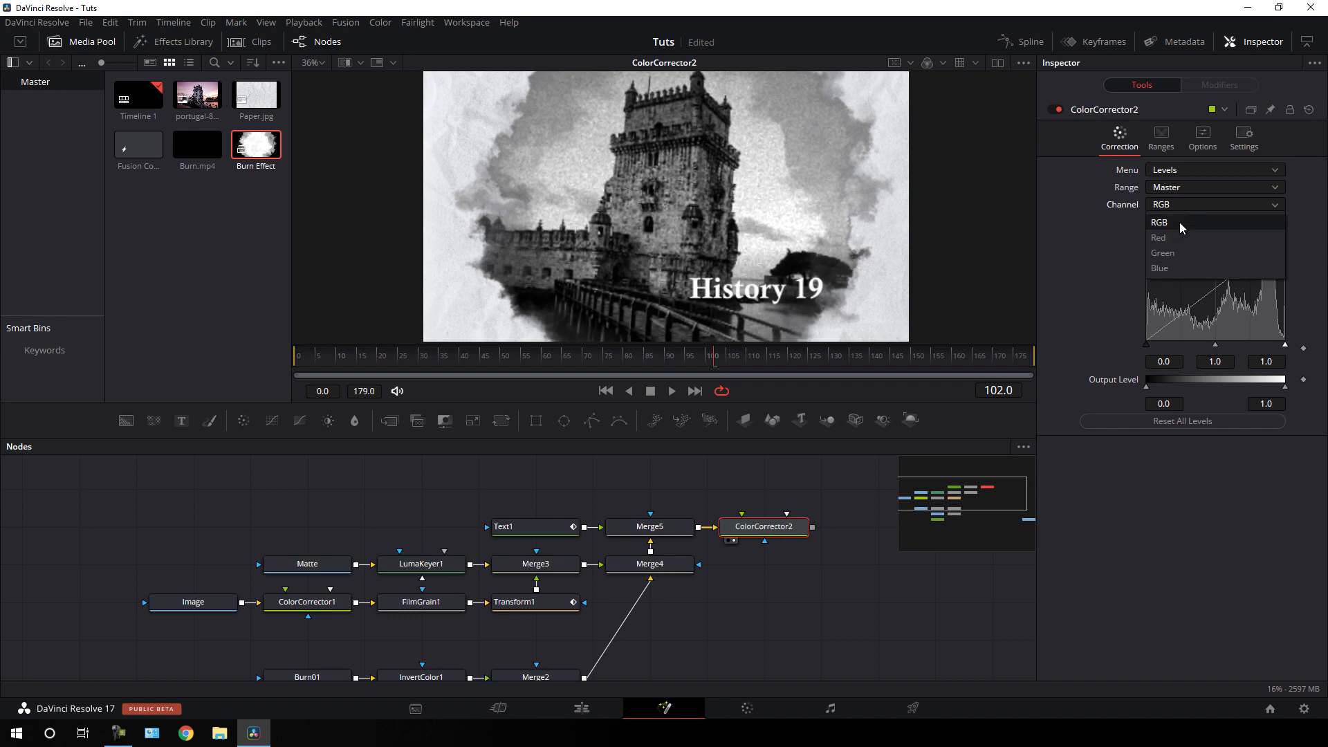
{"action": "left_click", "coordinate": [1177, 267]}
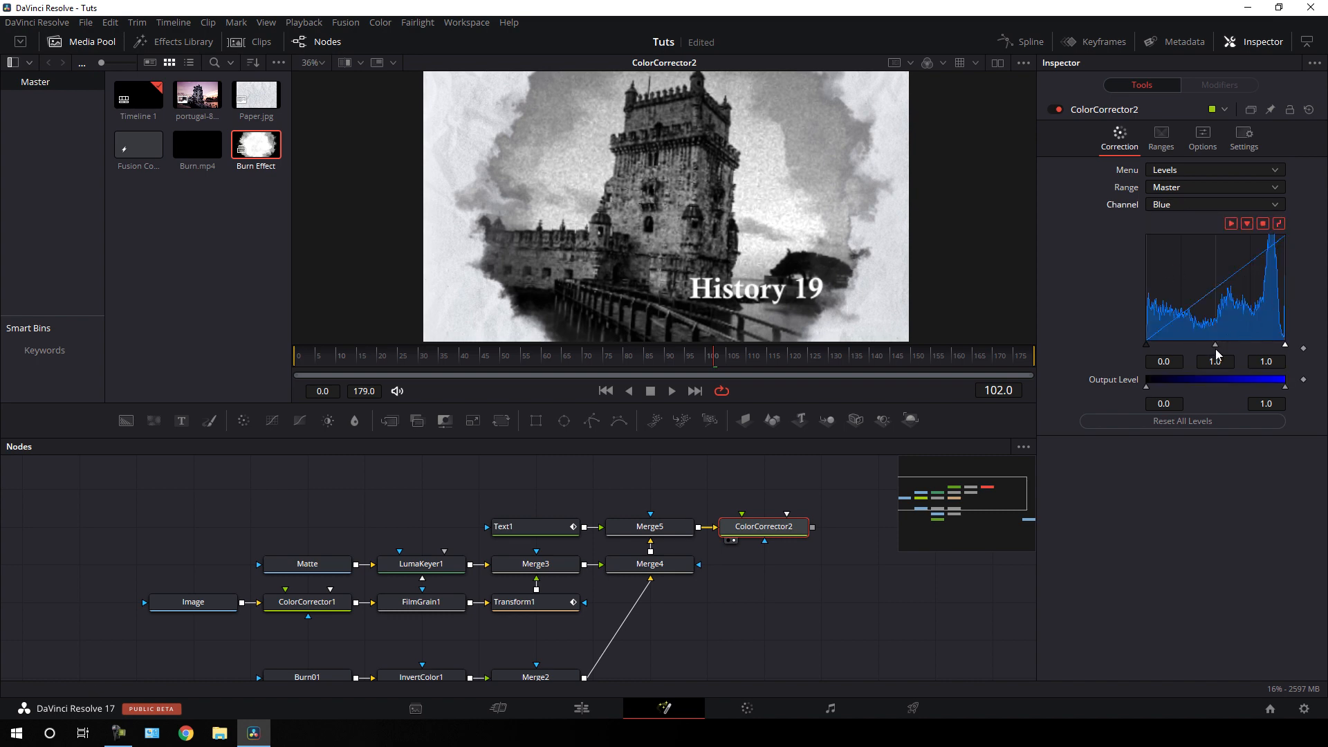
{"action": "left_click_drag", "start_coordinate": [1215, 346], "coordinate": [1223, 347]}
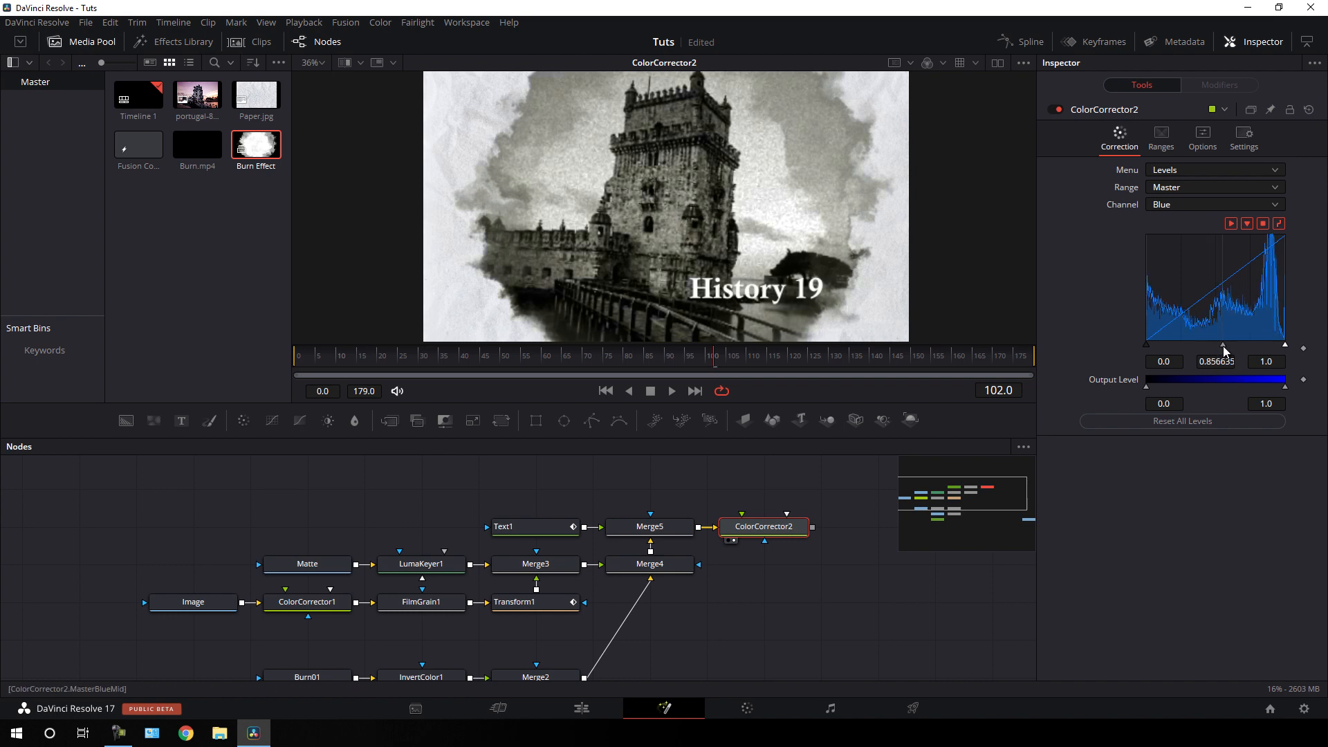
{"action": "left_click_drag", "start_coordinate": [1224, 347], "coordinate": [1225, 347]}
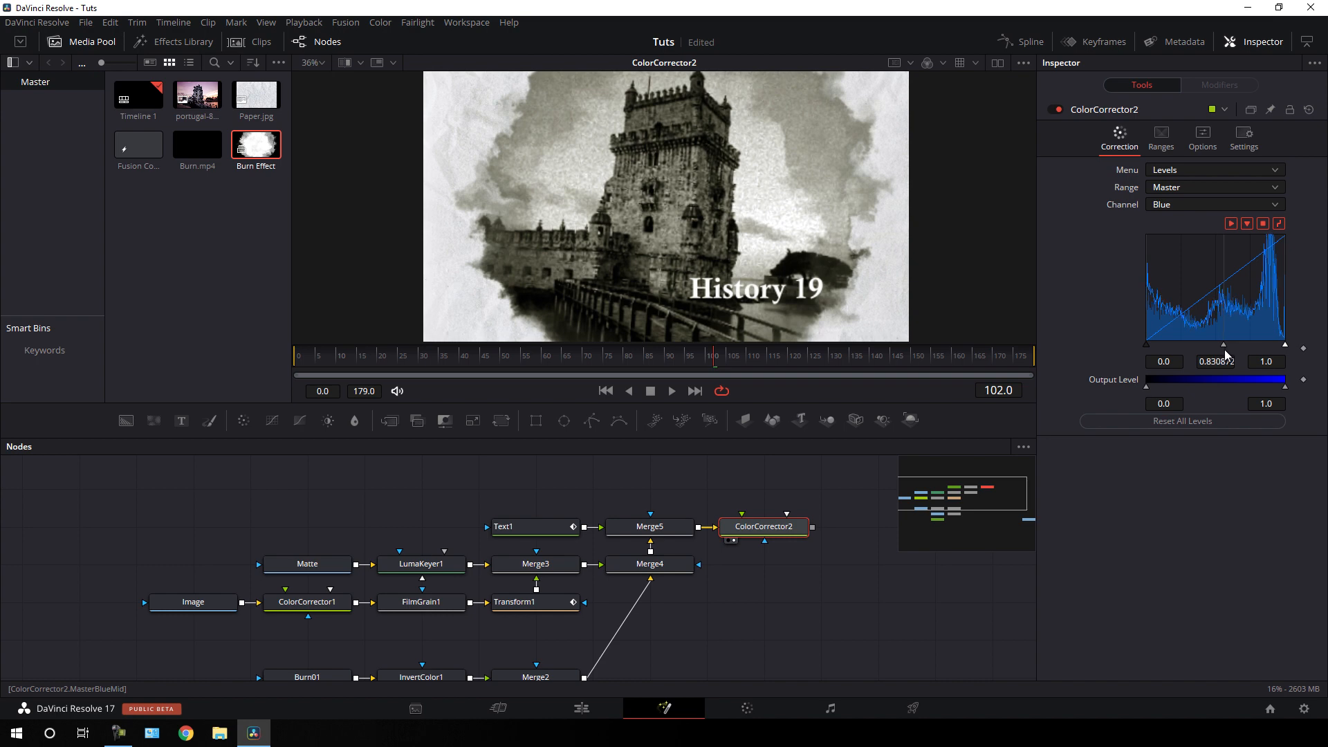
{"action": "left_click_drag", "start_coordinate": [685, 358], "coordinate": [868, 366]}
{"action": "left_click_drag", "start_coordinate": [858, 507], "coordinate": [675, 510]}
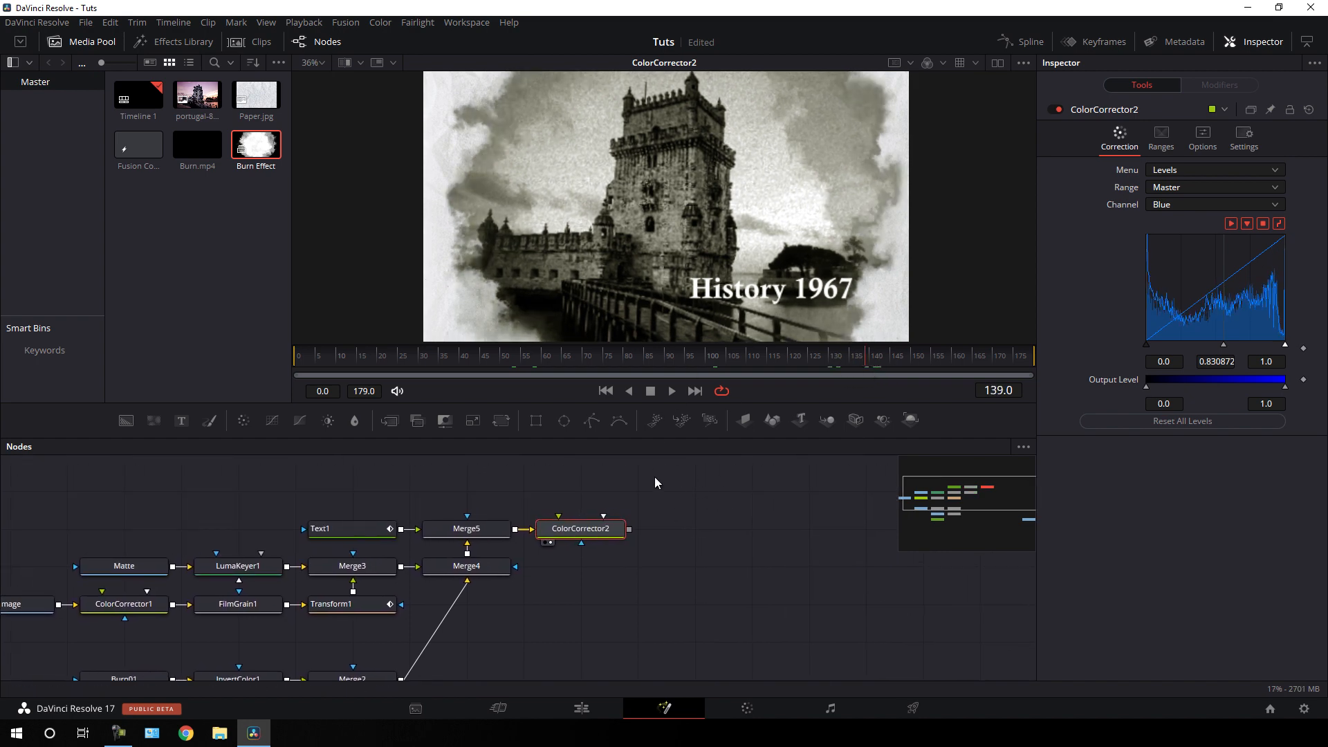
{"action": "left_click_drag", "start_coordinate": [715, 370], "coordinate": [819, 359]}
{"action": "left_click", "coordinate": [675, 534]}
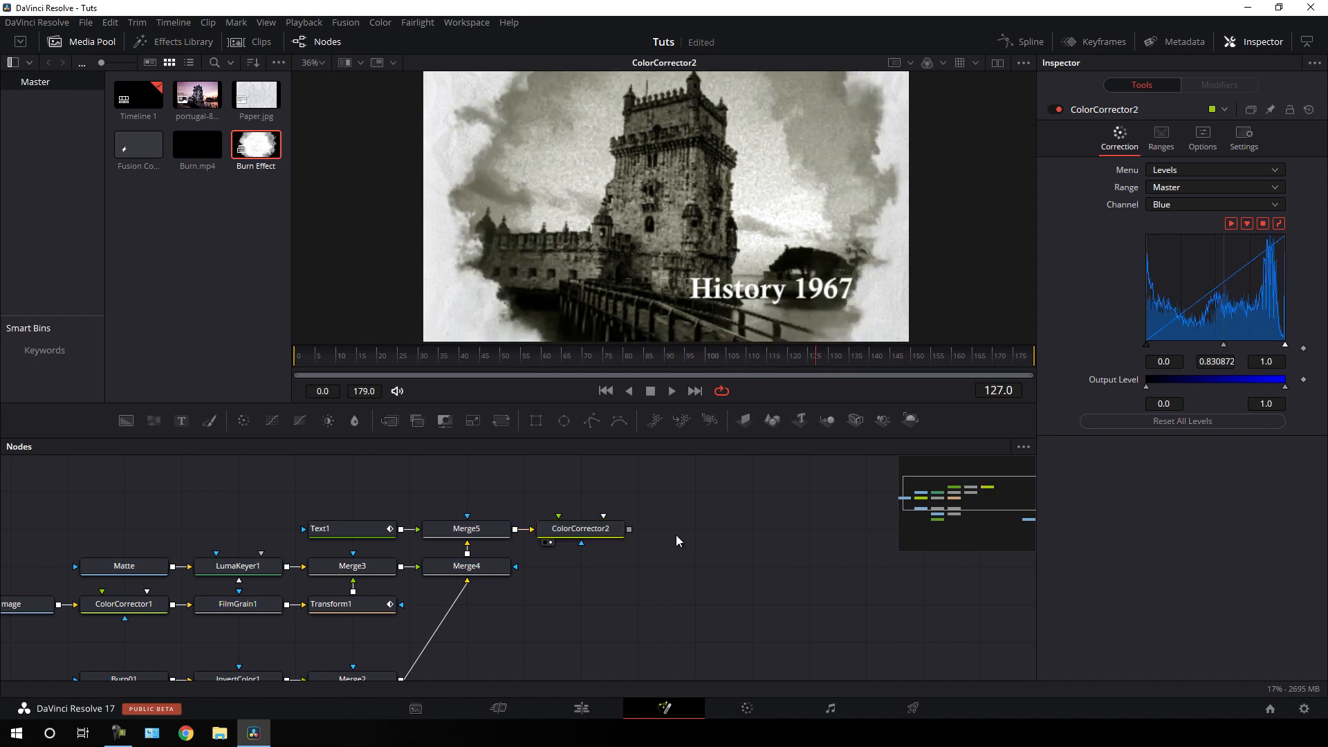
- Add a Transform node after ColorCorrector2 and display its output
{"action": "left_click", "coordinate": [596, 539]}
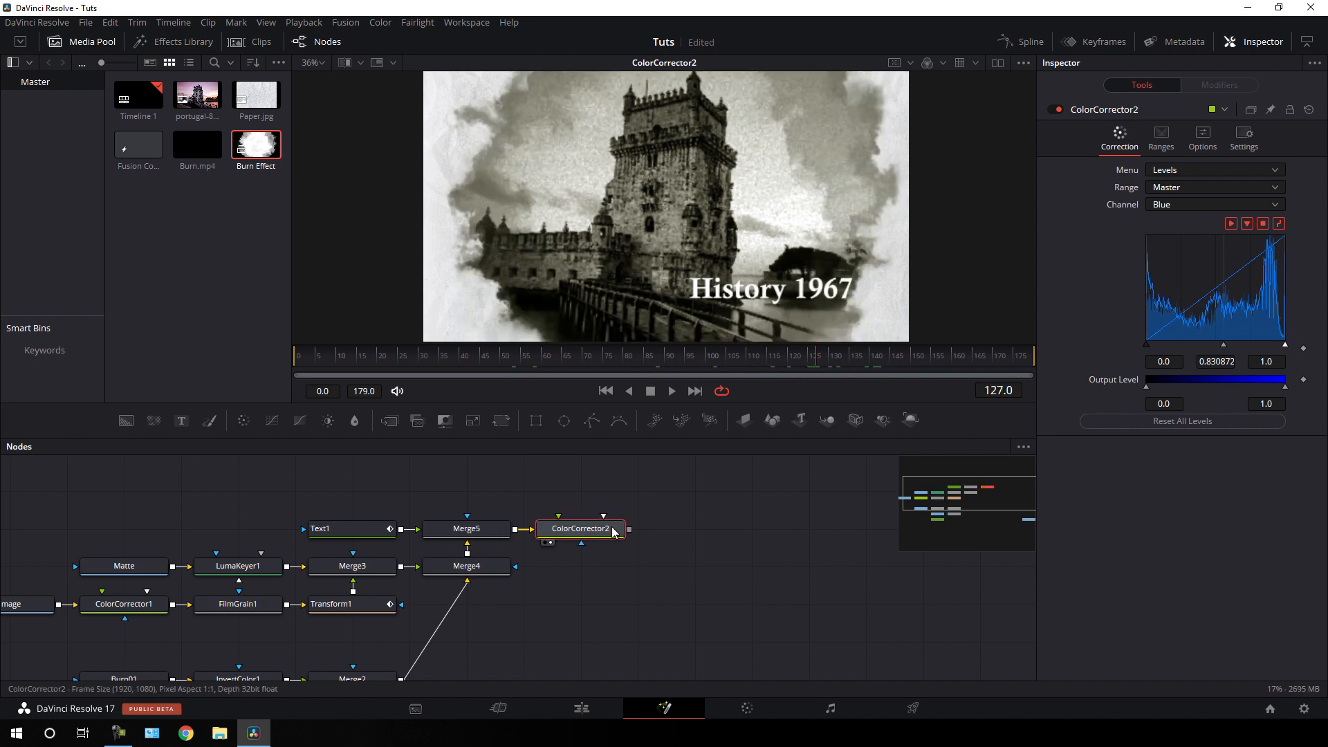
{"action": "left_click", "coordinate": [500, 421]}
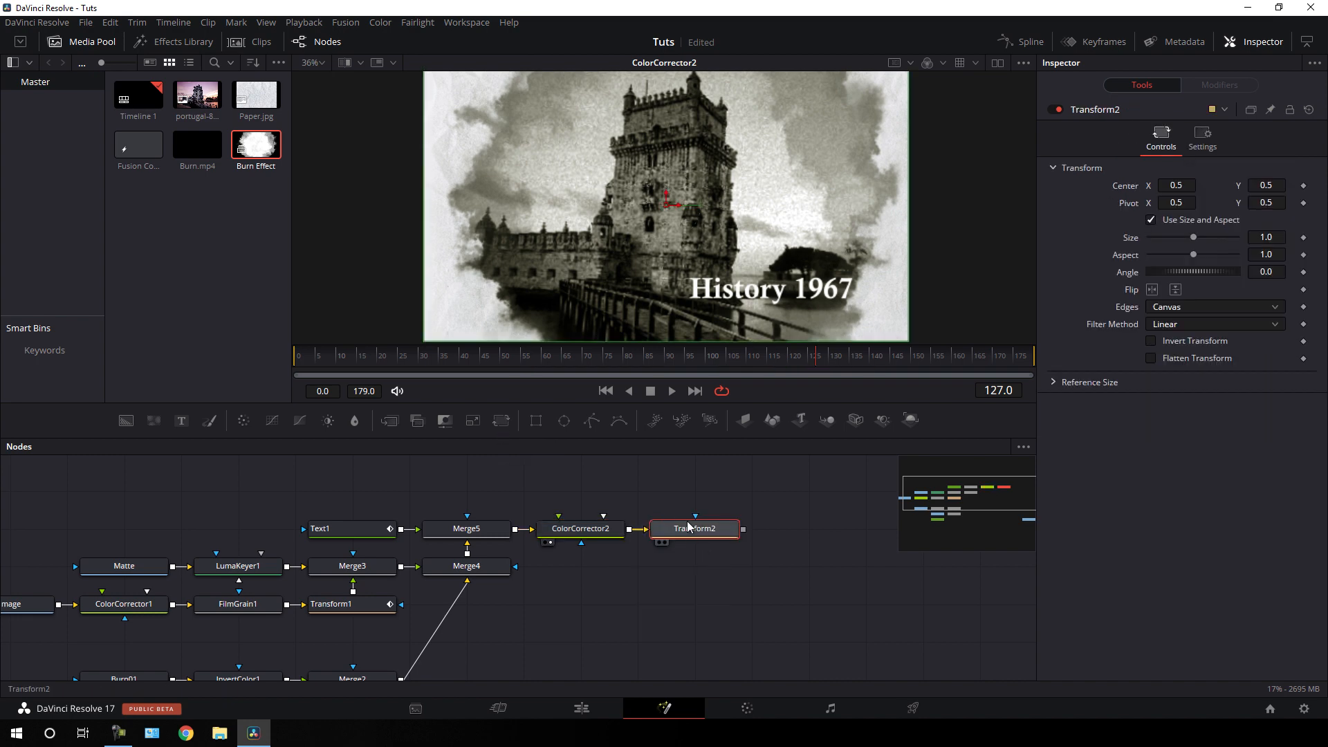
{"action": "left_click_drag", "start_coordinate": [688, 527], "coordinate": [688, 269]}
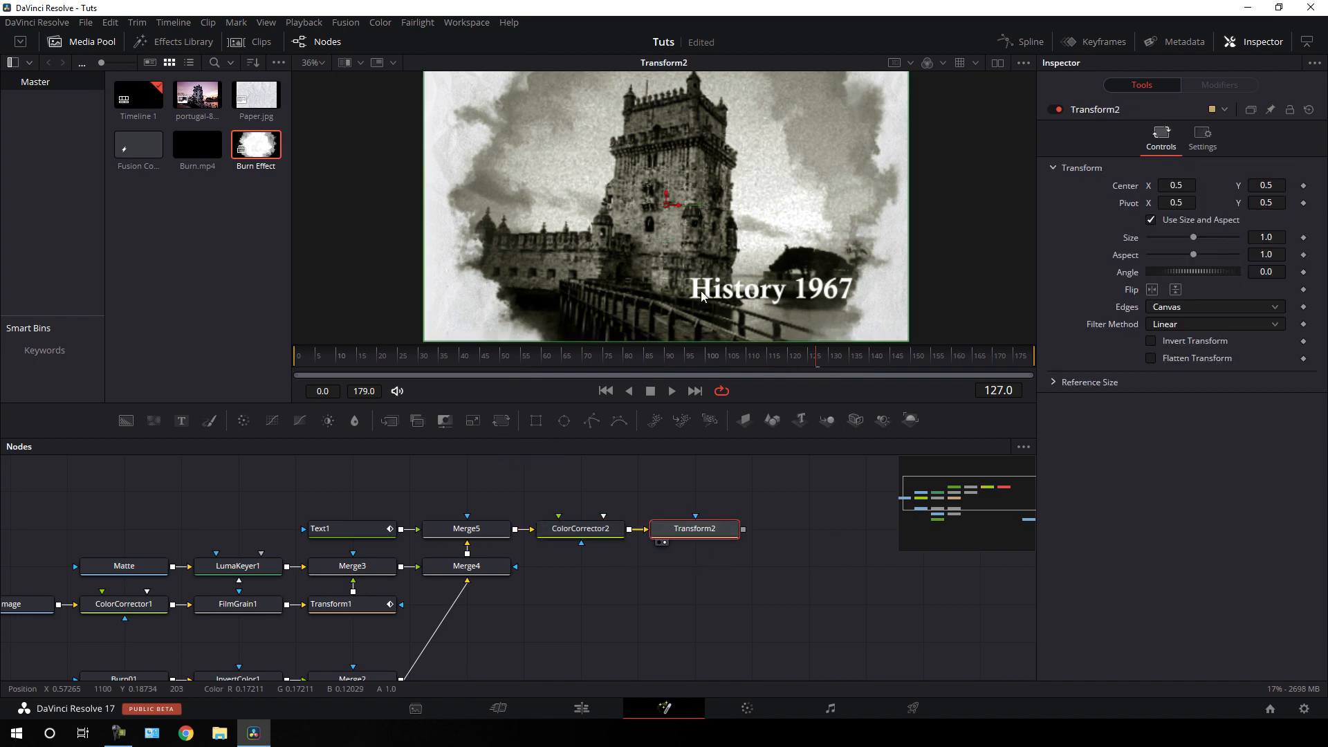
- Keyframe Transform2's center at X 0.5, Y 0.5 on frames 15 and 165
{"action": "left_click", "coordinate": [347, 363]}
{"action": "mouse_move", "coordinate": [347, 363]}
{"action": "left_mouse_down"}
{"action": "mouse_move", "coordinate": [309, 364]}
{"action": "mouse_move", "coordinate": [359, 367]}
{"action": "left_mouse_up"}
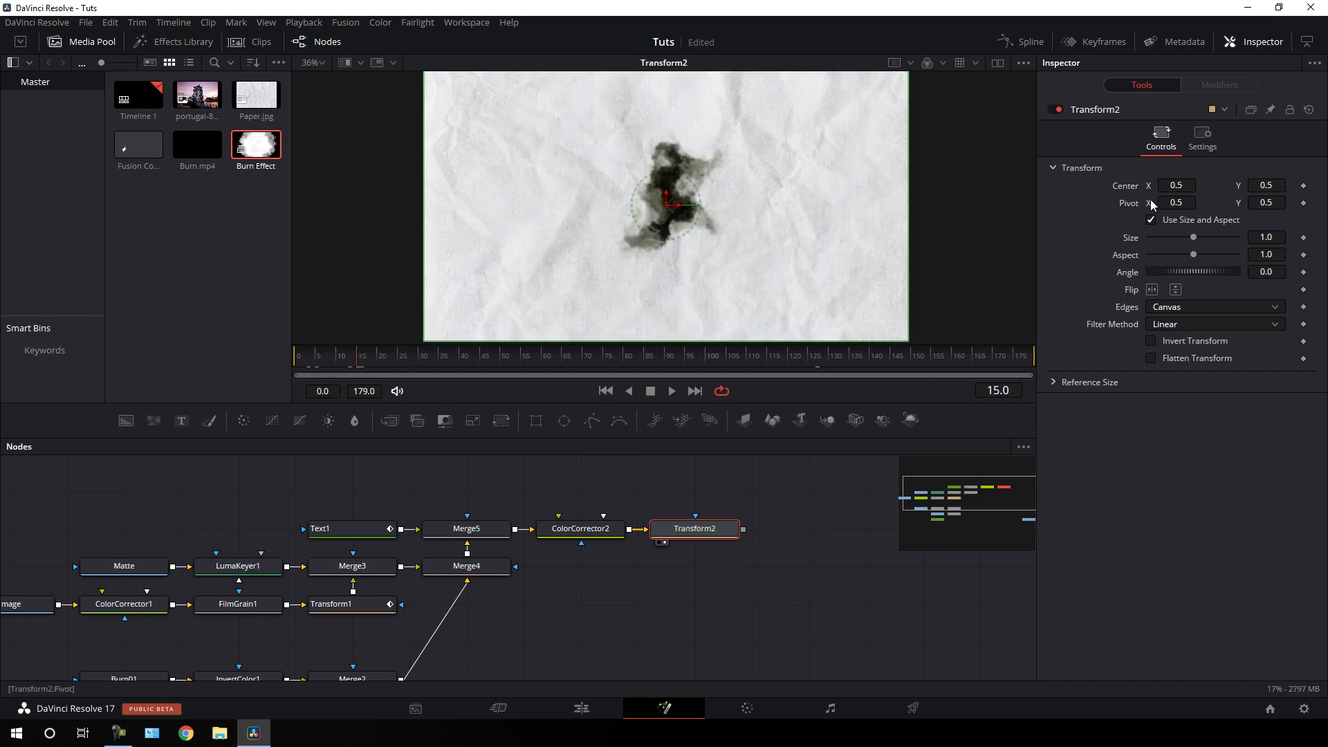
{"action": "right_click", "coordinate": [1119, 185]}
{"action": "left_click", "coordinate": [1137, 197]}
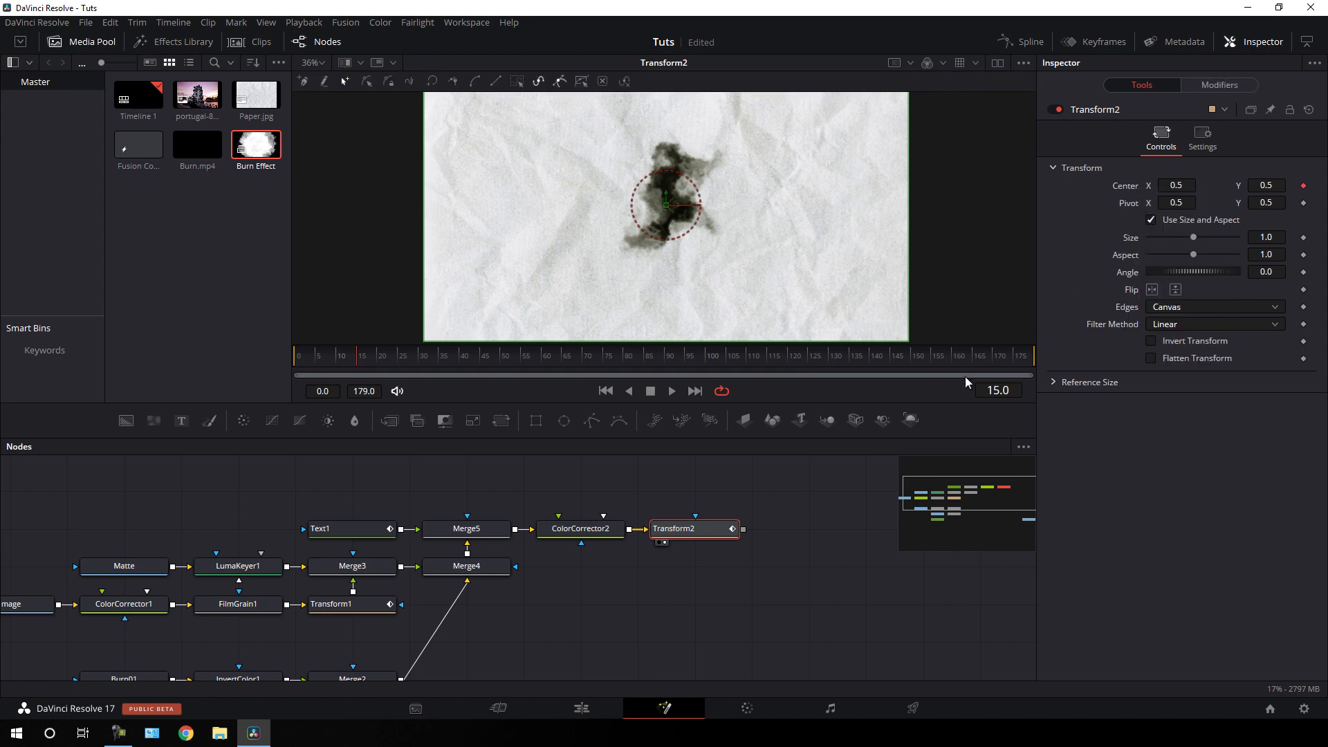
{"action": "left_click_drag", "start_coordinate": [995, 358], "coordinate": [973, 360]}
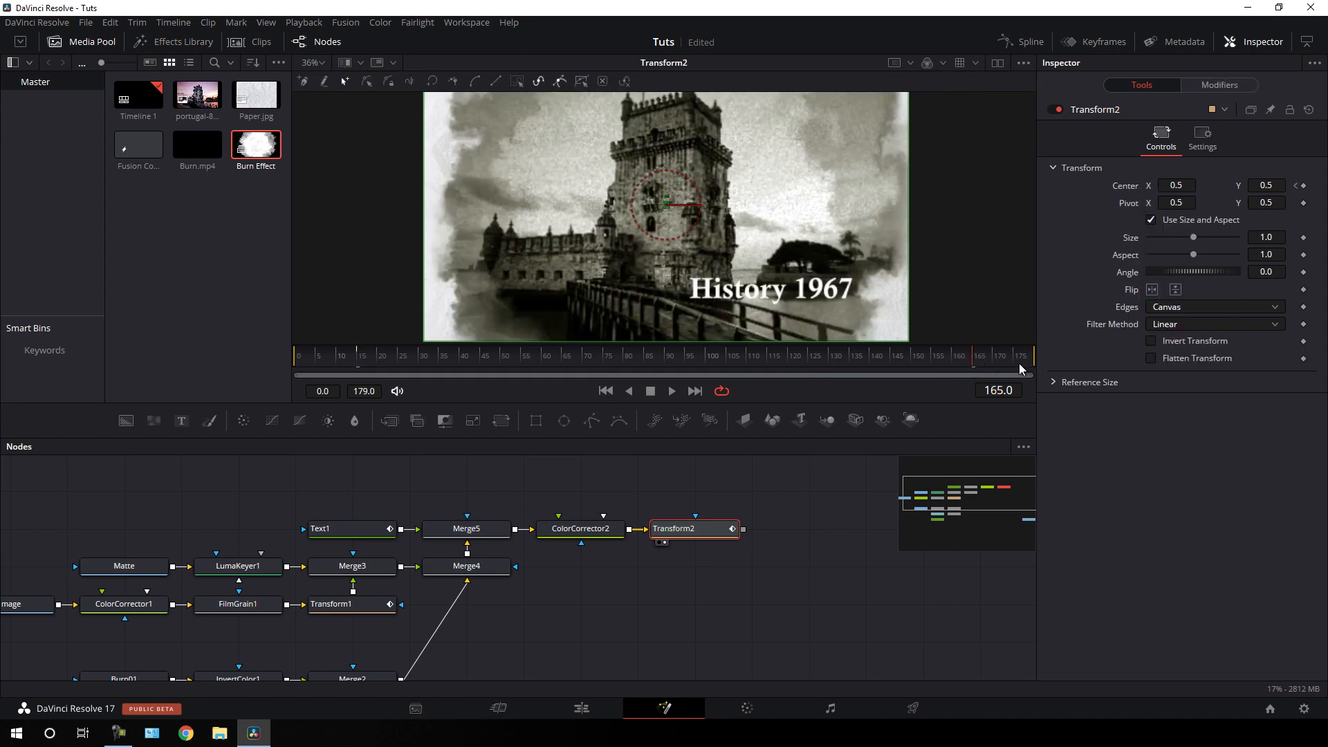
{"action": "right_click", "coordinate": [1127, 186]}
{"action": "left_click", "coordinate": [1159, 195]}
- At frame 179, move the picture straight down out of the frame, re-enter its negative Center Y value, and play the animation
{"action": "left_click_drag", "start_coordinate": [972, 359], "coordinate": [1047, 360]}
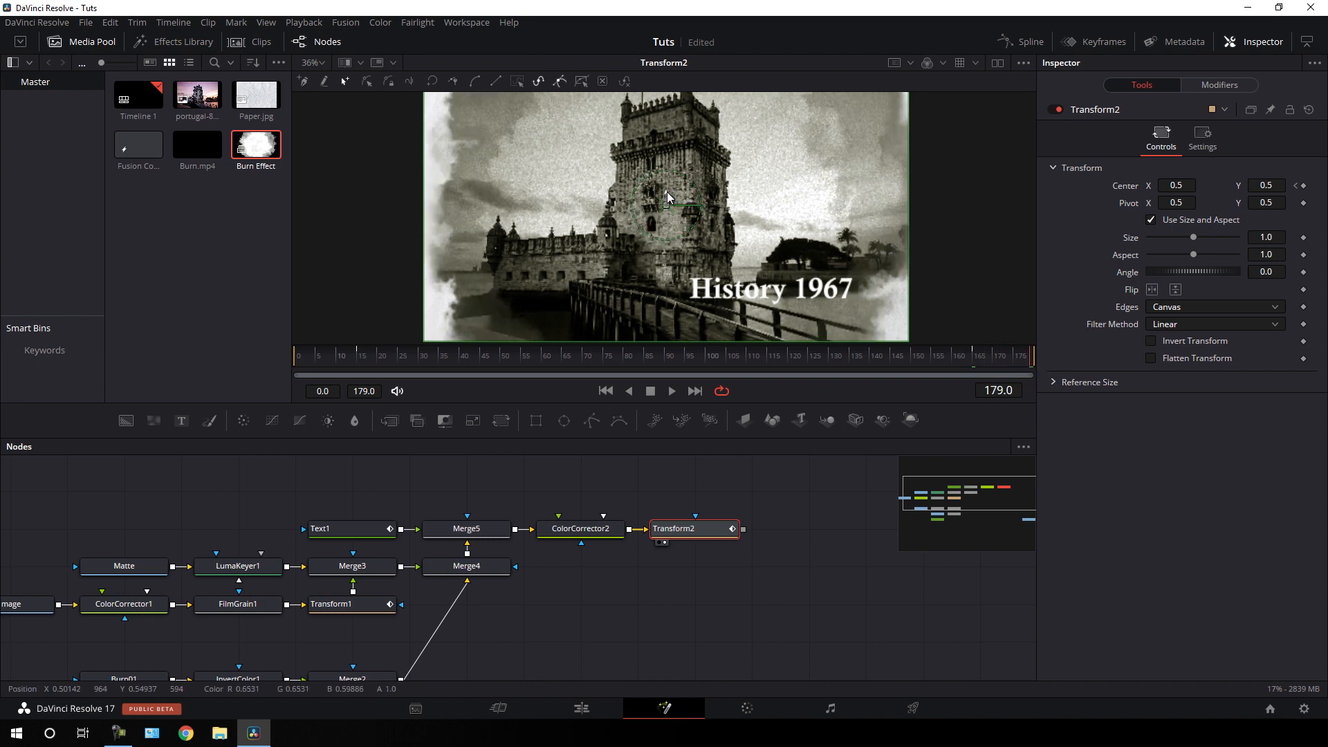
{"action": "left_click_drag", "start_coordinate": [667, 195], "coordinate": [687, 493]}
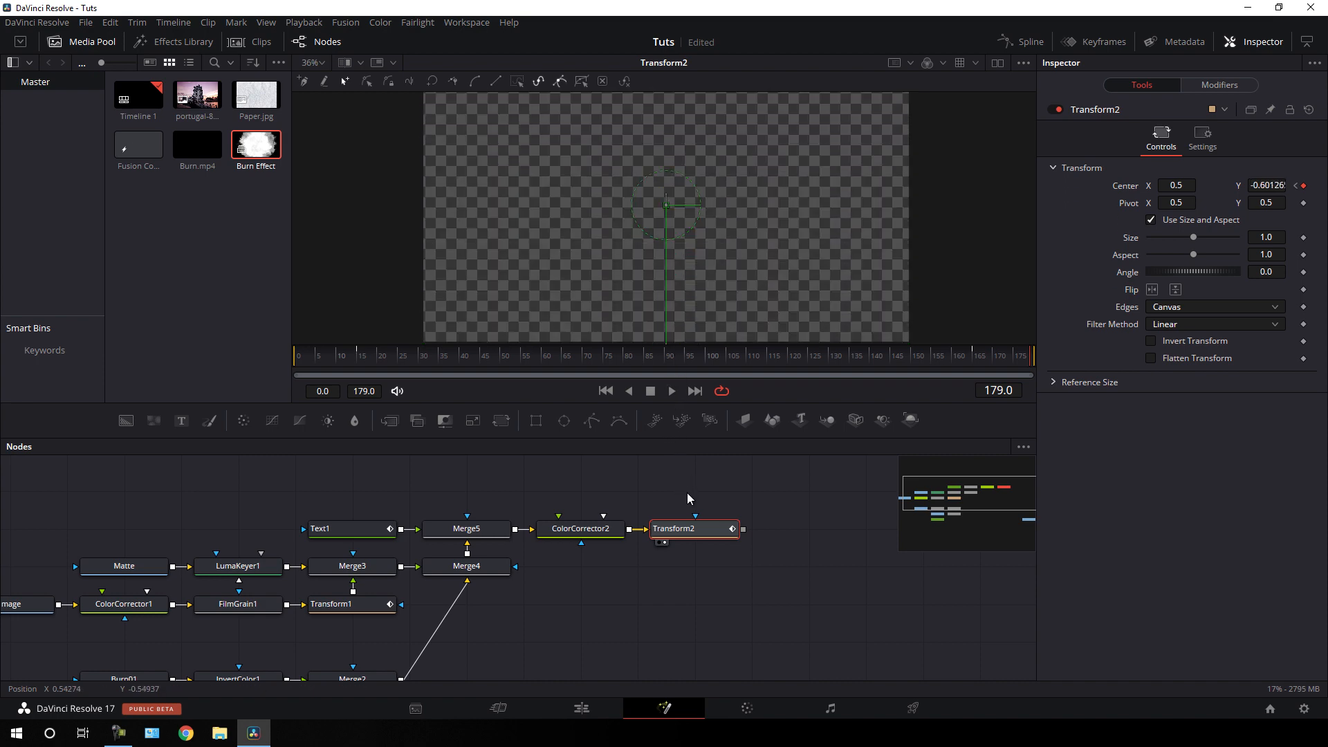
{"action": "left_click", "coordinate": [1270, 187]}
{"action": "key", "text": "BackSpace"}
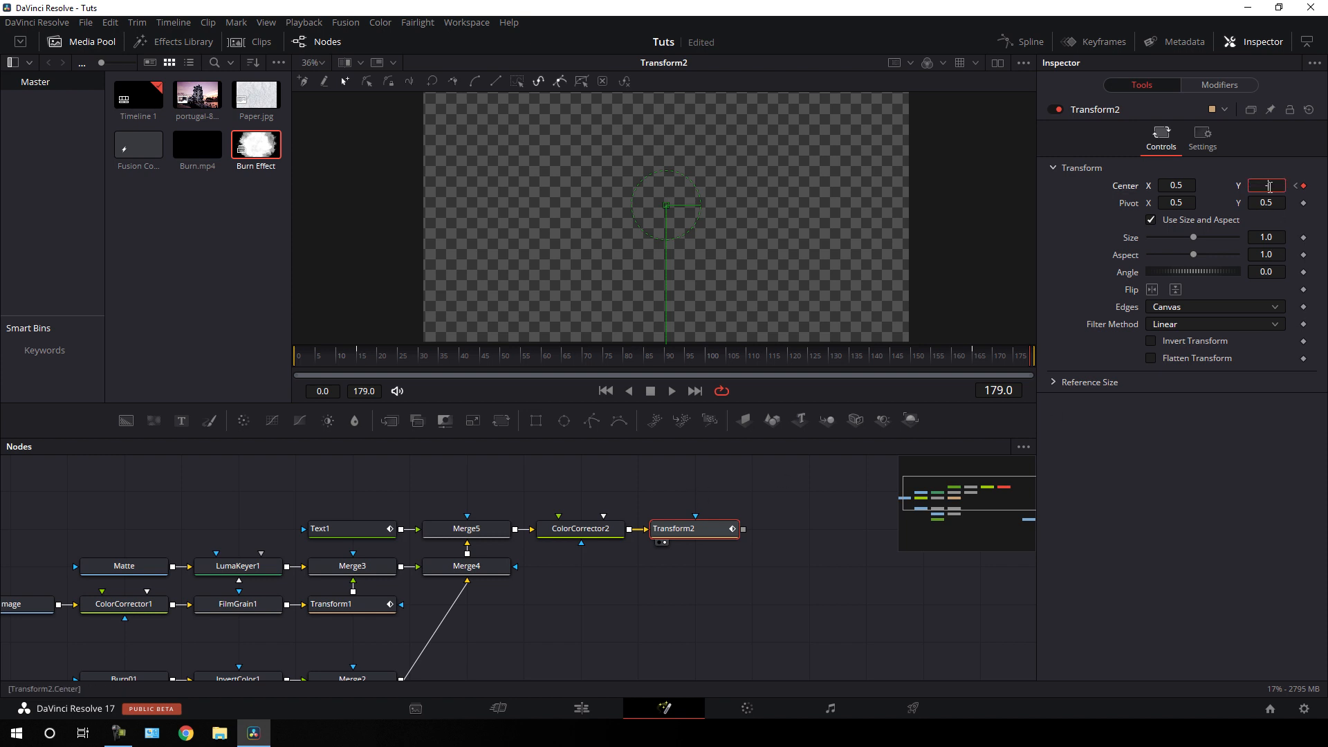
{"action": "key", "text": "Tab"}
{"action": "key", "text": "space"}
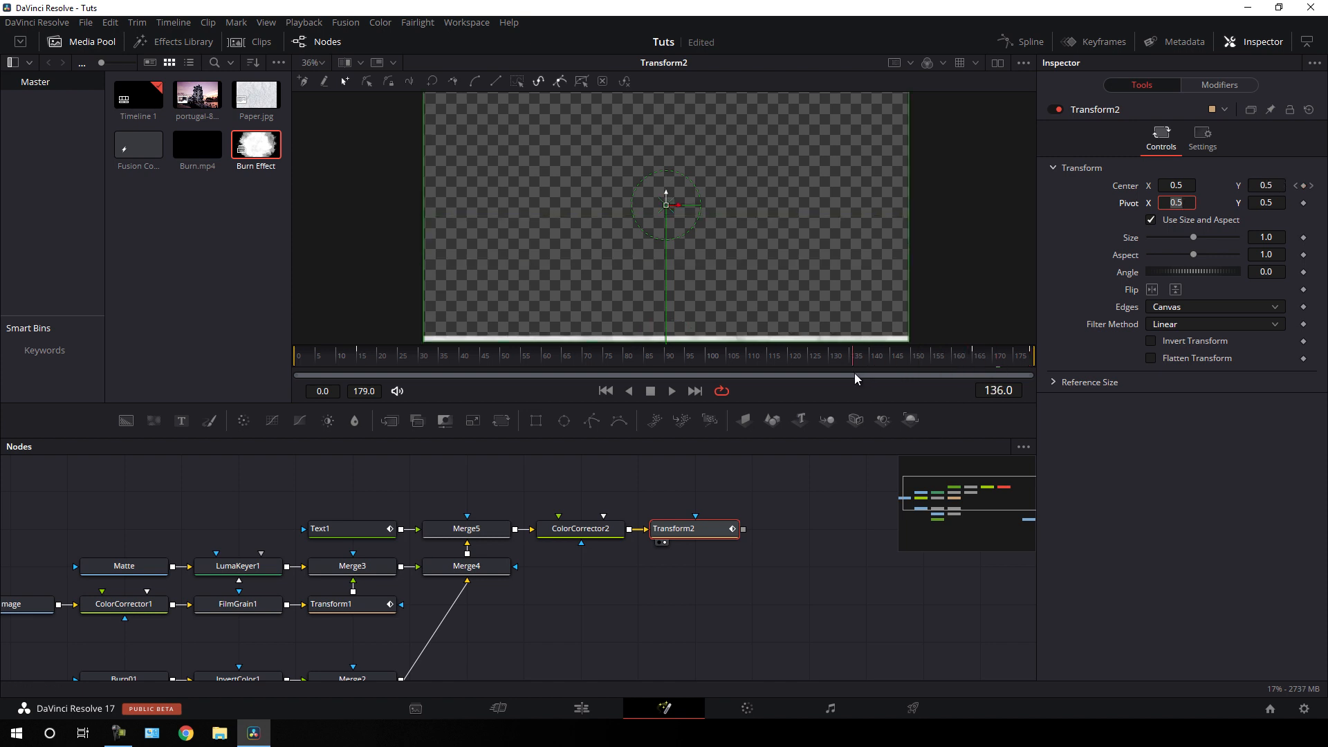
- At frame 0, move the picture straight up out of the frame and set Transform2's Center Y to 3.0
{"action": "left_click_drag", "start_coordinate": [426, 390], "coordinate": [287, 386]}
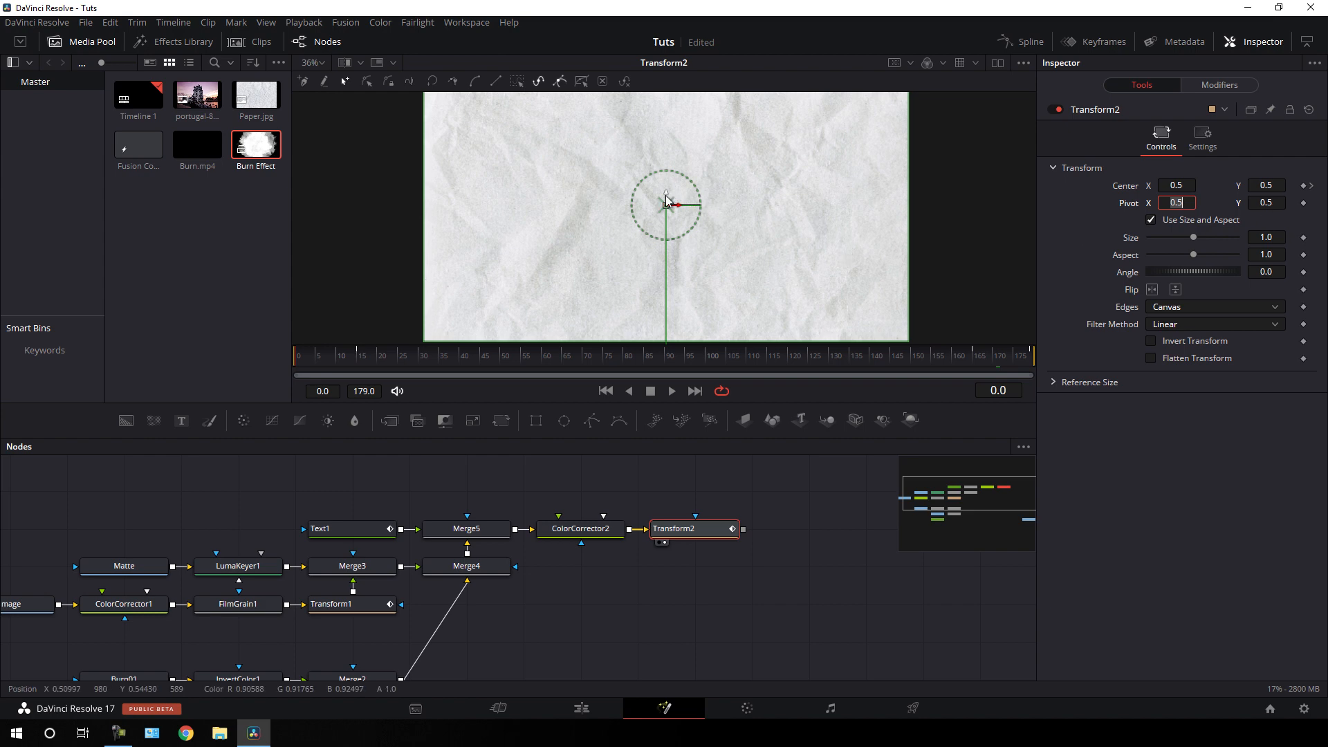
{"action": "left_click_drag", "start_coordinate": [665, 201], "coordinate": [683, 107]}
{"action": "left_click", "coordinate": [1266, 185]}
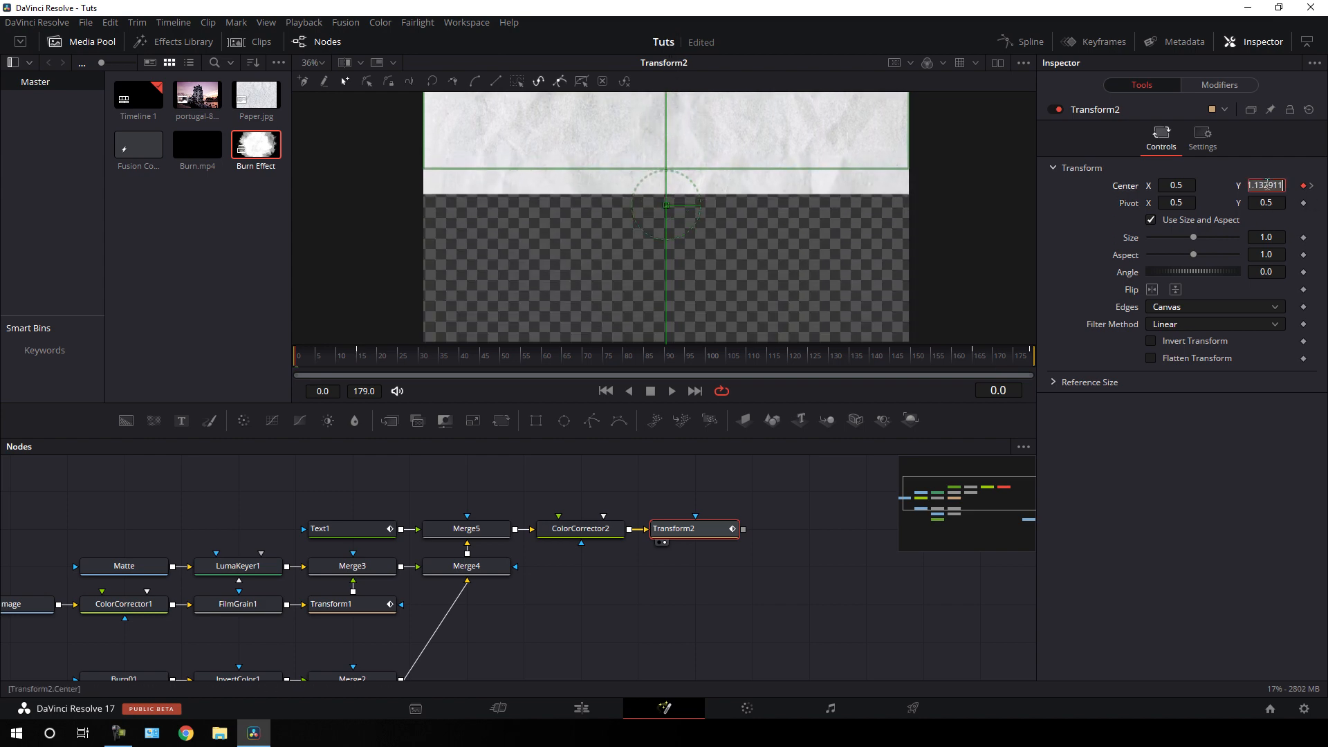
{"action": "type", "text": "3"}
{"action": "key", "text": "Tab"}
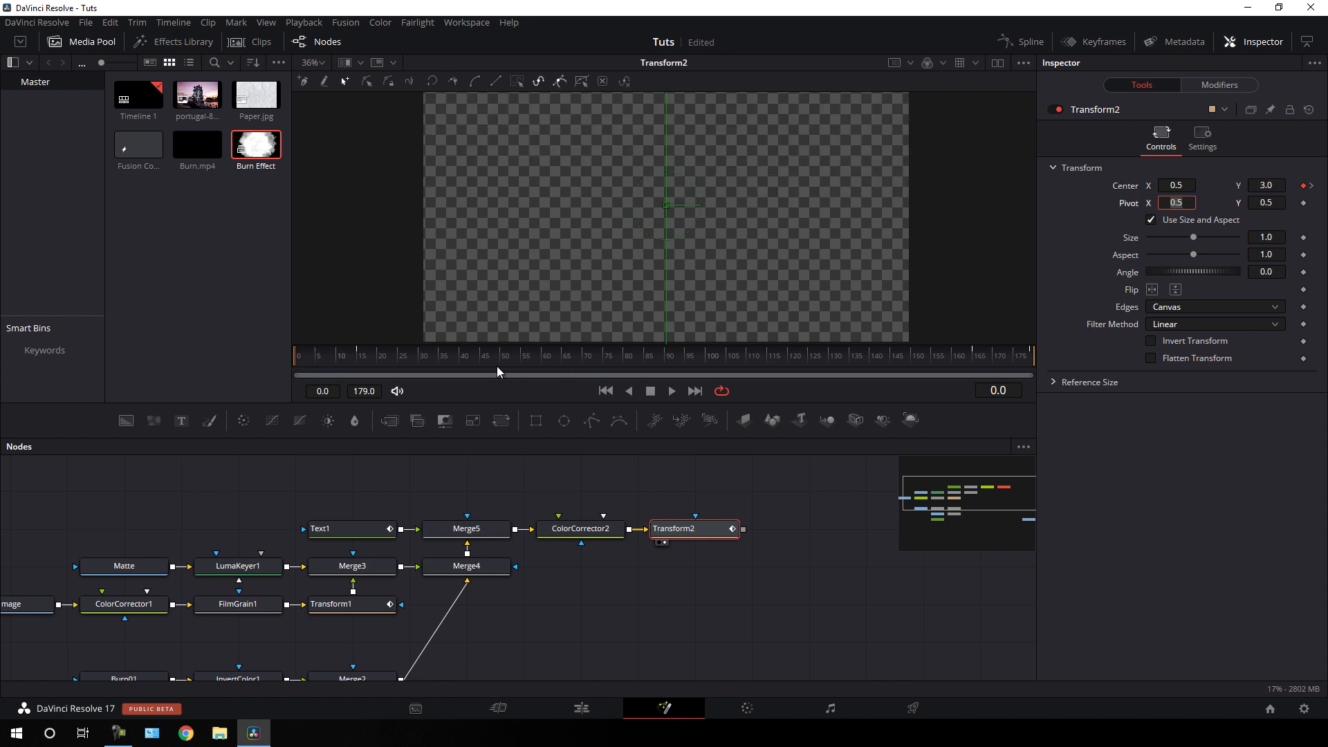
- Set Transform2's edges to Mirror and check the slide-in and slide-out frames
{"action": "left_click", "coordinate": [344, 356]}
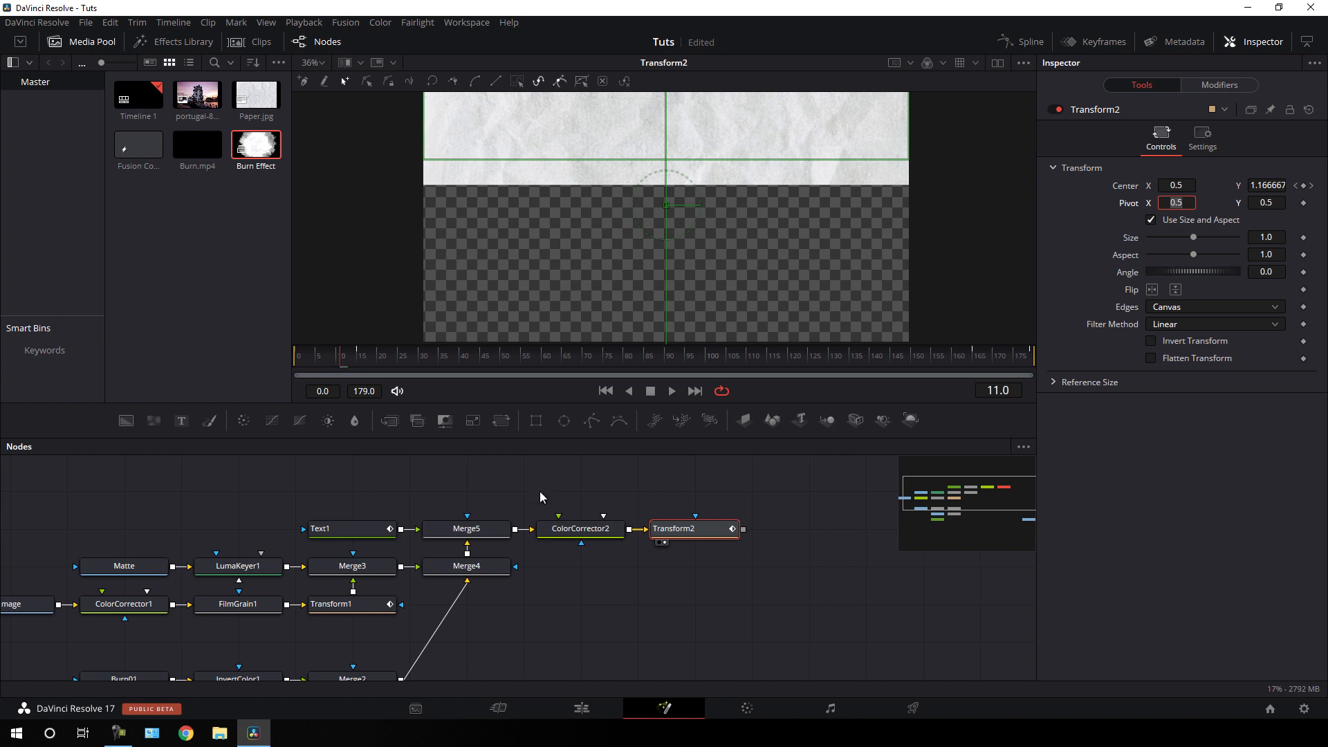
{"action": "left_click", "coordinate": [692, 529]}
{"action": "left_click", "coordinate": [1184, 308]}
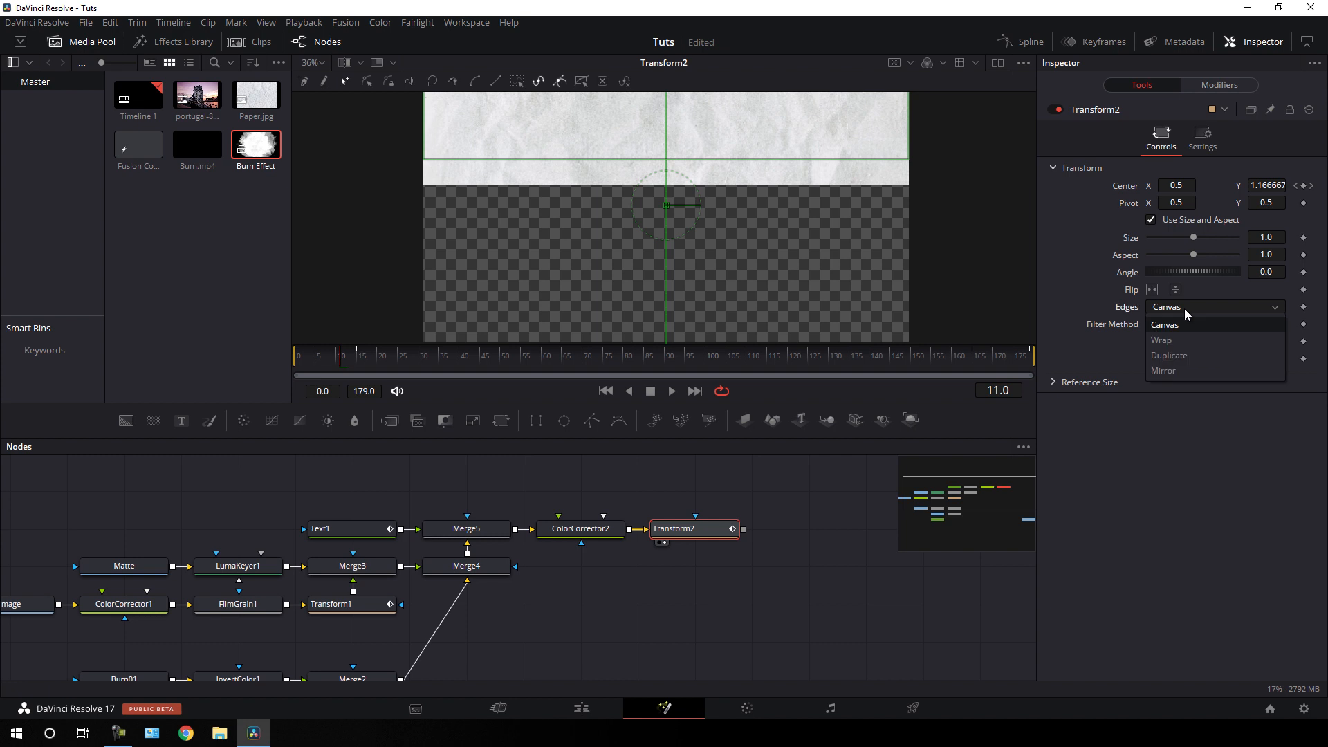
{"action": "left_click", "coordinate": [1176, 371]}
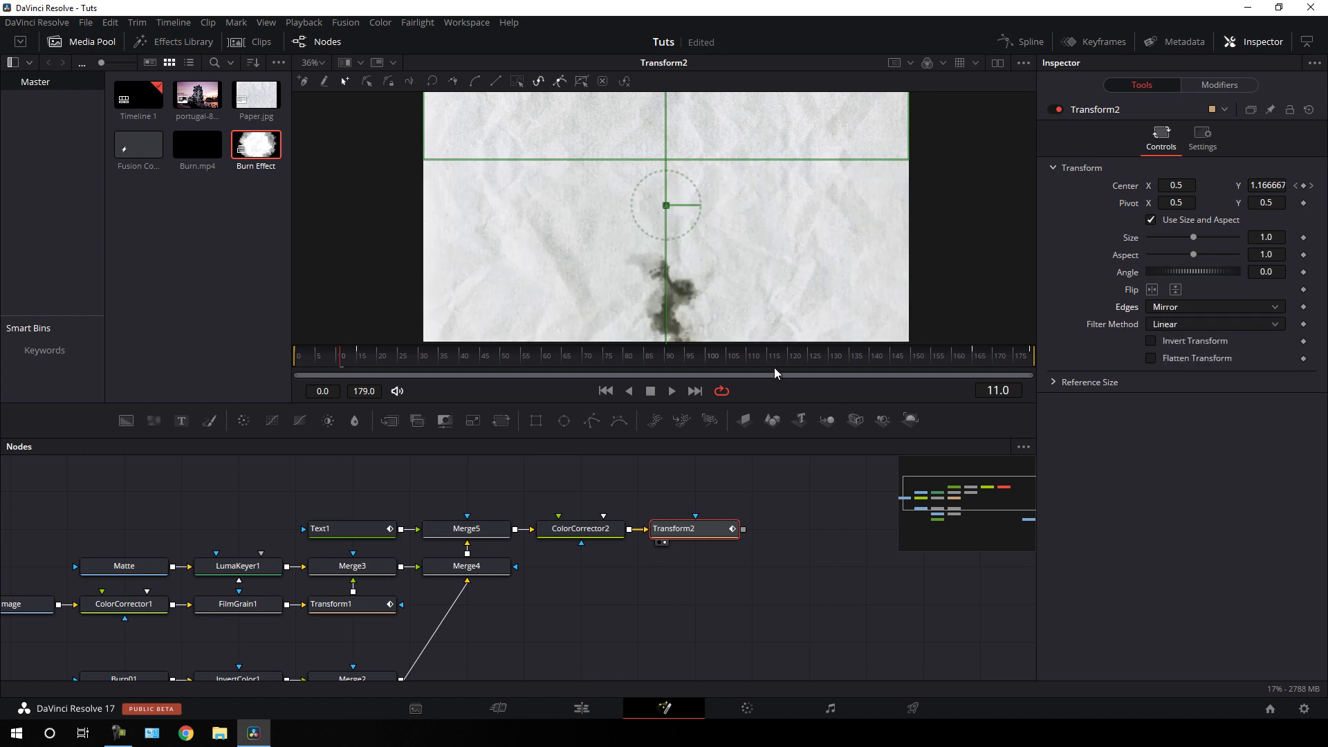
{"action": "left_click", "coordinate": [902, 360]}
{"action": "left_click_drag", "start_coordinate": [967, 359], "coordinate": [984, 360]}
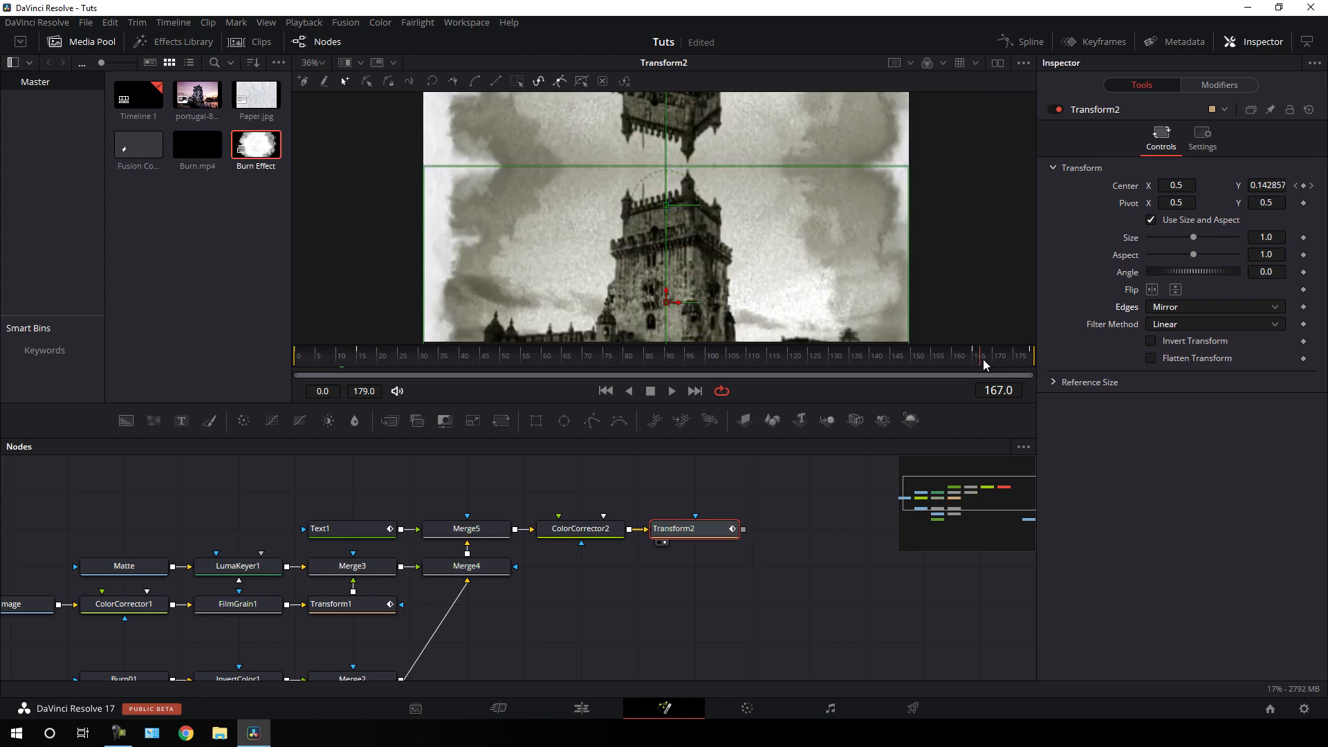
- Add a Directional Blur node after Transform2 and display its output
{"action": "left_click", "coordinate": [812, 488]}
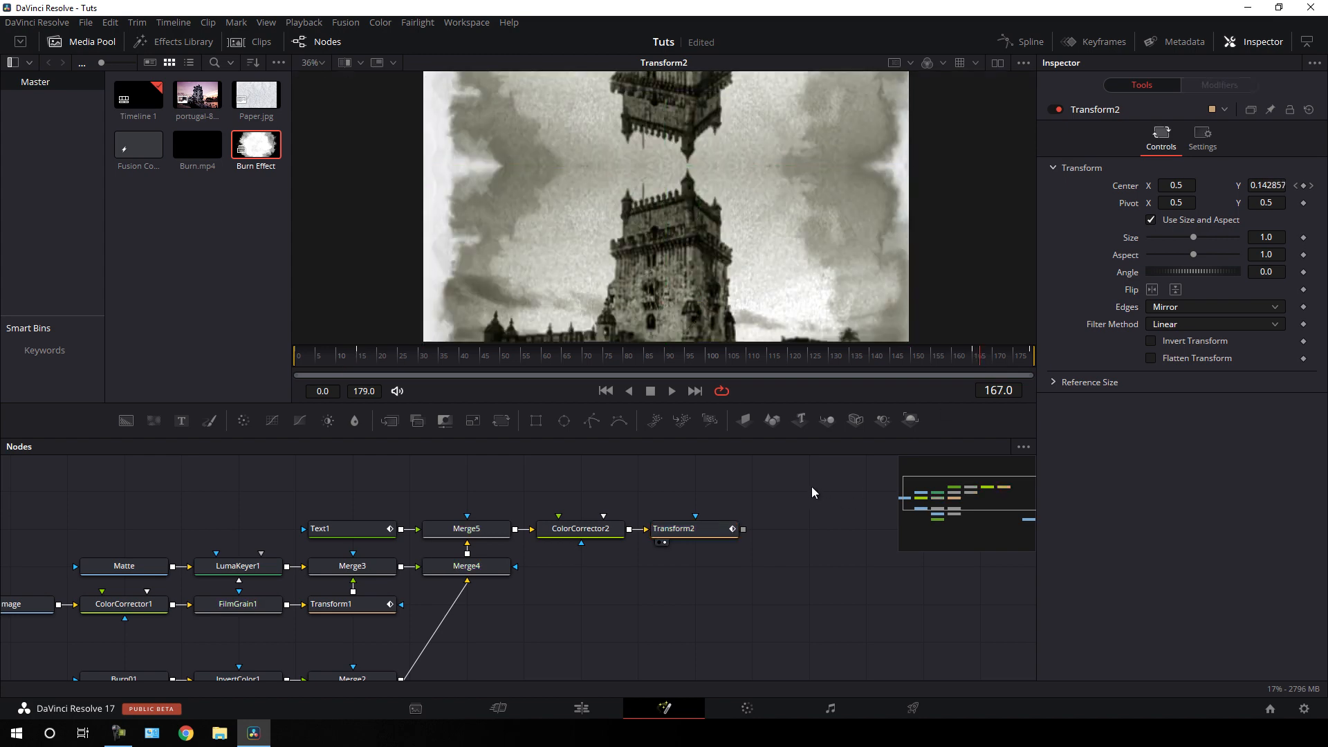
{"action": "left_click_drag", "start_coordinate": [787, 521], "coordinate": [747, 523]}
{"action": "left_click", "coordinate": [673, 542]}
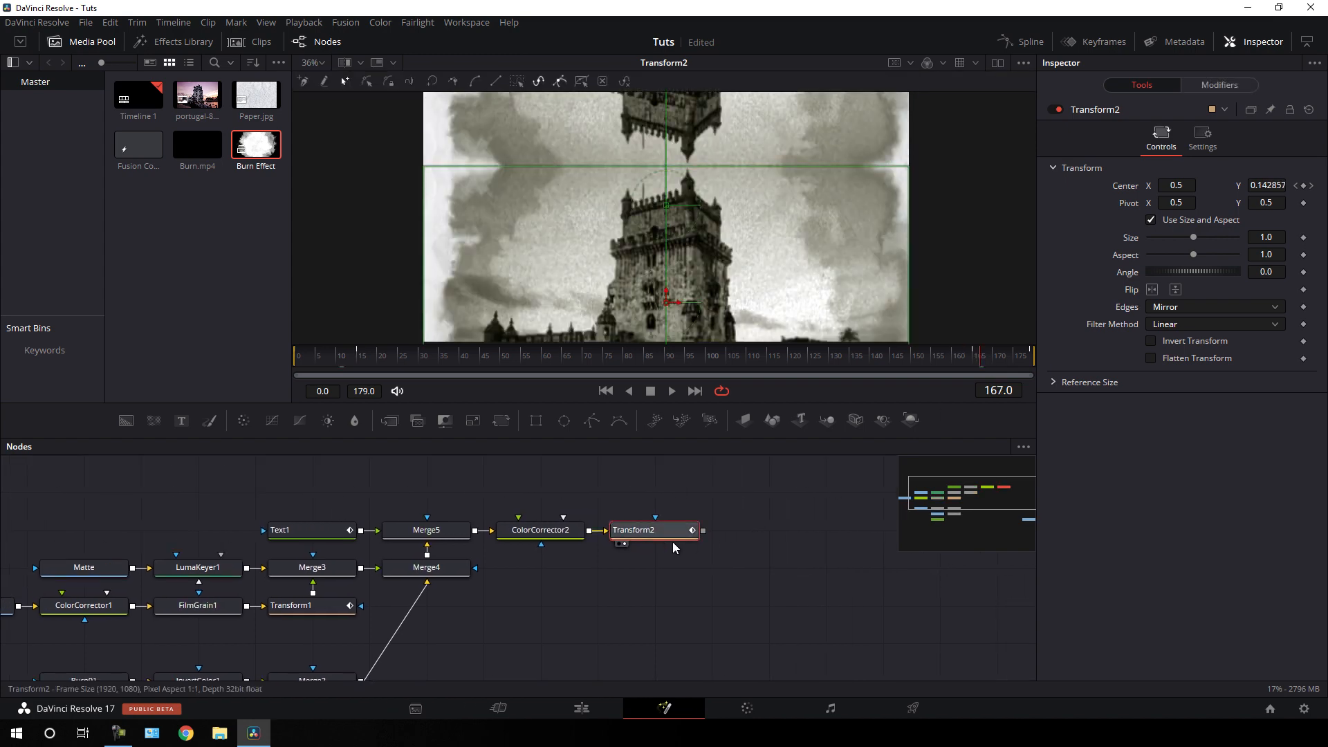
{"action": "key", "text": "shift+space"}
{"action": "type", "text": "luma"}
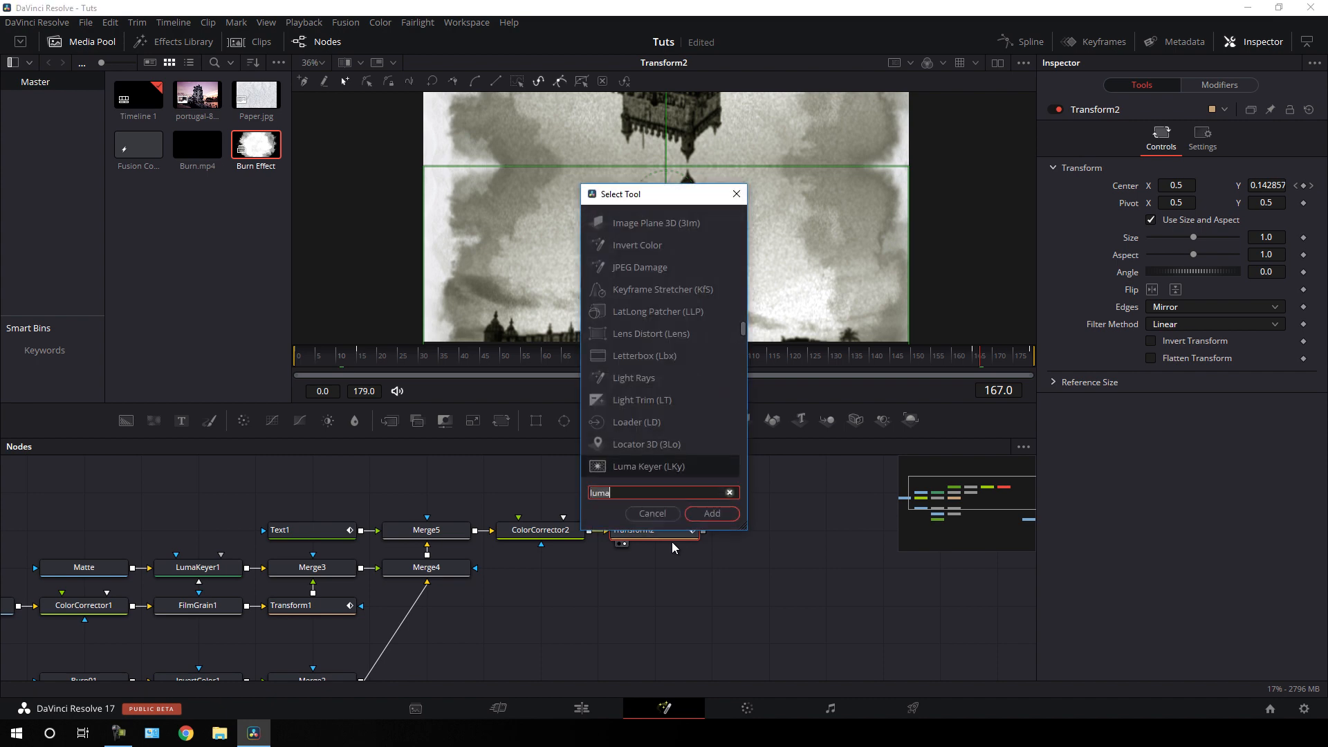
{"action": "left_click", "coordinate": [729, 492]}
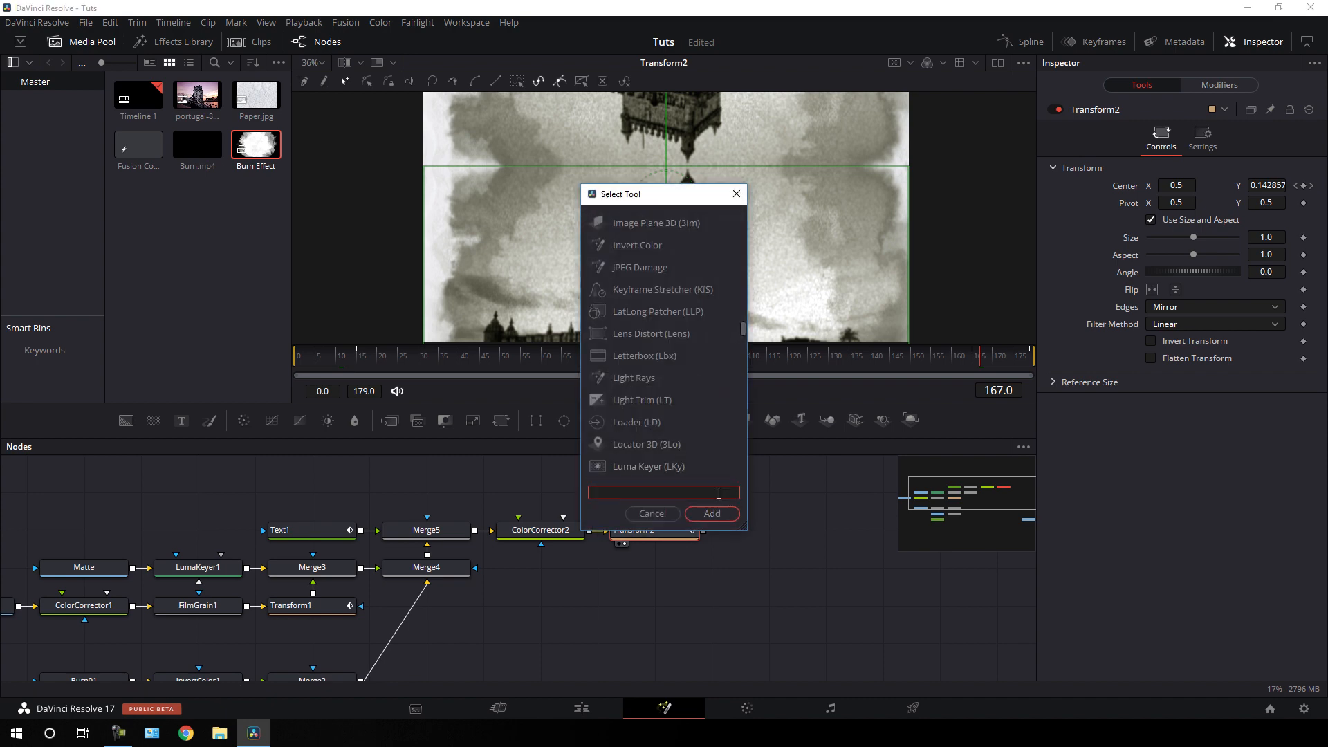
{"action": "type", "text": "dire"}
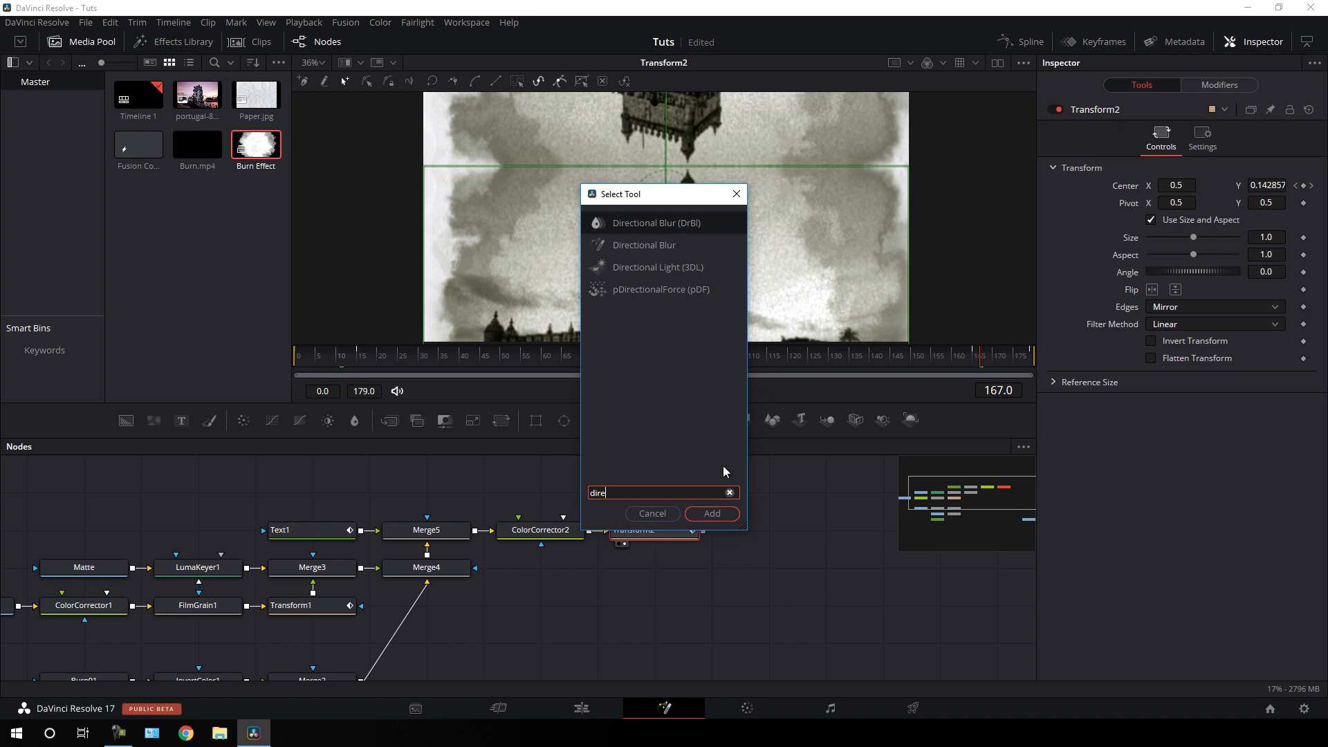
{"action": "left_click", "coordinate": [711, 513]}
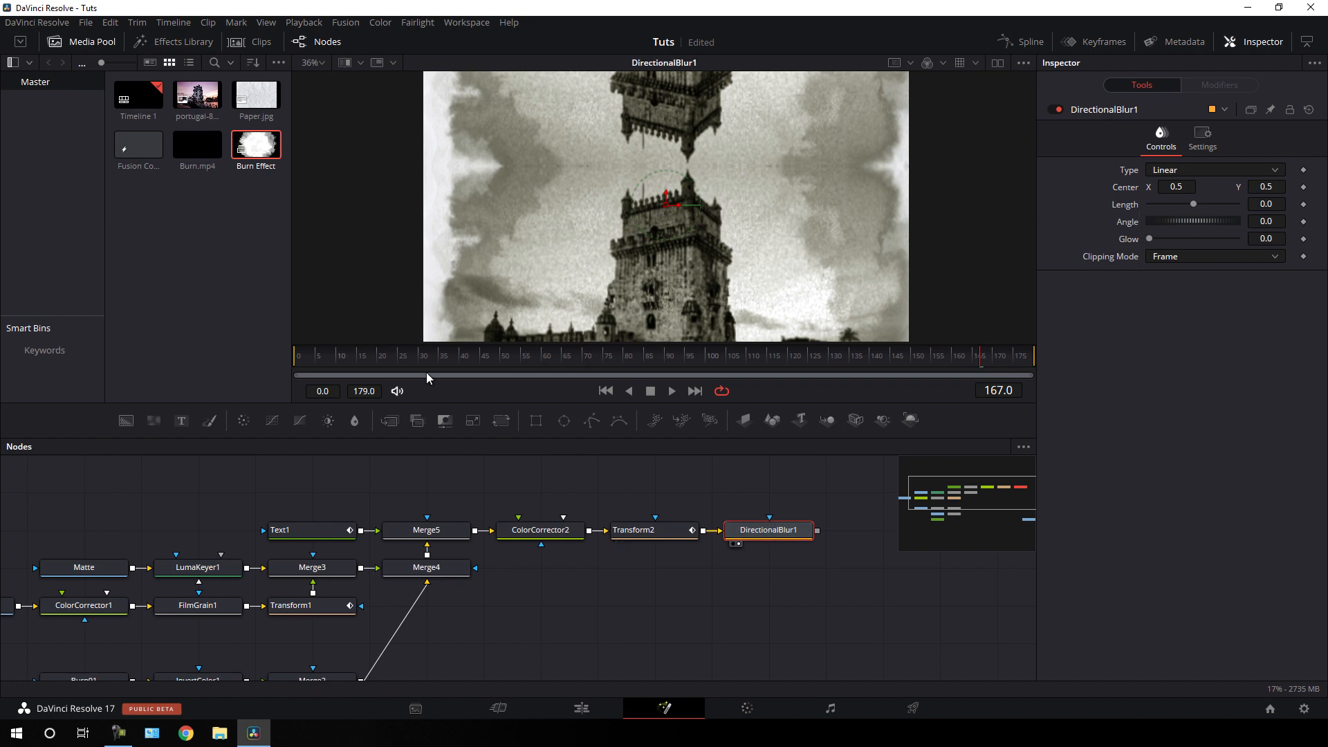
- Keyframe DirectionalBlur1's length at 0.0 on frames 15 and 165
{"action": "left_click_drag", "start_coordinate": [313, 362], "coordinate": [359, 364]}
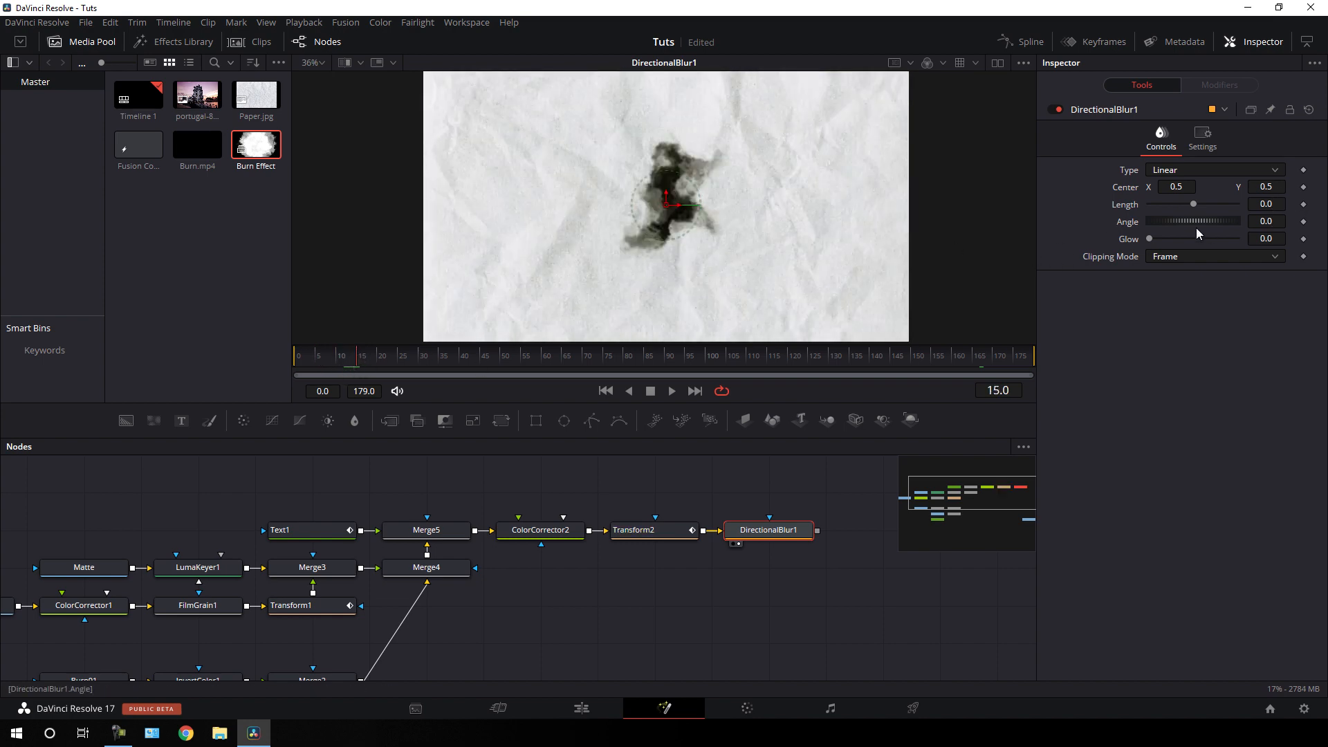
{"action": "left_click", "coordinate": [1303, 205]}
{"action": "left_click_drag", "start_coordinate": [946, 355], "coordinate": [973, 365]}
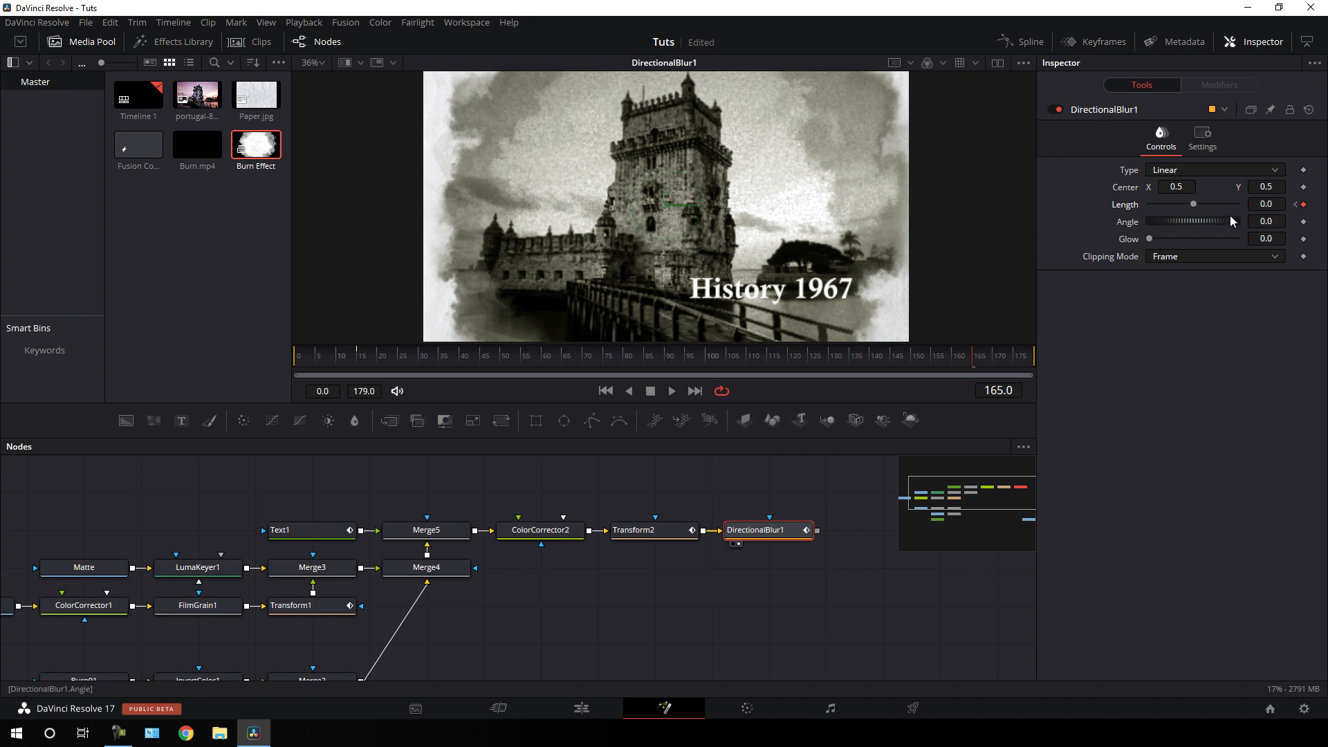
- At frame 179, set DirectionalBlur1's length to 0.05
{"action": "left_click_drag", "start_coordinate": [1002, 351], "coordinate": [1052, 358]}
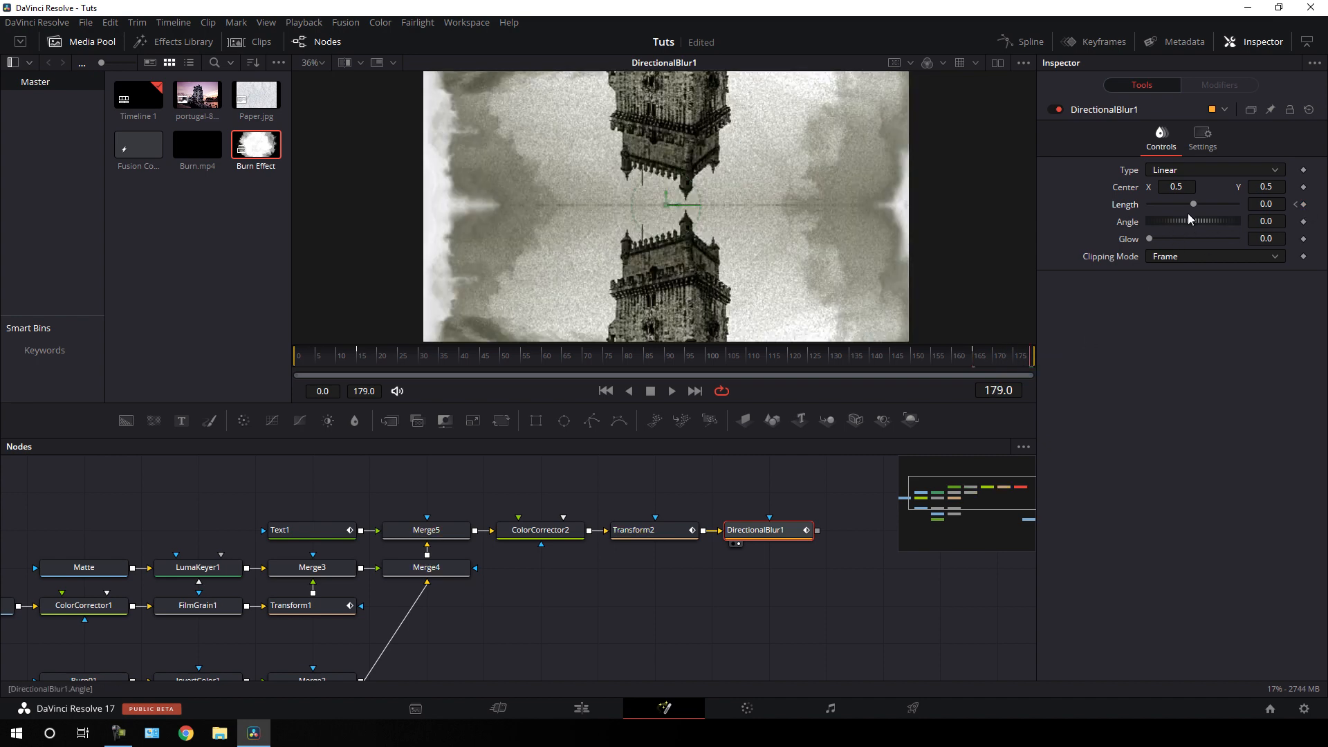
{"action": "left_click_drag", "start_coordinate": [1189, 206], "coordinate": [1208, 209]}
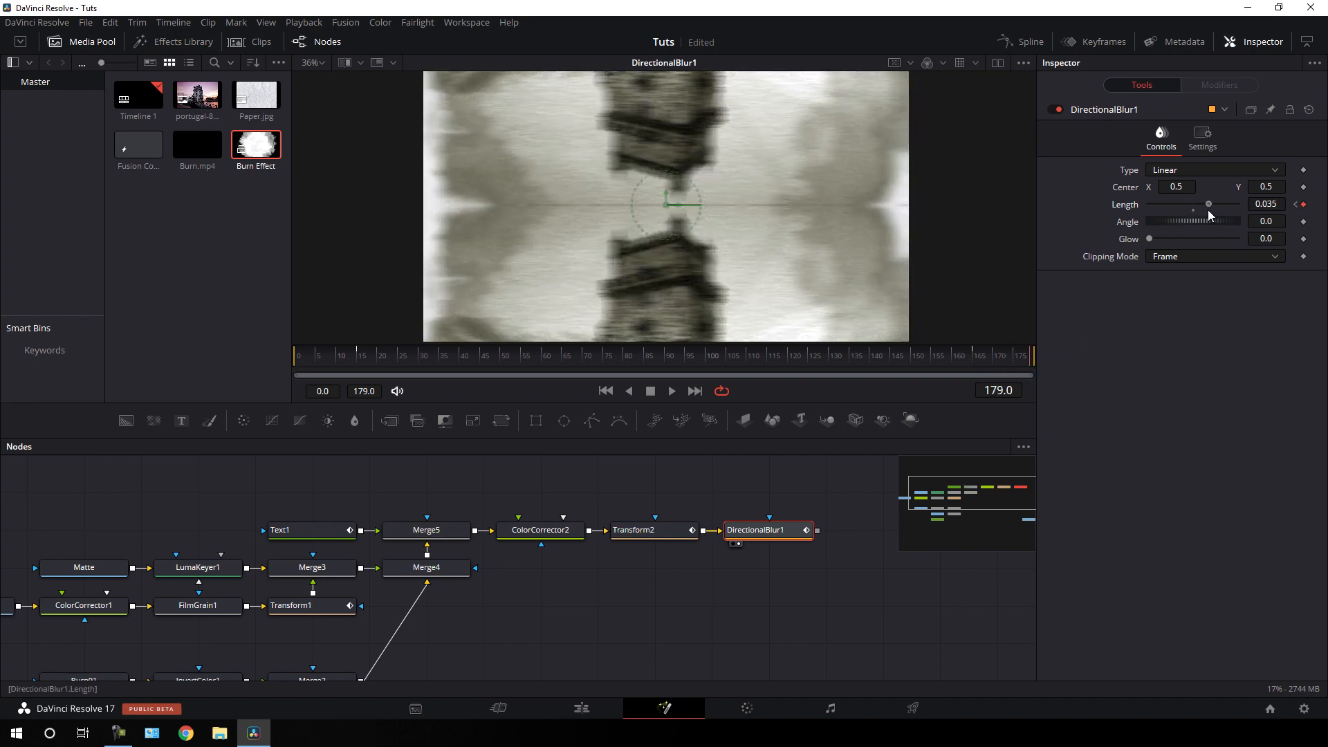
{"action": "left_click", "coordinate": [1265, 205]}
{"action": "type", "text": "0.05"}
{"action": "key", "text": "Tab"}
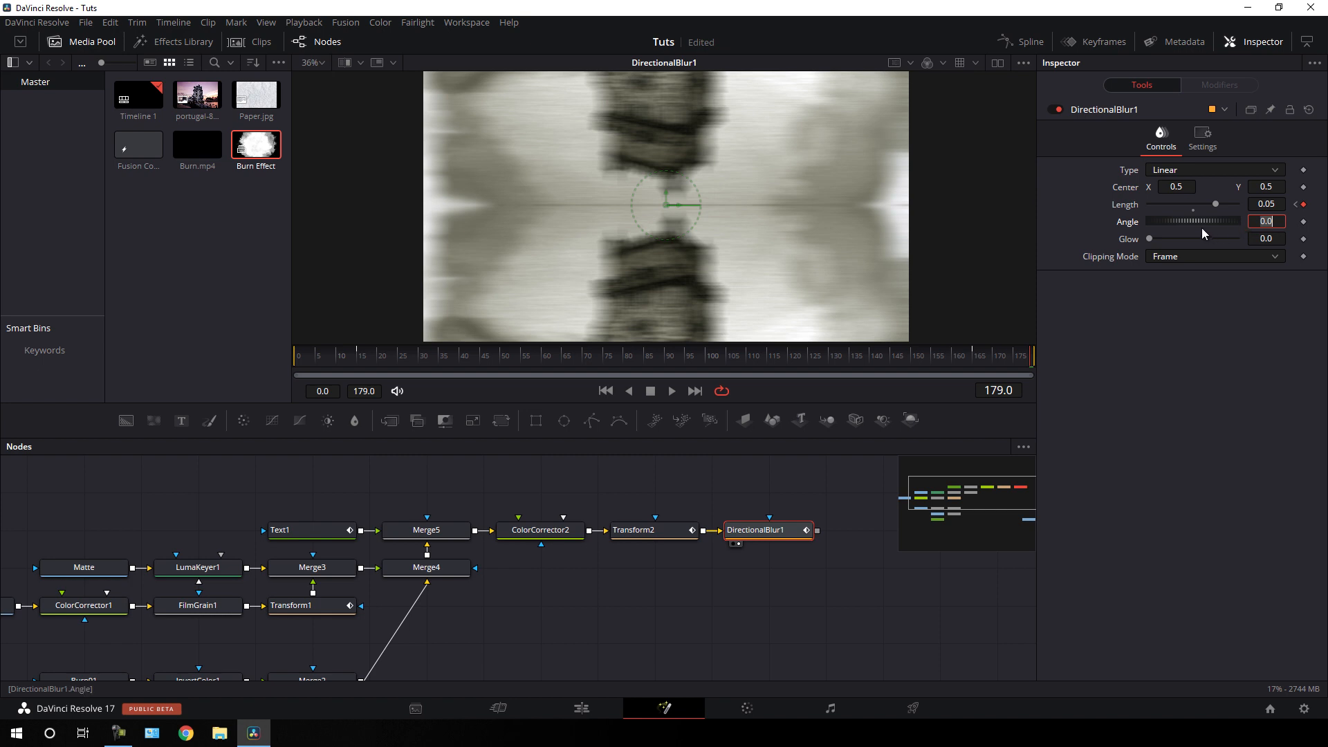
- Set DirectionalBlur1's angle to 90 so the blur runs vertically
{"action": "left_click_drag", "start_coordinate": [1193, 221], "coordinate": [1260, 220]}
{"action": "left_click", "coordinate": [1272, 219]}
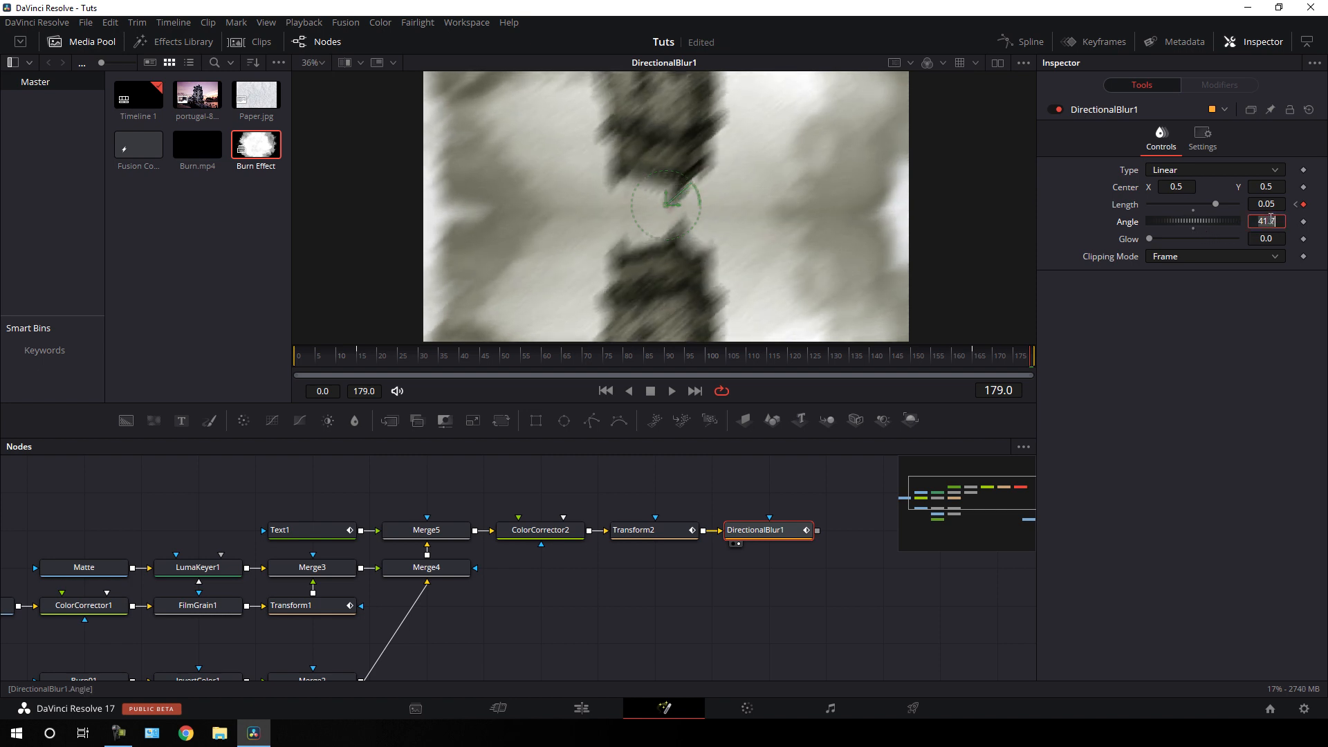
{"action": "key", "text": "Tab"}
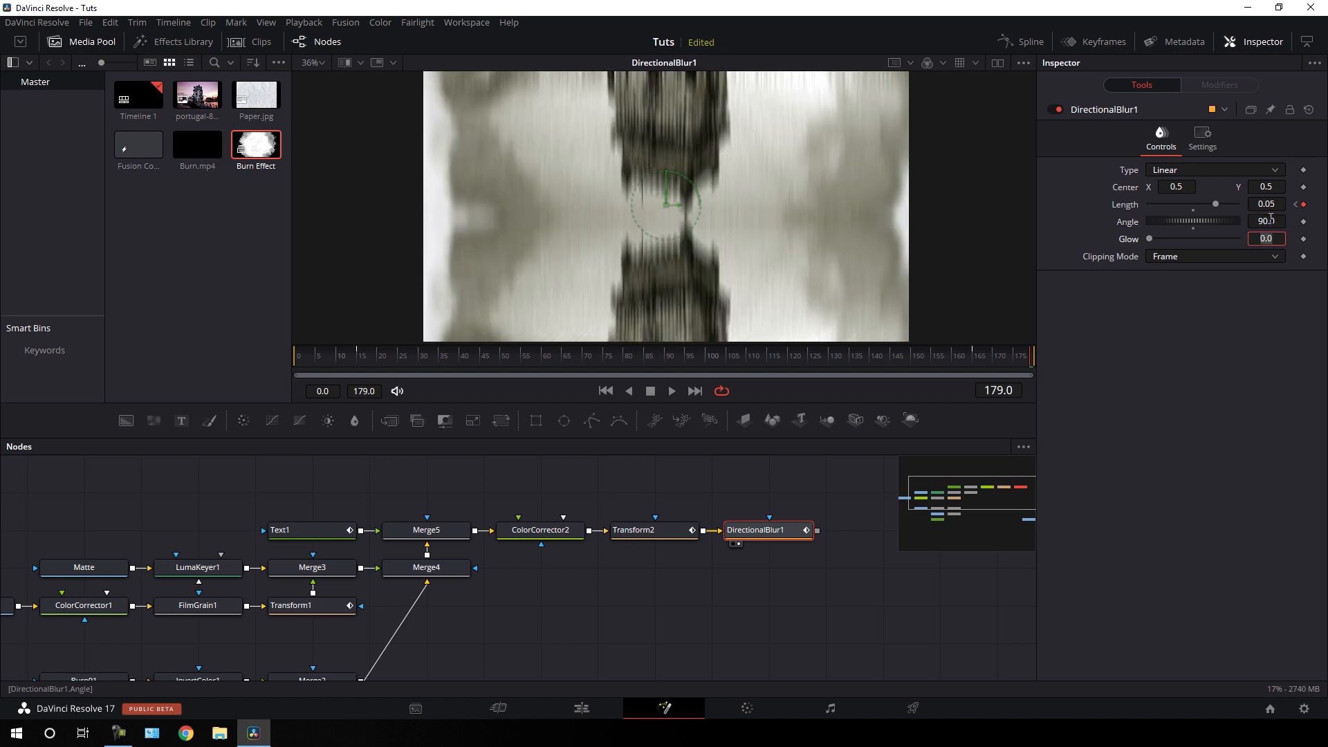
- At frame 0, set DirectionalBlur1's length to 0.05 and scrub through the blurred slide-in
{"action": "left_click", "coordinate": [491, 354]}
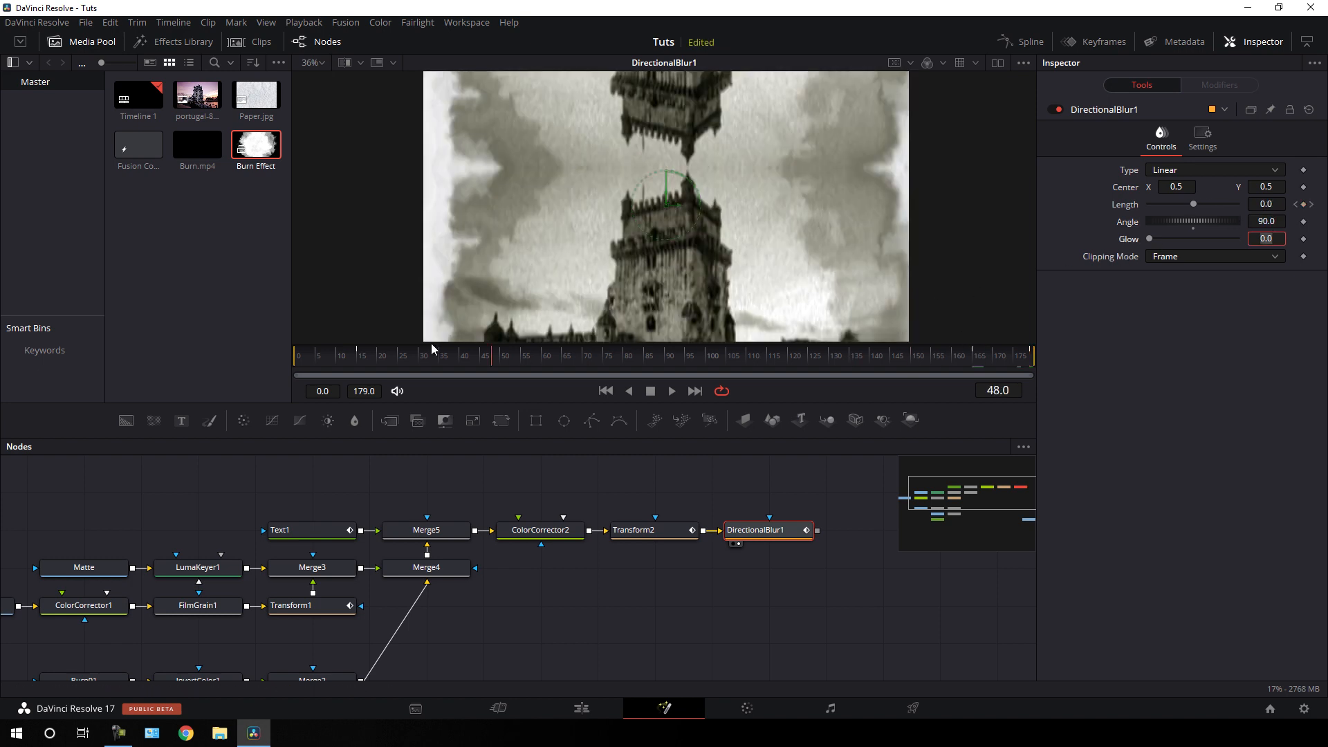
{"action": "left_click_drag", "start_coordinate": [431, 350], "coordinate": [289, 365]}
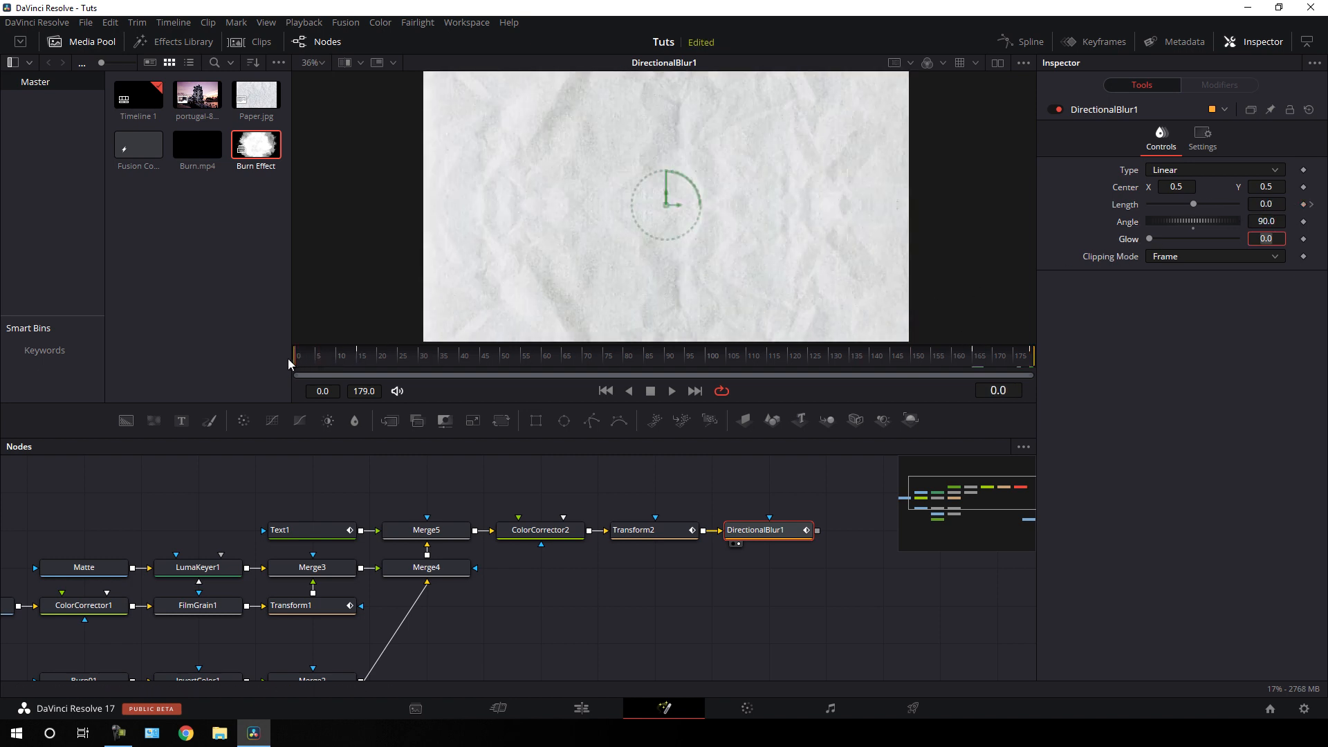
{"action": "left_click", "coordinate": [1266, 204]}
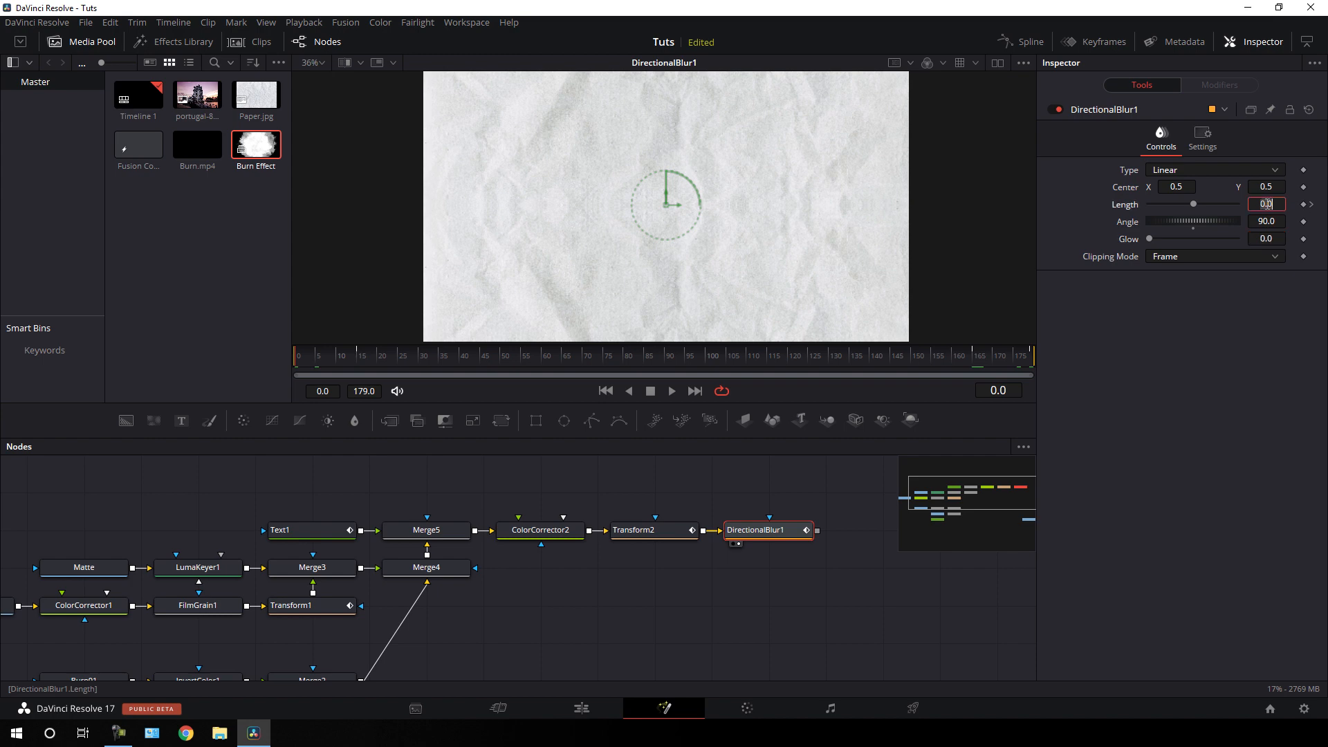
{"action": "key", "text": "Tab"}
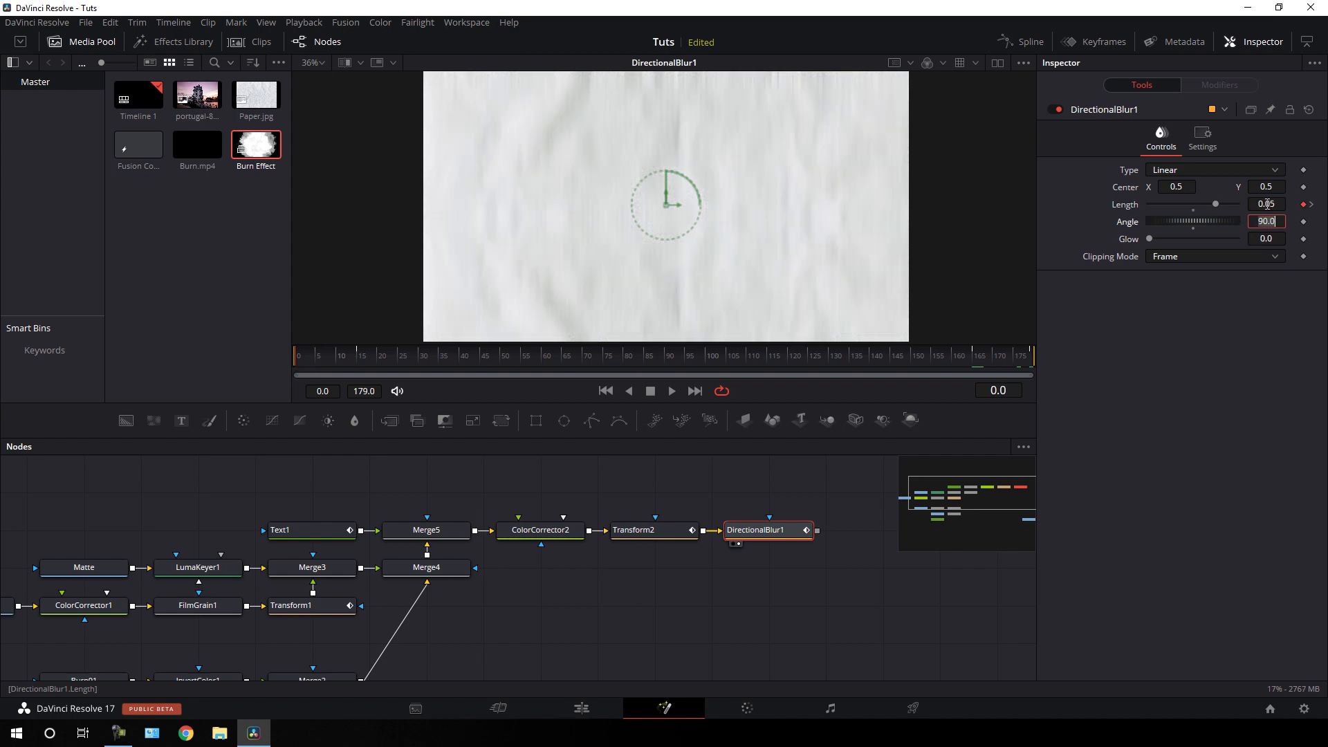
{"action": "left_click_drag", "start_coordinate": [339, 359], "coordinate": [403, 359]}
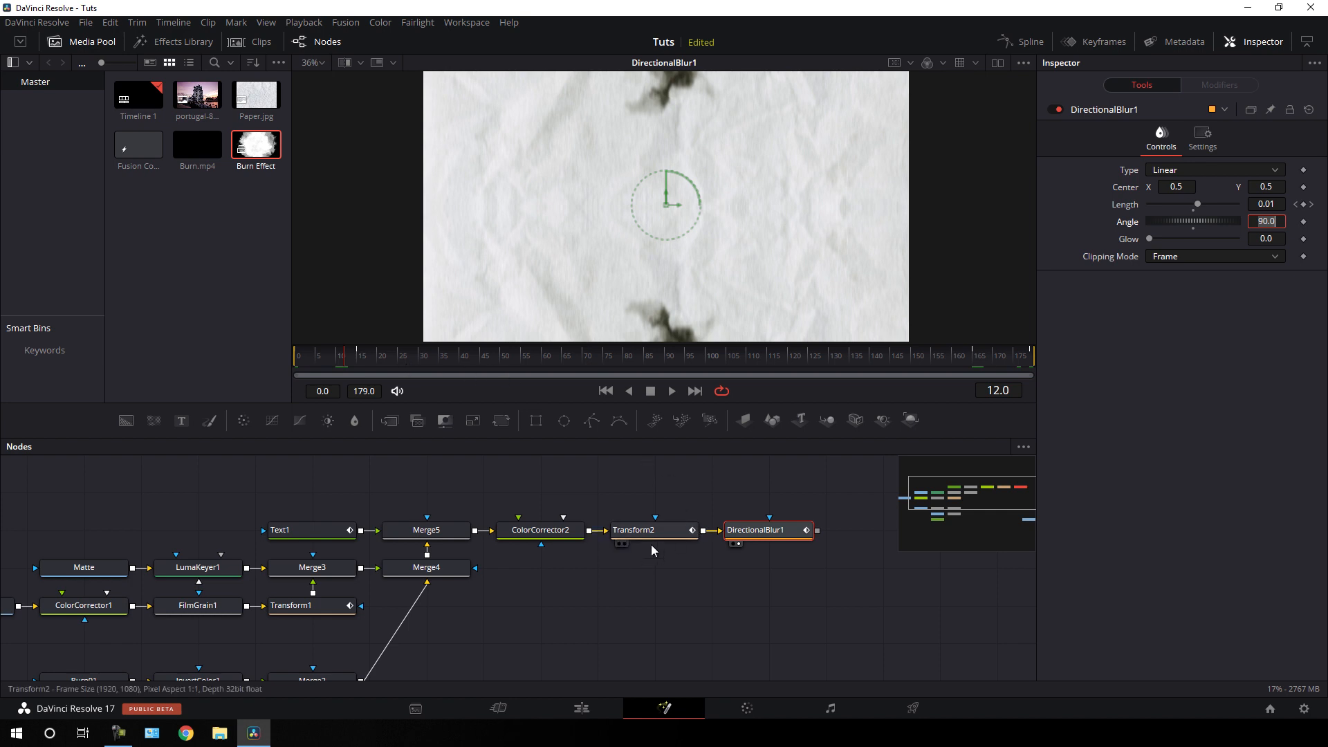
- Open the spline editor, enlarge it and fit Transform2's center displacement curve in view
{"action": "left_click", "coordinate": [1028, 44]}
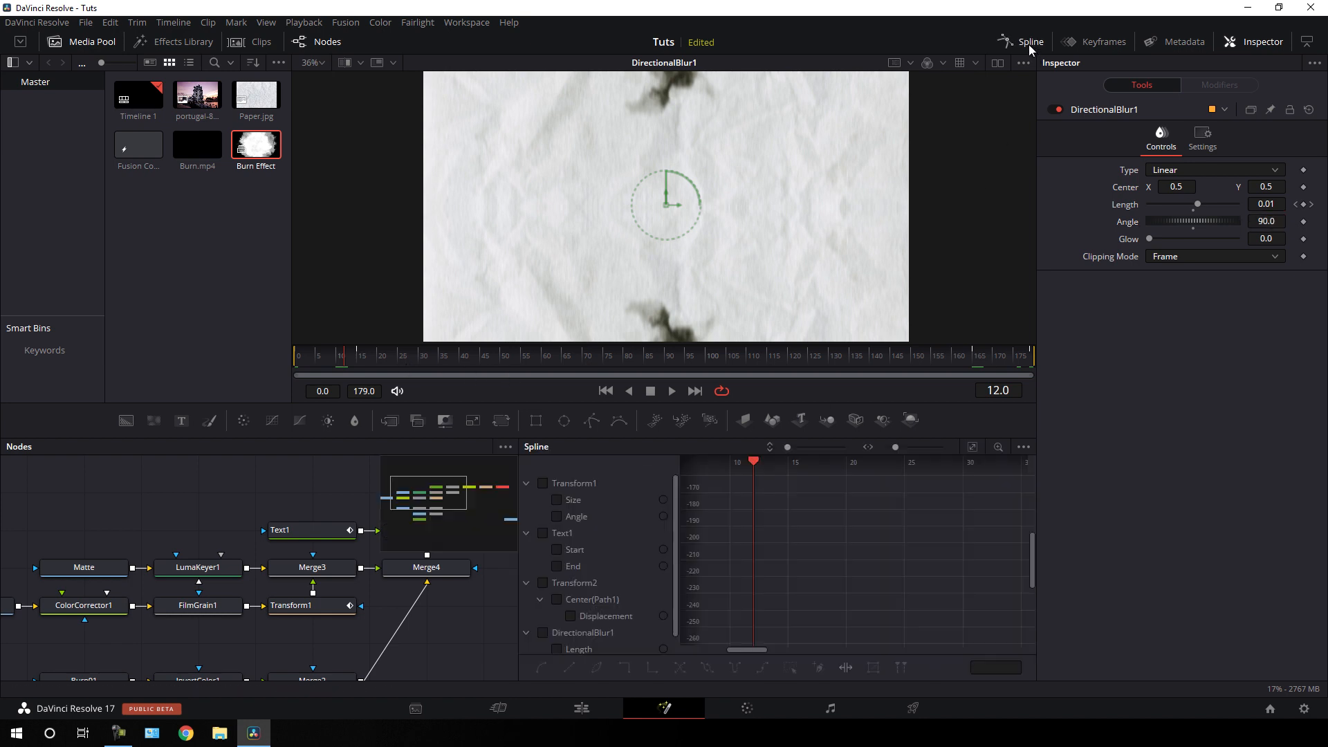
{"action": "scroll", "coordinate": [754, 597], "scroll_direction": "down", "scroll_amount": 1}
{"action": "left_click", "coordinate": [544, 583]}
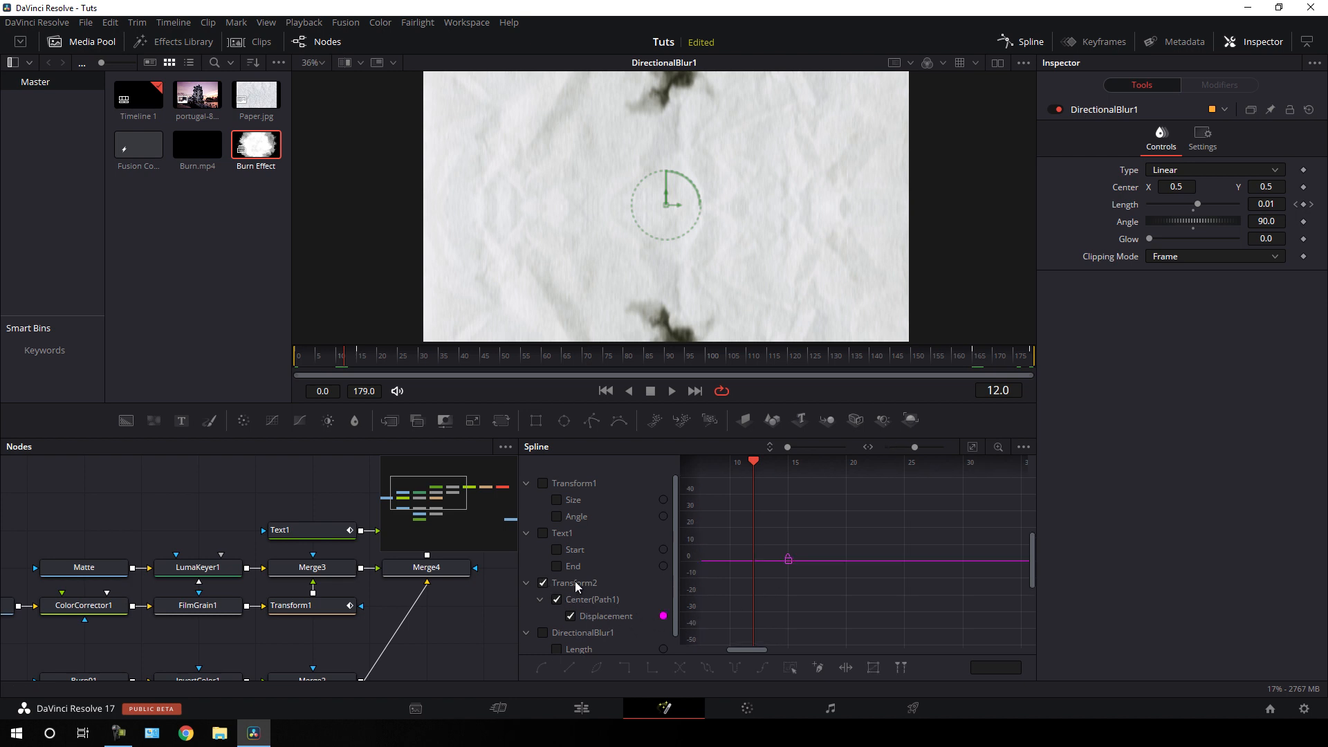
{"action": "left_click", "coordinate": [971, 448]}
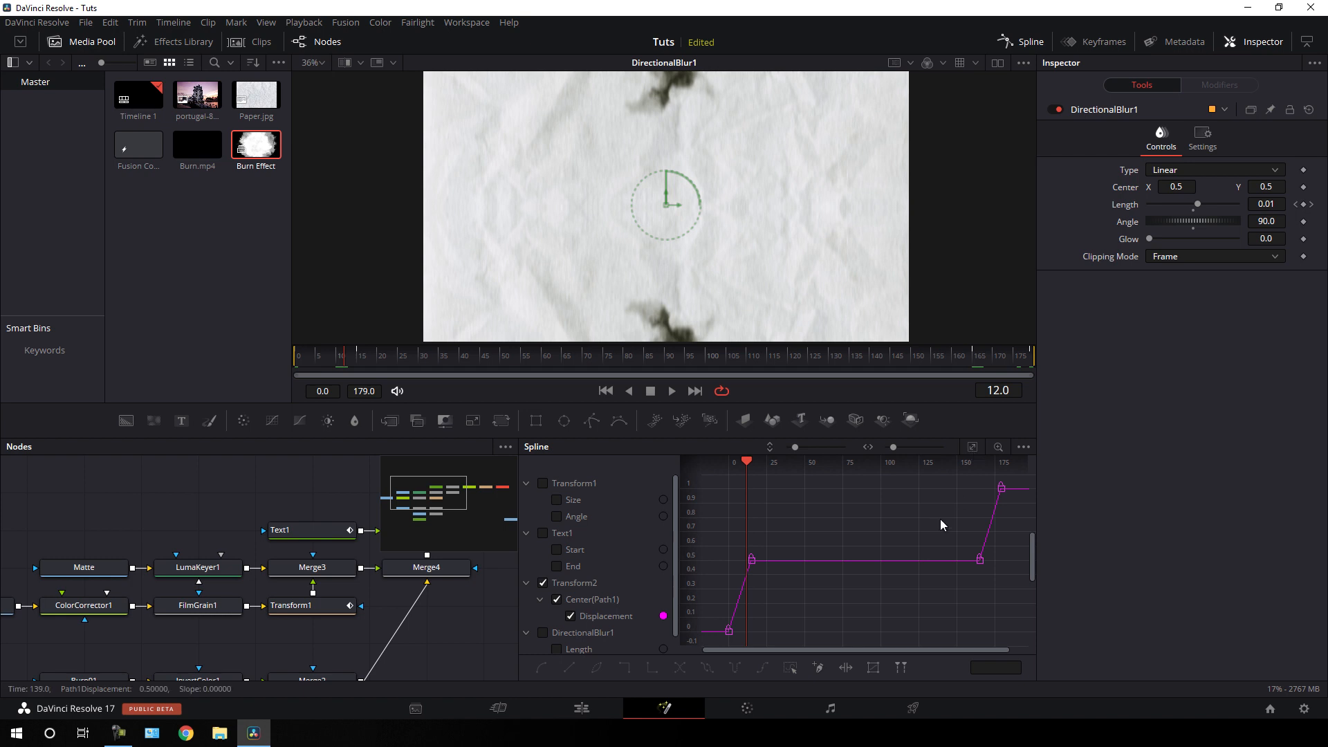
{"action": "key", "text": "F4"}
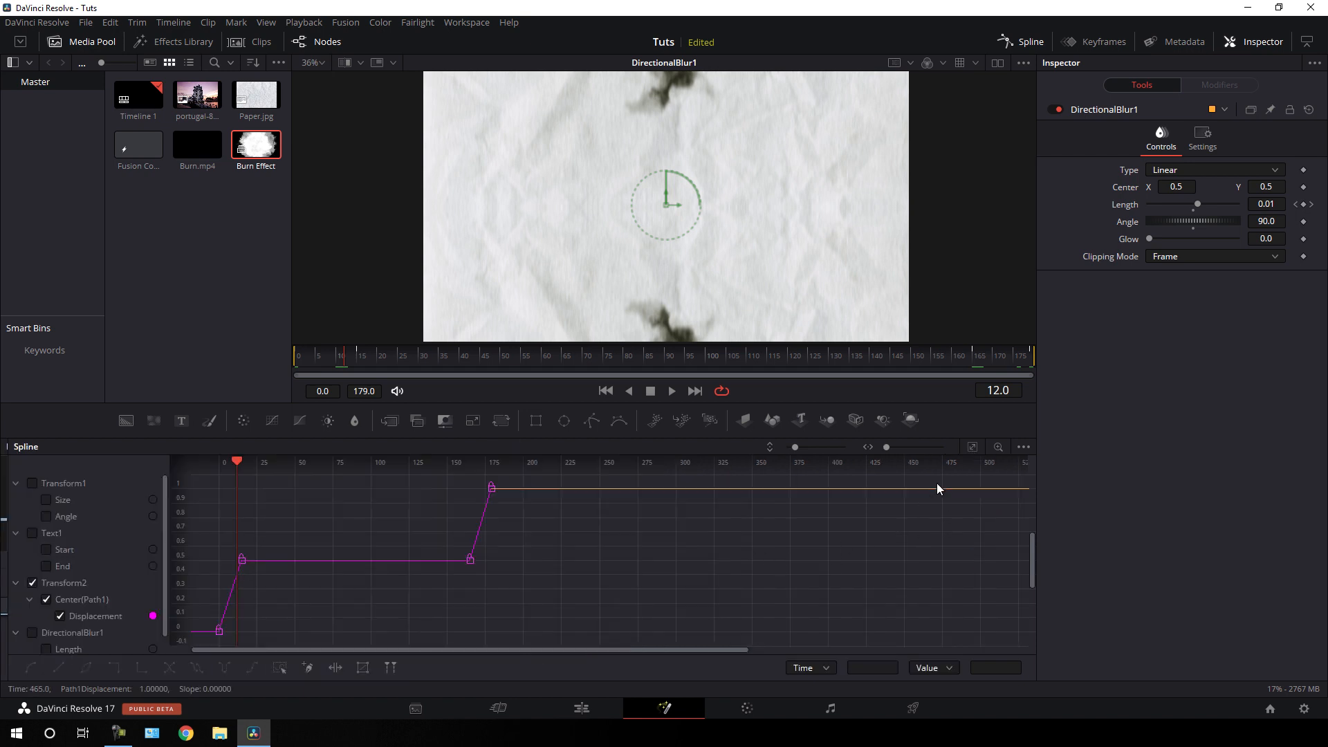
{"action": "left_click", "coordinate": [971, 448]}
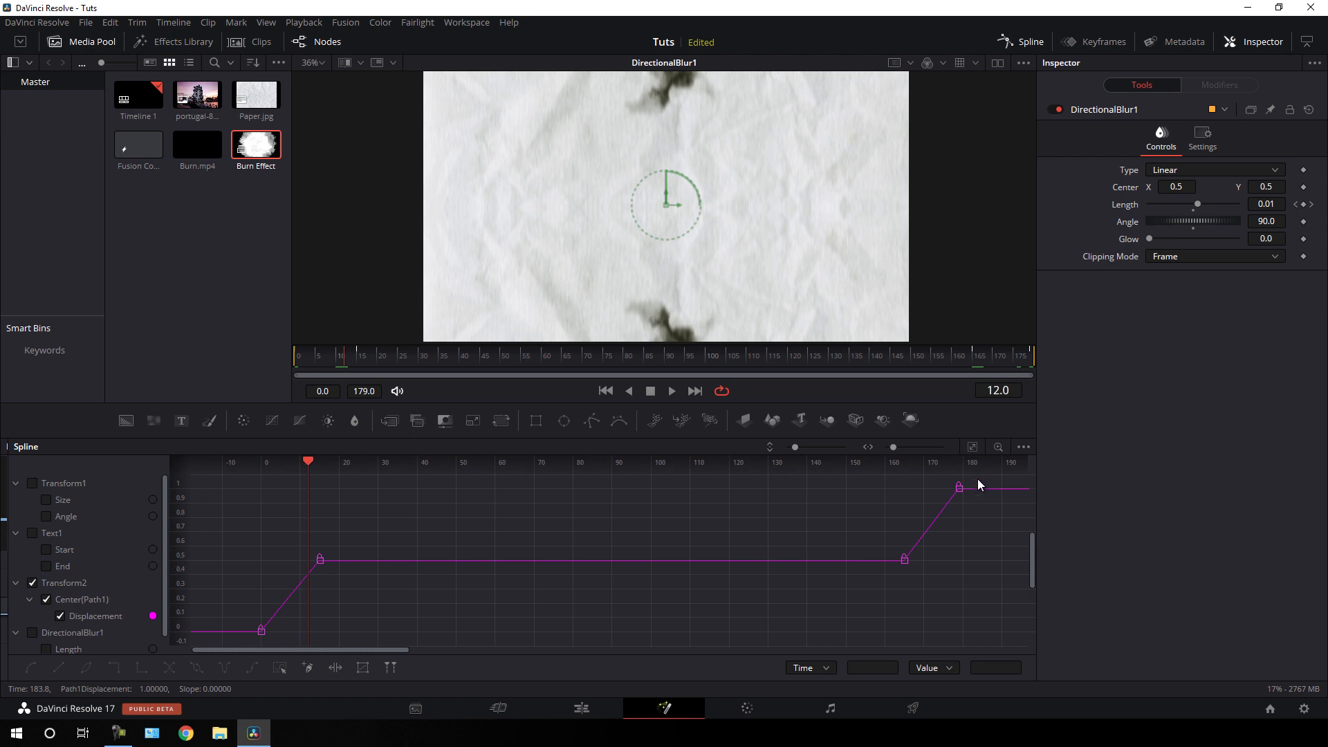
- Smooth the last two and the first two keyframes of Transform2's displacement curve
{"action": "left_click_drag", "start_coordinate": [977, 478], "coordinate": [894, 581]}
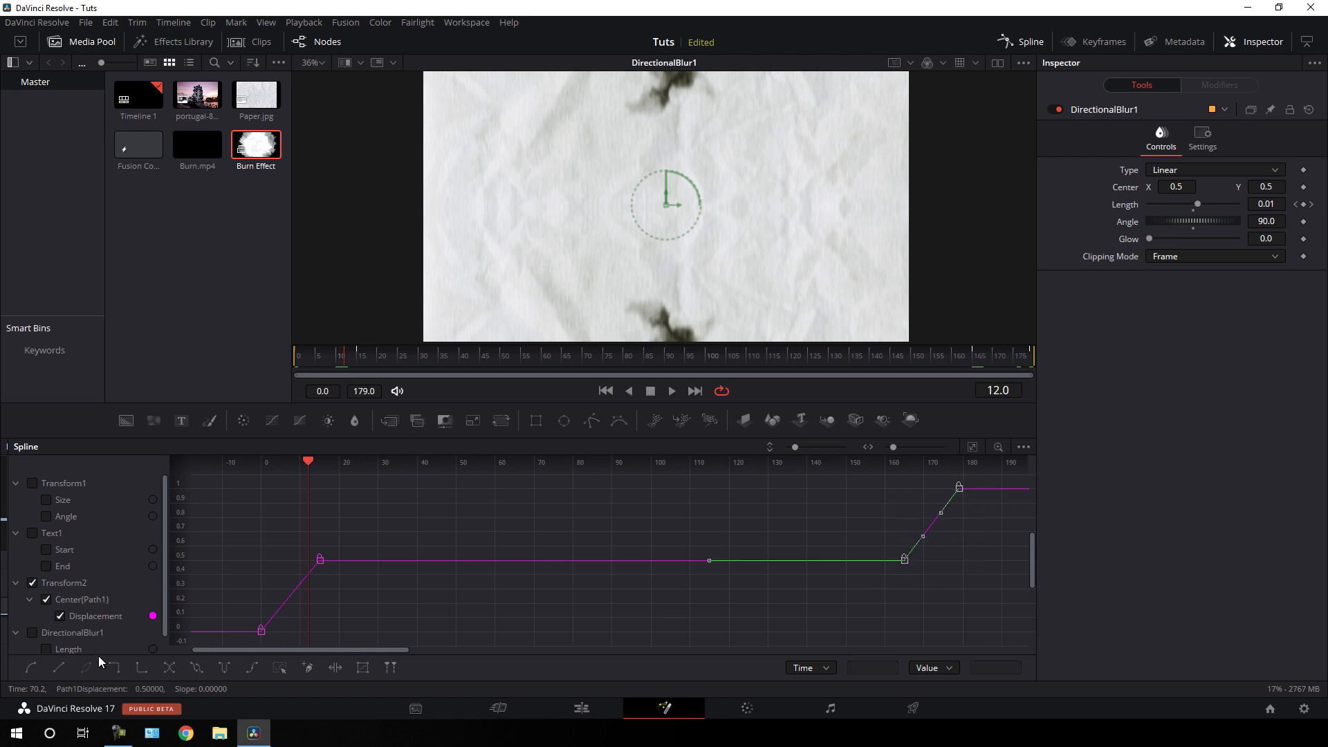
{"action": "left_click", "coordinate": [31, 668]}
{"action": "left_click_drag", "start_coordinate": [341, 544], "coordinate": [246, 644]}
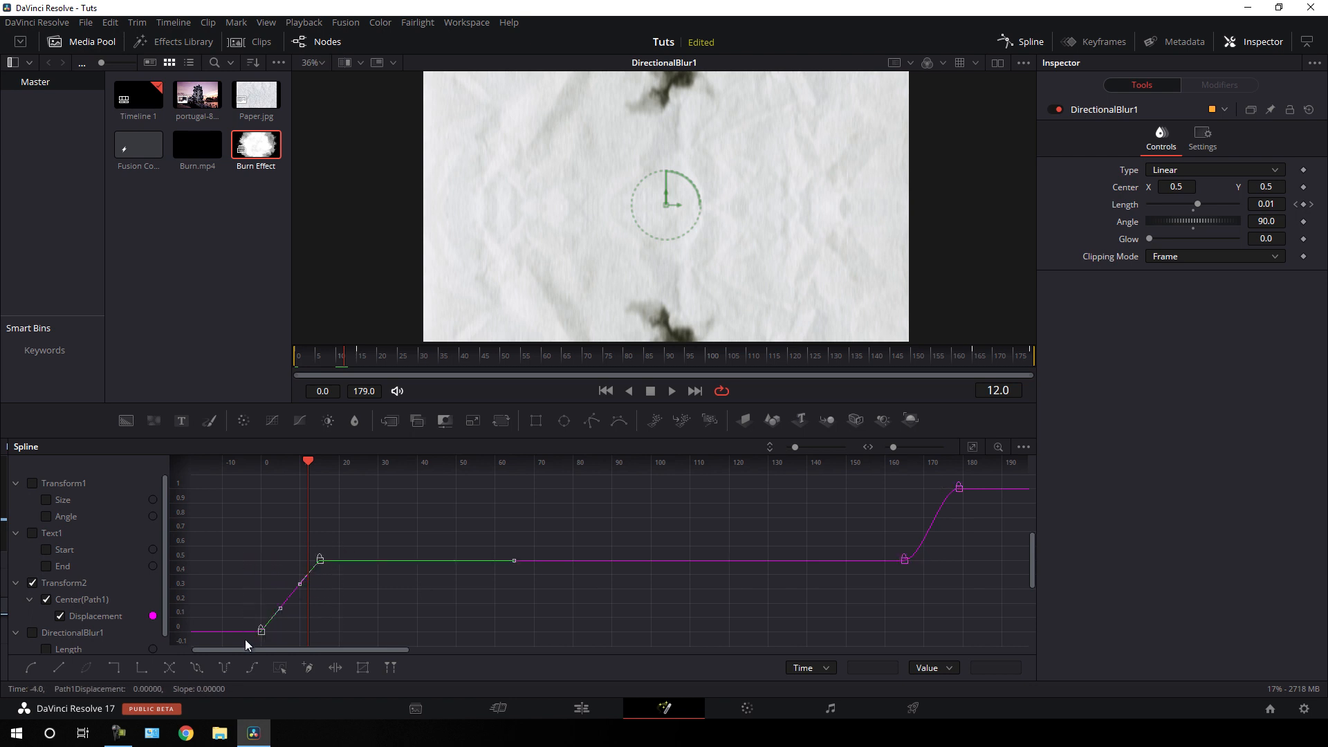
{"action": "left_click", "coordinate": [38, 667]}
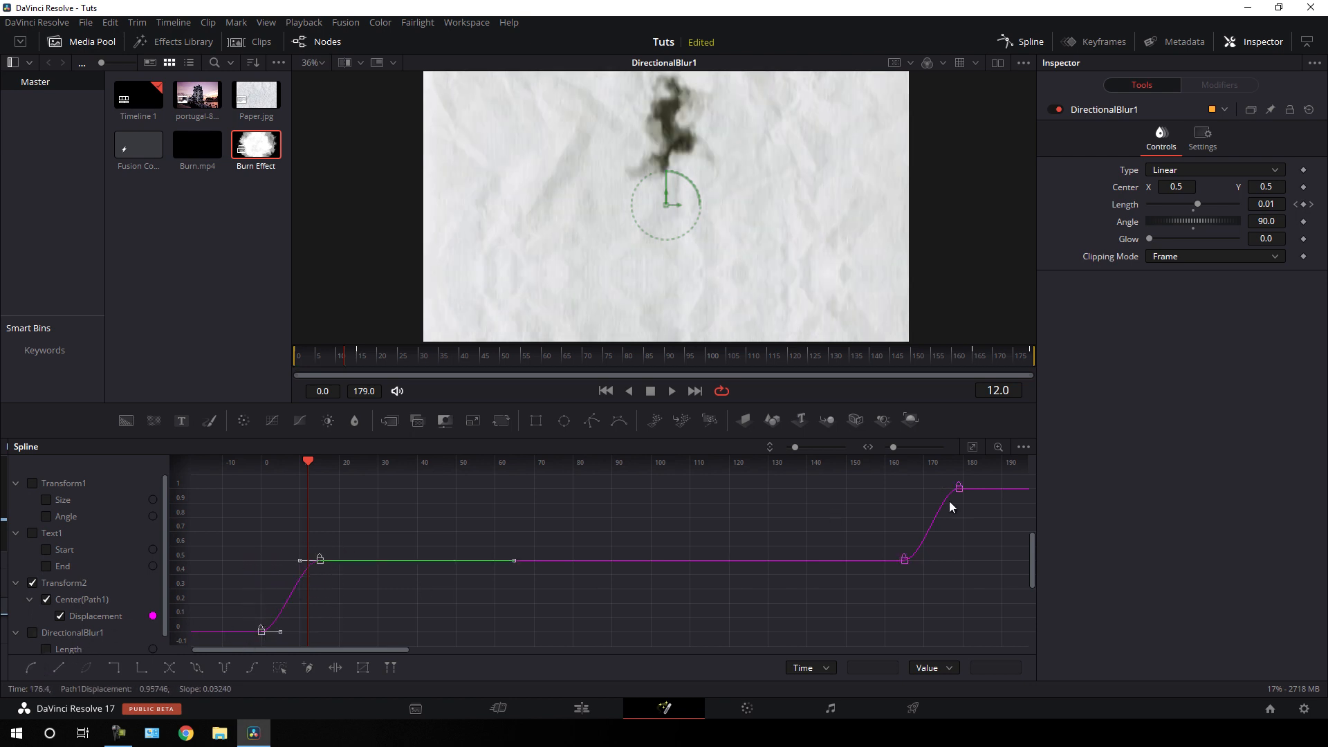
- Reshape the slide-in curve to start fast and ease out, extending frame 15's handle back to frame 0 and collapsing frame 0's handle
{"action": "left_click_drag", "start_coordinate": [308, 462], "coordinate": [262, 463]}
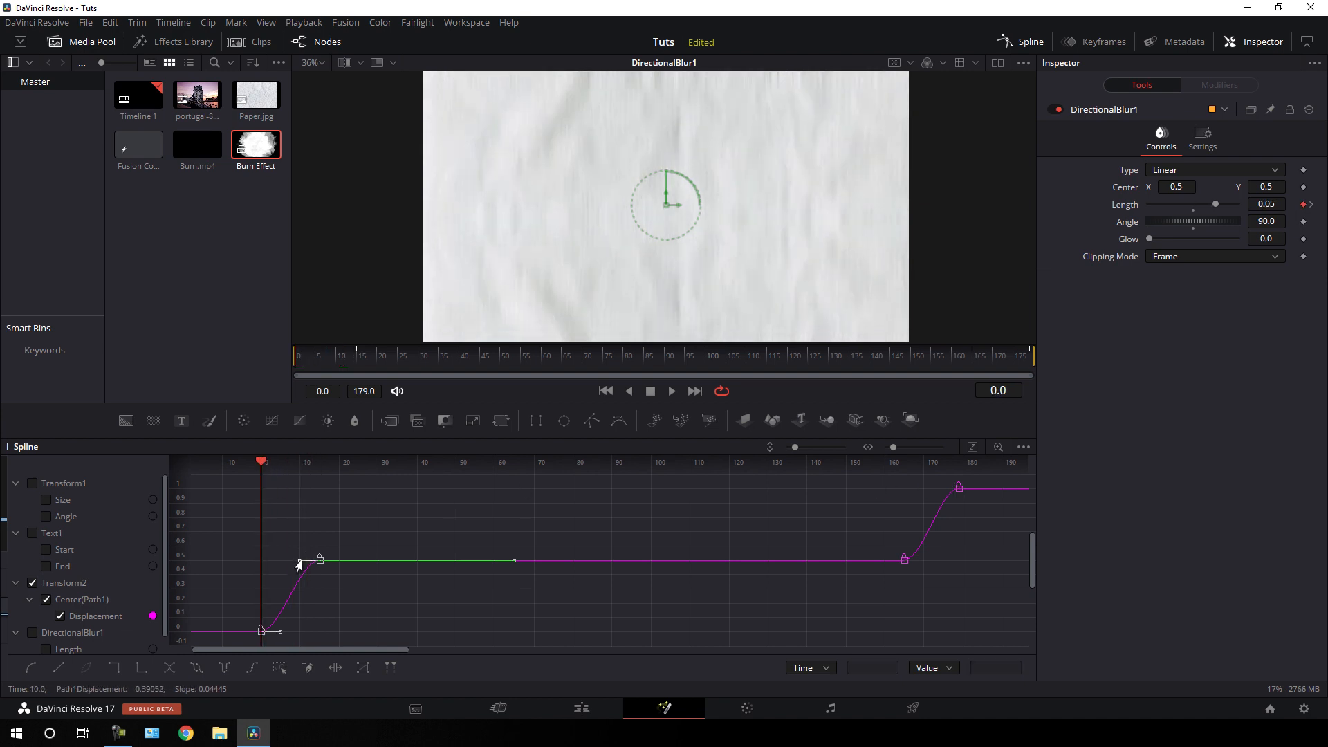
{"action": "left_click_drag", "start_coordinate": [299, 566], "coordinate": [259, 567]}
{"action": "left_click_drag", "start_coordinate": [276, 632], "coordinate": [255, 636]}
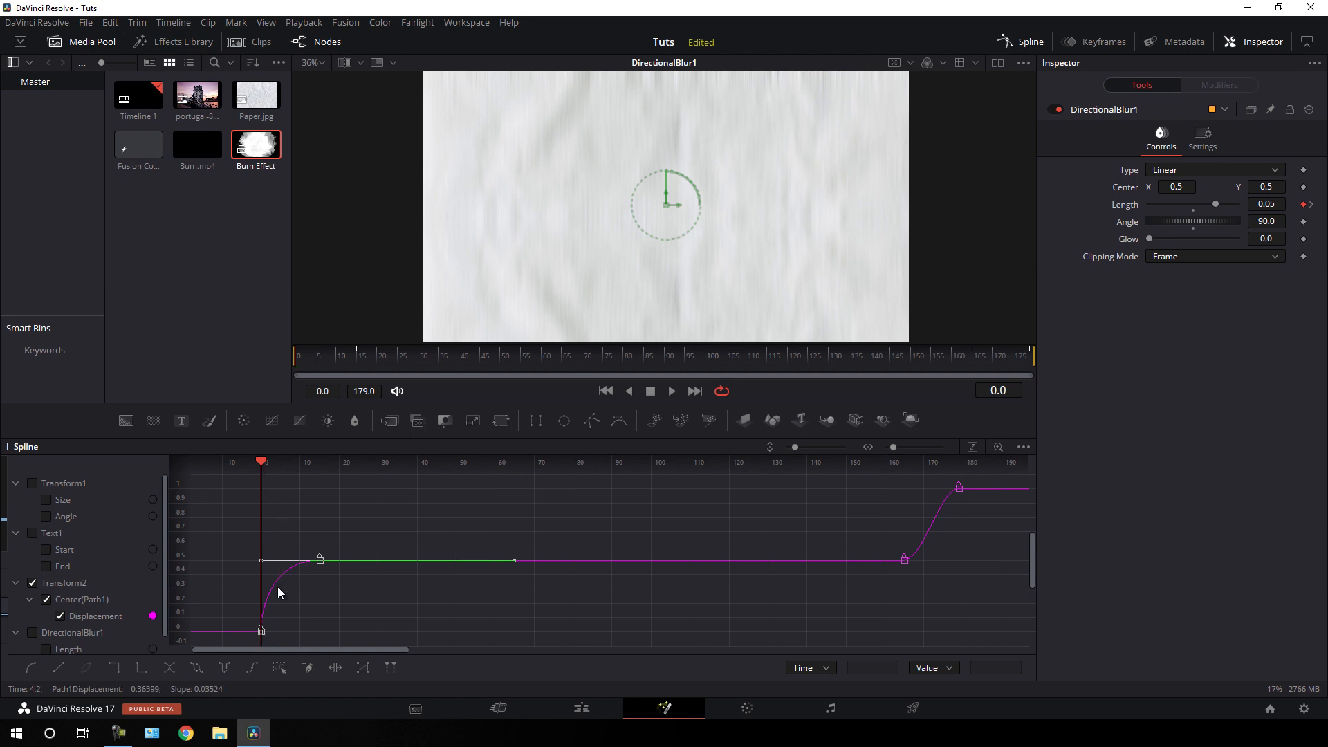
- Reshape the slide-out curve to start slow and accelerate, extending frame 165's handle to about frame 178 and collapsing frame 179's handle
{"action": "left_click", "coordinate": [263, 463]}
{"action": "left_click_drag", "start_coordinate": [263, 464], "coordinate": [960, 516]}
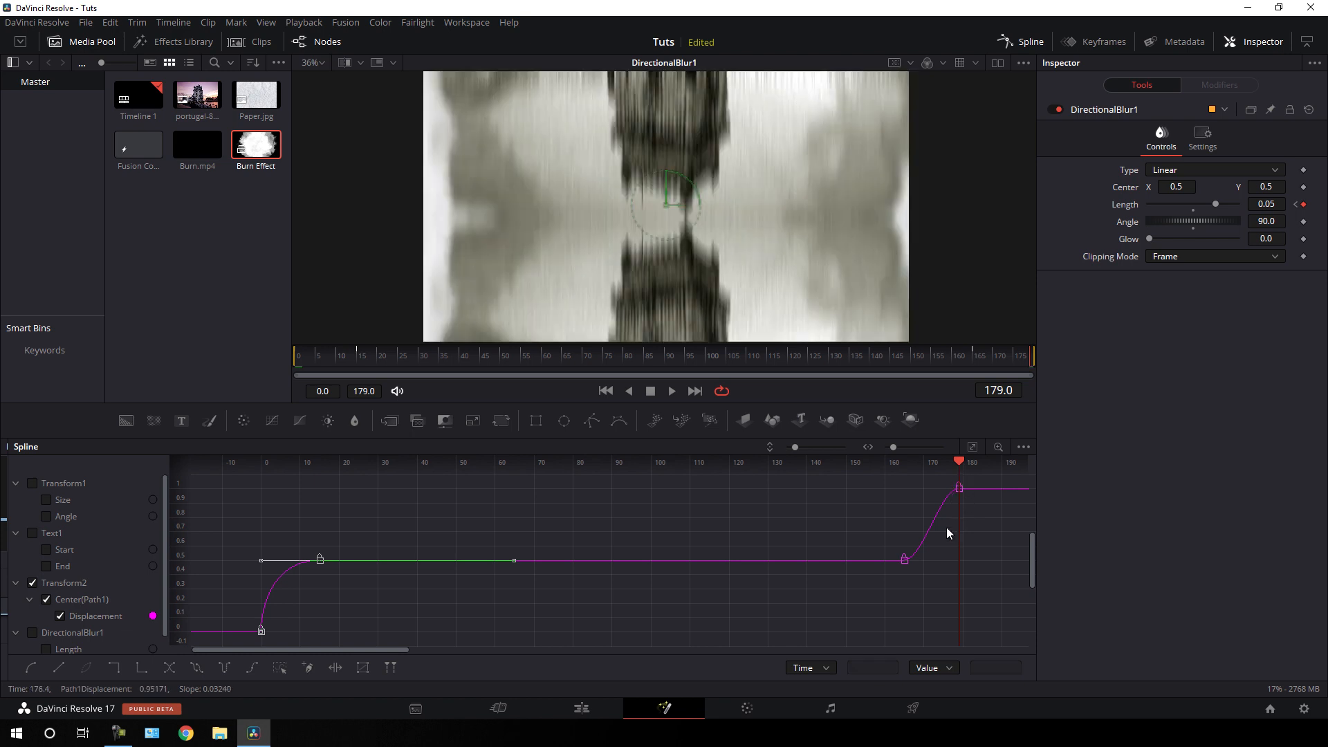
{"action": "left_click", "coordinate": [905, 559]}
{"action": "left_click_drag", "start_coordinate": [921, 565], "coordinate": [953, 567]}
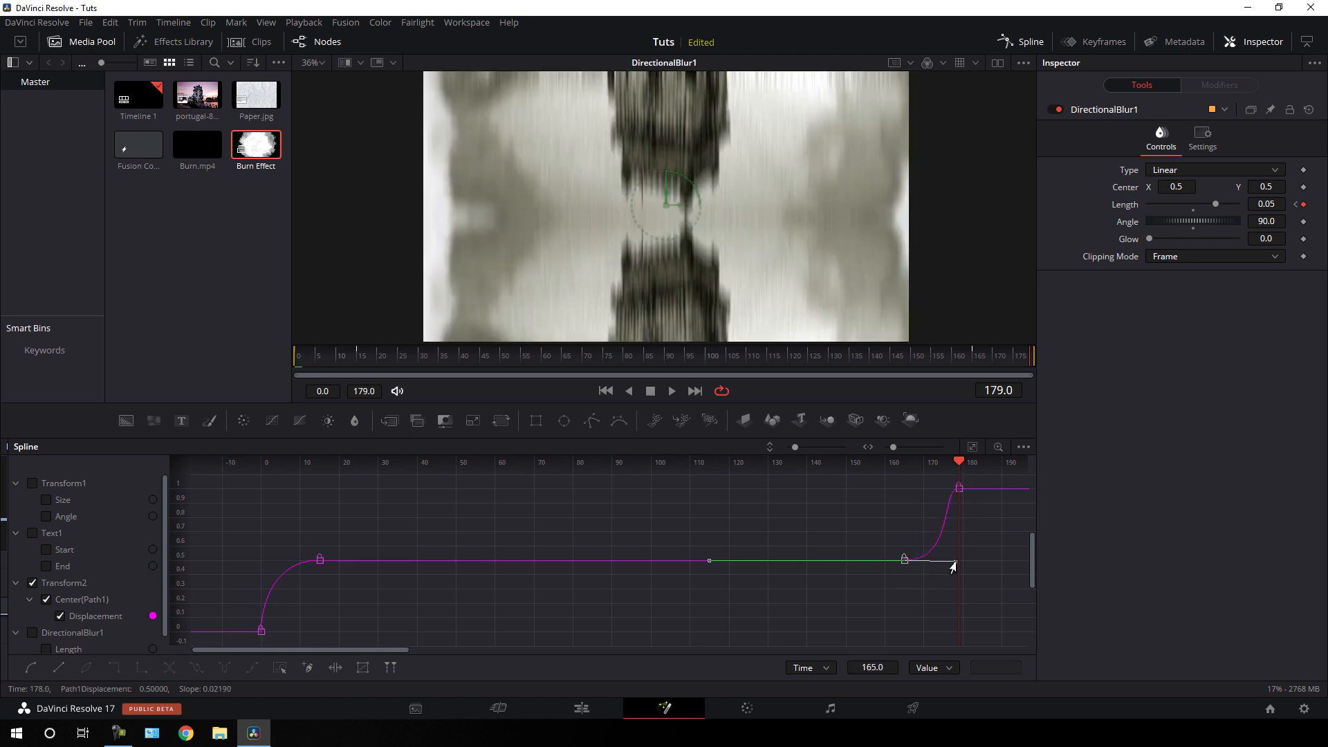
{"action": "left_click", "coordinate": [959, 487]}
{"action": "left_click_drag", "start_coordinate": [938, 493], "coordinate": [951, 493]}
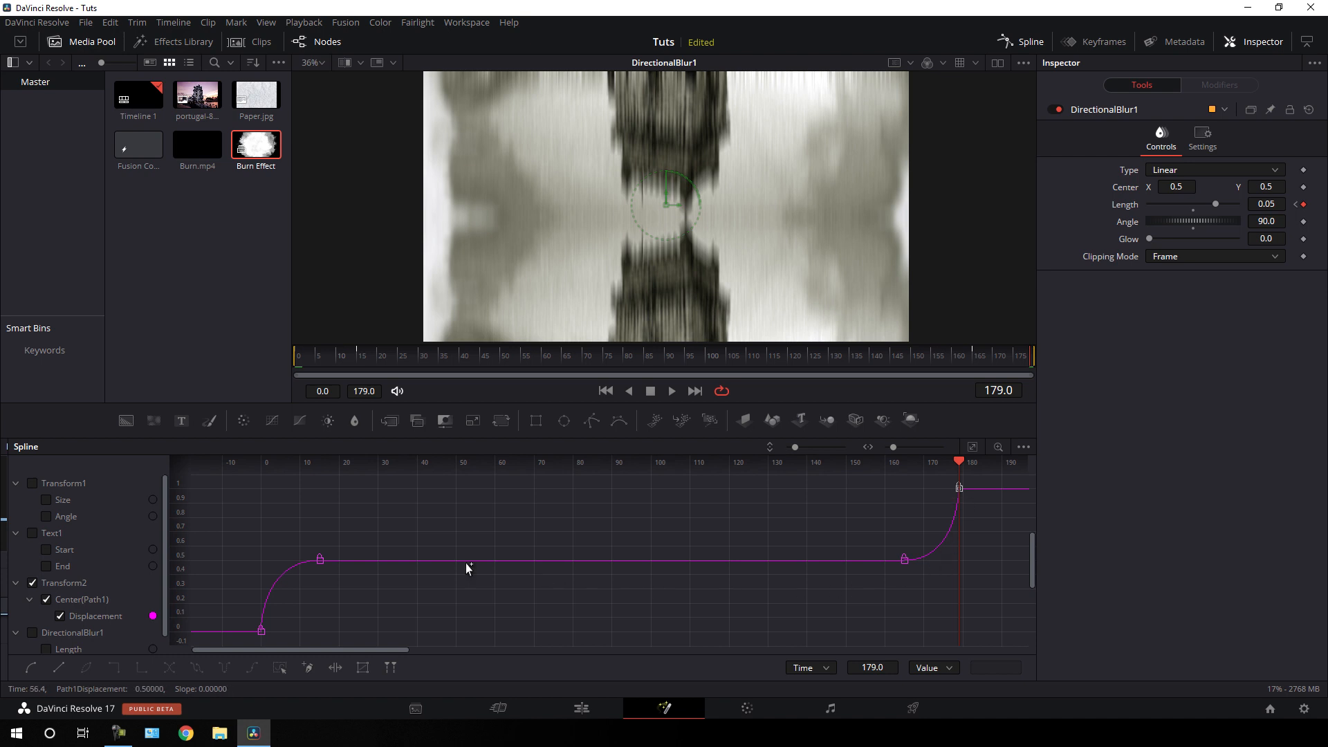
- Close the spline editor, bring MediaOut1 beside DirectionalBlur1 and connect DirectionalBlur1's output to it
{"action": "left_click", "coordinate": [1030, 45]}
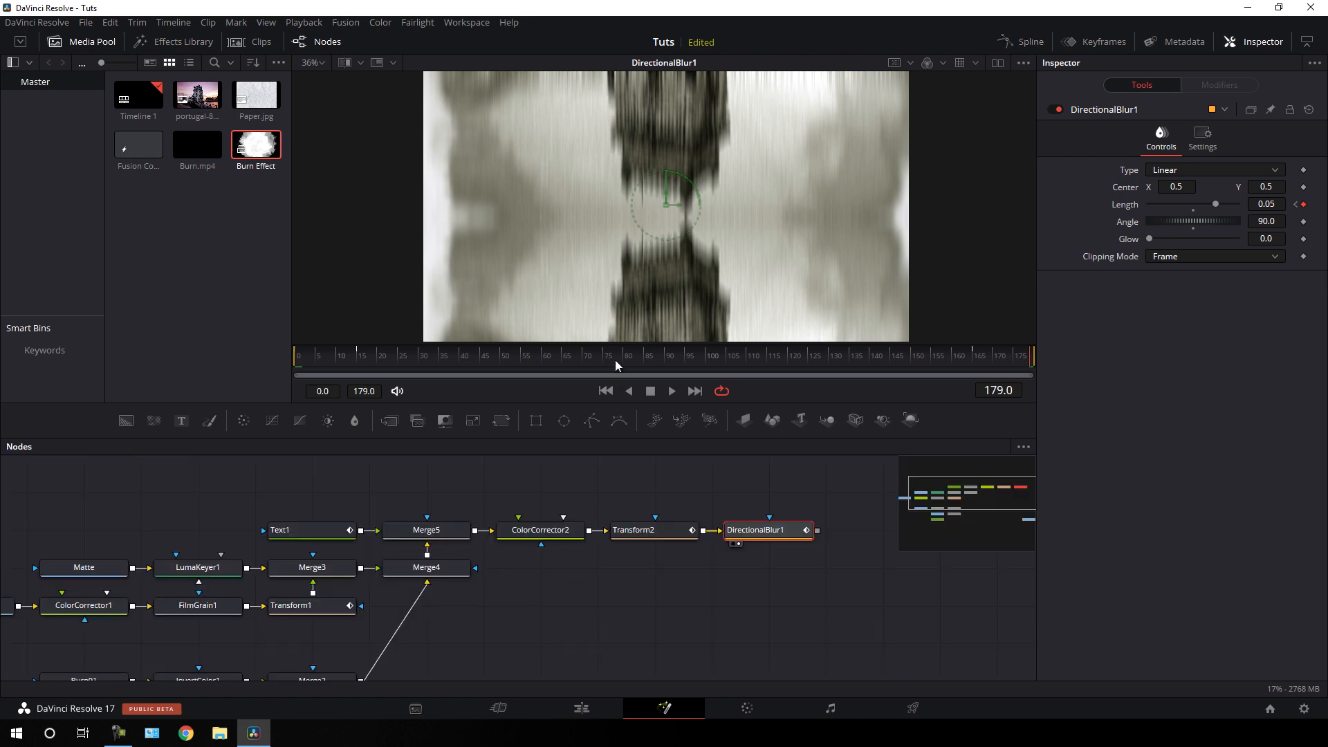
{"action": "left_click_drag", "start_coordinate": [617, 365], "coordinate": [761, 366]}
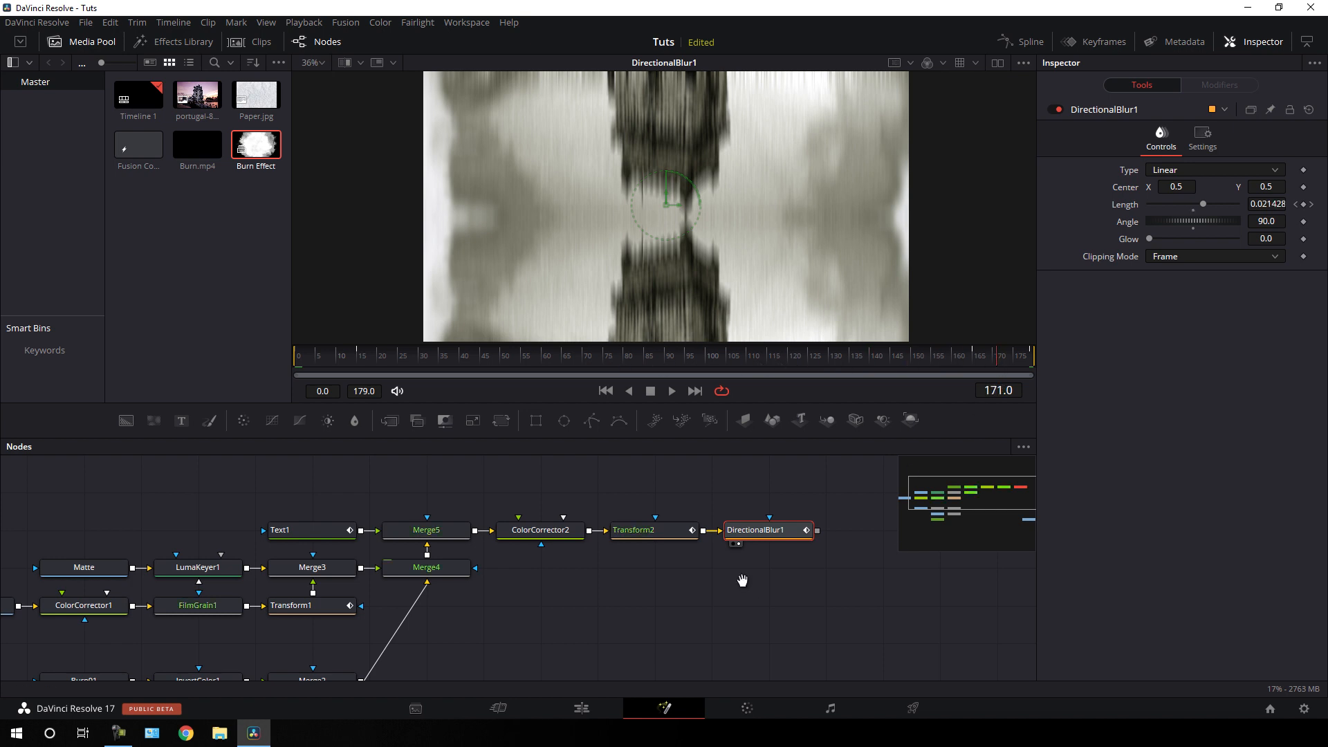
{"action": "left_click_drag", "start_coordinate": [741, 581], "coordinate": [651, 462]}
{"action": "left_click_drag", "start_coordinate": [734, 642], "coordinate": [779, 538]}
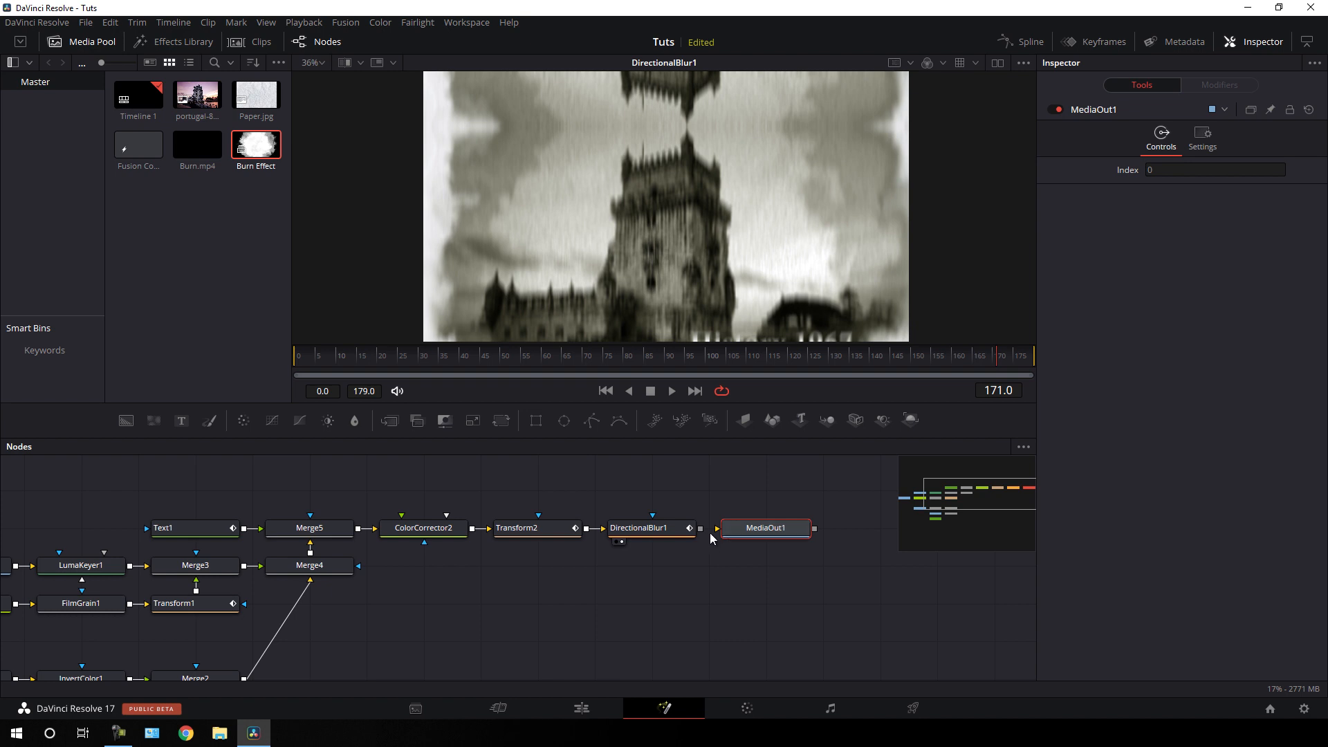
{"action": "left_click_drag", "start_coordinate": [701, 529], "coordinate": [761, 531]}
- Switch to the Edit page, scrub the timeline to 01:00:02:08 and select the Fusion Composition clip
{"action": "left_click", "coordinate": [587, 712]}
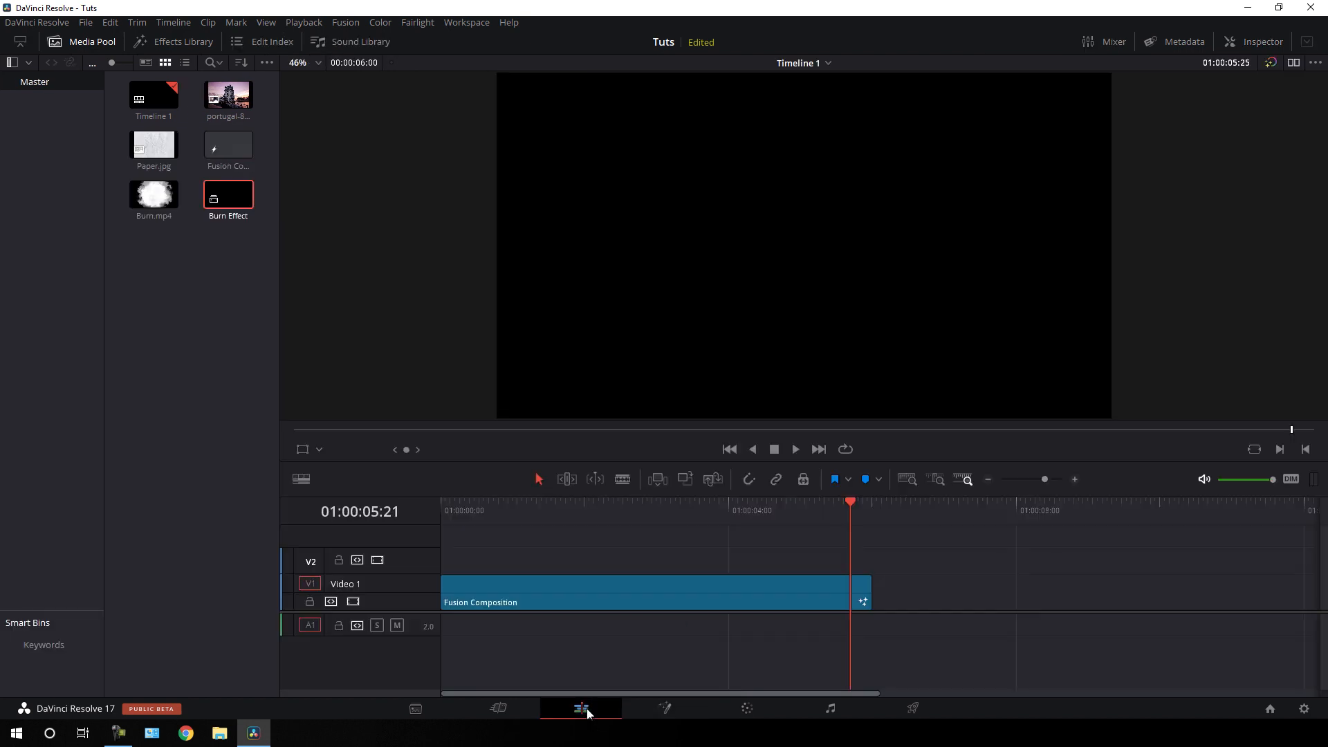
{"action": "left_click_drag", "start_coordinate": [831, 509], "coordinate": [604, 522]}
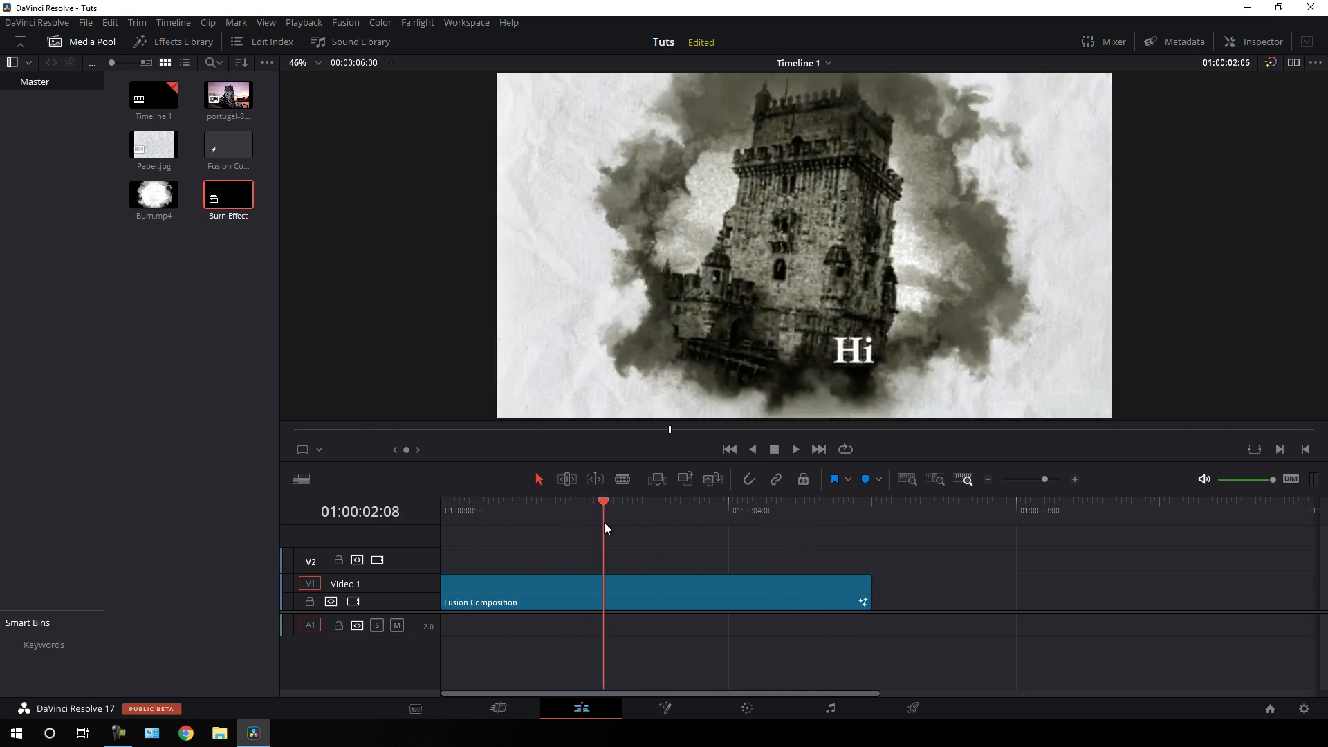
{"action": "left_click", "coordinate": [606, 592]}
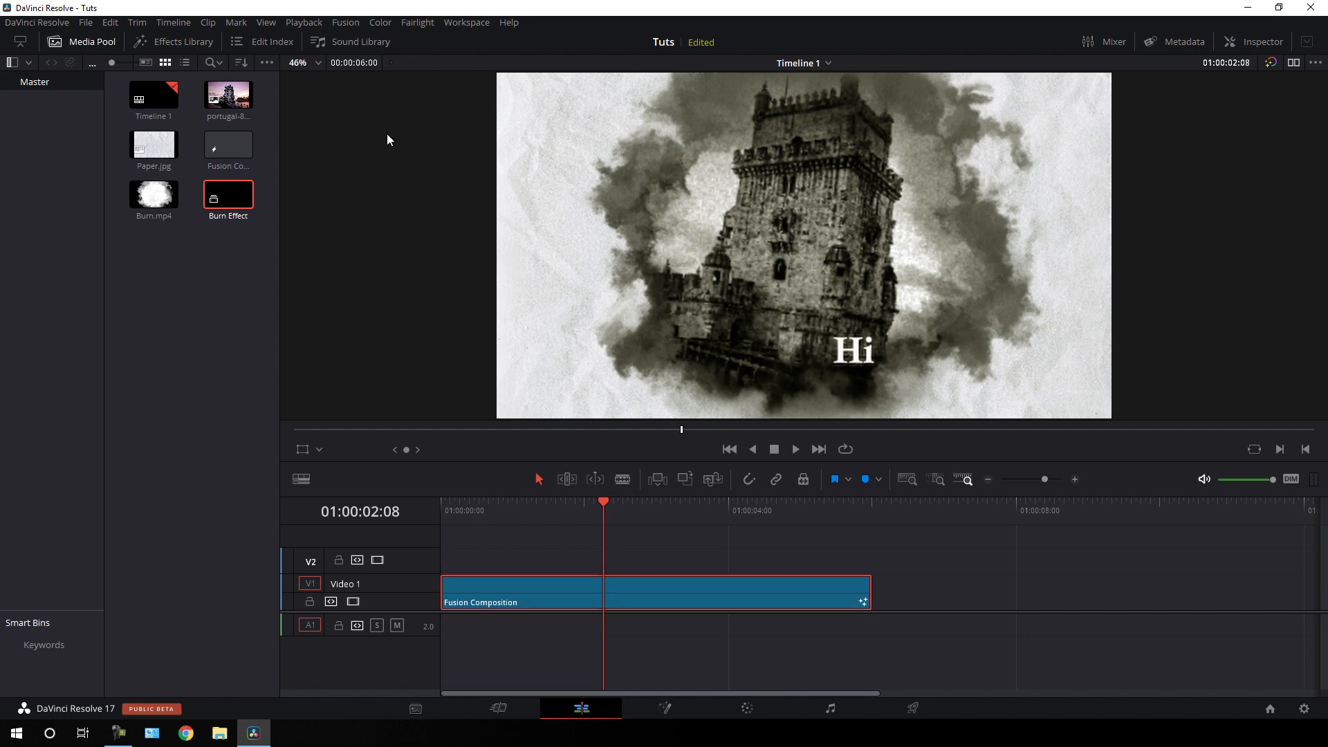
- Turn off timeline proxy mode and play the timeline from its start with looping enabled
{"action": "left_click", "coordinate": [304, 22]}
{"action": "mouse_move", "coordinate": [392, 73]}
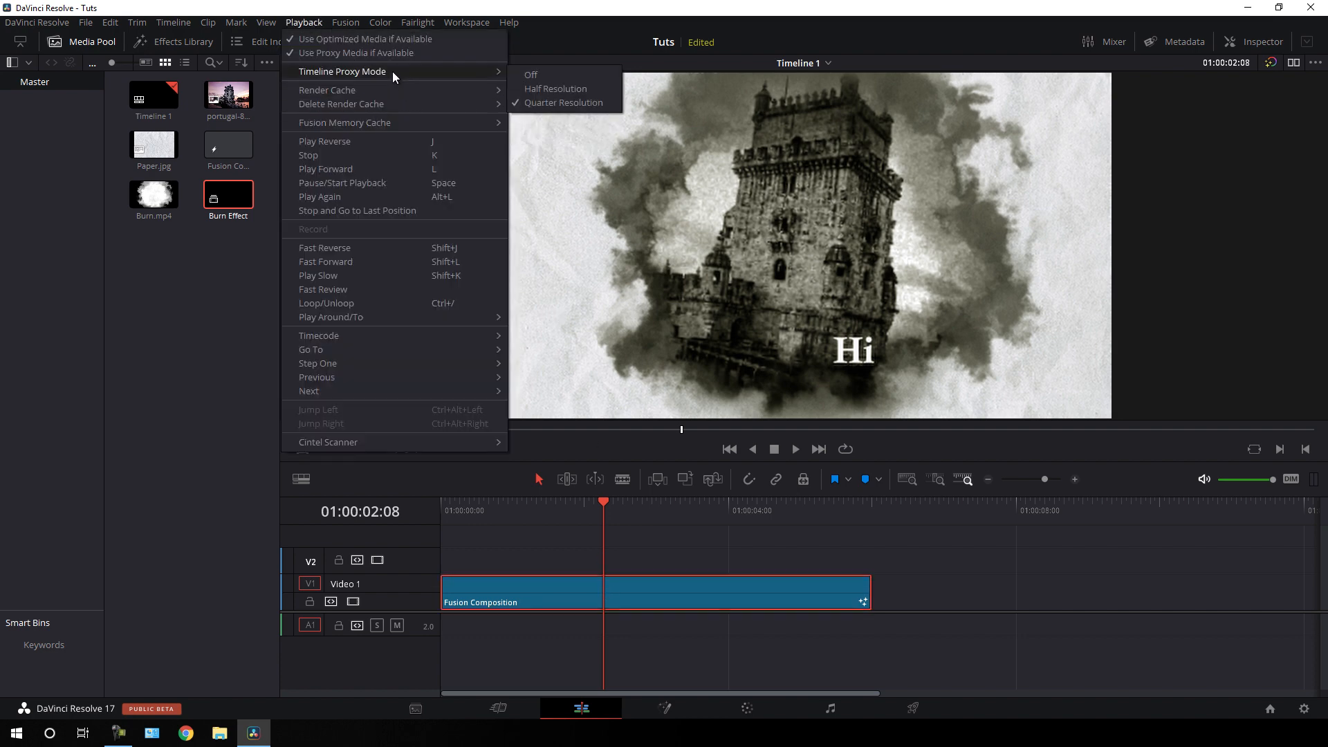
{"action": "left_click", "coordinate": [532, 76]}
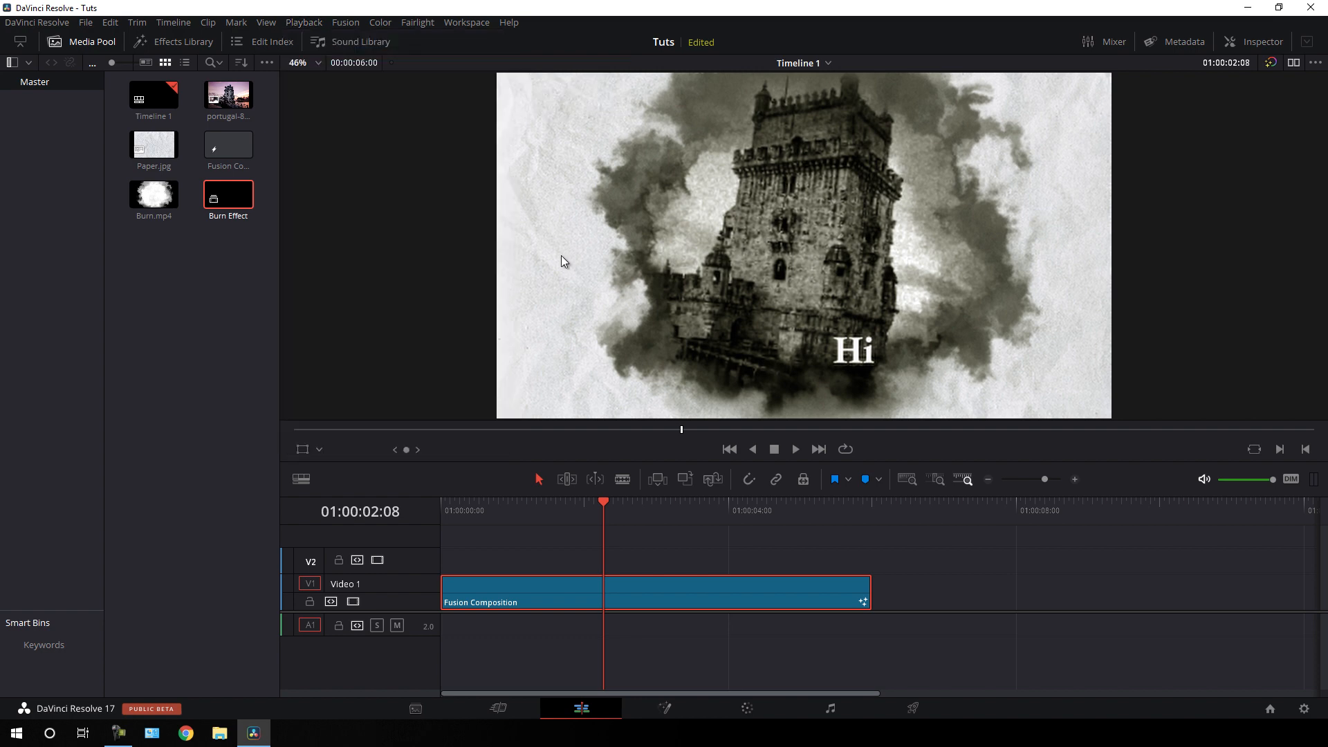
{"action": "left_click_drag", "start_coordinate": [609, 509], "coordinate": [435, 504]}
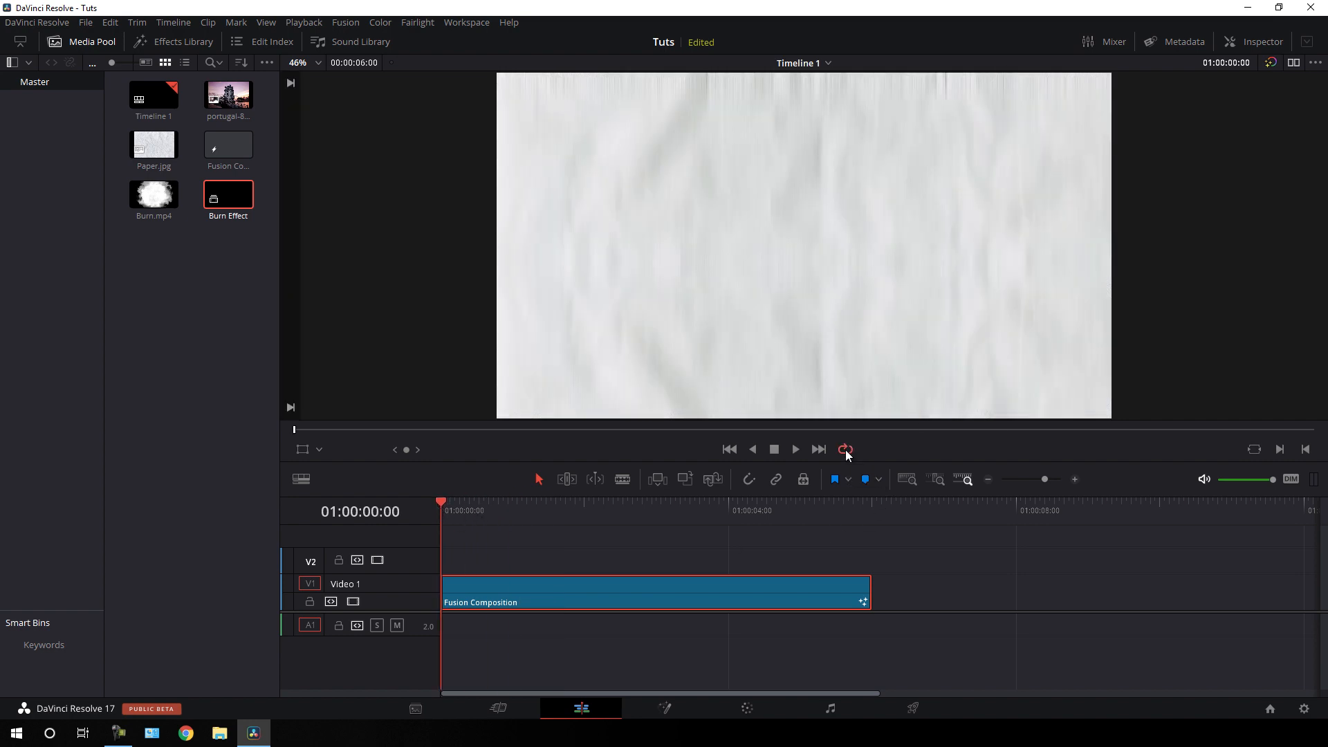
{"action": "left_click", "coordinate": [793, 451]}
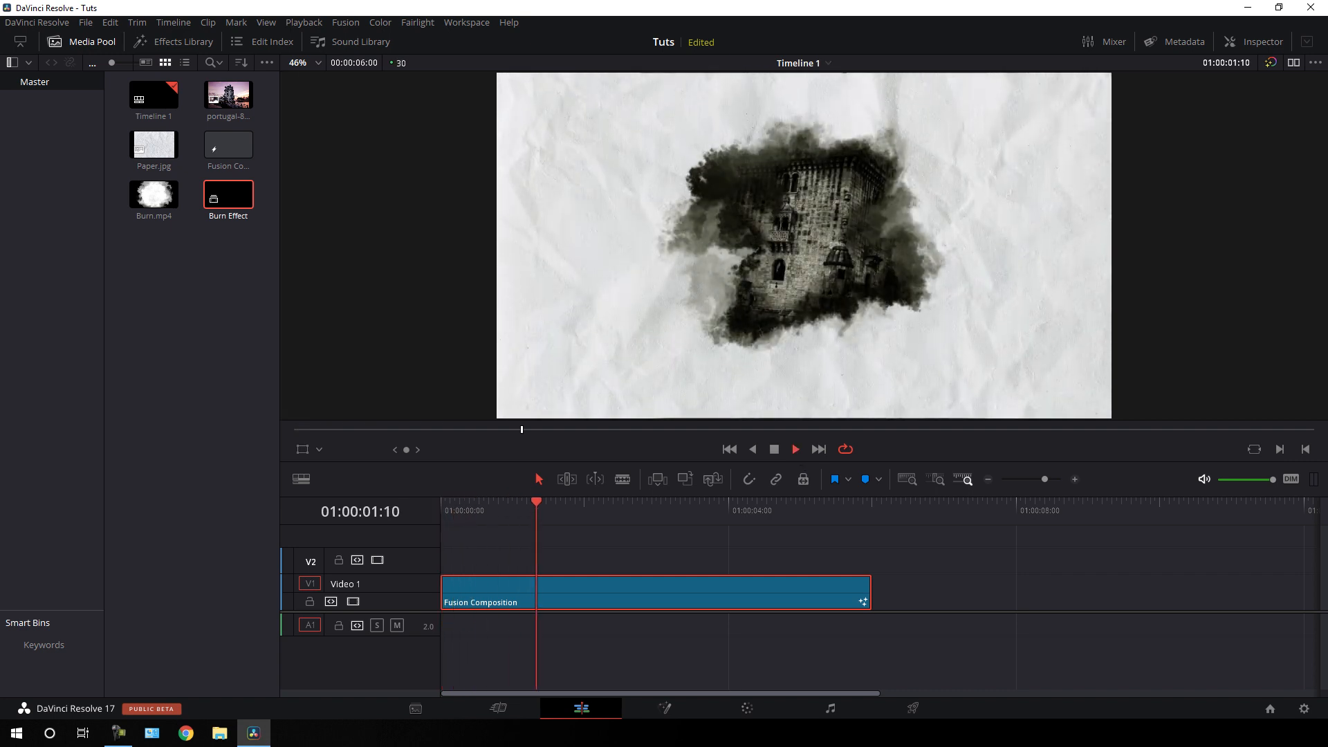